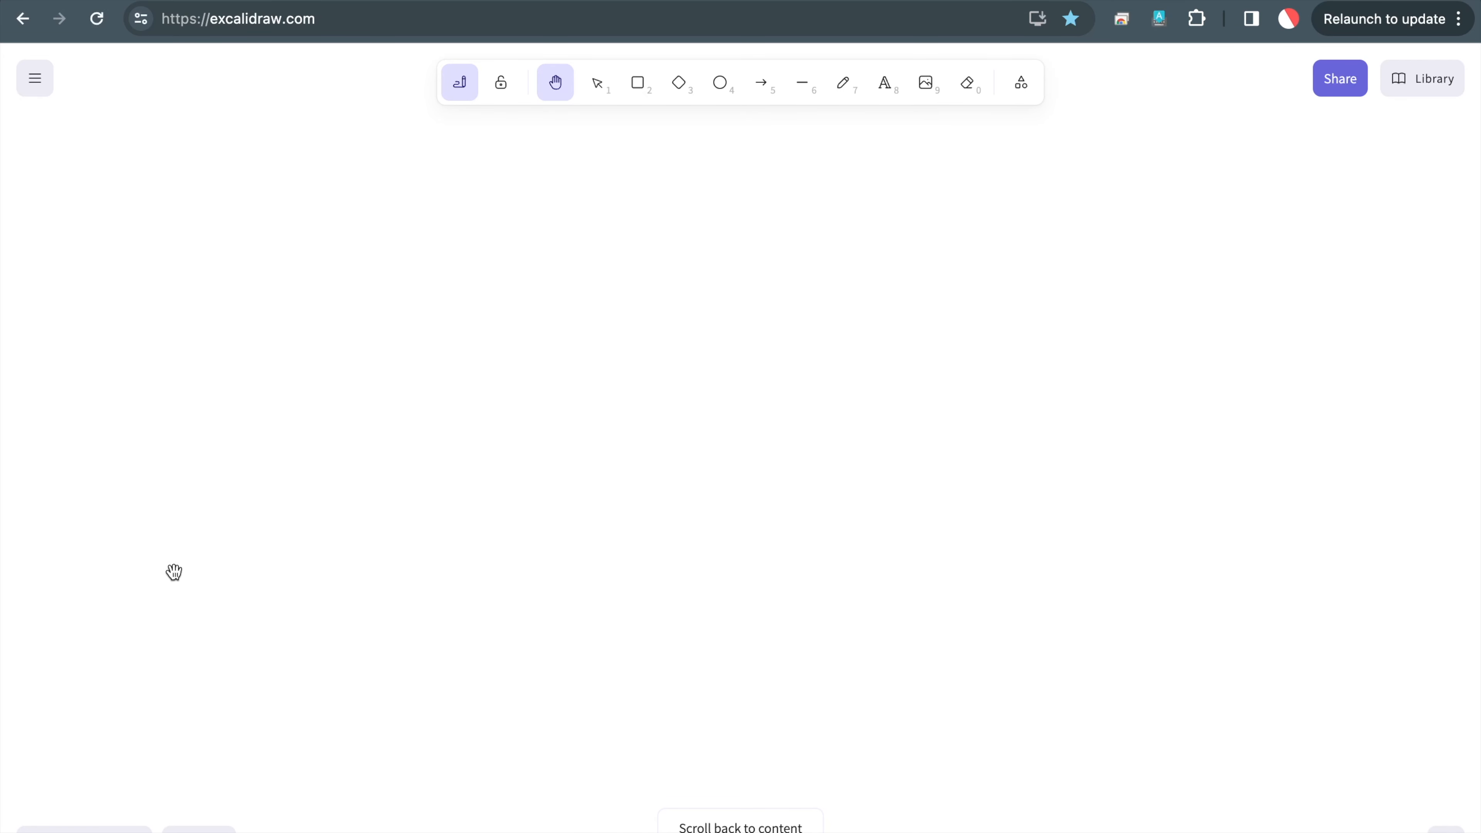
Pan the Excalidraw canvas to the notes on print format part 2, Jinja macros v15 and serial numbers
{"action": "left_click_drag", "start_coordinate": [185, 569], "coordinate": [1471, 536]}
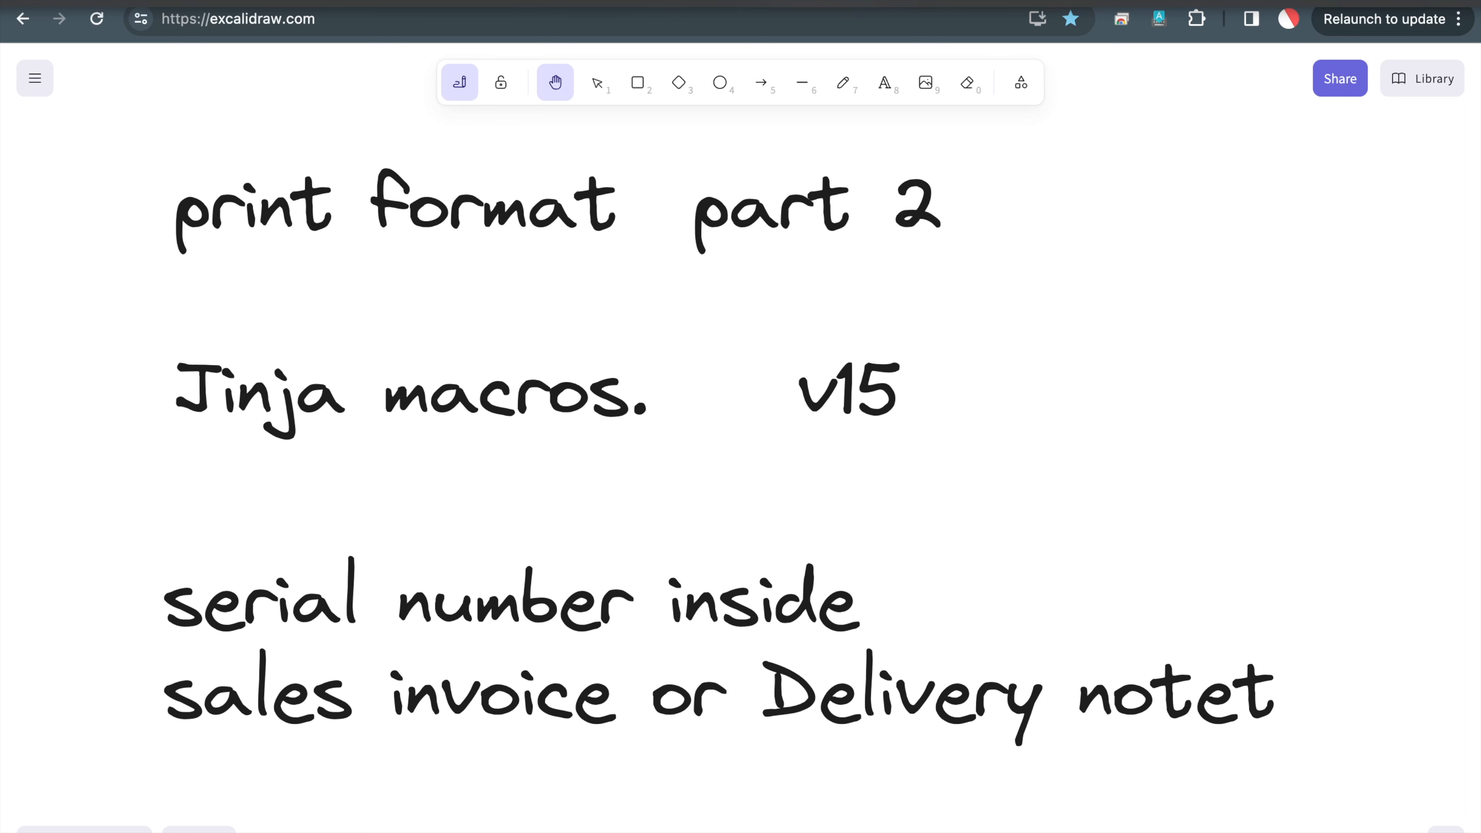
{"action": "left_click", "coordinate": [973, 1]}
{"action": "left_click", "coordinate": [944, 1]}
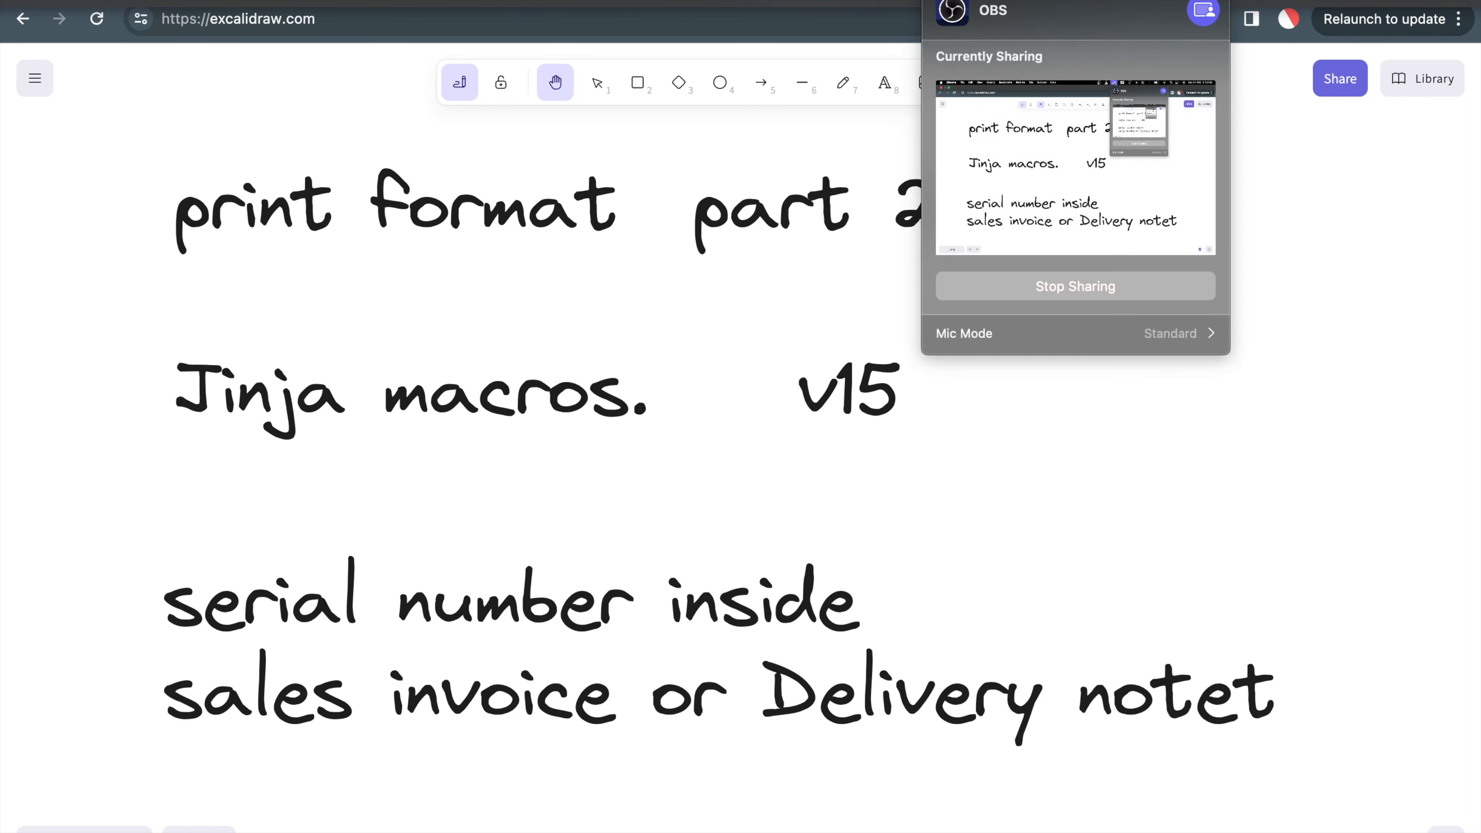
{"action": "left_click", "coordinate": [679, 448]}
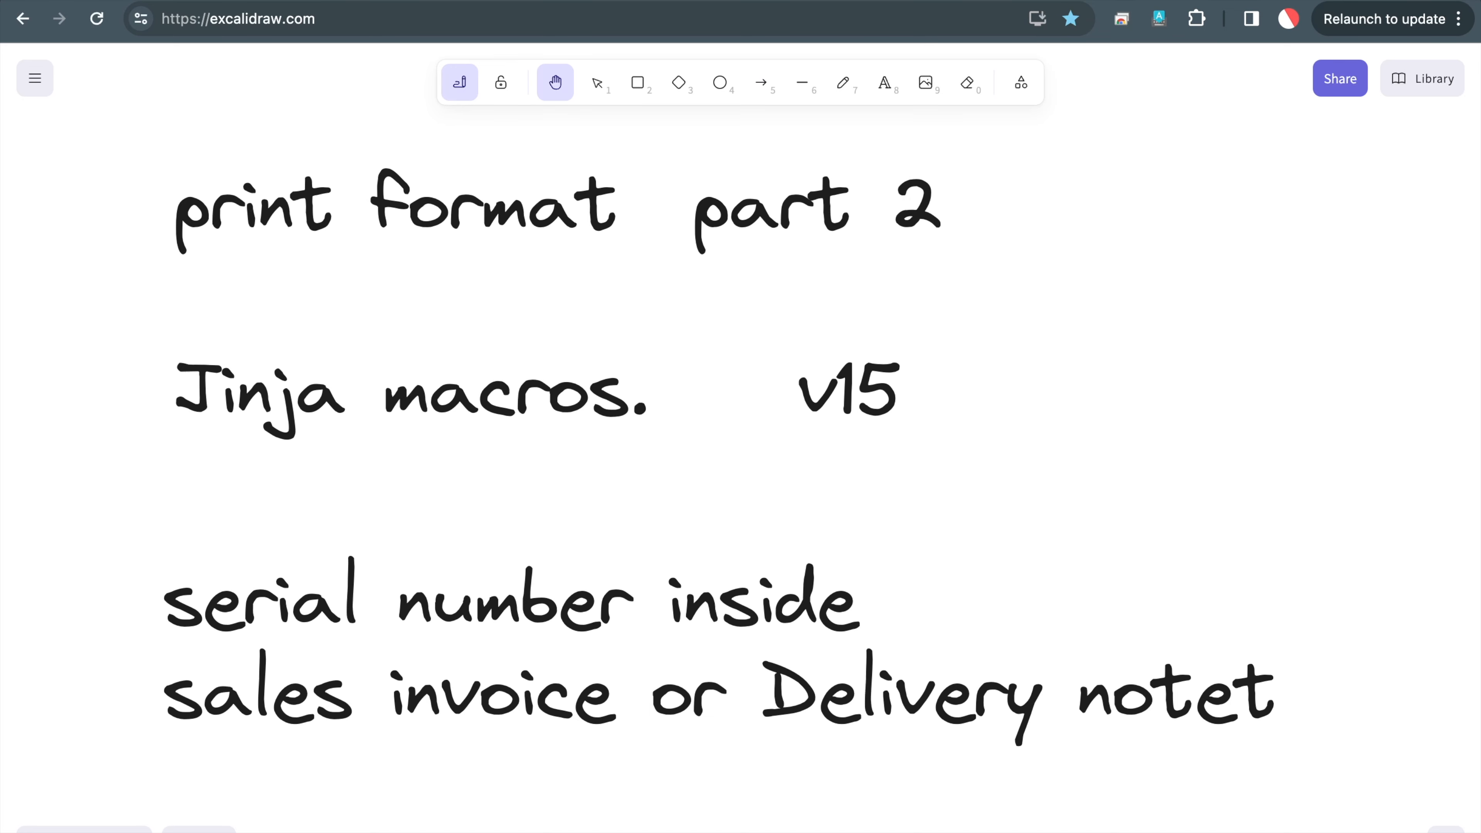
{"action": "left_click", "coordinate": [1118, 1]}
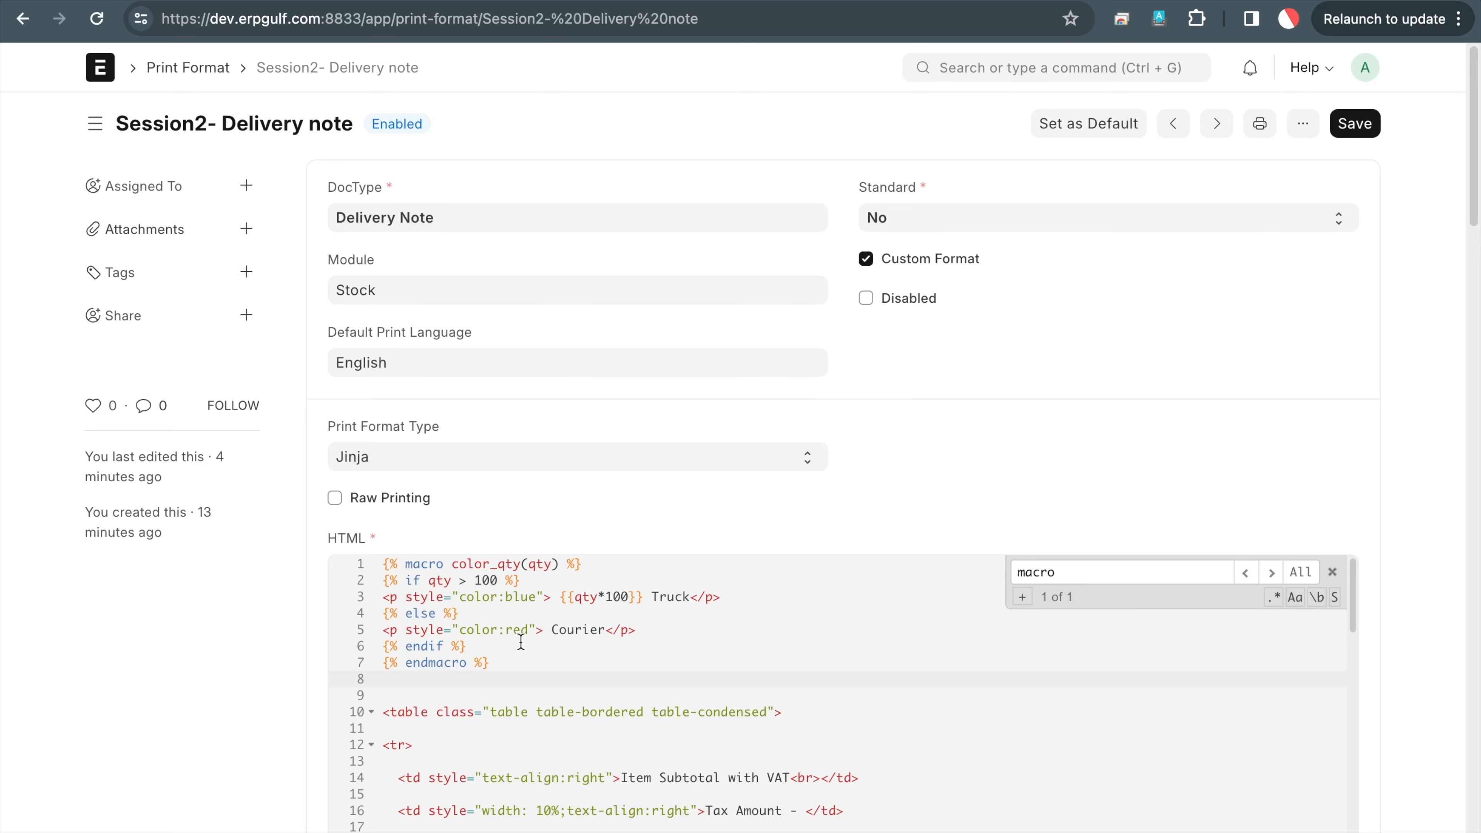
Open the Grant Plastics Ltd. delivery note from the Delivery Note list and inspect it in developer tools
{"action": "left_click", "coordinate": [977, 1]}
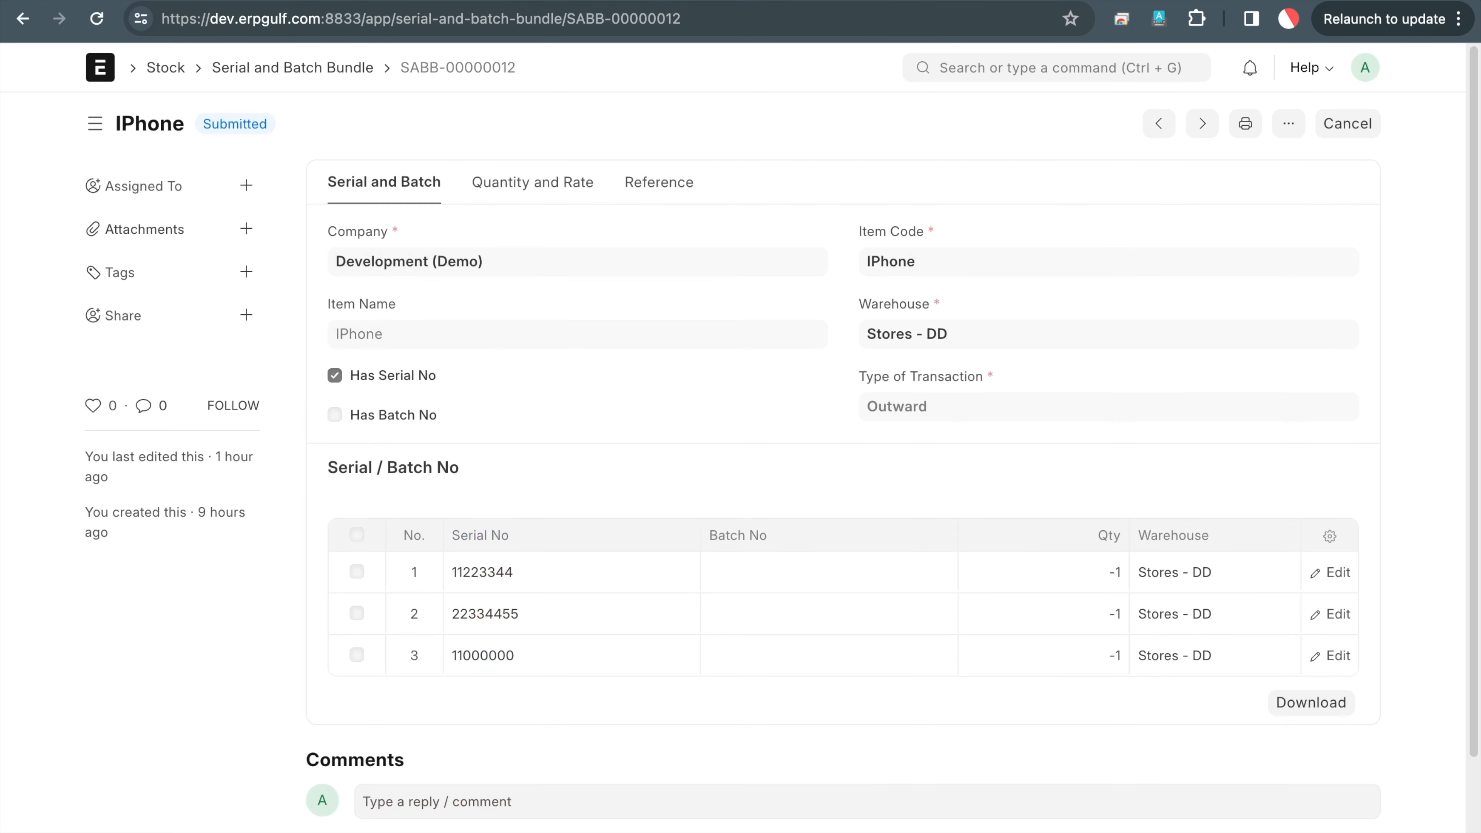
{"action": "left_click", "coordinate": [1168, 75]}
{"action": "type", "text": "delivery no"}
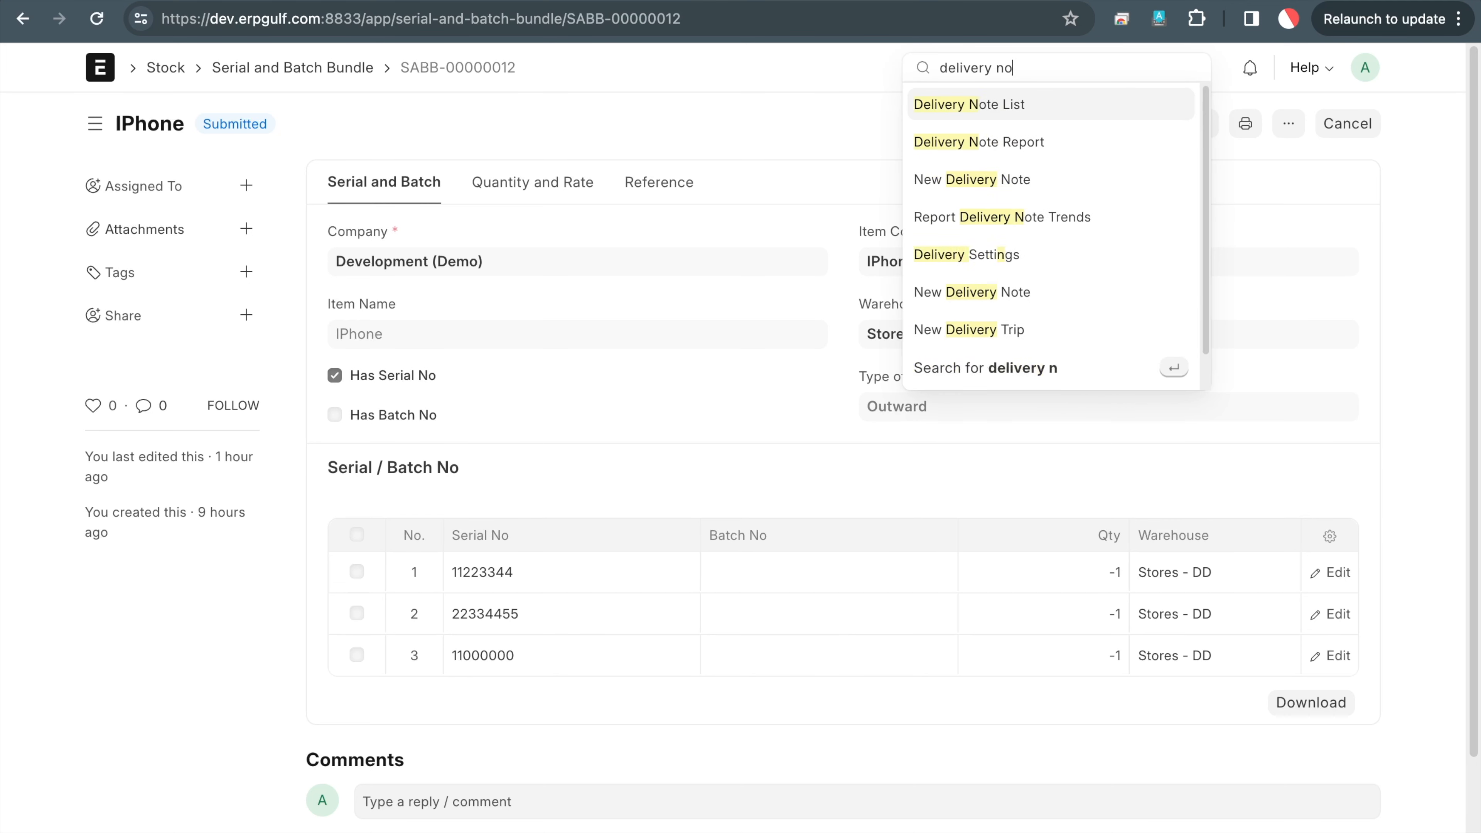
{"action": "left_click", "coordinate": [1146, 111]}
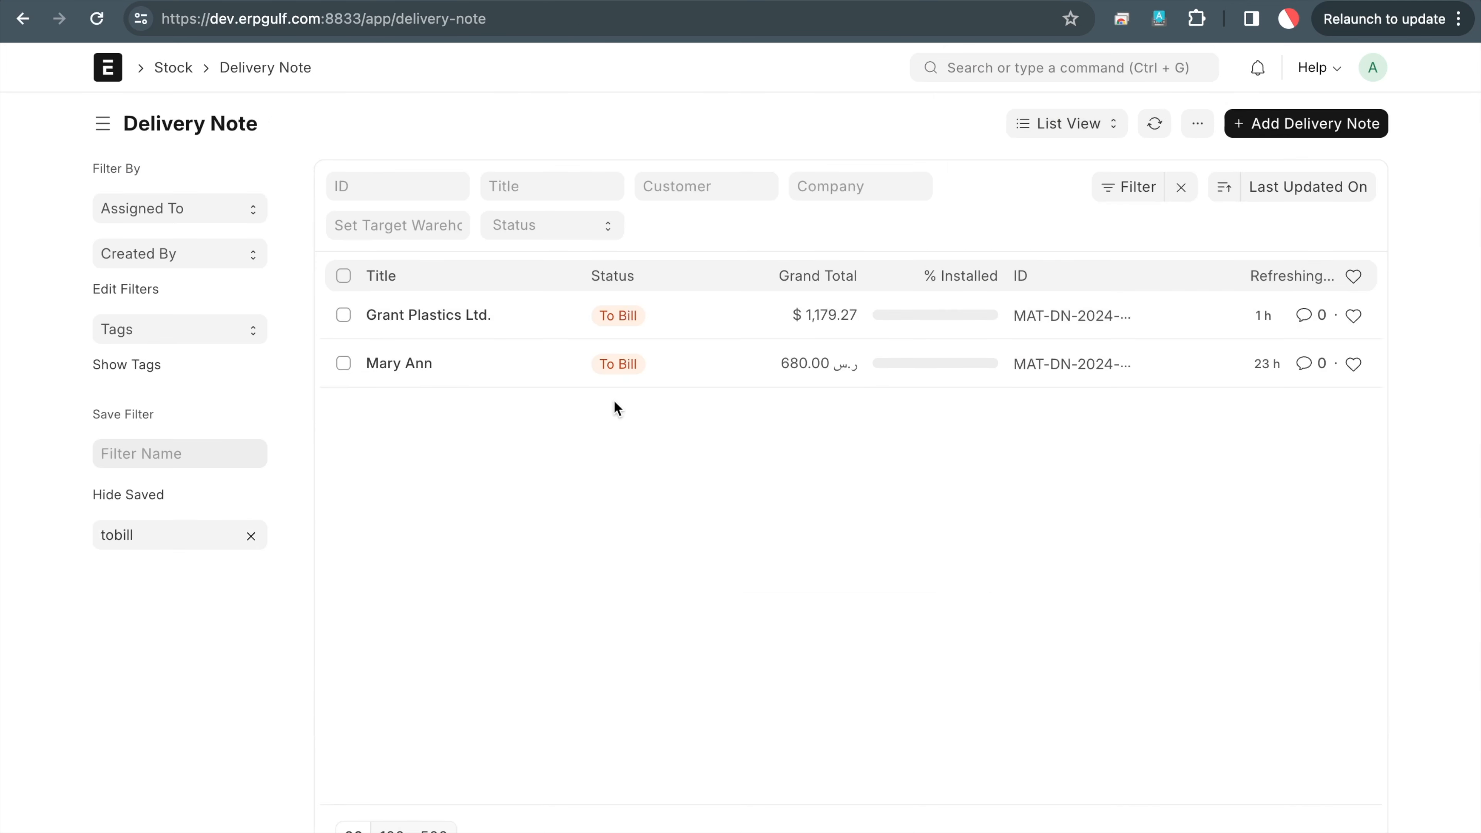
{"action": "left_click", "coordinate": [480, 315]}
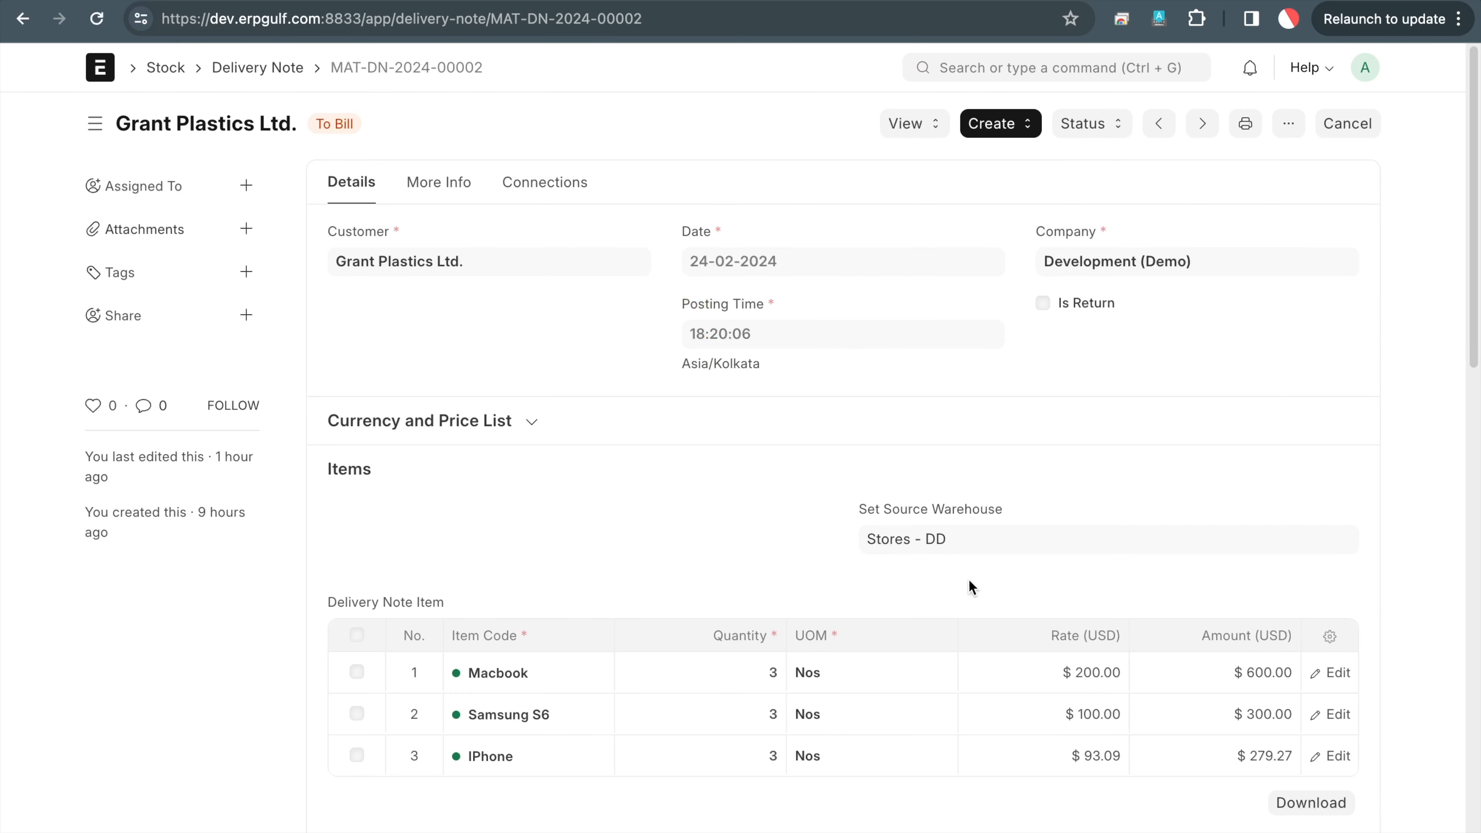
{"action": "right_click", "coordinate": [1135, 440]}
{"action": "left_click", "coordinate": [1290, 808]}
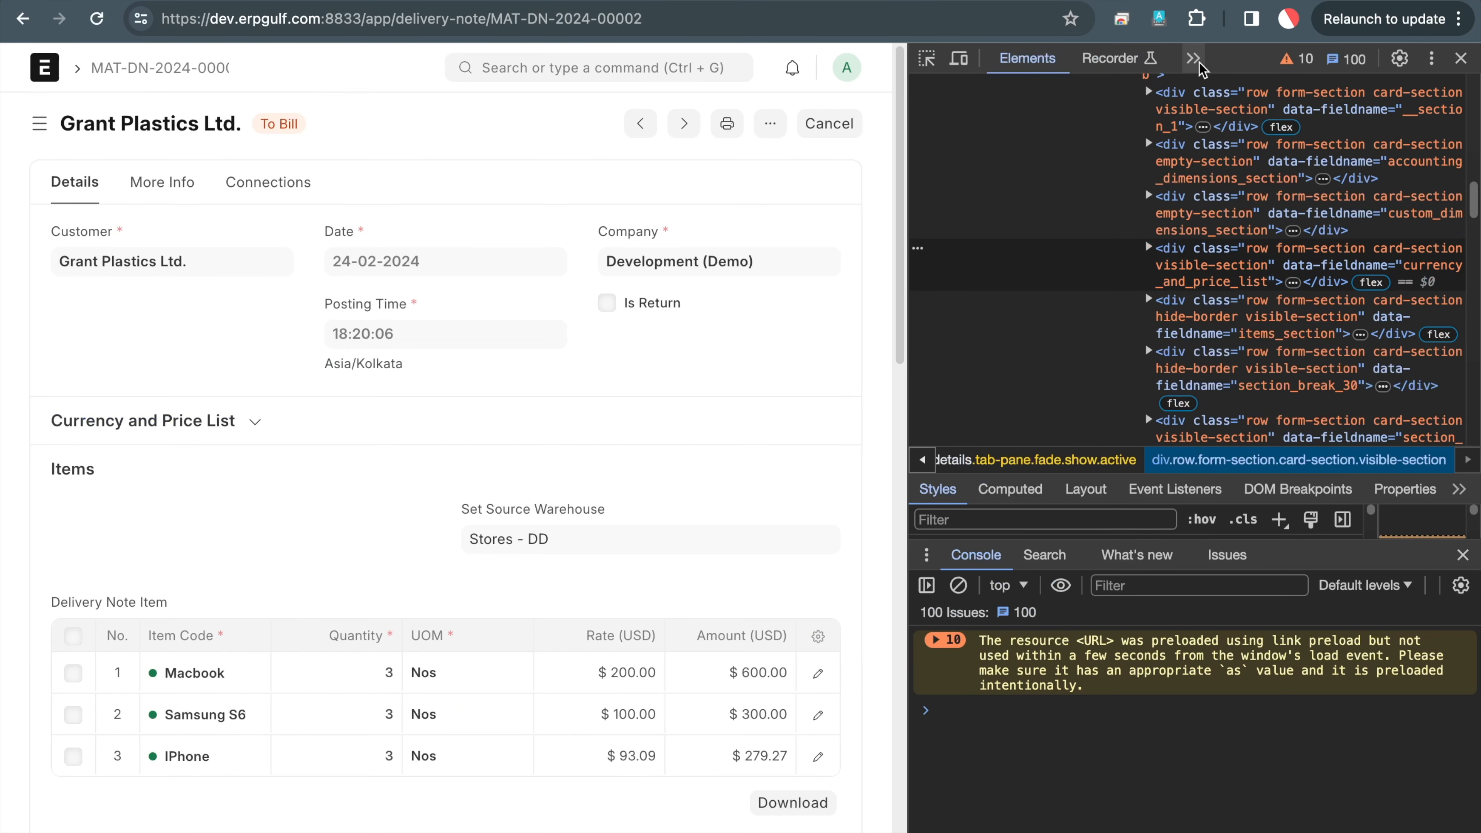
Clear the DevTools console and run cur_frm.doc to print the delivery note's fields
{"action": "left_click", "coordinate": [1194, 58]}
{"action": "left_click", "coordinate": [1240, 87]}
{"action": "left_click", "coordinate": [958, 89]}
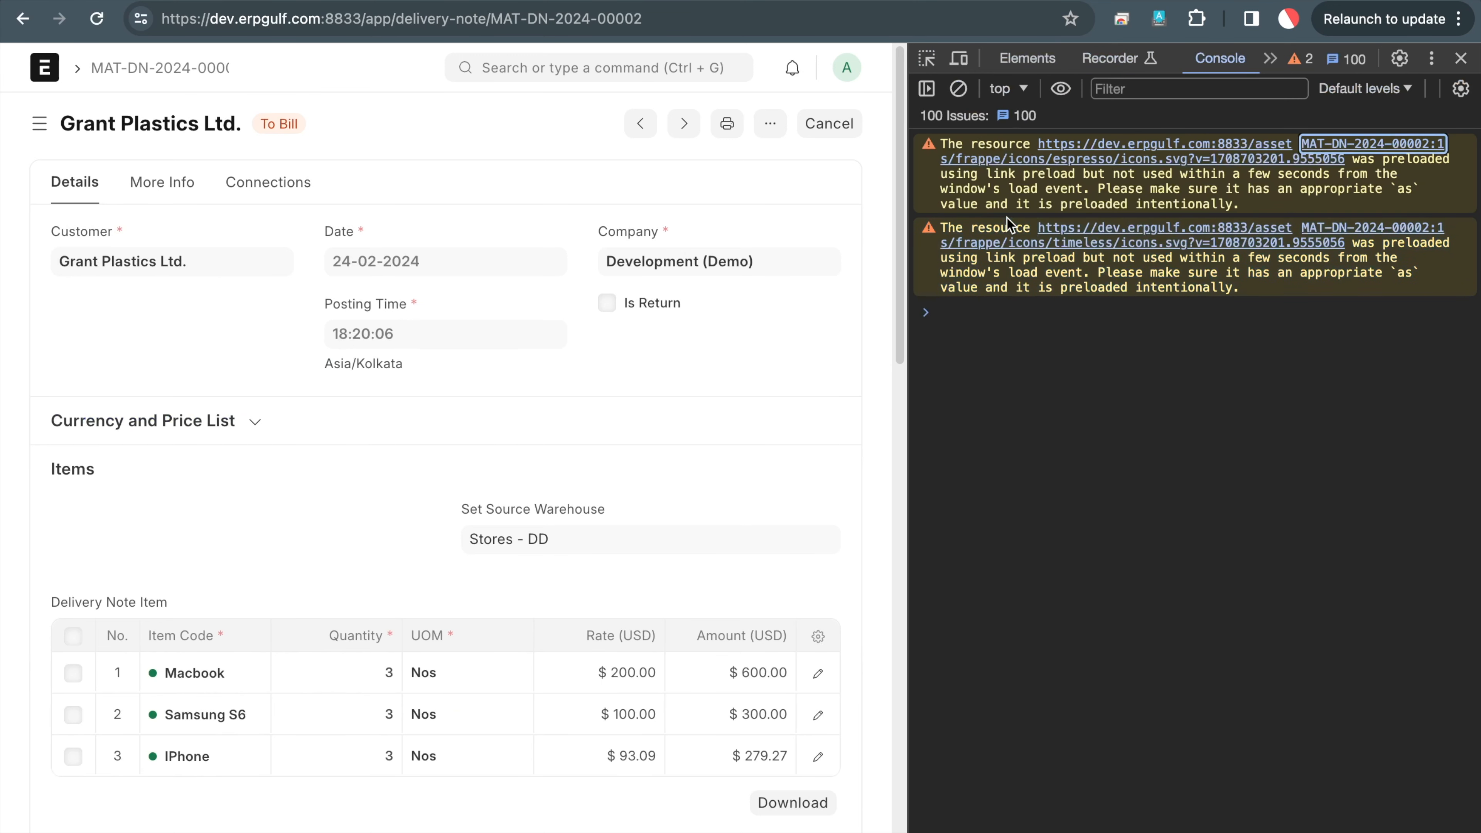
{"action": "type", "text": "cur_frm.doc"}
{"action": "key", "text": "Return"}
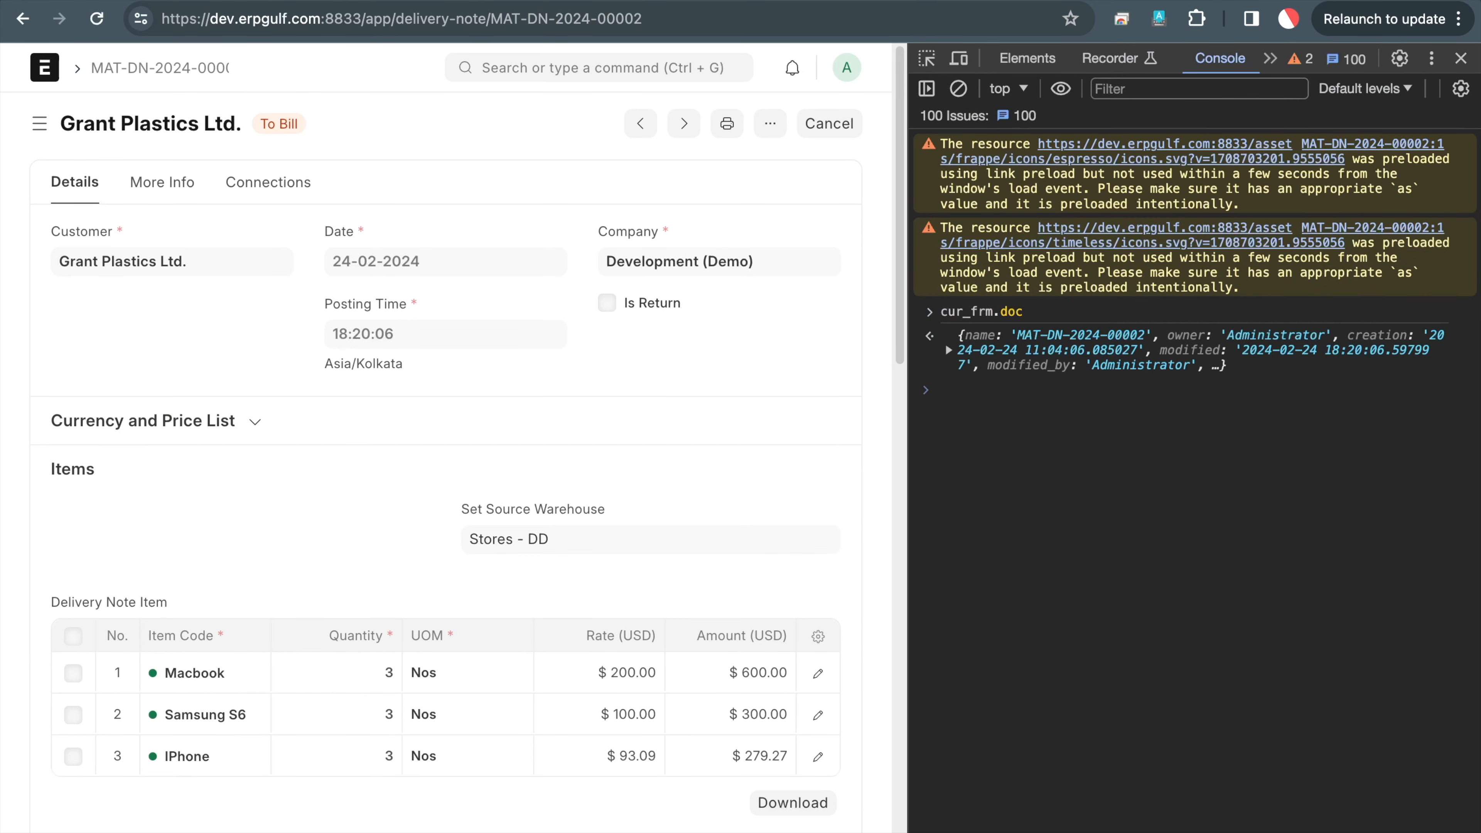
Expand items[0] and select its serial_and_batch_bundle value, SABB-00000010
{"action": "left_click", "coordinate": [947, 353]}
{"action": "scroll", "coordinate": [956, 525], "scroll_direction": "down", "scroll_amount": 10}
{"action": "left_click", "coordinate": [962, 289]}
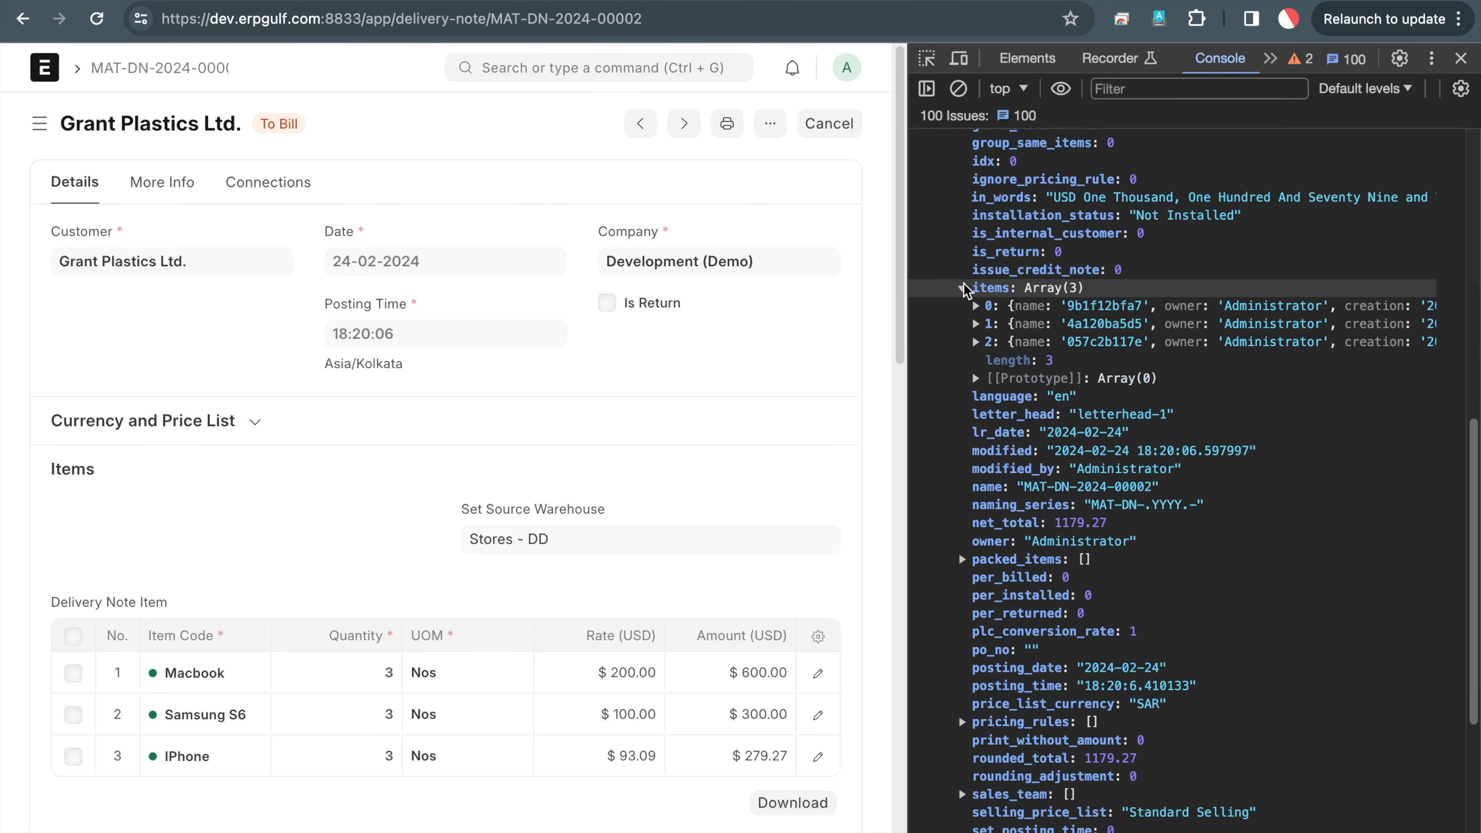
{"action": "left_click", "coordinate": [976, 306]}
{"action": "scroll", "coordinate": [1119, 526], "scroll_direction": "down", "scroll_amount": 5}
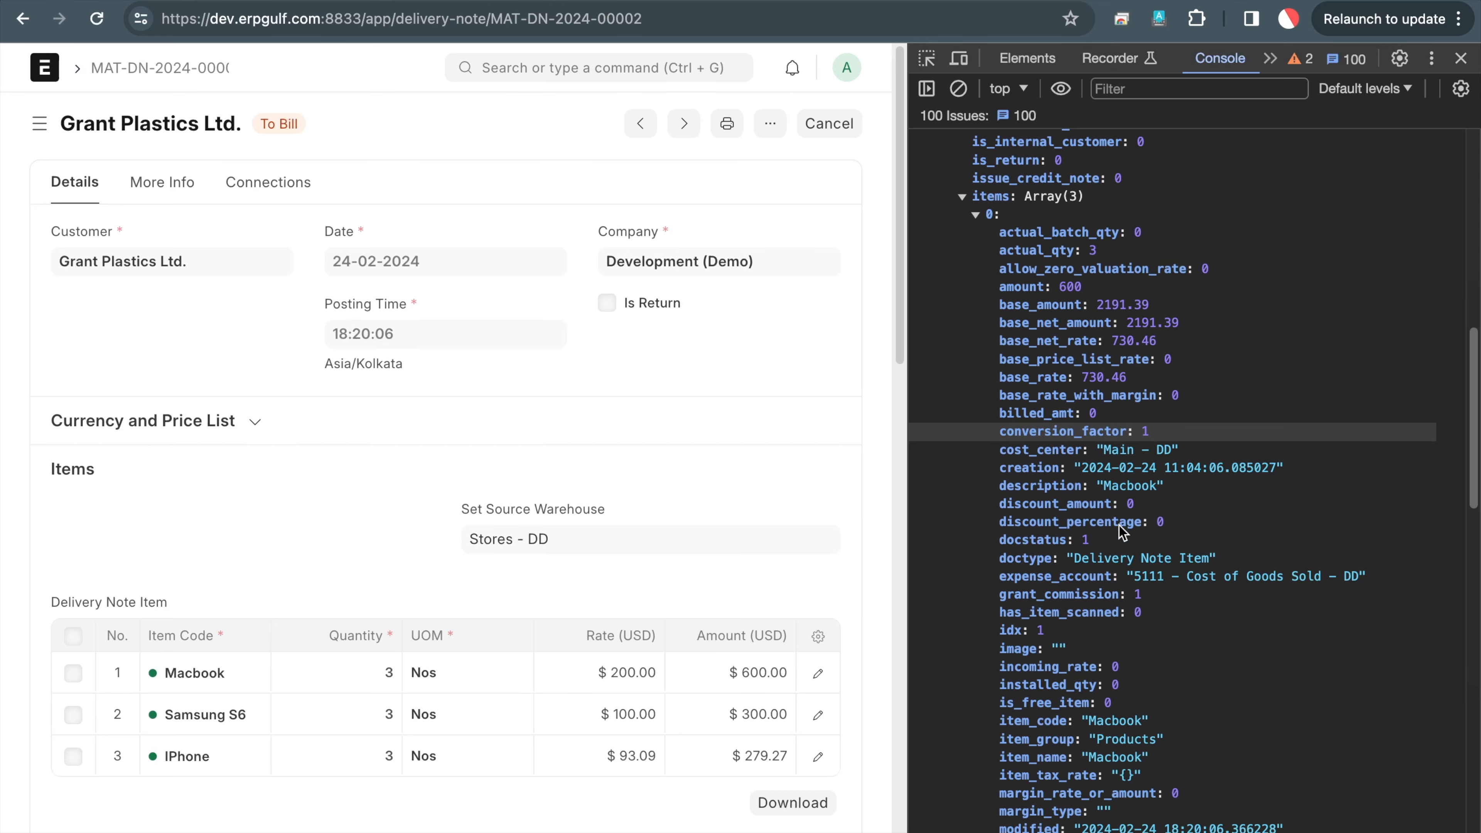
{"action": "scroll", "coordinate": [1119, 526], "scroll_direction": "down", "scroll_amount": 3}
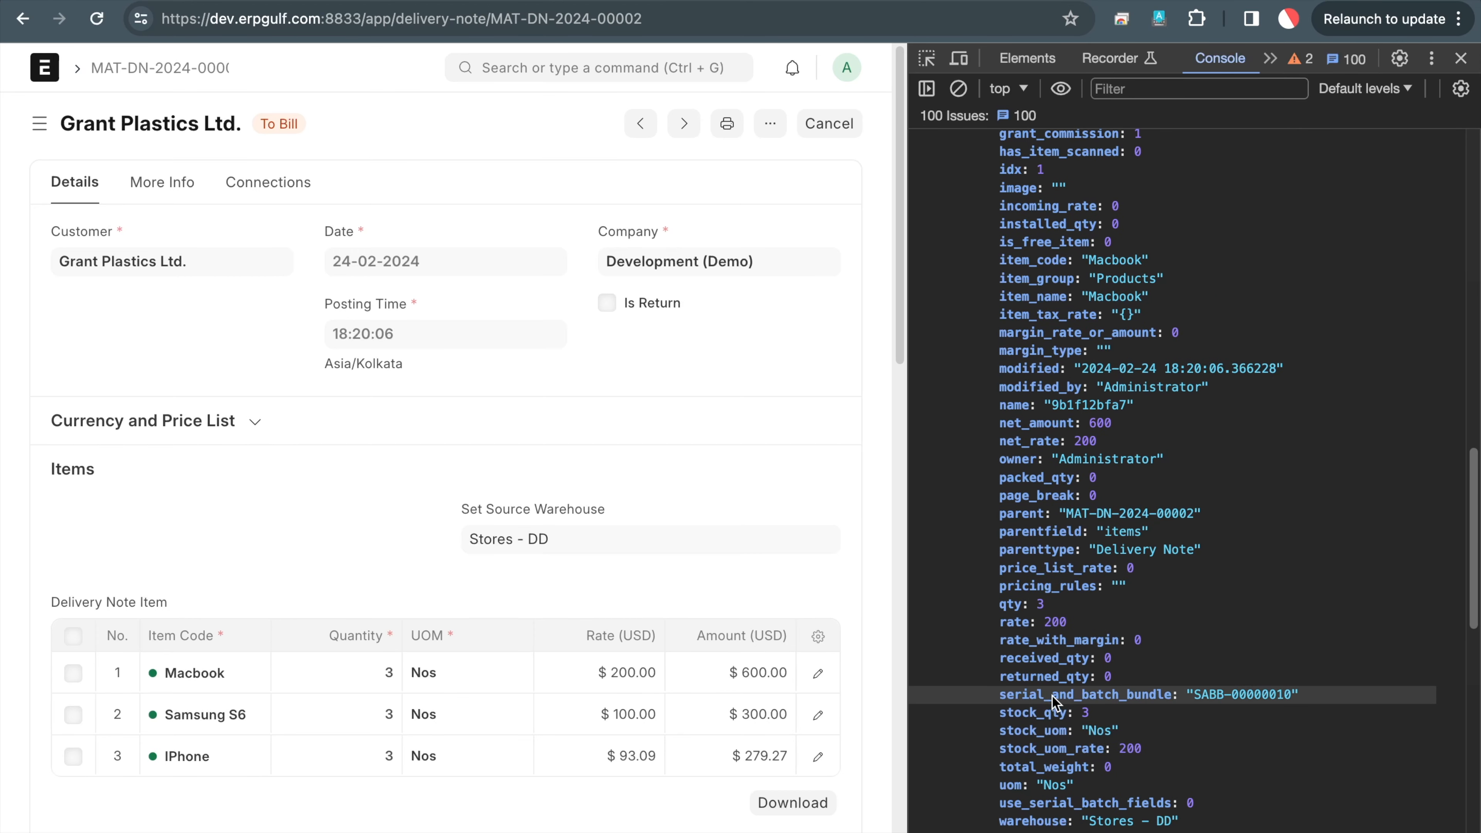
{"action": "left_click_drag", "start_coordinate": [1200, 698], "coordinate": [1292, 700]}
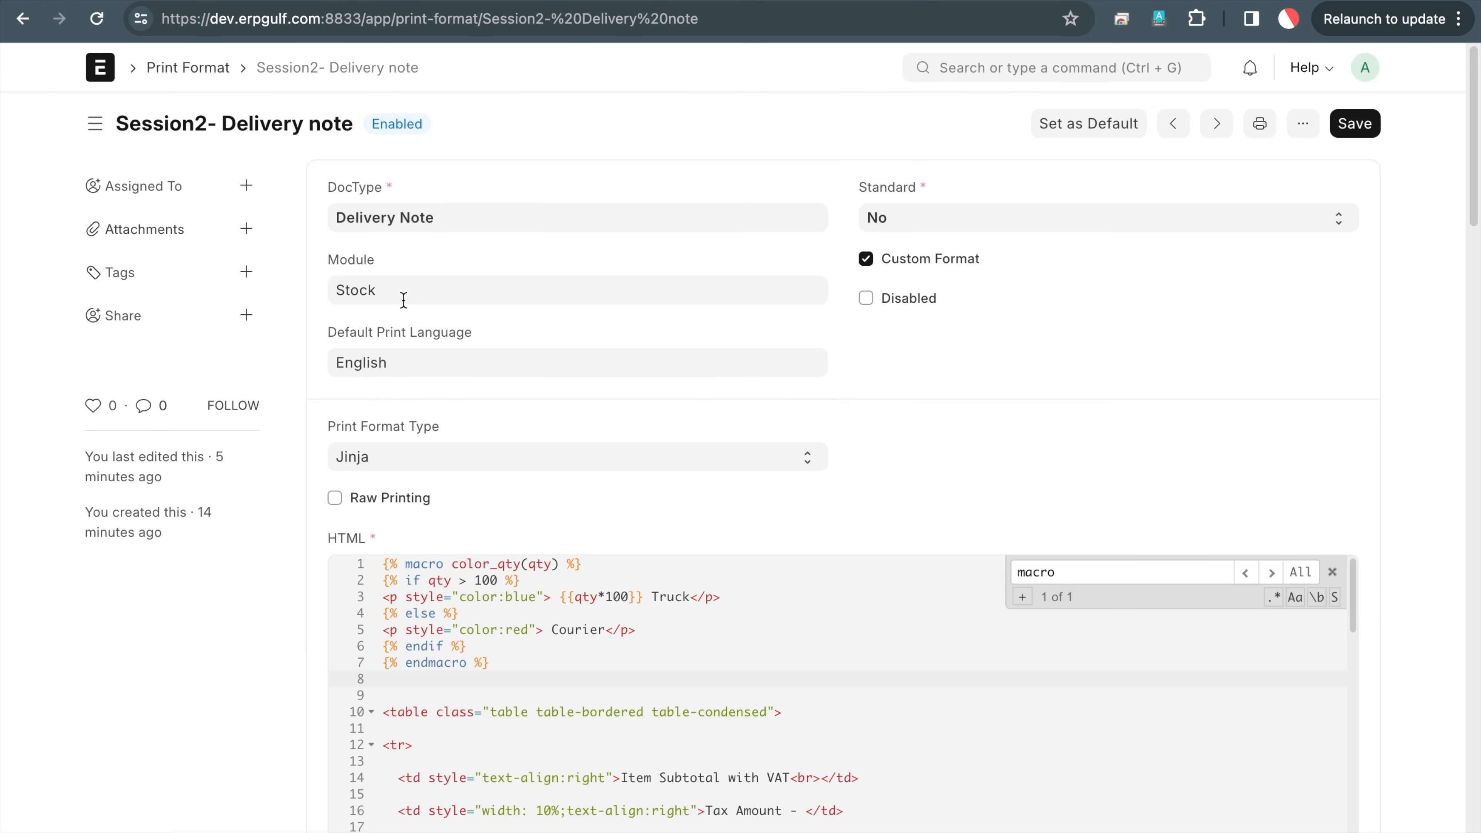
Delete the color_qty macro definition from the top of the print format HTML
{"action": "scroll", "coordinate": [577, 470], "scroll_direction": "down", "scroll_amount": 4}
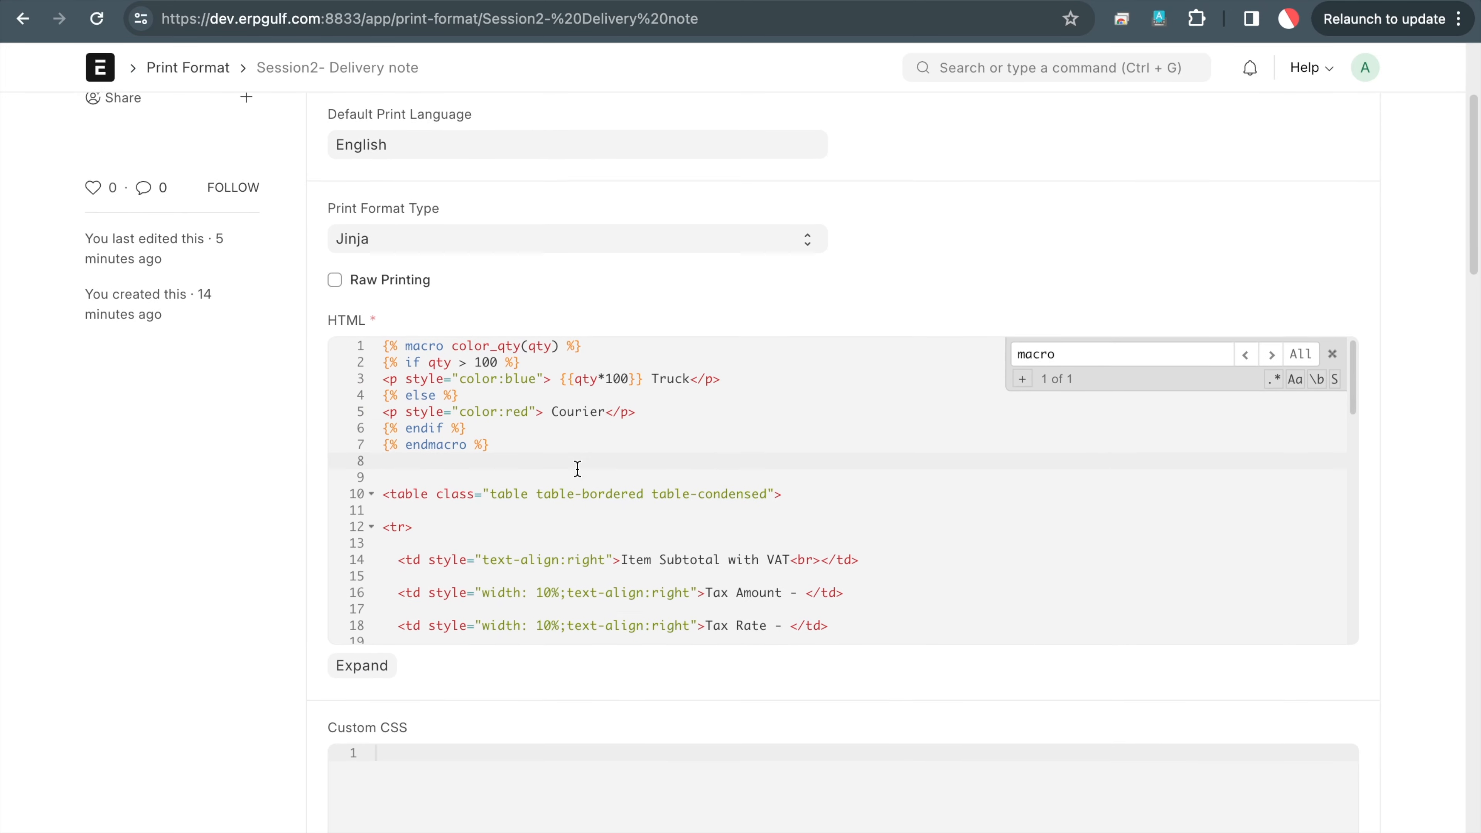
{"action": "key", "text": "shift+Up"}
{"action": "key", "text": "shift+Up"}
{"action": "key", "text": "shift+Up"}
{"action": "key", "text": "shift+Up"}
{"action": "key", "text": "shift+Up"}
{"action": "key", "text": "shift+Up"}
{"action": "key", "text": "shift+Up"}
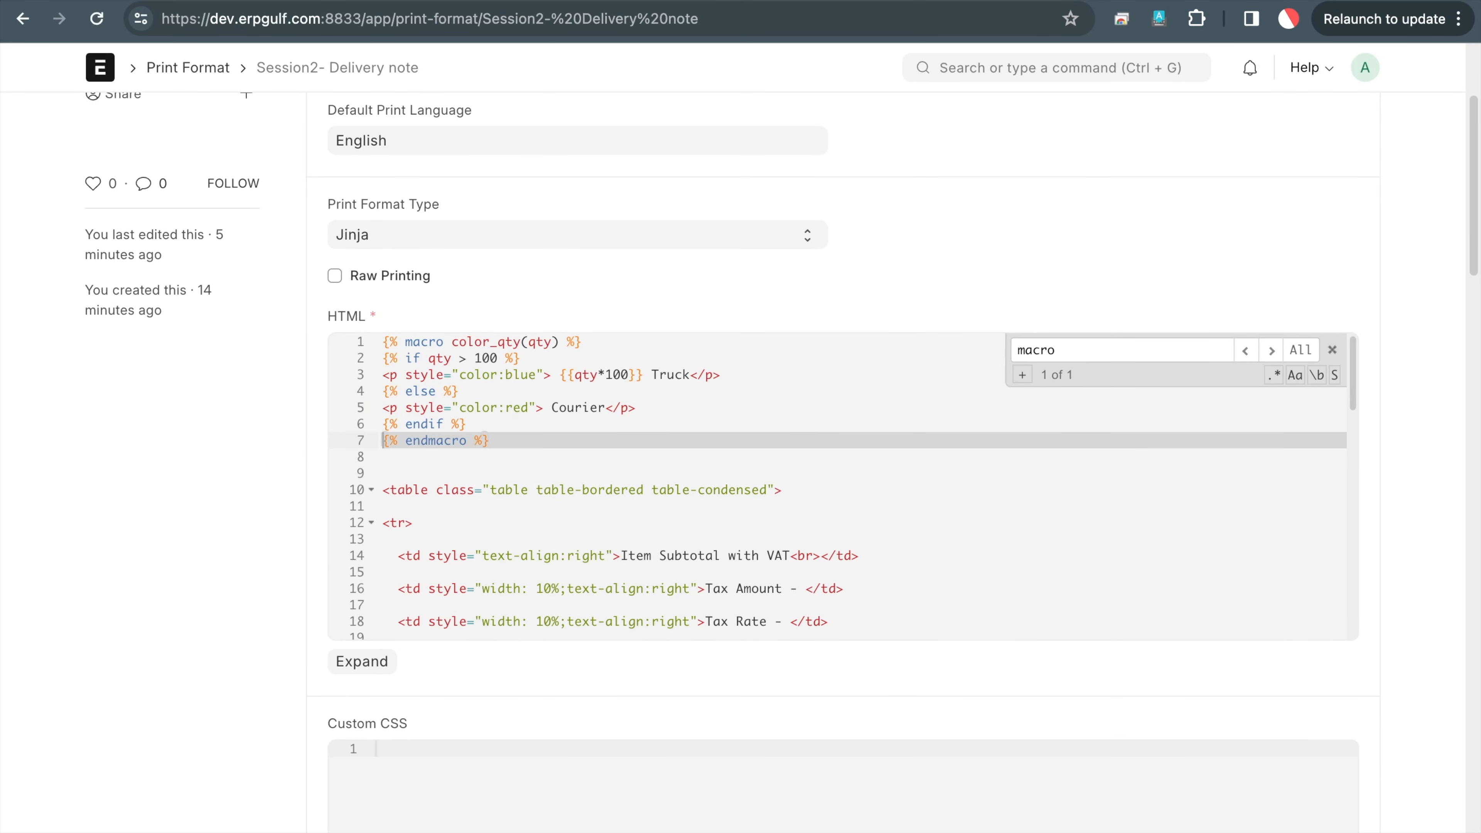
{"action": "key", "text": "BackSpace"}
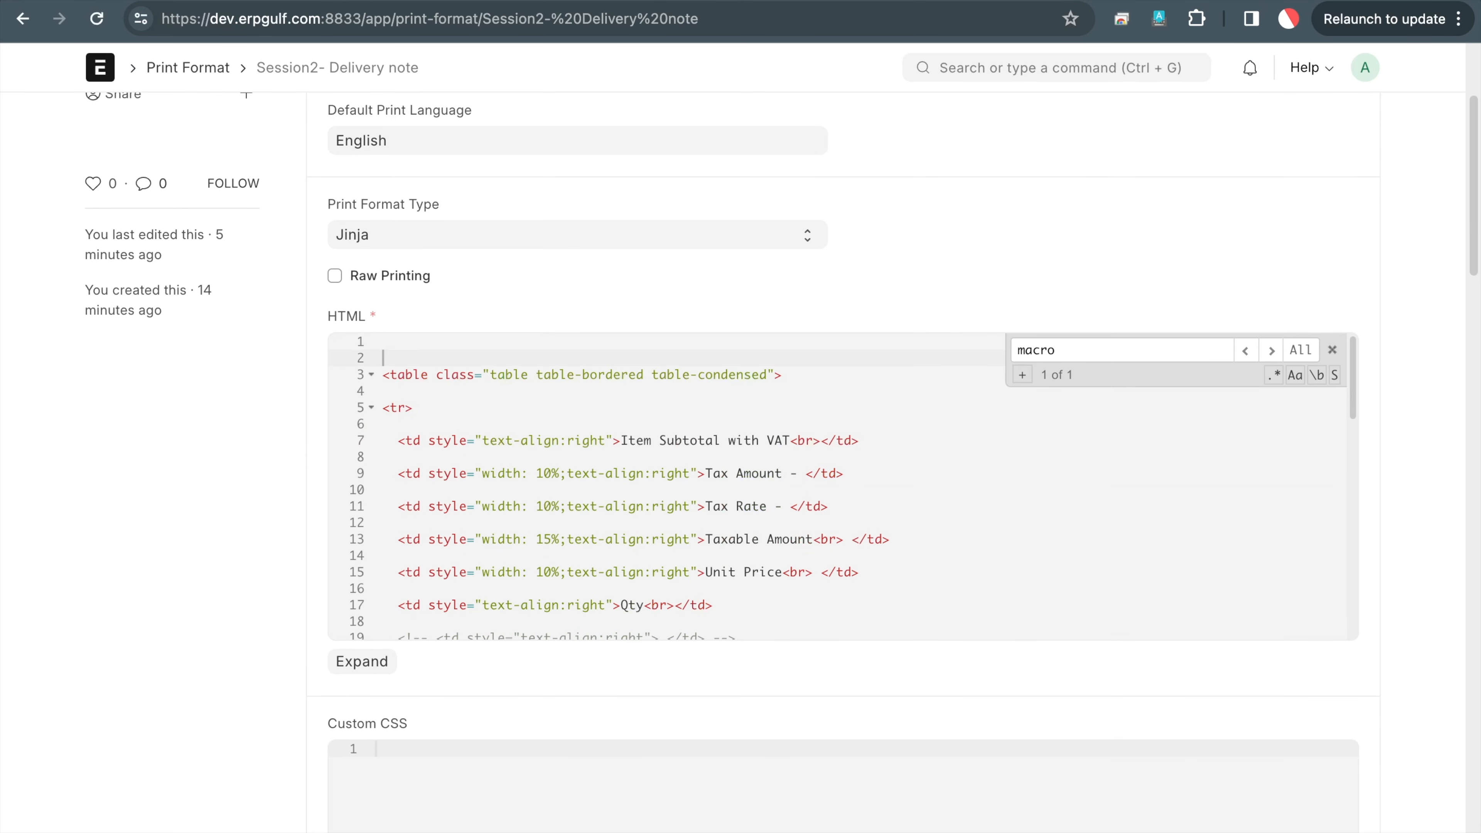
{"action": "scroll", "coordinate": [631, 551], "scroll_direction": "down", "scroll_amount": 5}
{"action": "scroll", "coordinate": [631, 551], "scroll_direction": "down", "scroll_amount": 5}
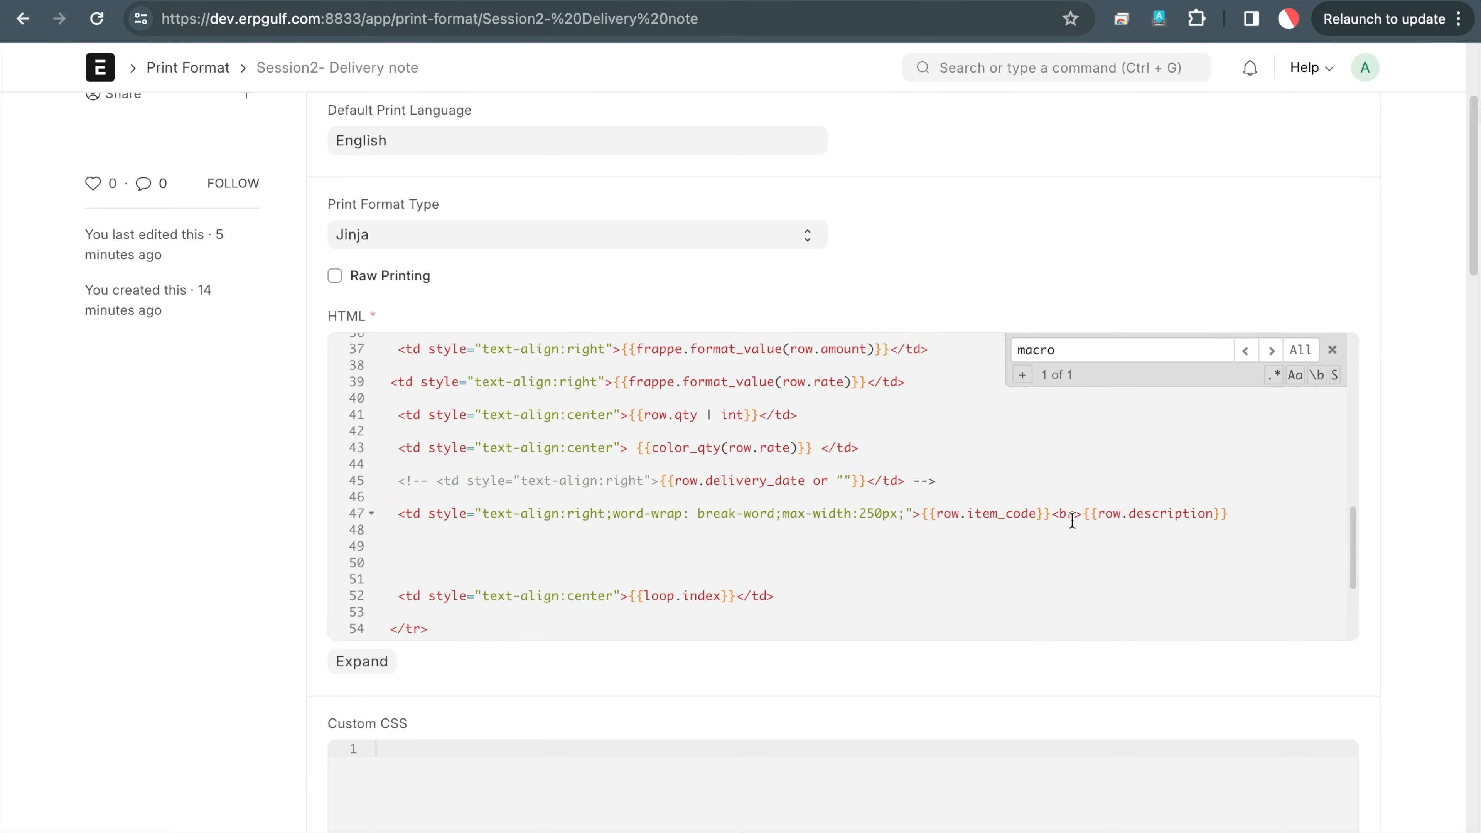
Find 'color' and delete the color_qty(row.rate) call on line 43
{"action": "left_click", "coordinate": [1272, 515]}
{"action": "key", "text": "Up"}
{"action": "key", "text": "ctrl+f"}
{"action": "type", "text": "color"}
{"action": "left_click", "coordinate": [889, 454]}
{"action": "triple_click", "coordinate": [889, 454]}
{"action": "key", "text": "BackSpace"}
{"action": "key", "text": "Return"}
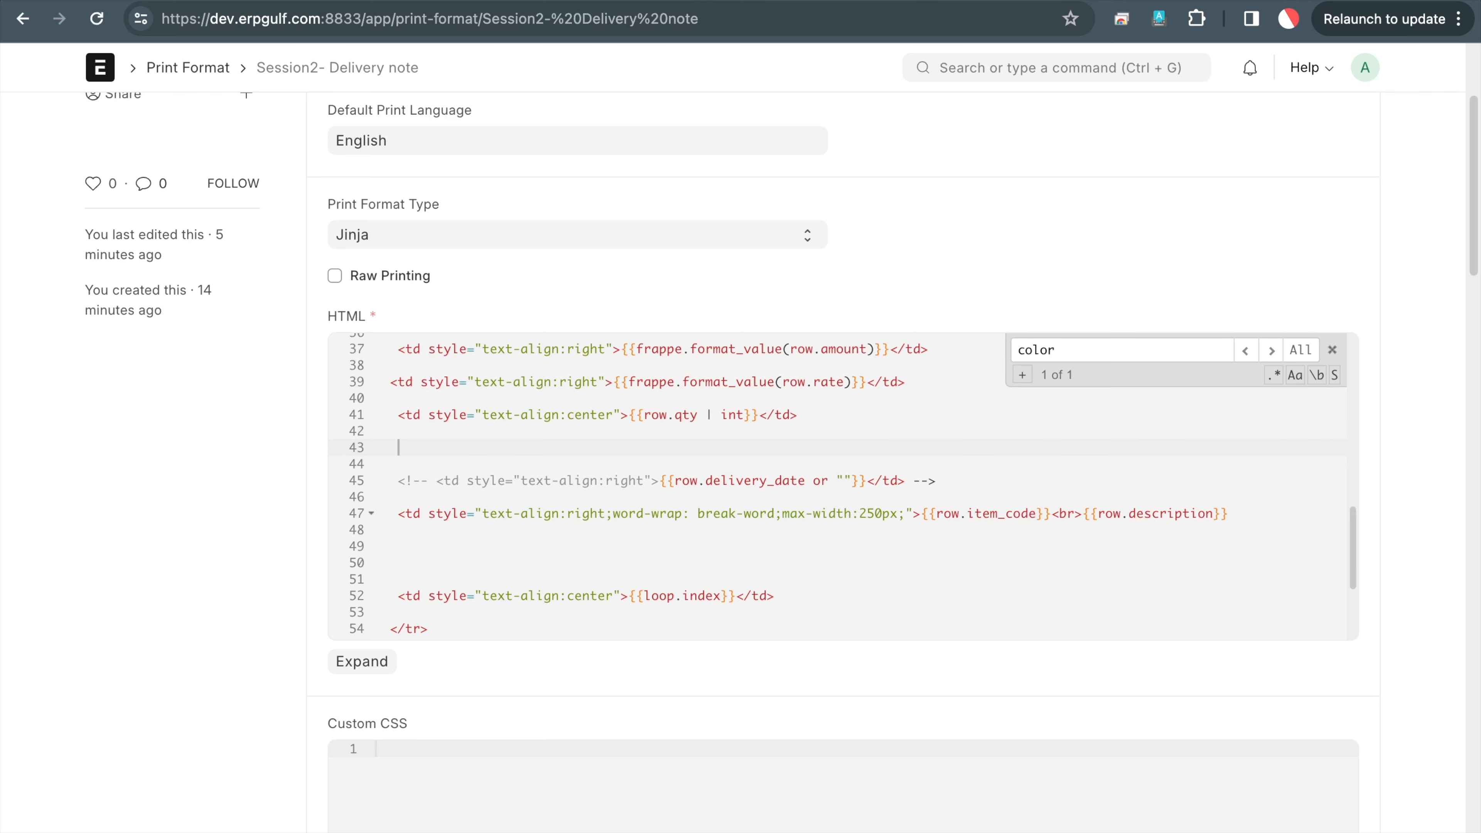
Insert blank lines at the top of the HTML code
{"action": "scroll", "coordinate": [803, 424], "scroll_direction": "up", "scroll_amount": 10}
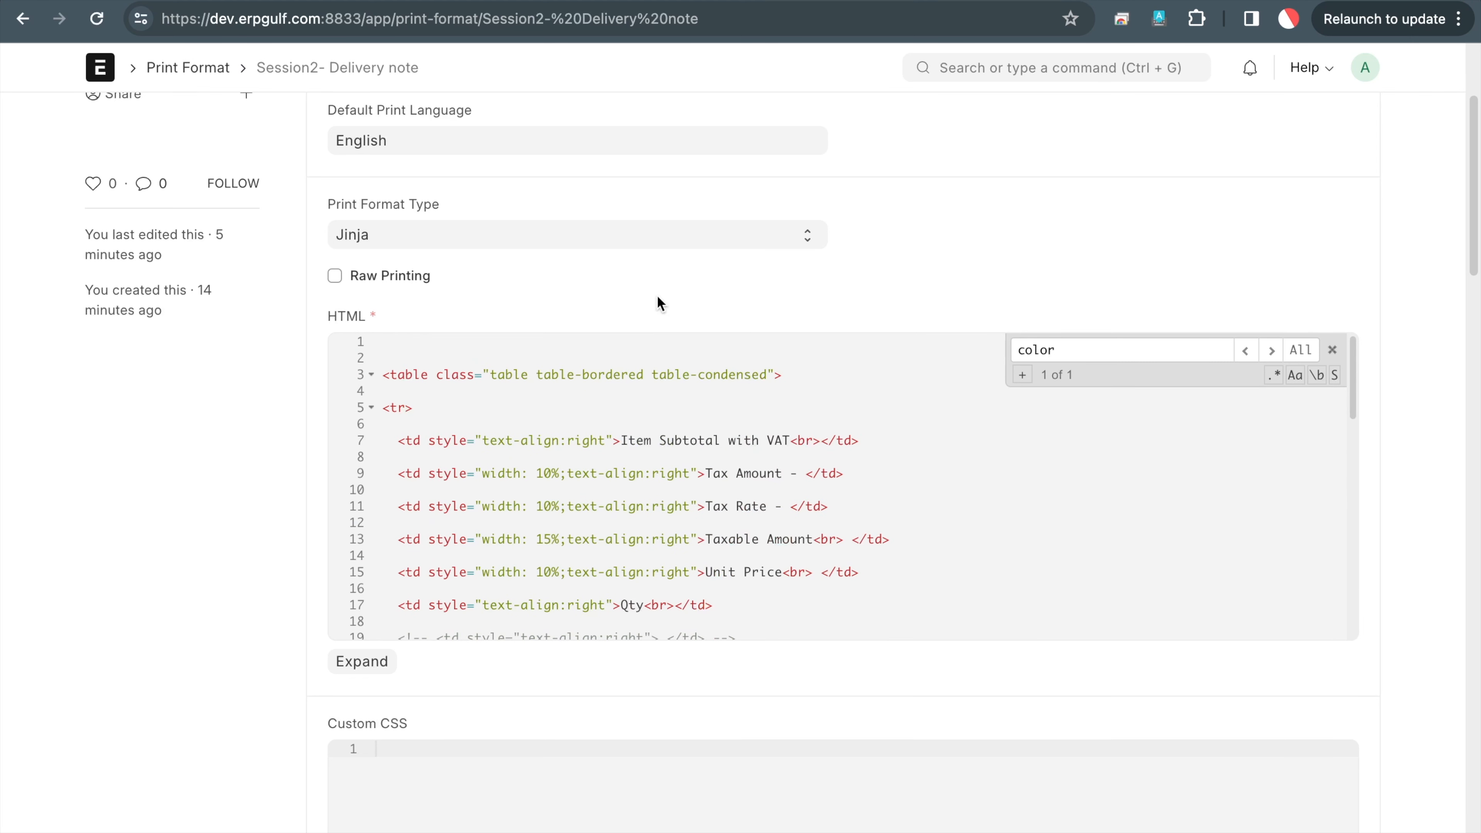
{"action": "key", "text": "Return"}
{"action": "key", "text": "Up"}
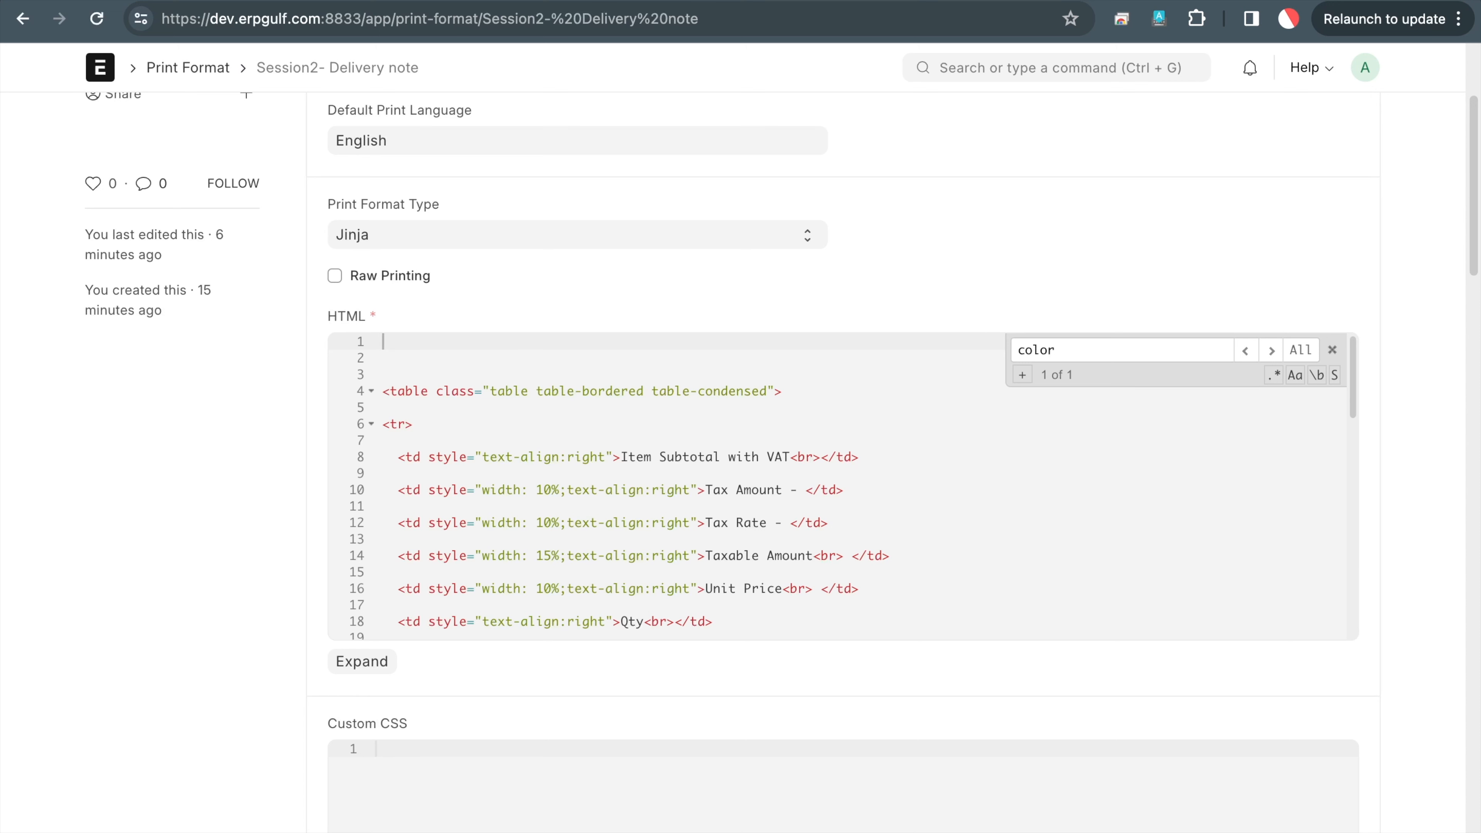
Begin line 1 with the macro header {% macro get_serial(
{"action": "type", "text": "{5"}
{"action": "key", "text": "BackSpace"}
{"action": "type", "text": "%"}
{"action": "type", "text": " amcro"}
{"action": "key", "text": "BackSpace"}
{"action": "key", "text": "BackSpace"}
{"action": "key", "text": "BackSpace"}
{"action": "key", "text": "BackSpace"}
{"action": "key", "text": "BackSpace"}
{"action": "key", "text": "BackSpace"}
{"action": "type", "text": "mar"}
{"action": "type", "text": "ro "}
{"action": "type", "text": "get)"}
{"action": "type", "text": "("}
{"action": "key", "text": "BackSpace"}
{"action": "key", "text": "BackSpace"}
{"action": "key", "text": "BackSpace"}
{"action": "type", "text": "_serial(ite"}
{"action": "key", "text": "BackSpace"}
{"action": "key", "text": "BackSpace"}
{"action": "key", "text": "BackSpace"}
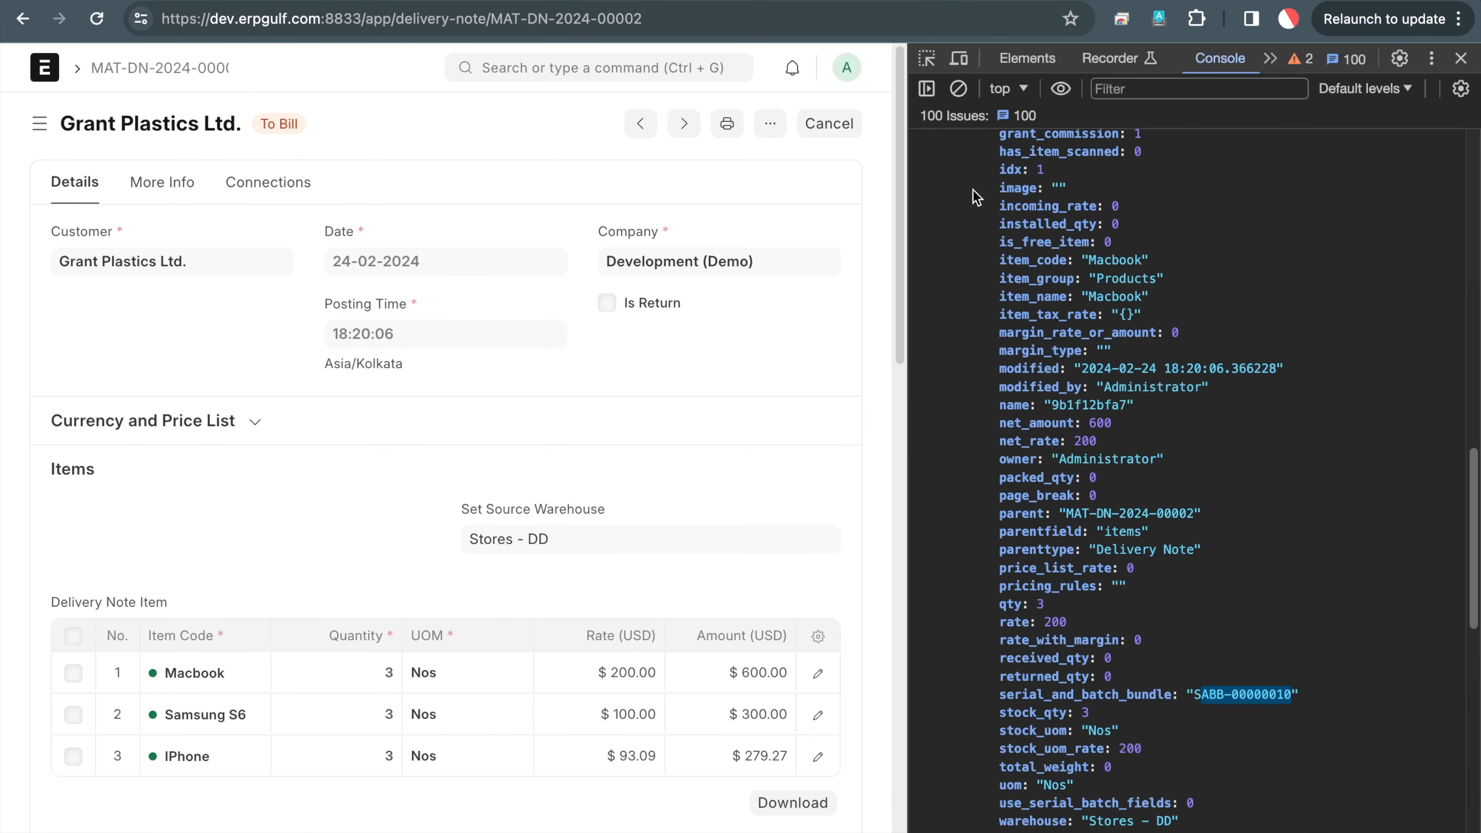
{"action": "scroll", "coordinate": [1034, 228], "scroll_direction": "up", "scroll_amount": 5}
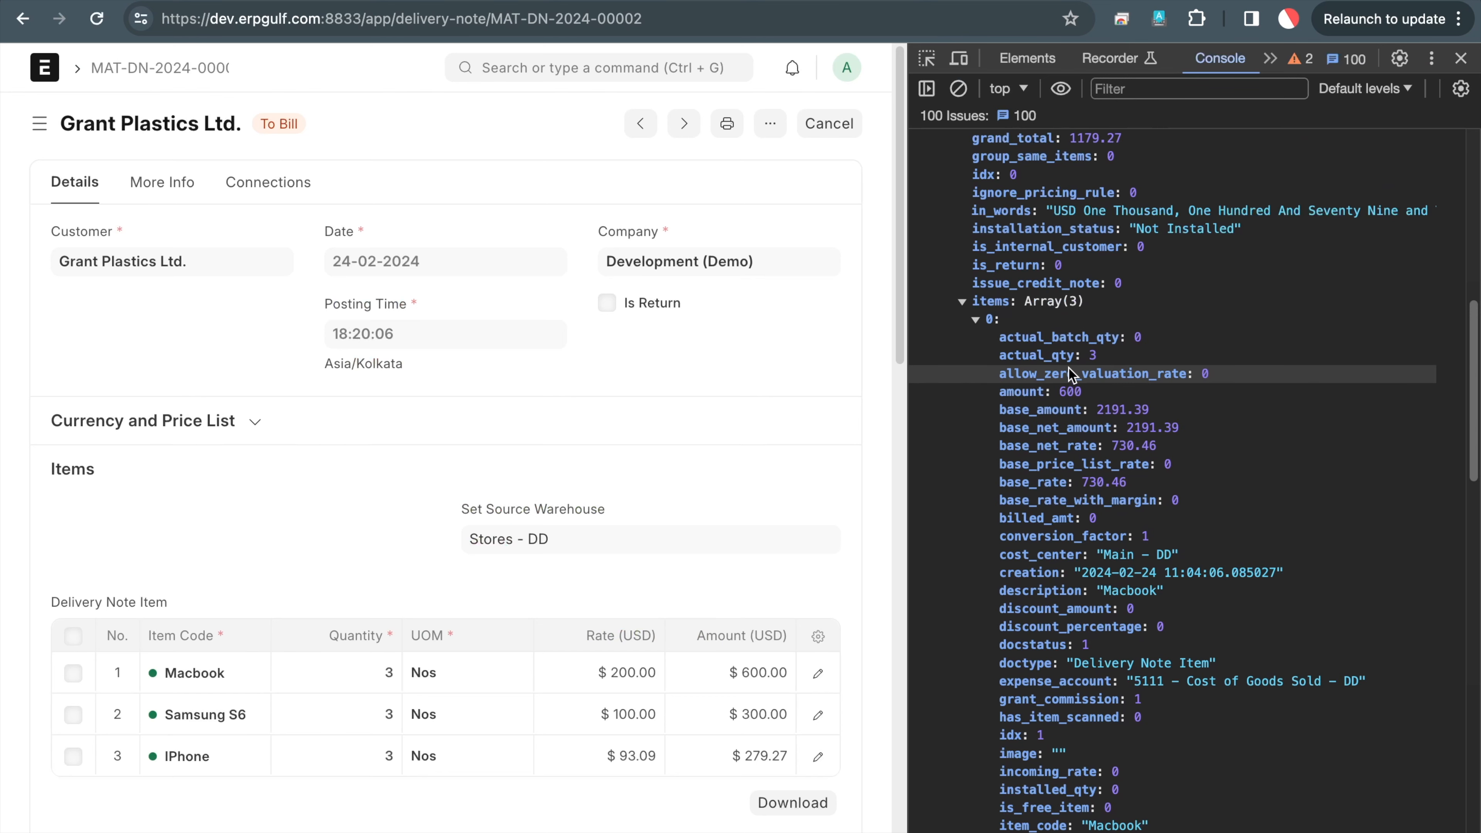
{"action": "scroll", "coordinate": [1108, 508], "scroll_direction": "down", "scroll_amount": 15}
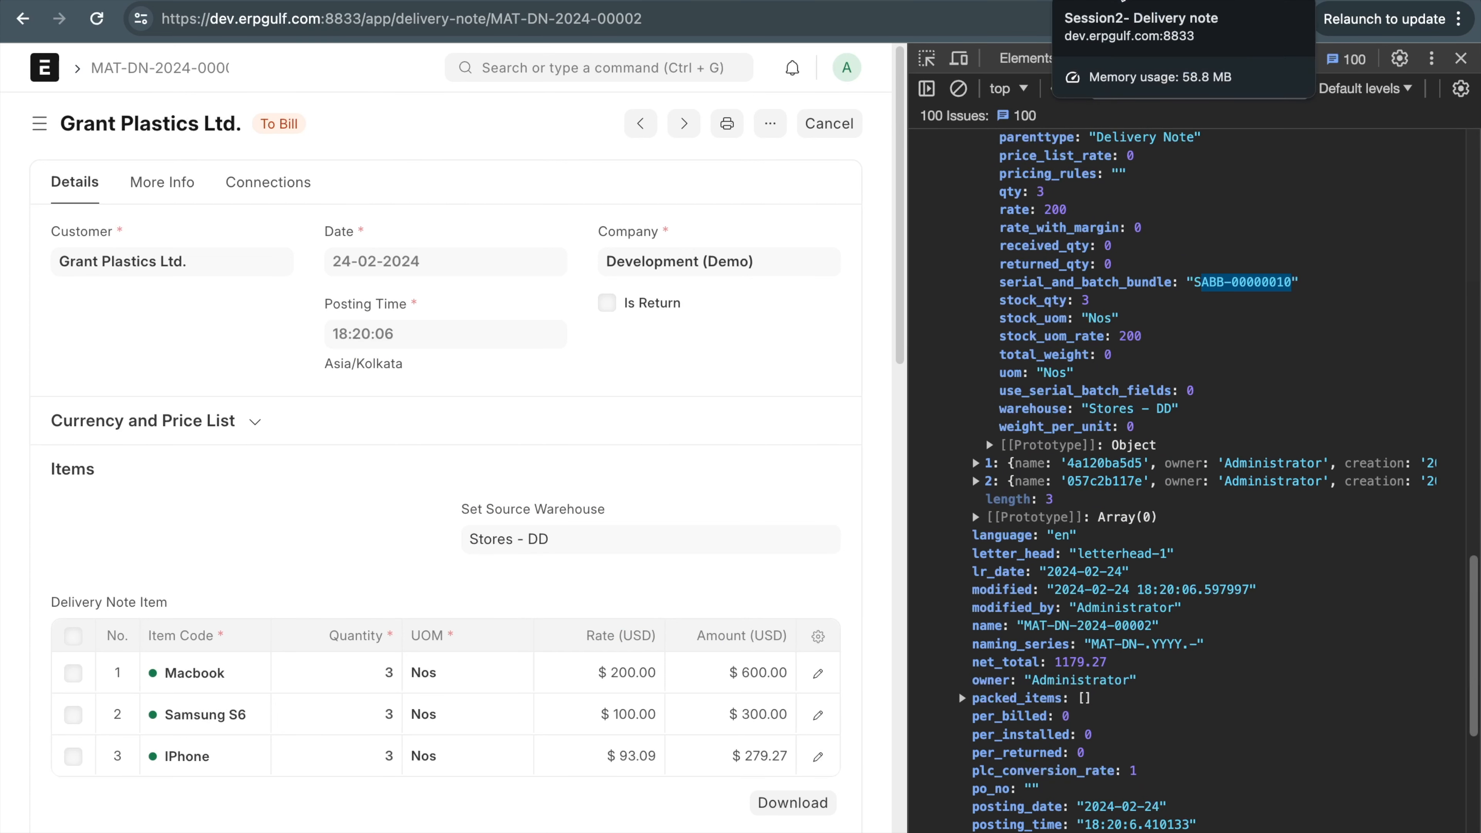
{"action": "left_click", "coordinate": [1124, 2]}
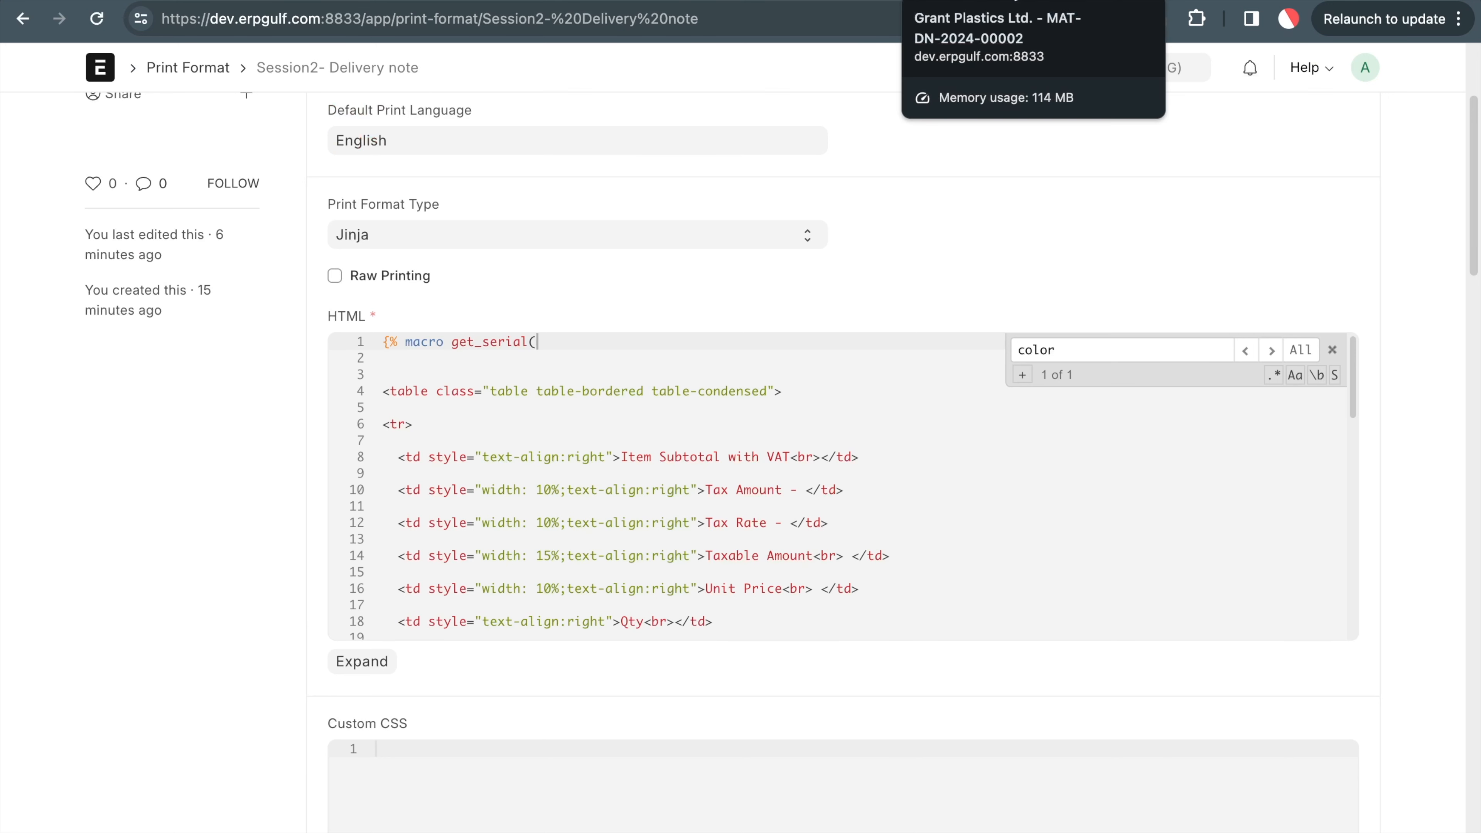
Finish the header as {% macro get_serial(item_code, serial ) %} and start a new line
{"action": "type", "text": "item_coee"}
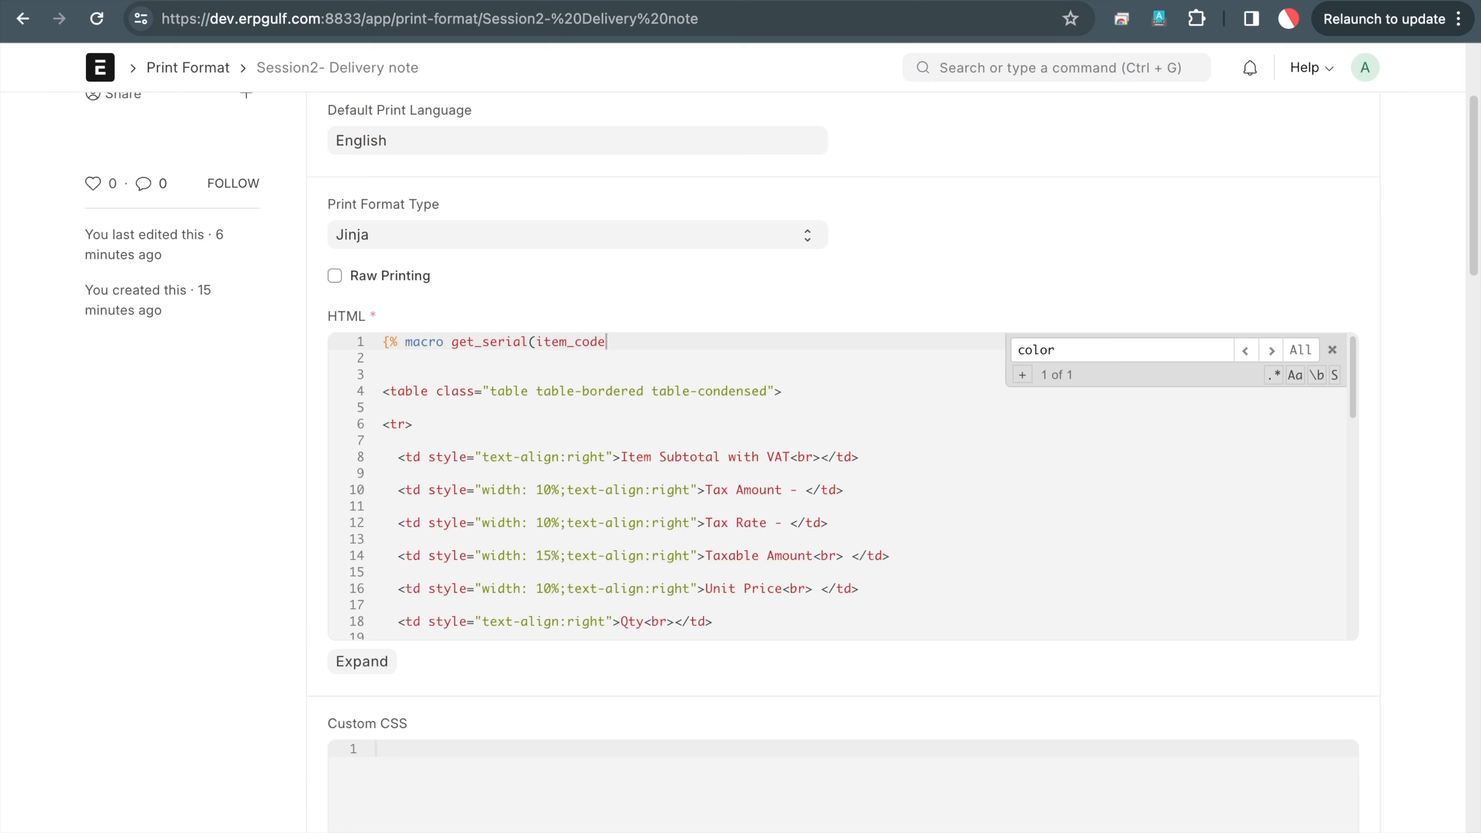
{"action": "type", "text": ", serial ) %}"}
{"action": "key", "text": "Return"}
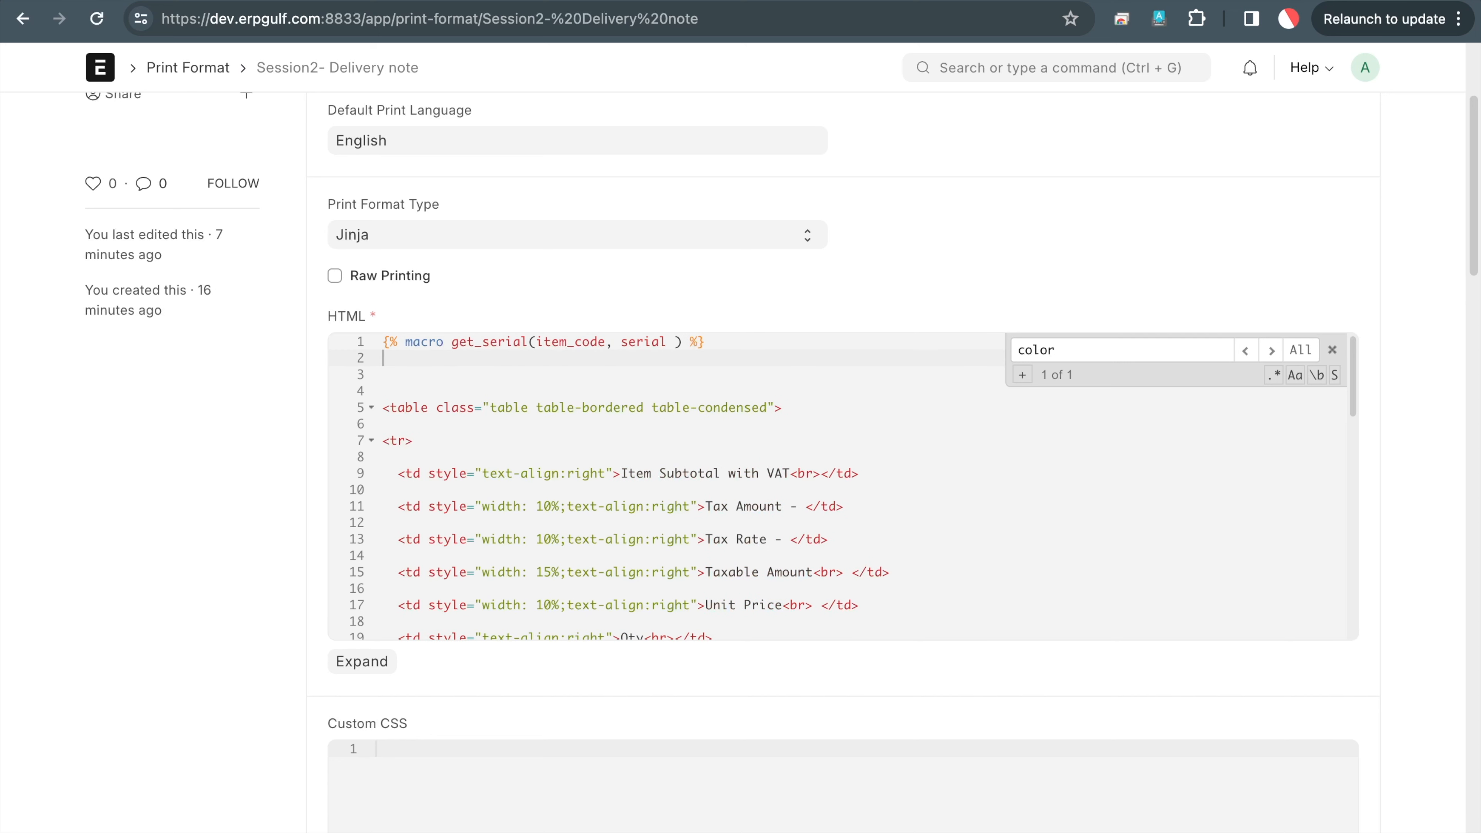
Start line 2 with a serial variable and rename the macro parameter to serial_no
{"action": "type", "text": "{"}
{"action": "type", "text": "% s"}
{"action": "type", "text": "er size"}
{"action": "key", "text": "BackSpace"}
{"action": "key", "text": "BackSpace"}
{"action": "key", "text": "BackSpace"}
{"action": "type", "text": "erial"}
{"action": "key", "text": "Up"}
{"action": "key", "text": "Right"}
{"action": "key", "text": "Right"}
{"action": "key", "text": "Right"}
{"action": "key", "text": "Right"}
{"action": "key", "text": "Right"}
{"action": "key", "text": "Right"}
{"action": "key", "text": "Right"}
{"action": "key", "text": "Right"}
{"action": "key", "text": "Right"}
{"action": "key", "text": "Right"}
{"action": "key", "text": "Right"}
{"action": "key", "text": "Right"}
{"action": "key", "text": "Right"}
{"action": "key", "text": "Right"}
{"action": "key", "text": "Right"}
{"action": "key", "text": "Right"}
{"action": "key", "text": "Right"}
{"action": "key", "text": "Right"}
{"action": "key", "text": "Right"}
{"action": "key", "text": "Right"}
{"action": "key", "text": "Right"}
{"action": "key", "text": "Right"}
{"action": "key", "text": "Right"}
{"action": "key", "text": "Right"}
{"action": "type", "text": "_n"}
Extend line 2 to assign frappe.get_doc('Serial, then return to the delivery note
{"action": "left_click", "coordinate": [483, 358]}
{"action": "type", "text": "= frappe.get"}
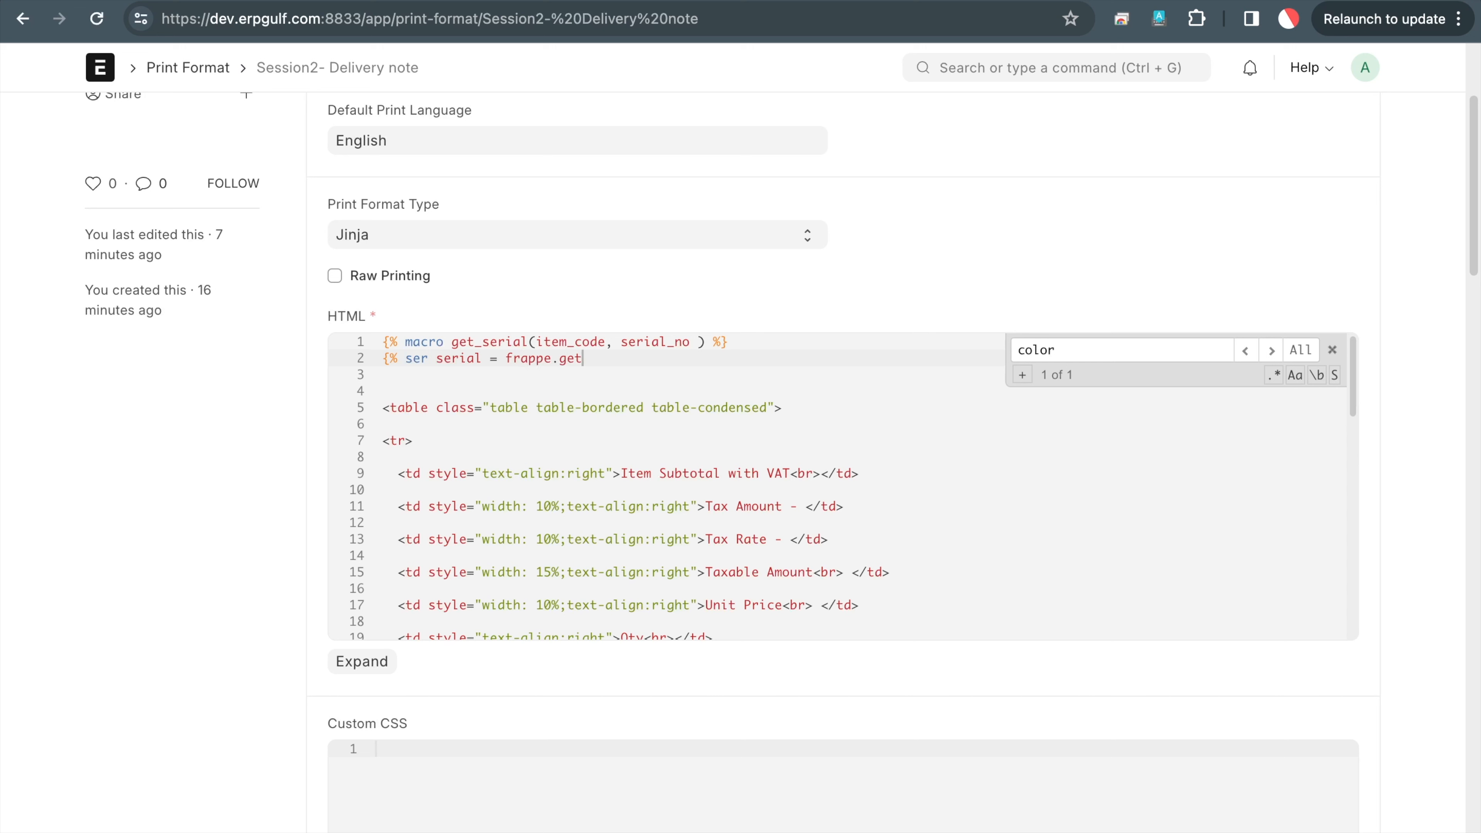
{"action": "type", "text": "_doc"}
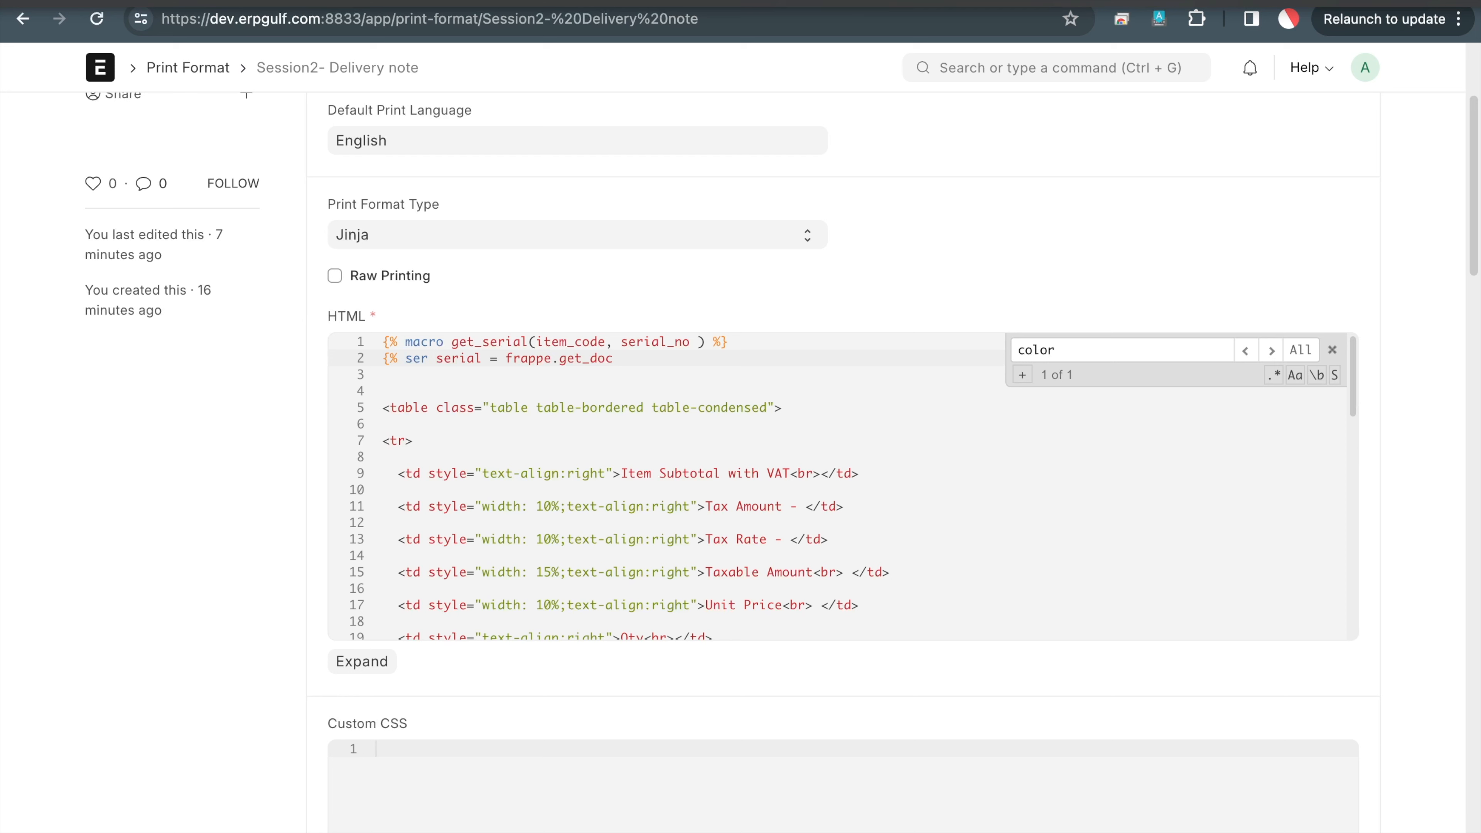
{"action": "left_click", "coordinate": [945, 0]}
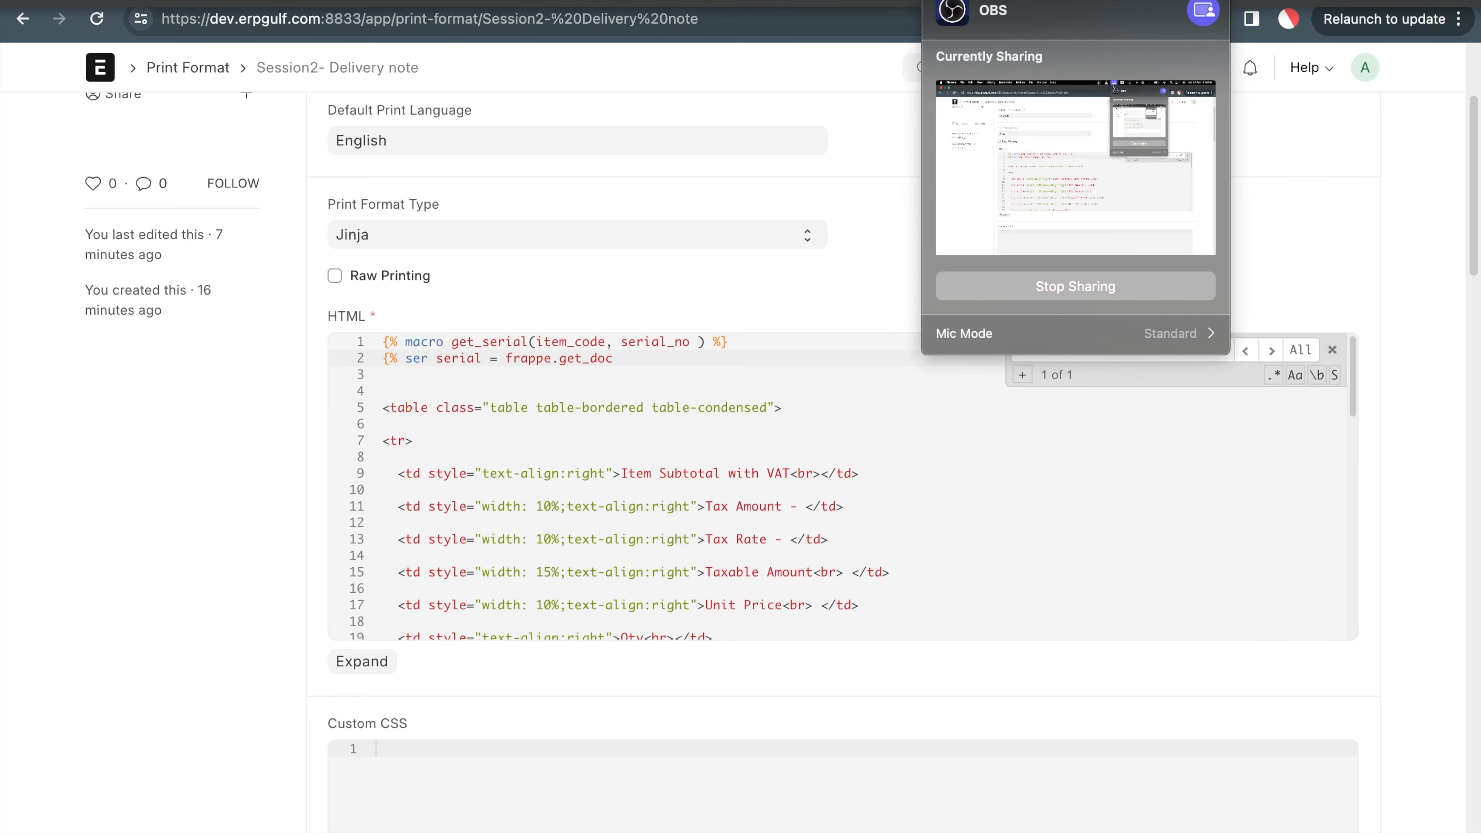
{"action": "left_click", "coordinate": [739, 465]}
{"action": "left_click", "coordinate": [710, 361]}
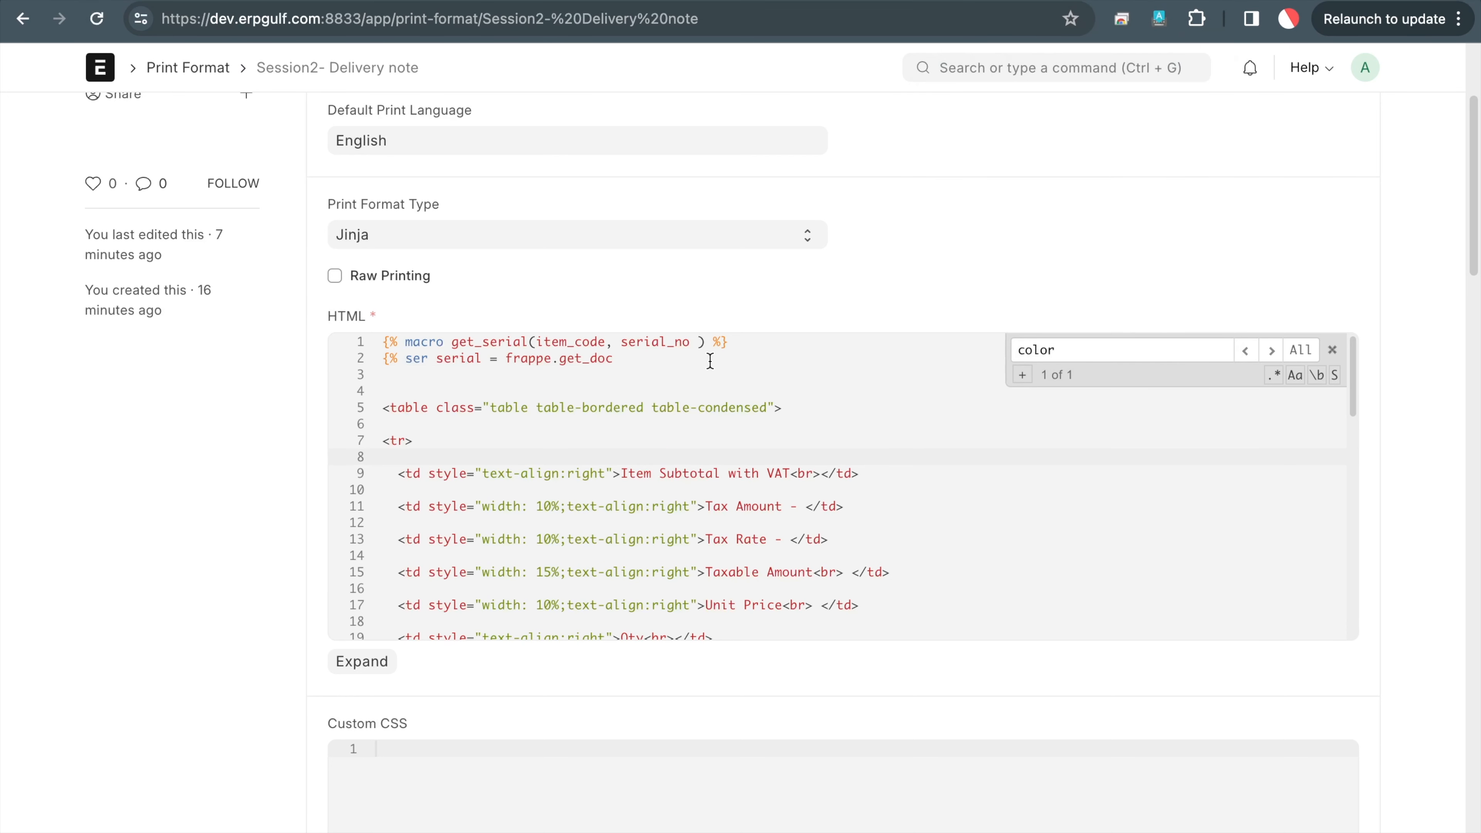
{"action": "type", "text": "('Serial"}
{"action": "key", "text": "ctrl+Tab"}
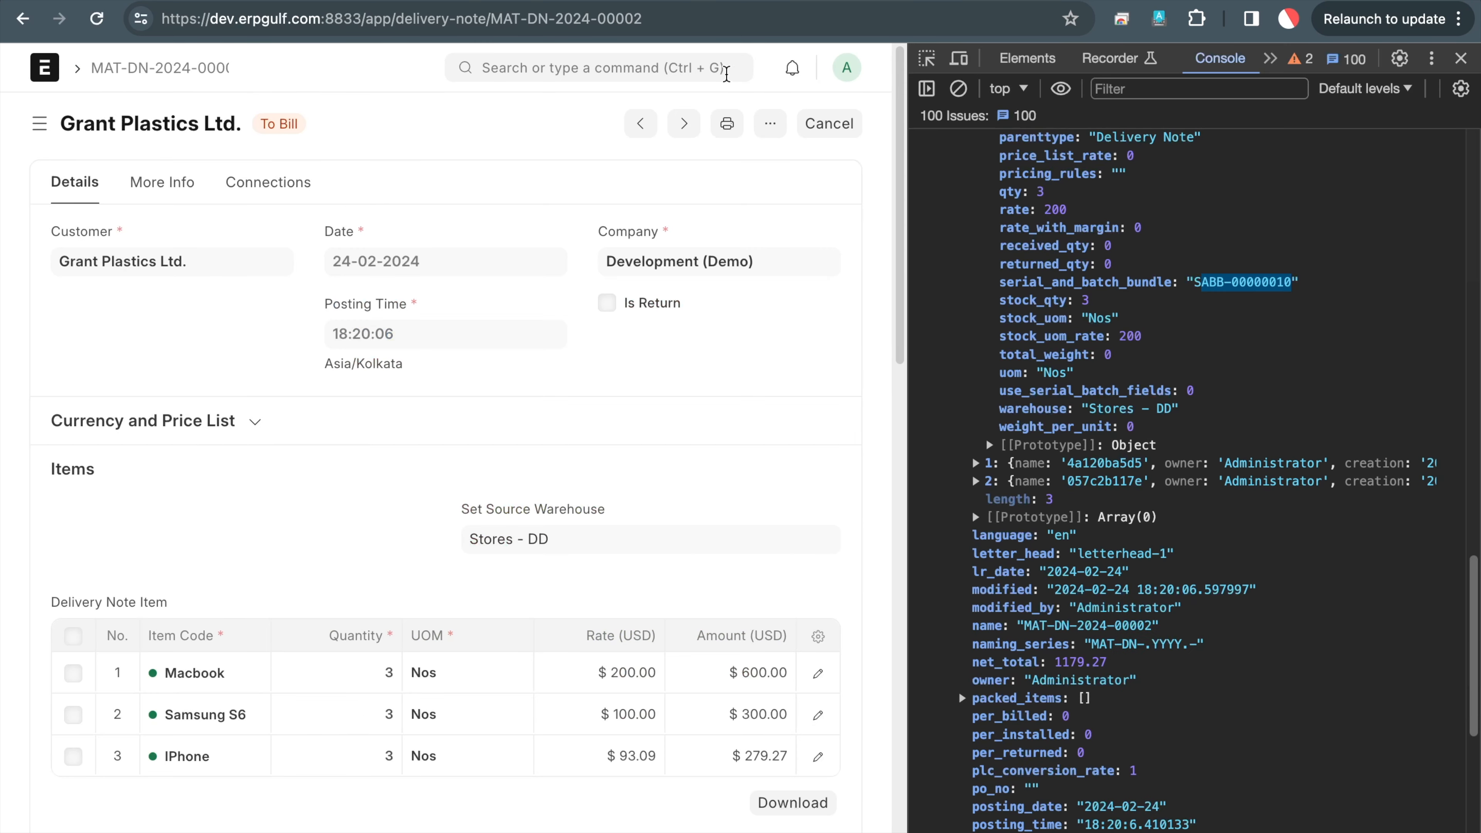
Open a new Serial and Batch Bundle form and copy its title as the doctype name
{"action": "left_click", "coordinate": [675, 68]}
{"action": "type", "text": "serial"}
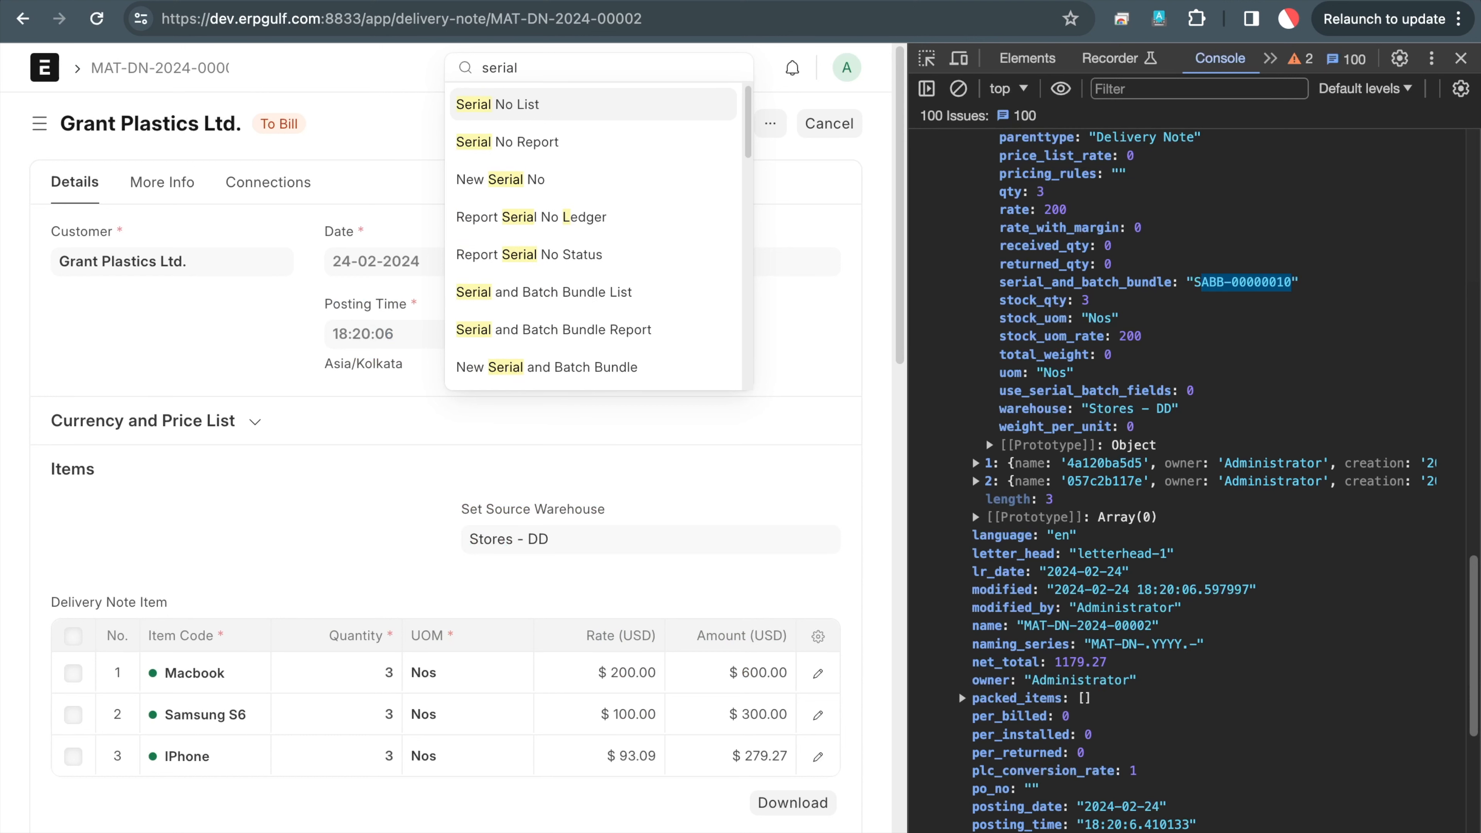
{"action": "type", "text": " and"}
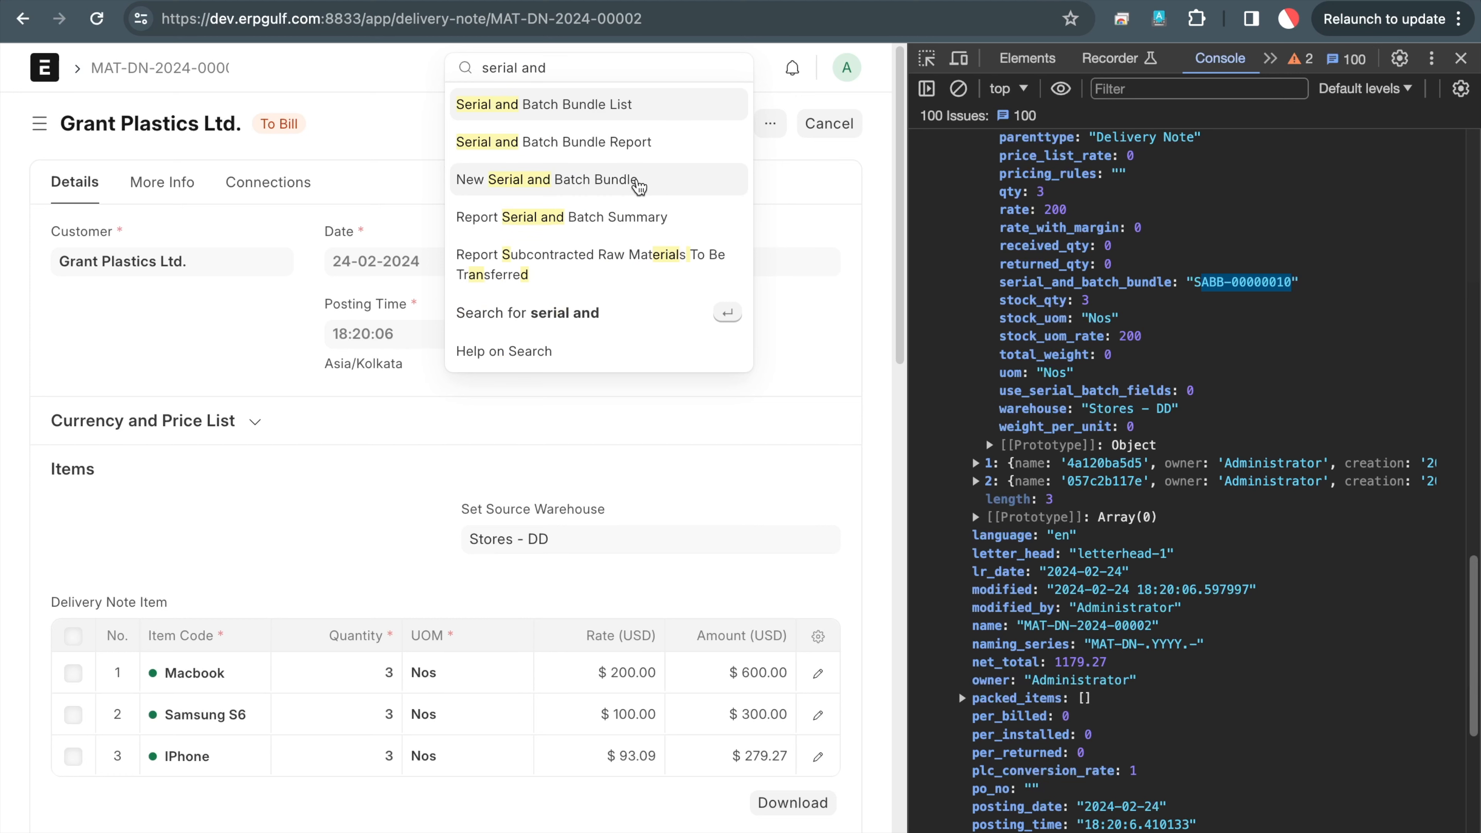
{"action": "left_click", "coordinate": [639, 186]}
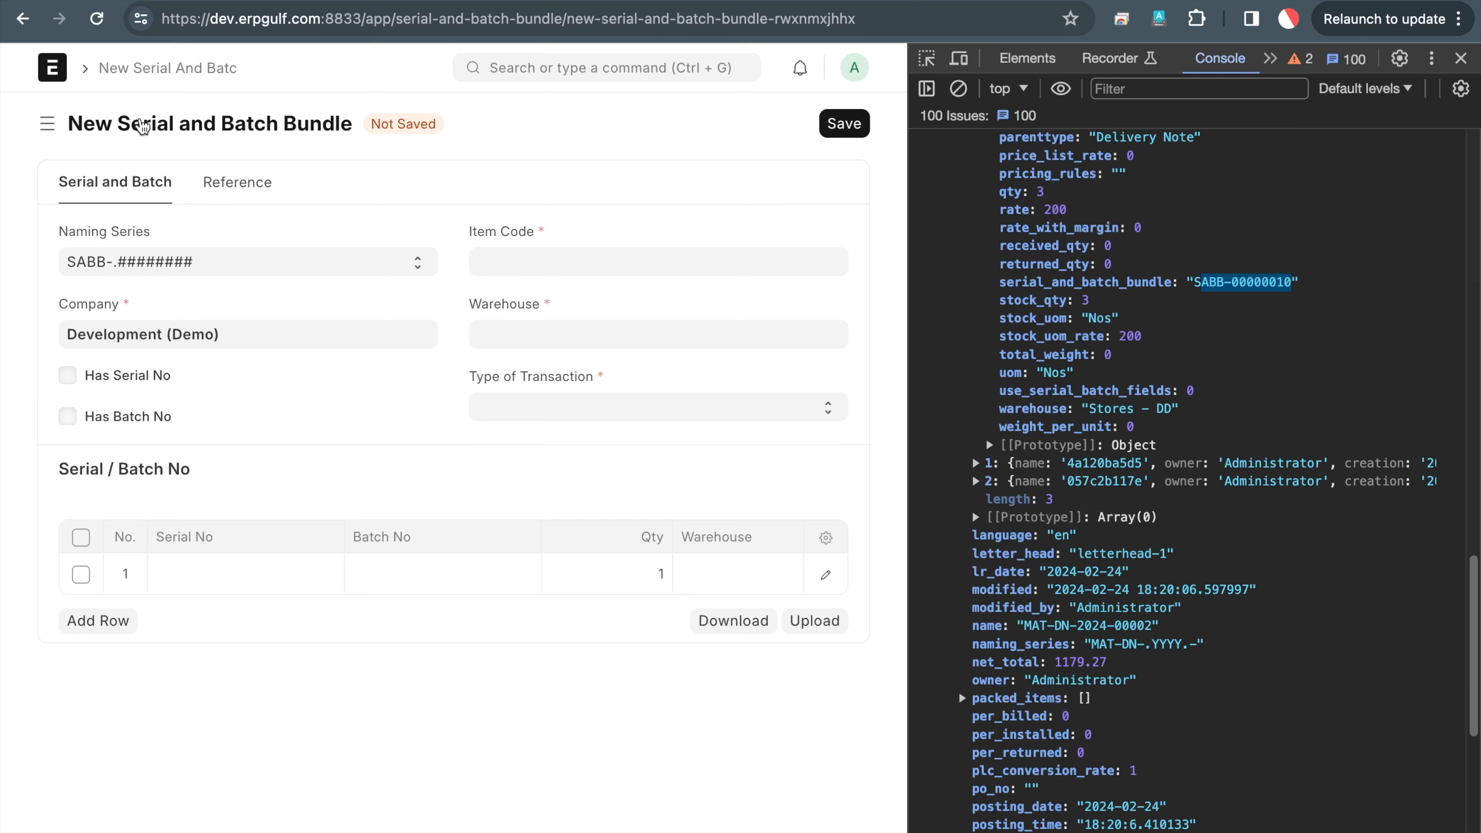
{"action": "left_click_drag", "start_coordinate": [357, 133], "coordinate": [86, 137]}
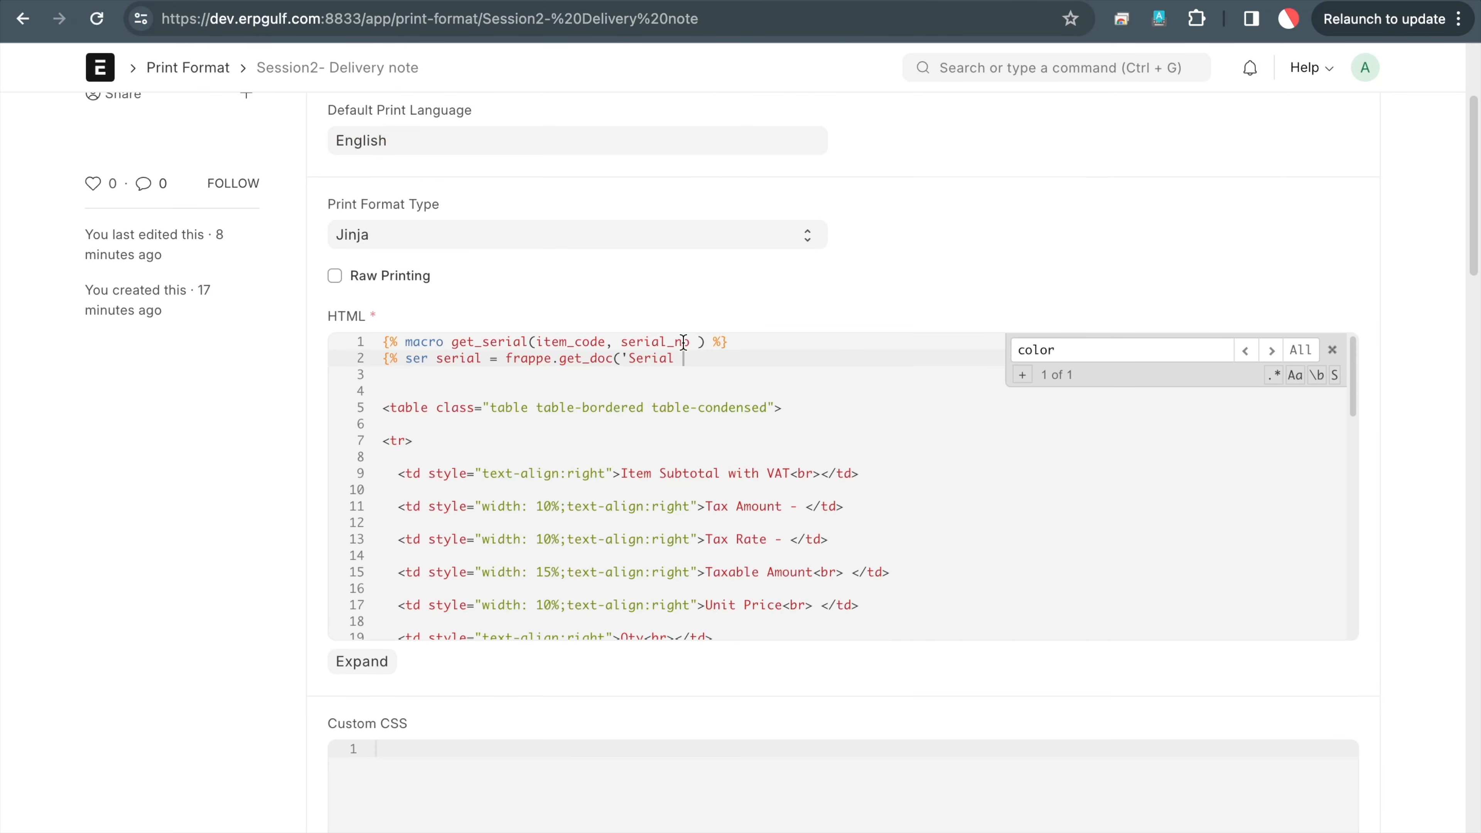
Complete line 2 as frappe.get_doc('Serial and Batch Bundle', serial_no) with a closing %}
{"action": "key", "text": "BackSpace"}
{"action": "key", "text": "BackSpace"}
{"action": "key", "text": "BackSpace"}
{"action": "key", "text": "BackSpace"}
{"action": "key", "text": "BackSpace"}
{"action": "key", "text": "BackSpace"}
{"action": "key", "text": "BackSpace"}
{"action": "key", "text": "ctrl+v"}
{"action": "key", "text": "BackSpace"}
{"action": "key", "text": "BackSpace"}
{"action": "key", "text": "BackSpace"}
{"action": "key", "text": "BackSpace"}
{"action": "key", "text": "BackSpace"}
{"action": "key", "text": "BackSpace"}
{"action": "key", "text": "BackSpace"}
{"action": "key", "text": "BackSpace"}
{"action": "key", "text": "BackSpace"}
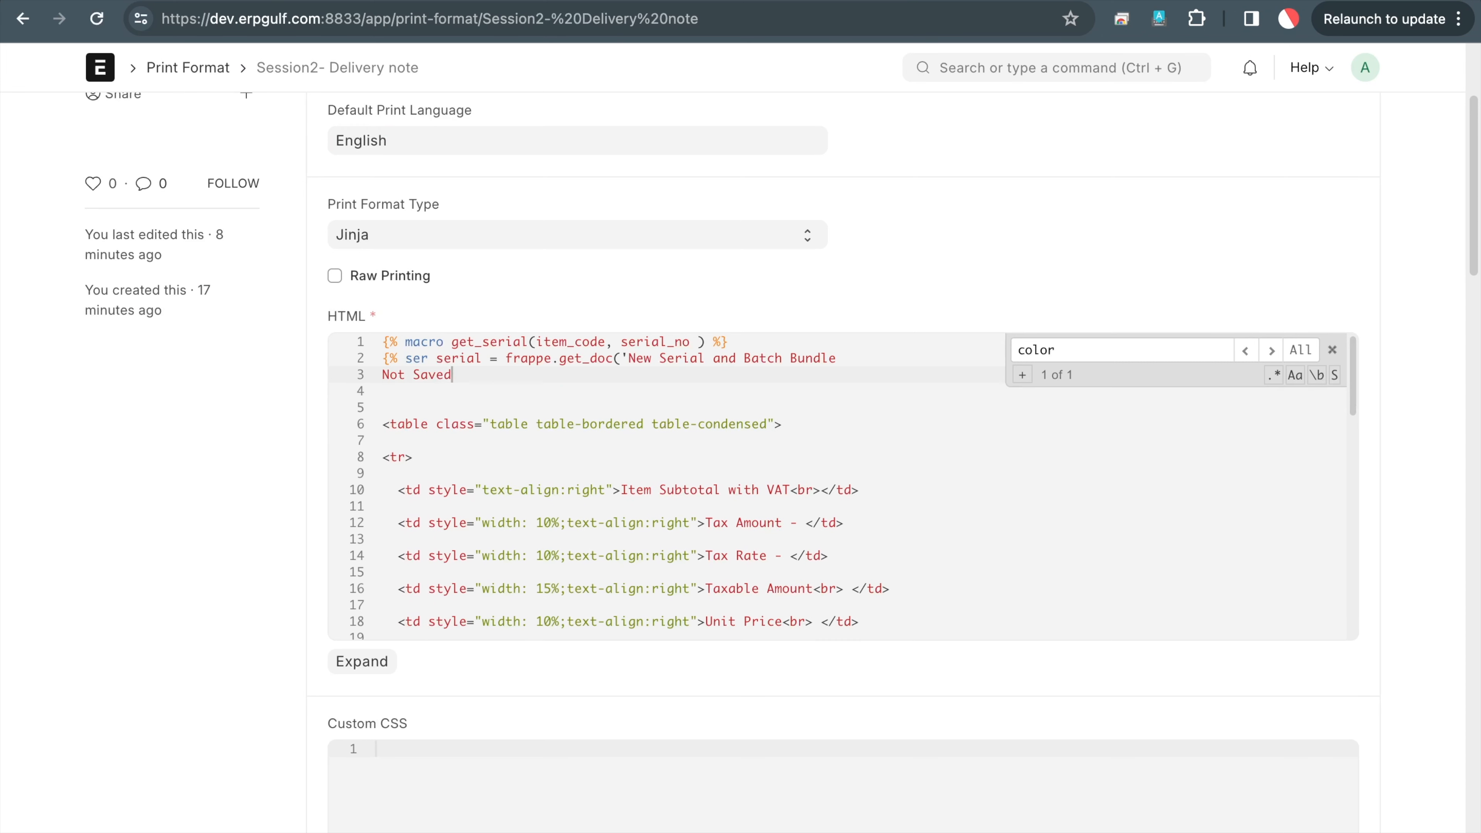
{"action": "key", "text": "BackSpace"}
{"action": "key", "text": "BackSpace"}
{"action": "type", "text": "'"}
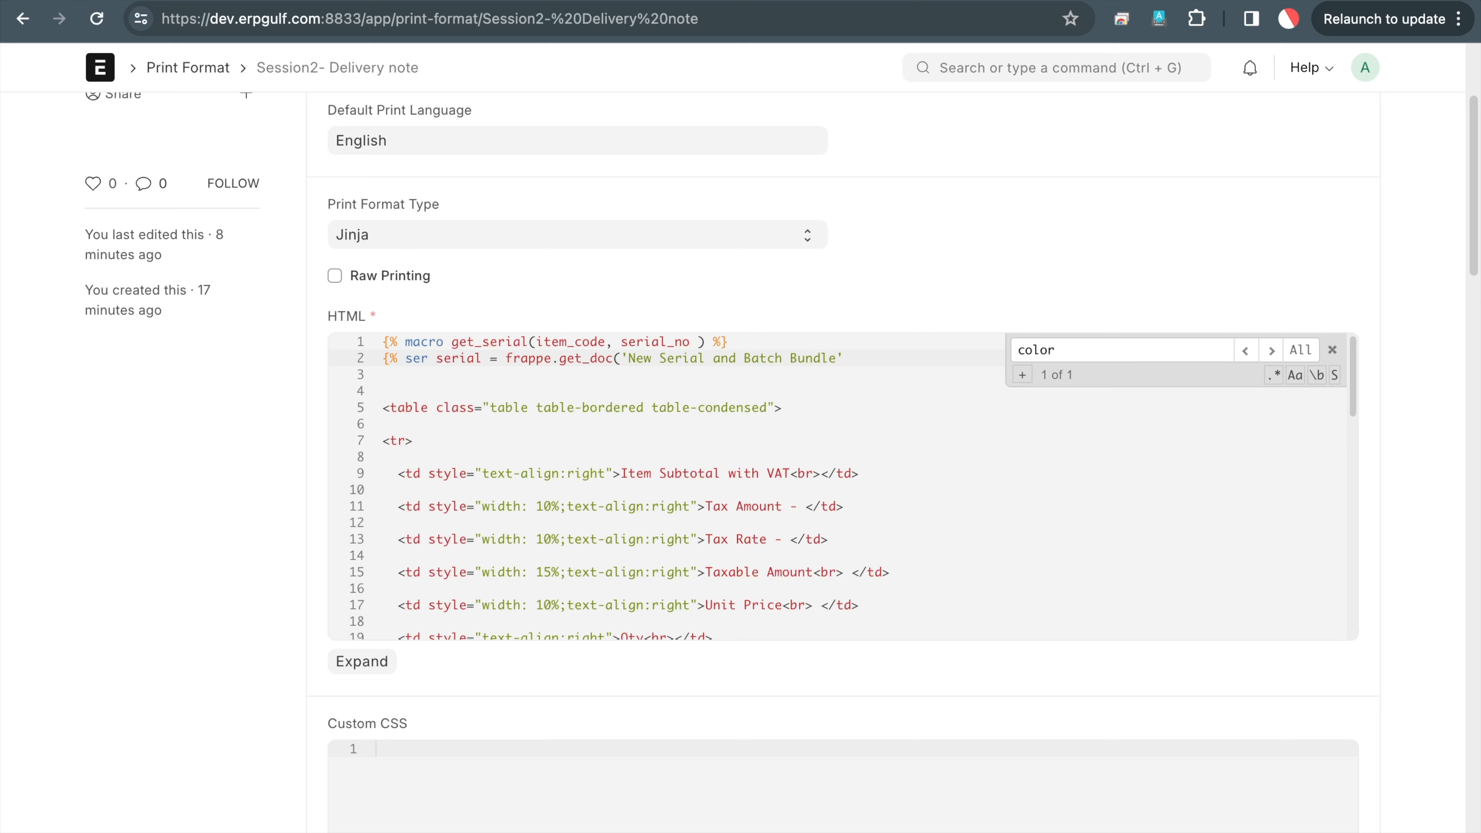
{"action": "type", "text": ", serial_no)"}
{"action": "type", "text": "% %}"}
{"action": "key", "text": "Return"}
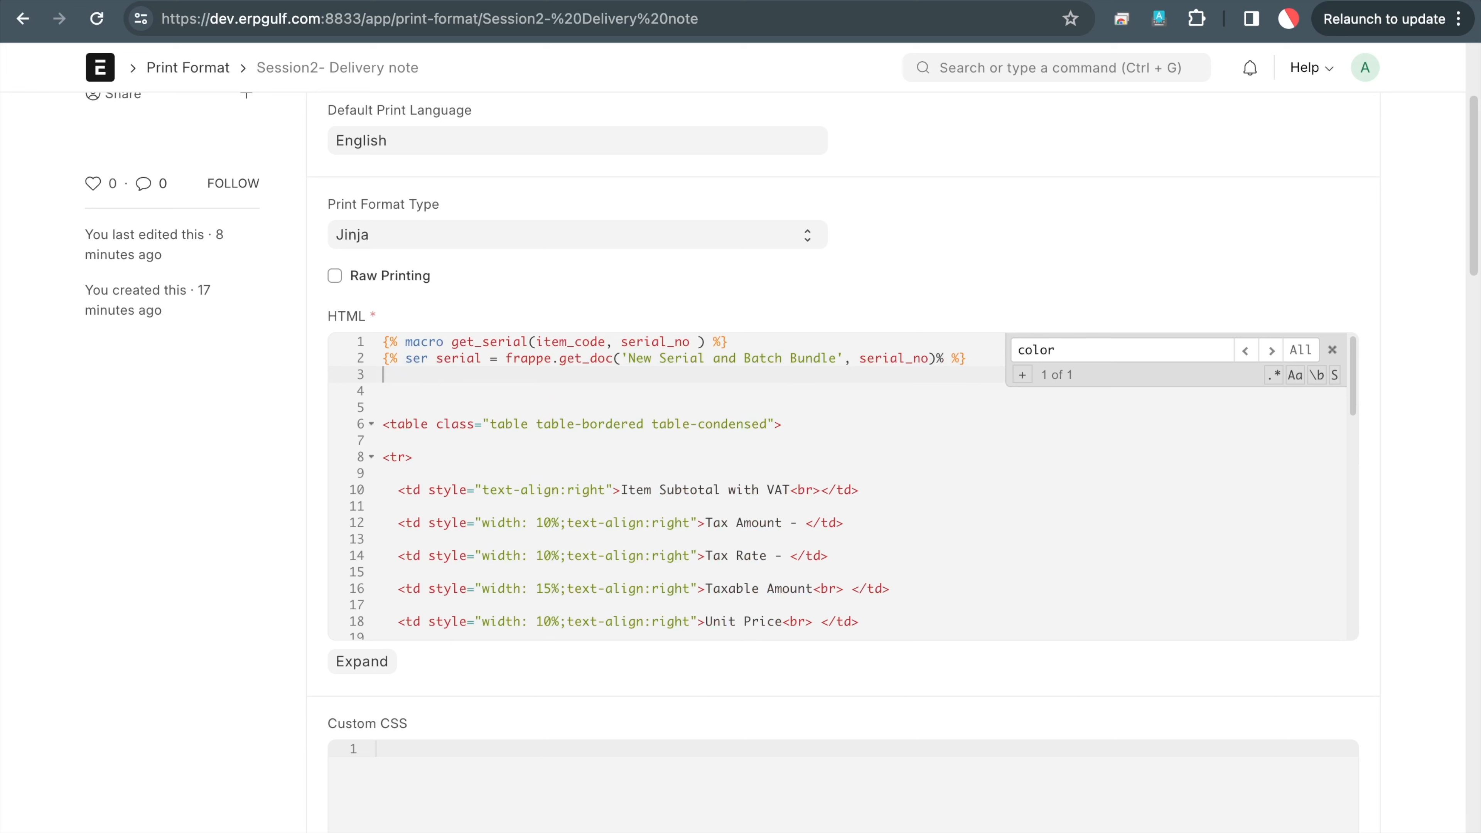
Start line 3 with the loop {% for serial_item in serial
{"action": "type", "text": "{%"}
{"action": "type", "text": "for serial_item in serial_"}
{"action": "key", "text": "BackSpace"}
{"action": "type", "text": "."}
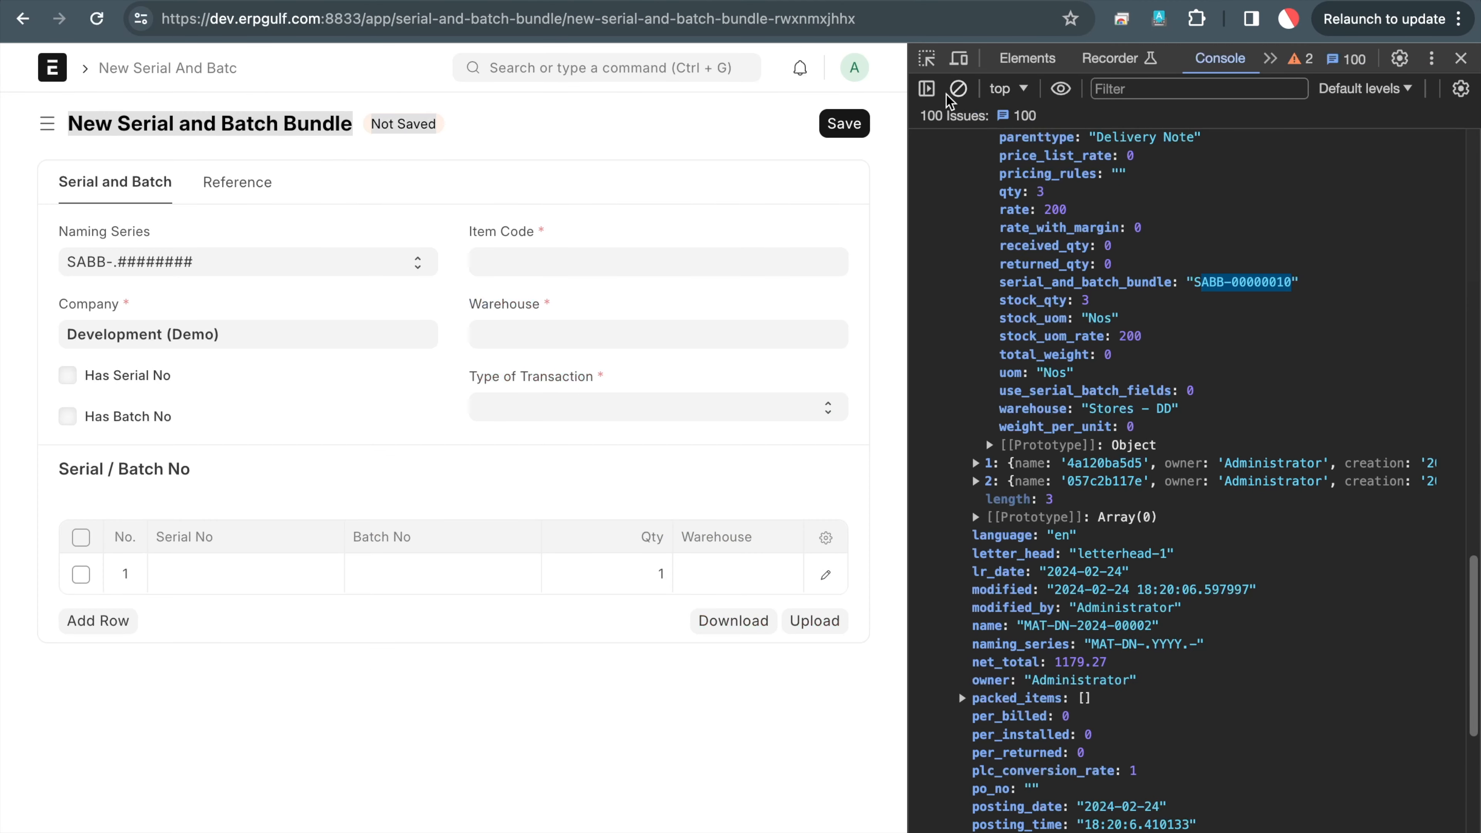
Print the new bundle's cur_frm.doc and expand entries[0] to its parenttype, Serial and Batch Bundle
{"action": "left_click", "coordinate": [958, 89]}
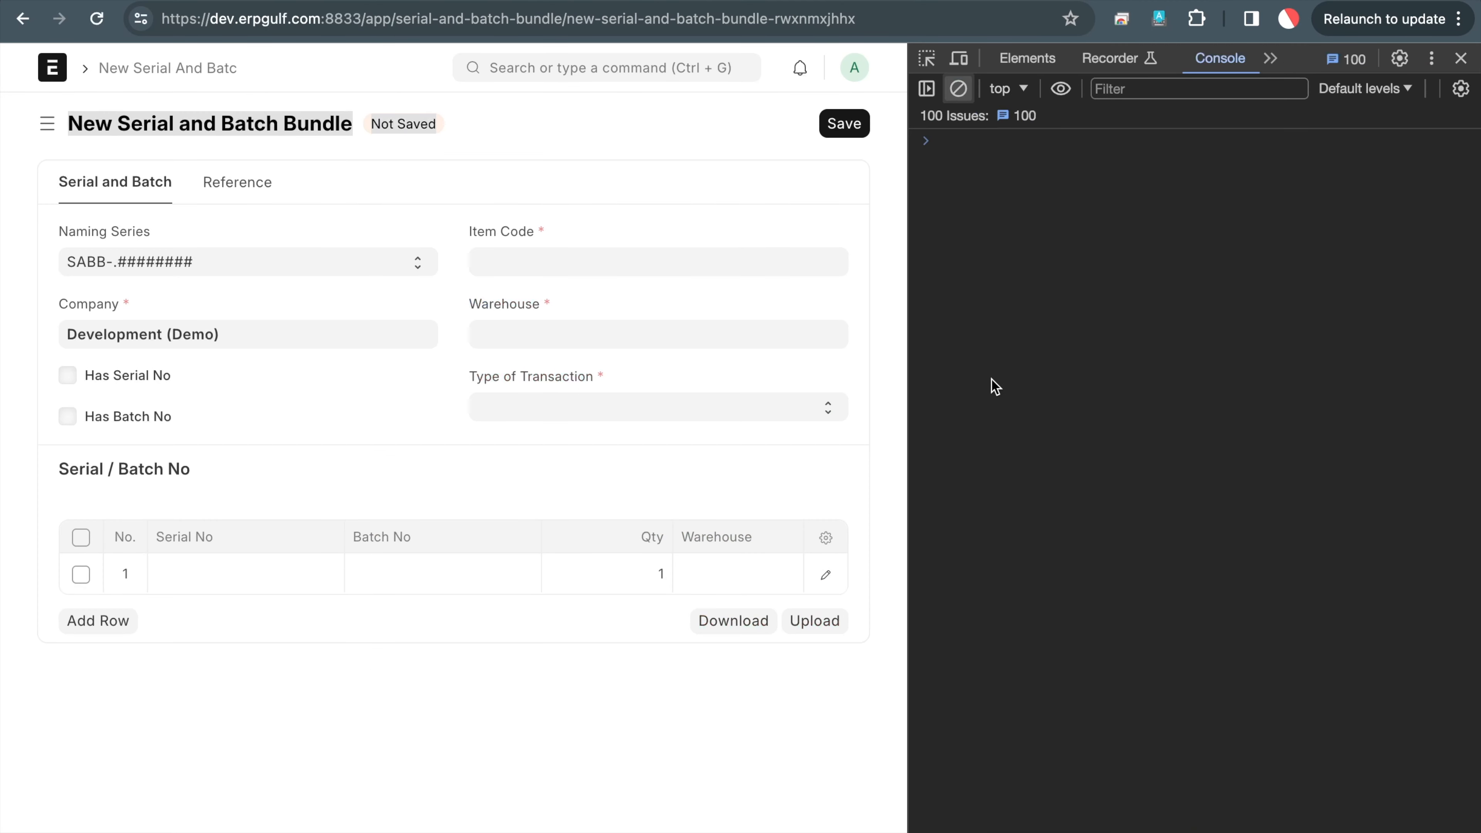
{"action": "type", "text": "cur_frm.doc"}
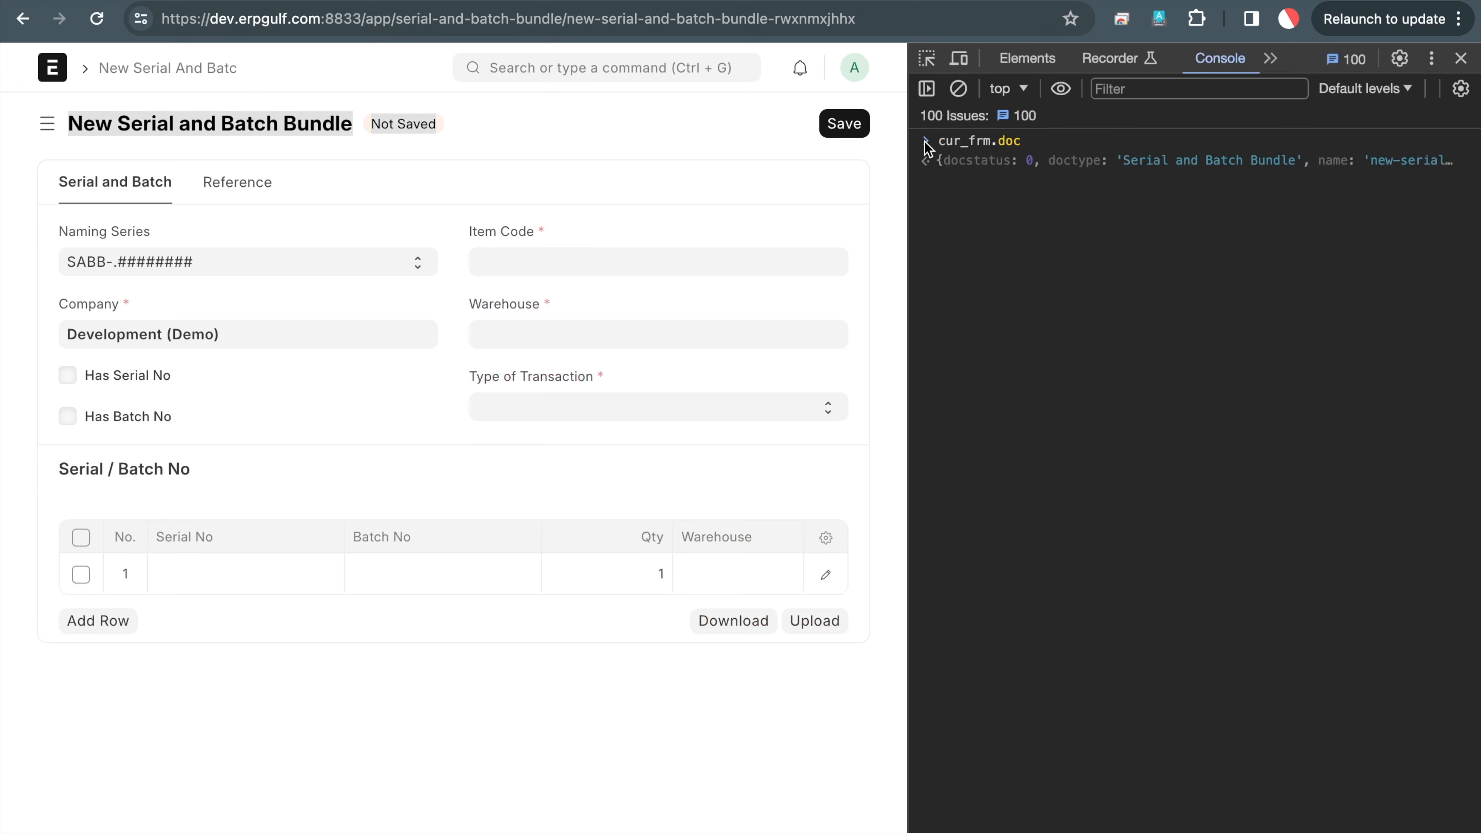
{"action": "left_click", "coordinate": [501, 155]}
{"action": "key", "text": "Return"}
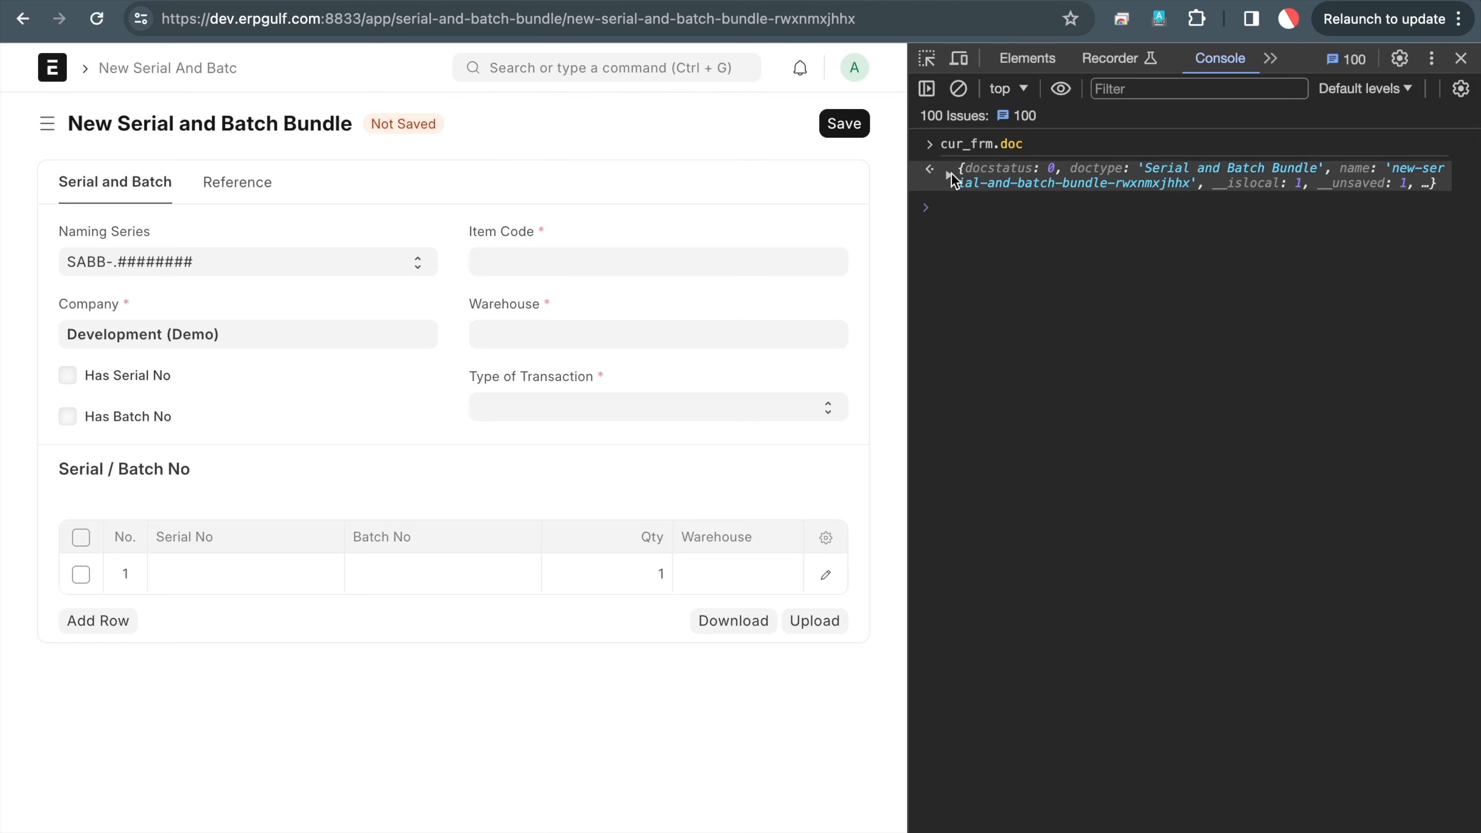
{"action": "left_click", "coordinate": [949, 174]}
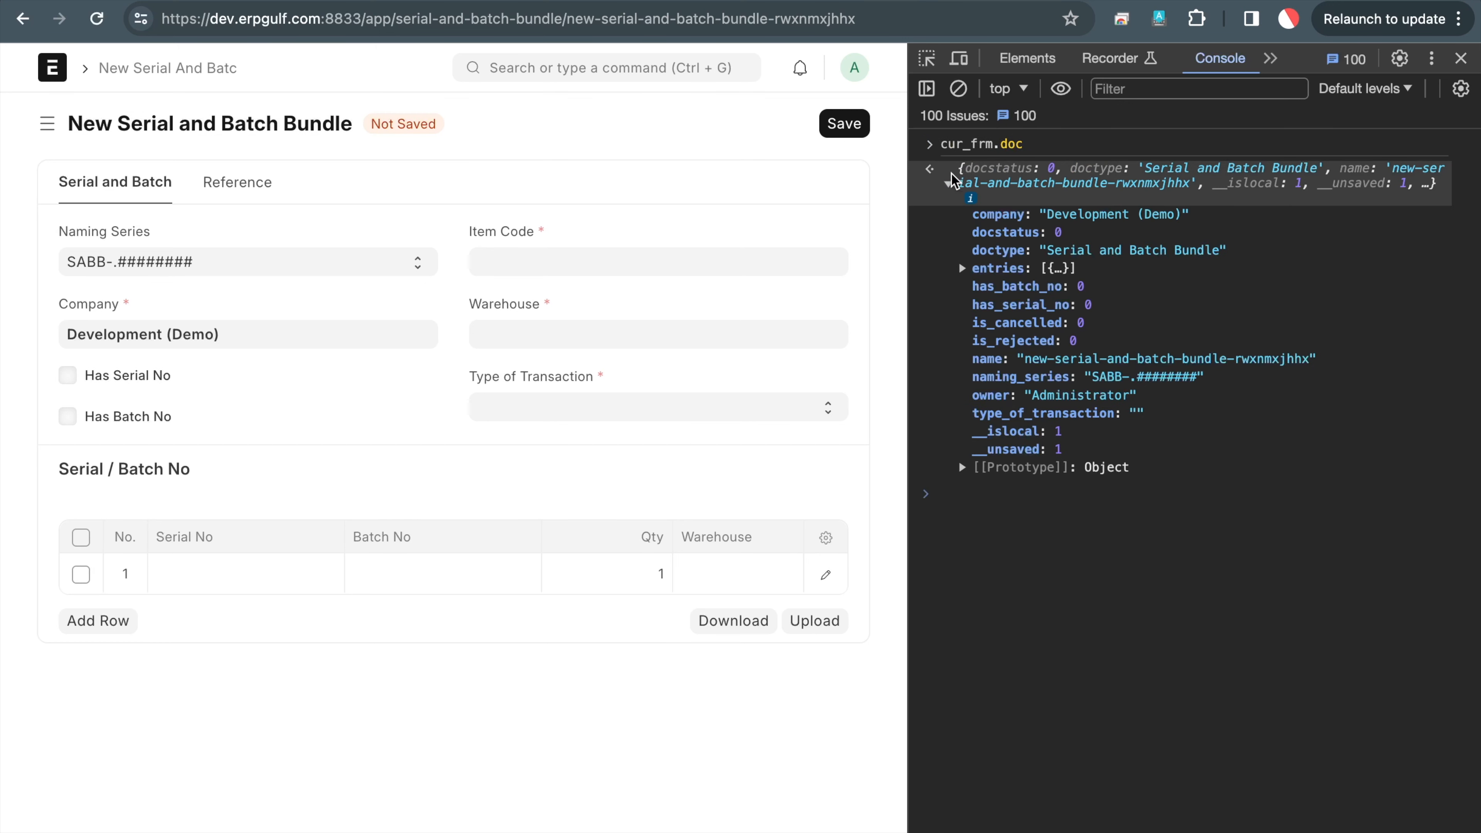
{"action": "left_click", "coordinate": [962, 269]}
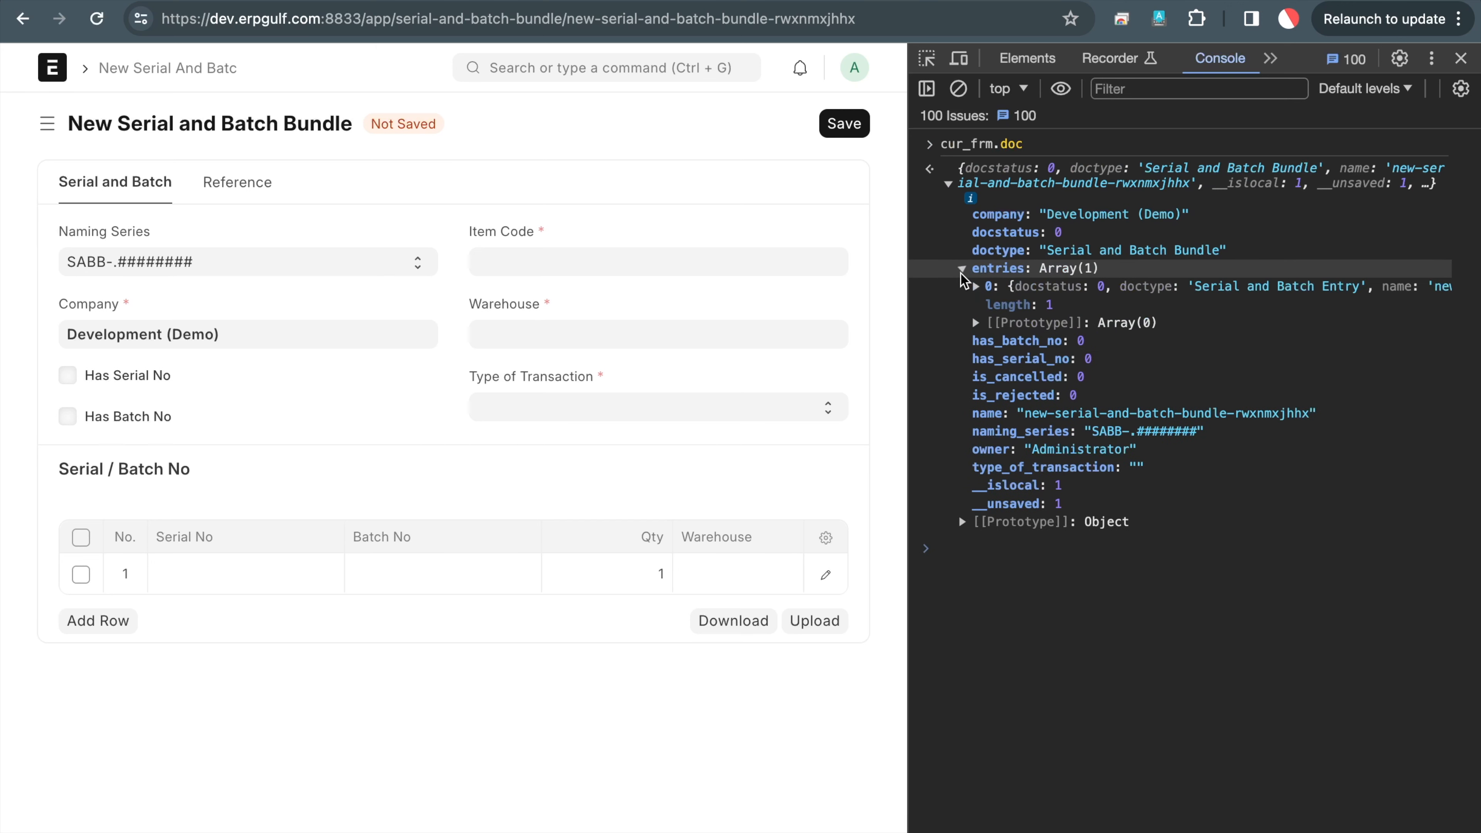
{"action": "left_click", "coordinate": [976, 287]}
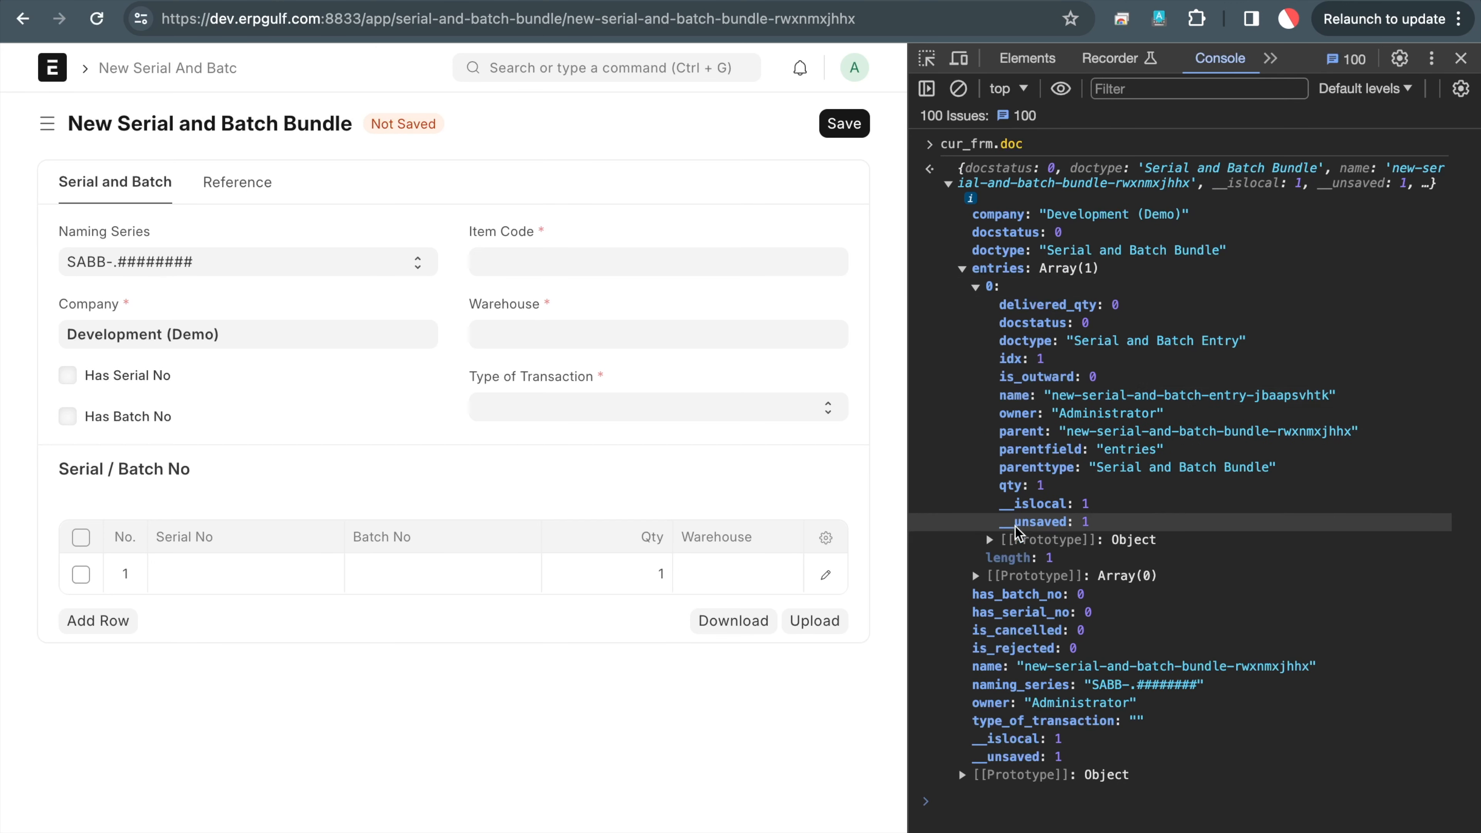
{"action": "double_click", "coordinate": [1155, 468]}
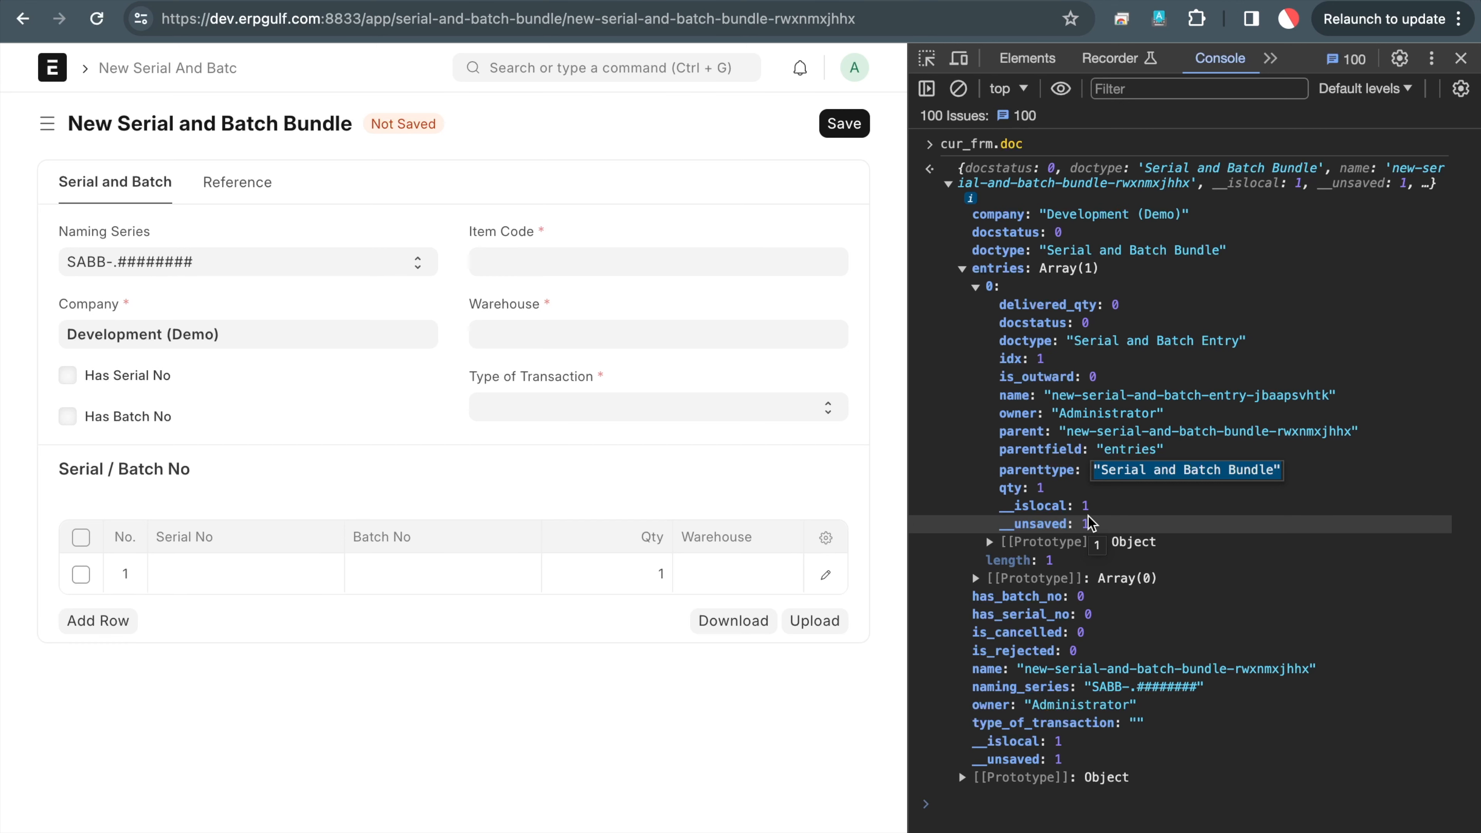
Search the console output for 'serial' and step through the matches
{"action": "key", "text": "super+f"}
{"action": "type", "text": "serial"}
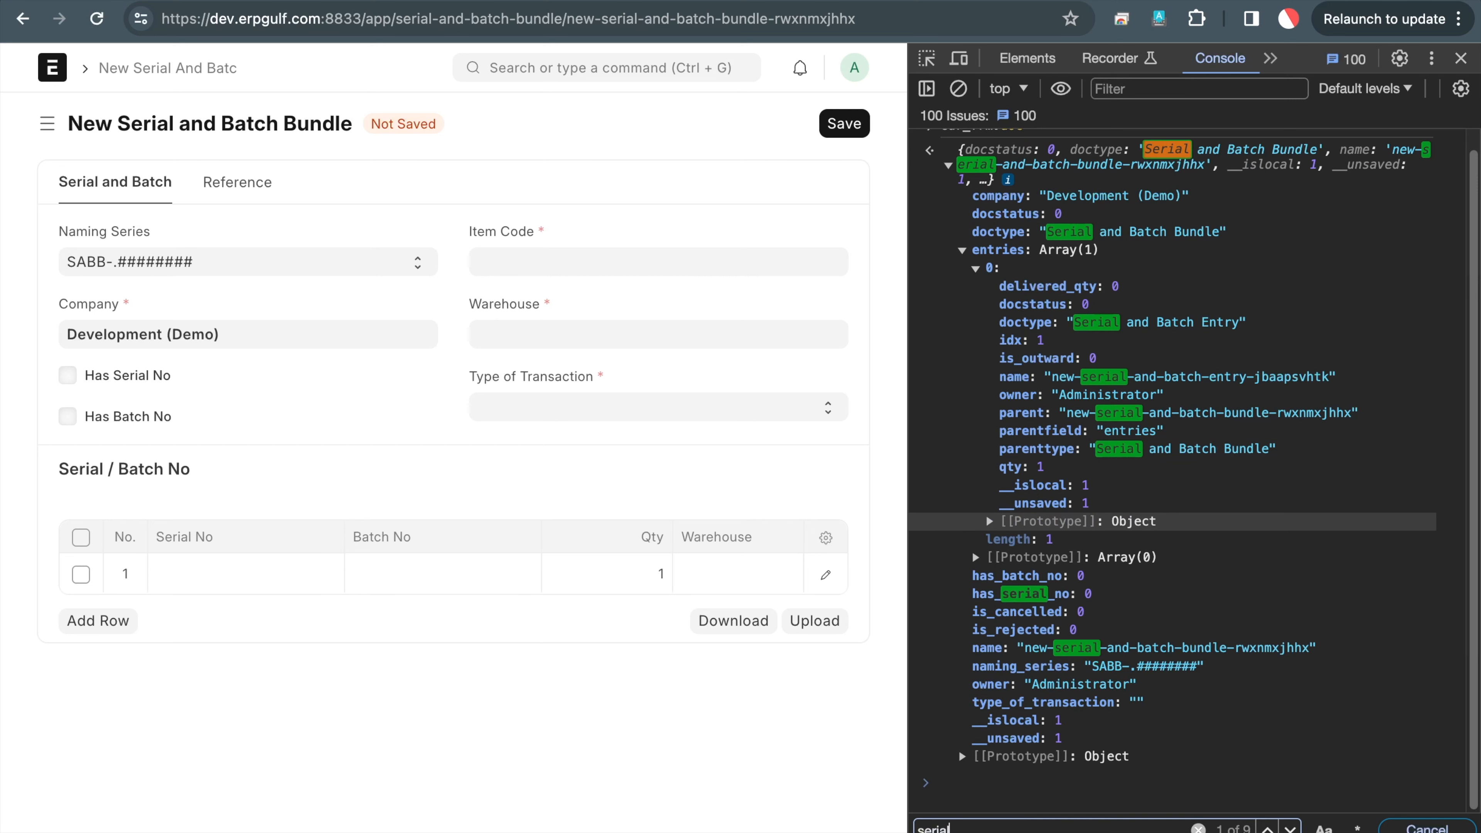
{"action": "key", "text": "Return"}
{"action": "key", "text": "Return"}
{"action": "key", "text": "Return"}
{"action": "key", "text": "Return"}
{"action": "key", "text": "Return"}
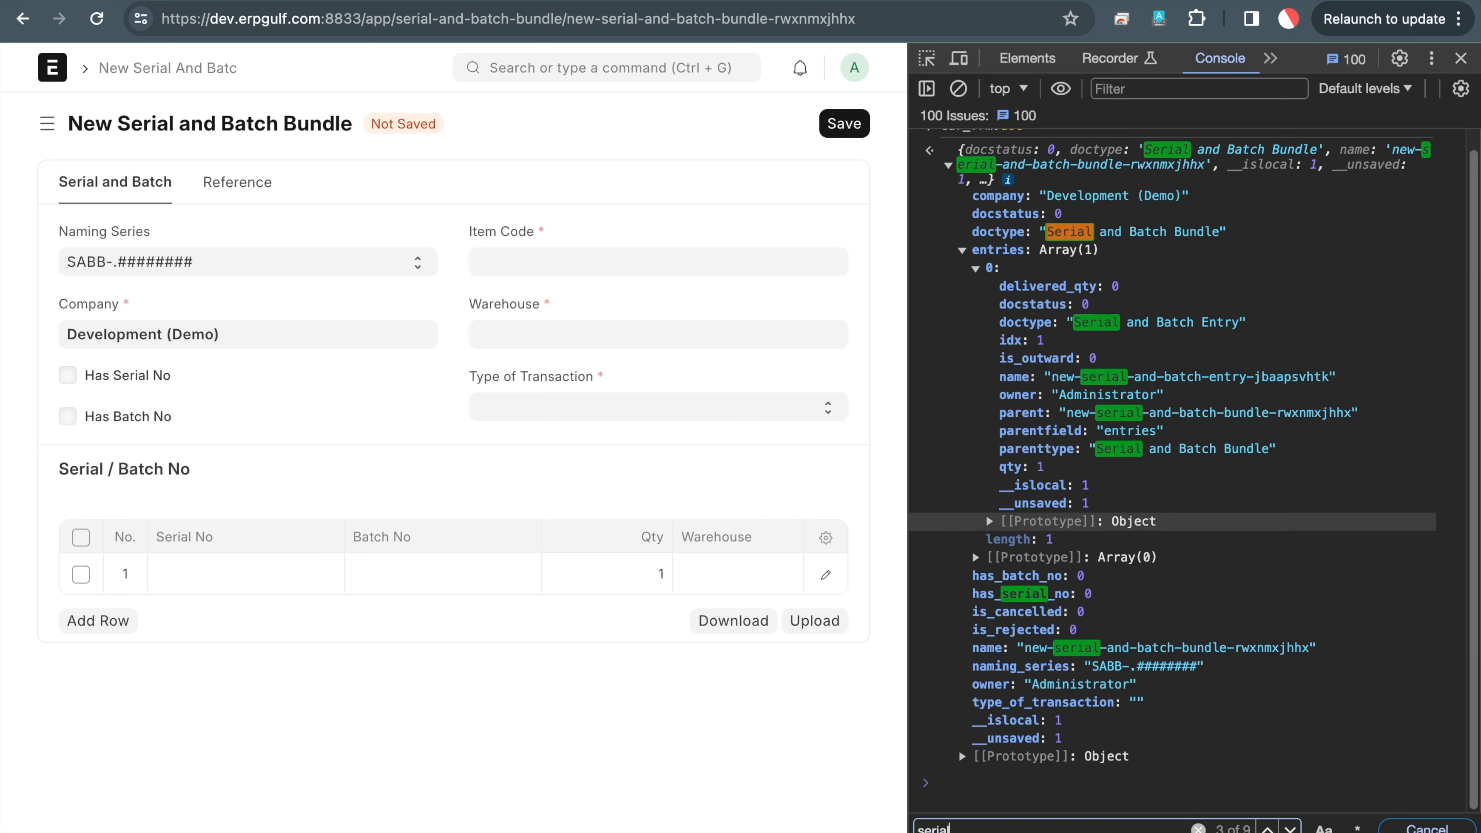
{"action": "key", "text": "Return"}
{"action": "key", "text": "Return"}
{"action": "key", "text": "Return"}
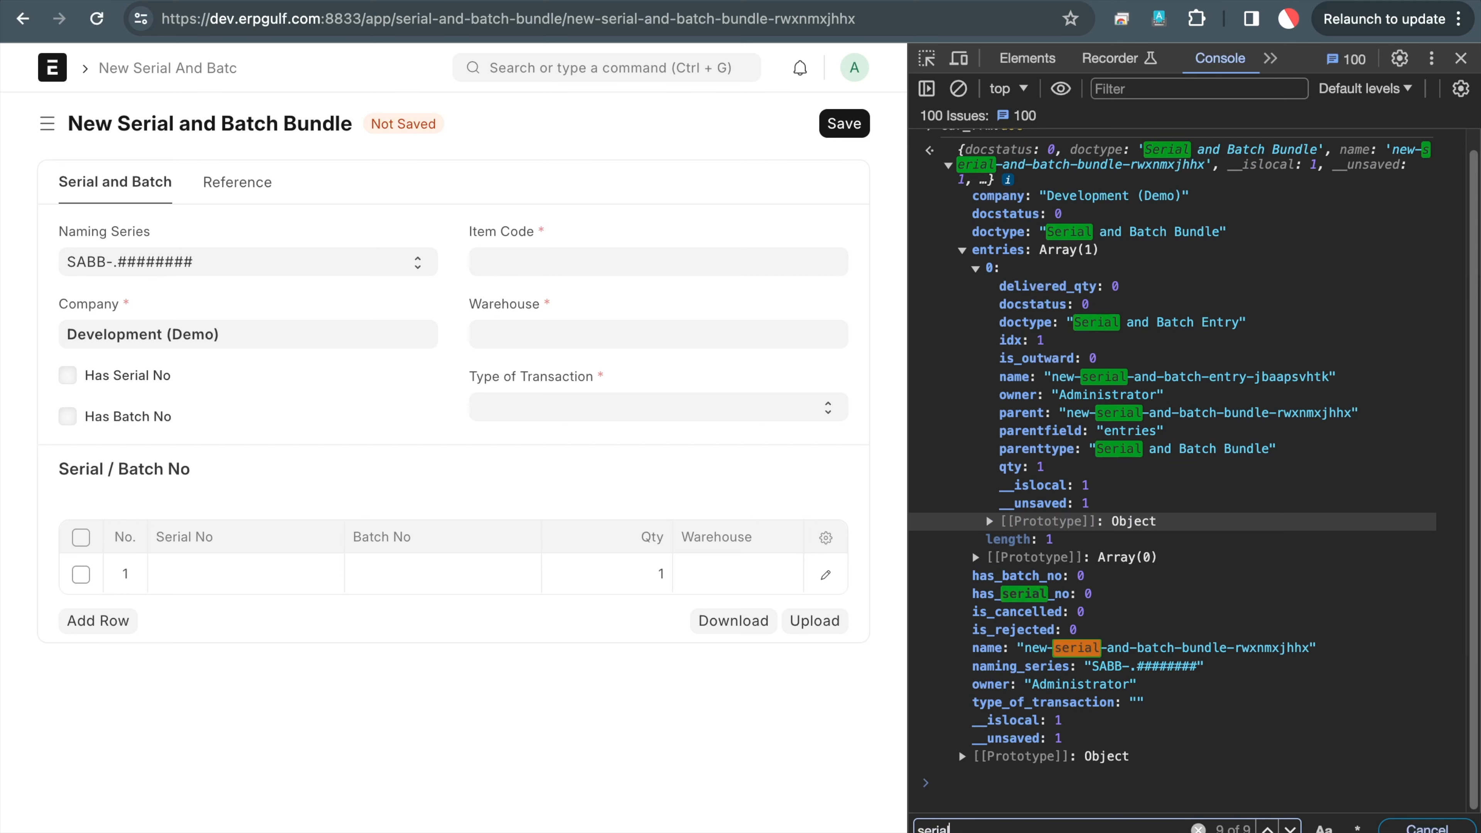
{"action": "key", "text": "Return"}
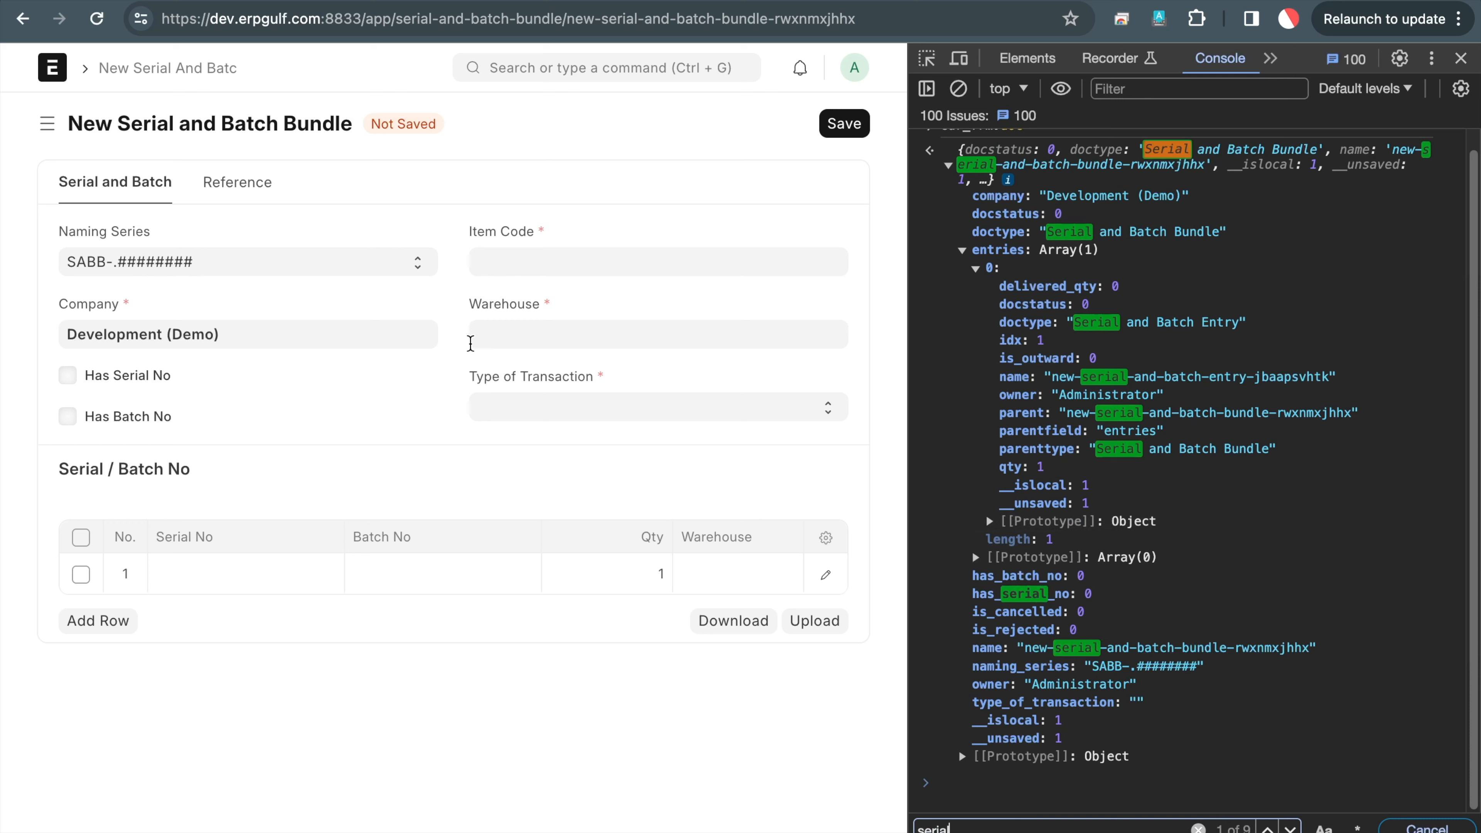
{"action": "left_click_drag", "start_coordinate": [66, 60], "coordinate": [155, 66]}
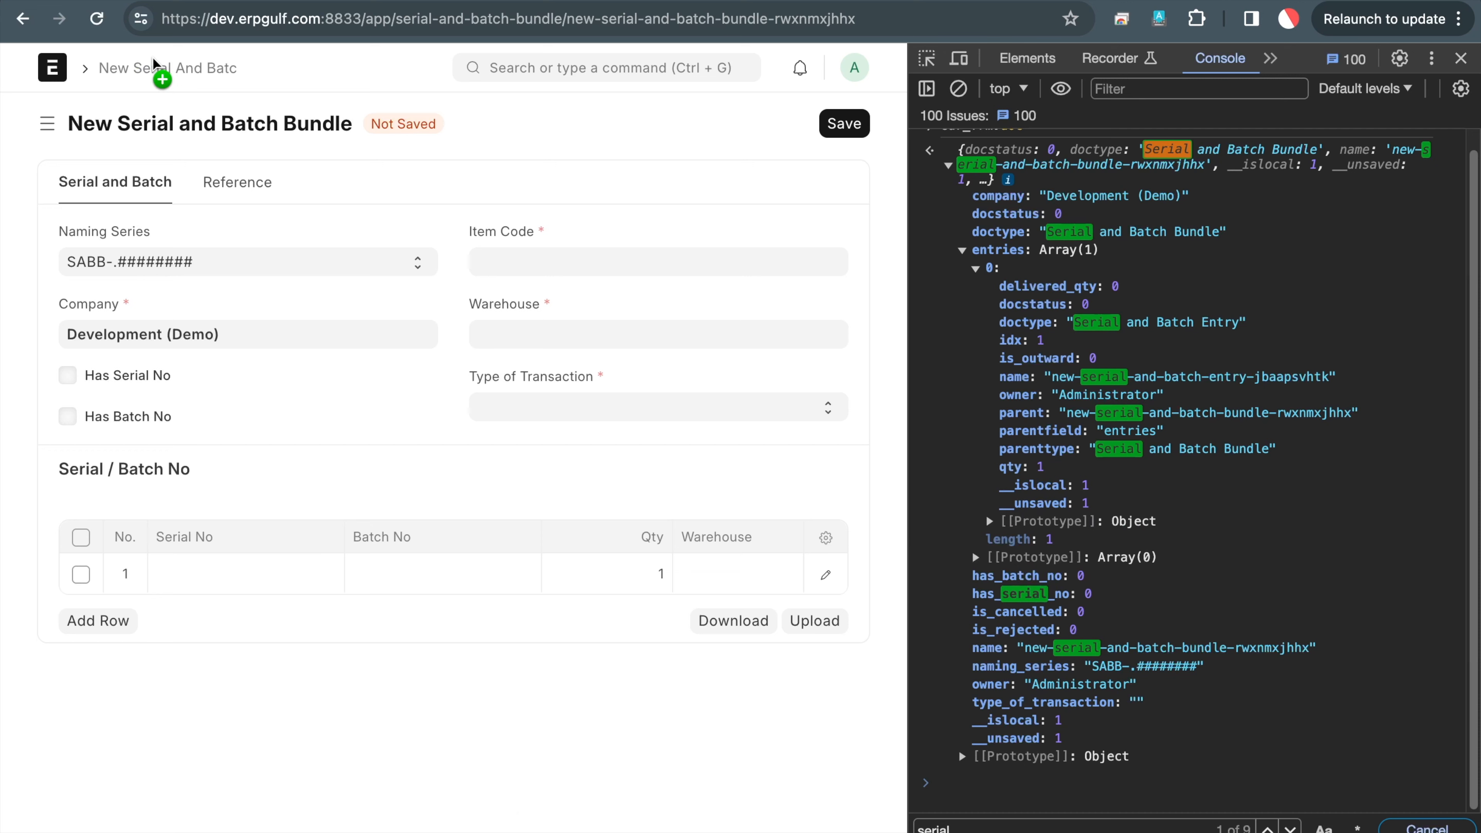
Open the first IPhone bundle from the Serial and Batch Bundle list
{"action": "left_click", "coordinate": [22, 18]}
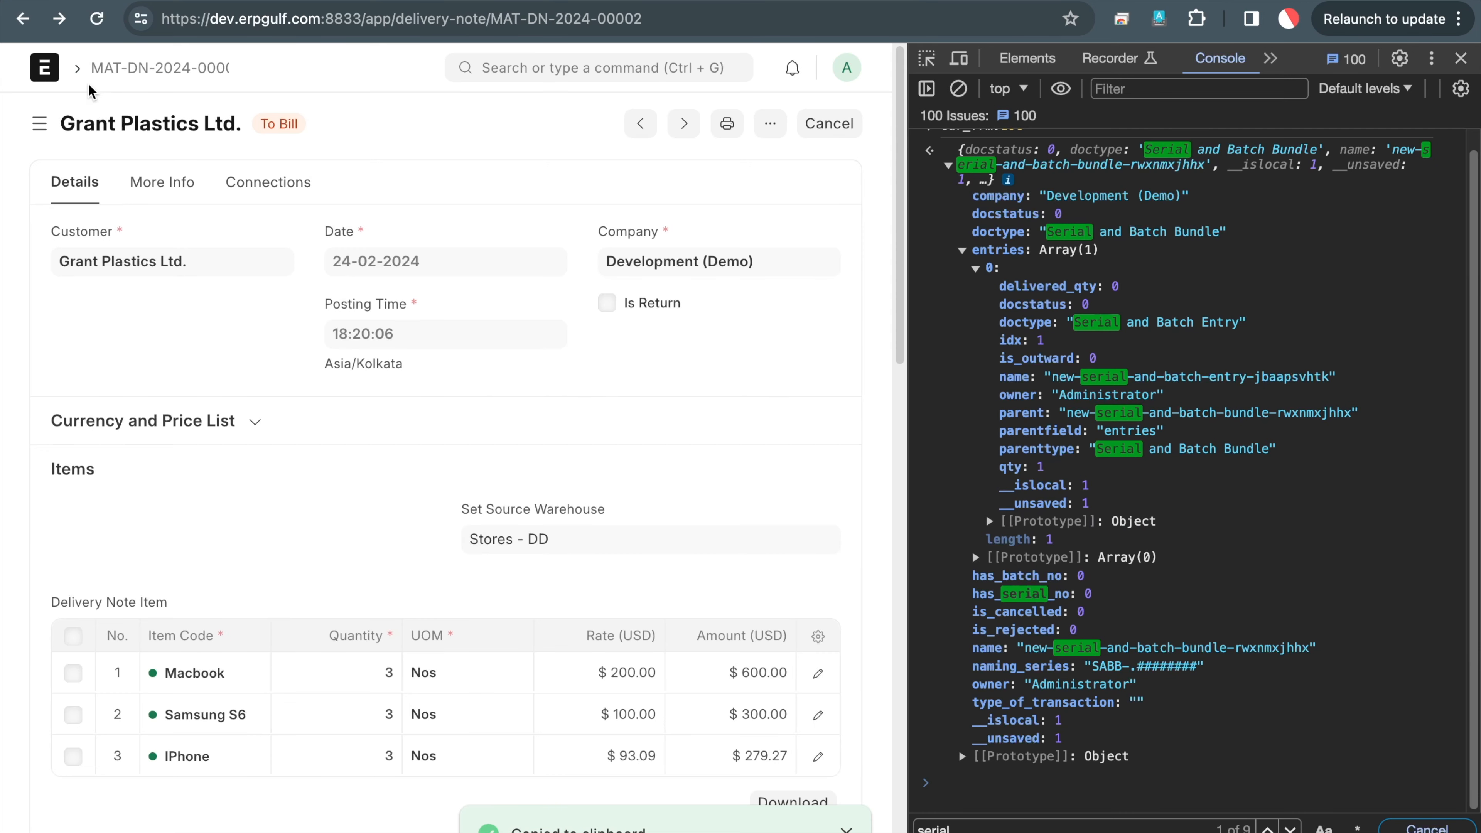
{"action": "left_click", "coordinate": [579, 66]}
{"action": "type", "text": "serial and"}
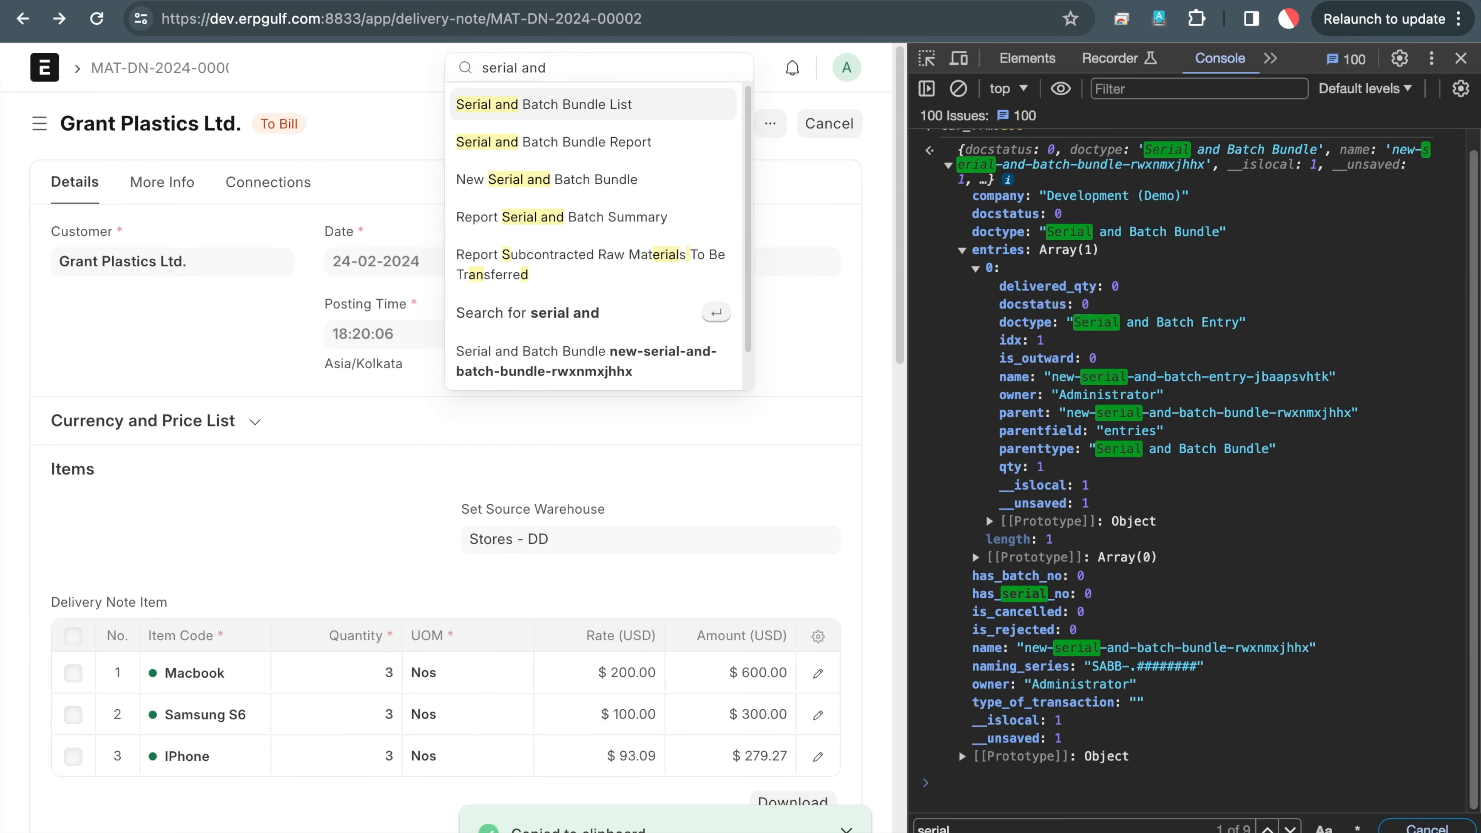
{"action": "left_click", "coordinate": [595, 106]}
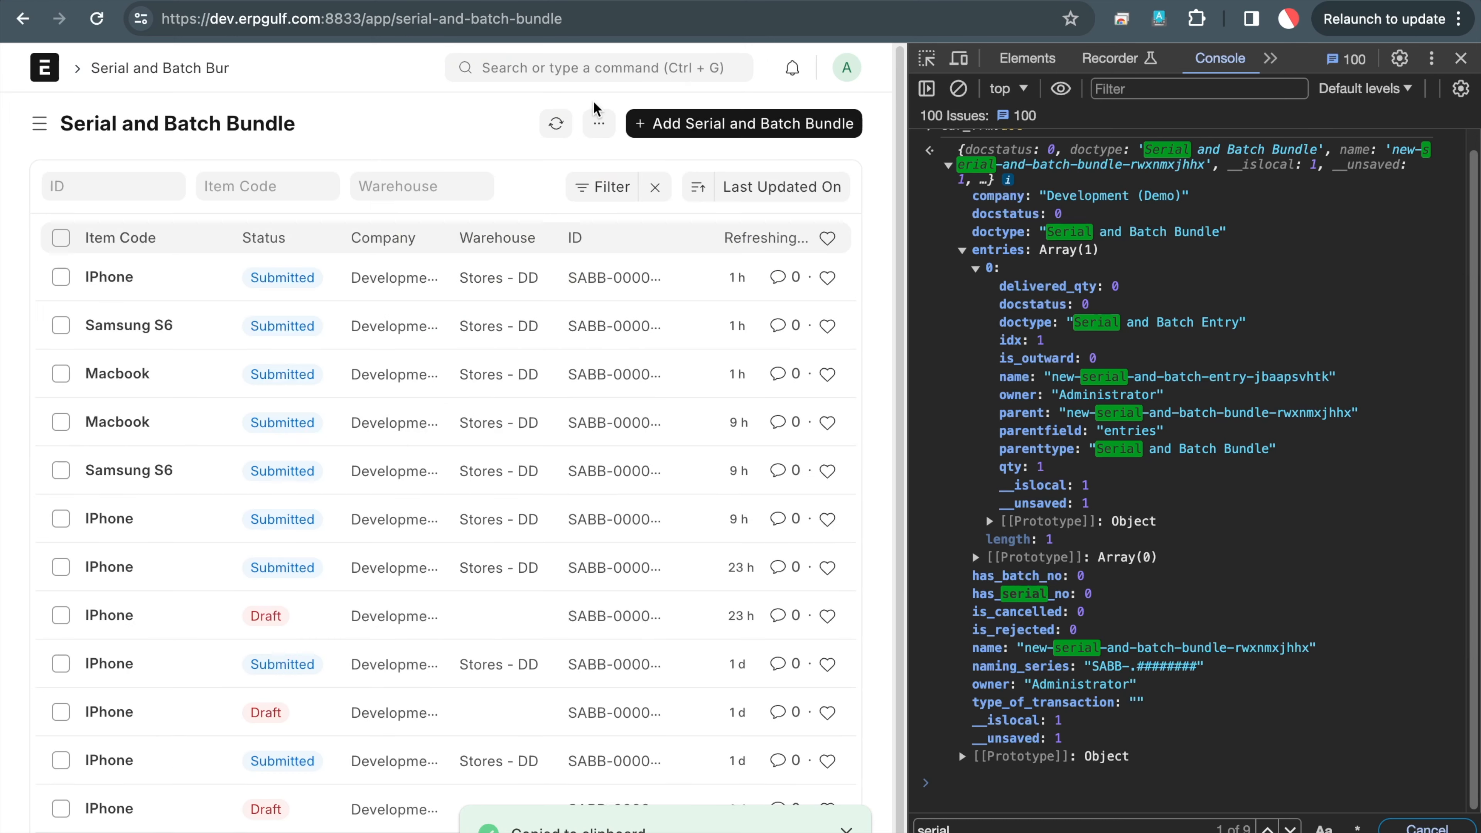
{"action": "left_click", "coordinate": [96, 285]}
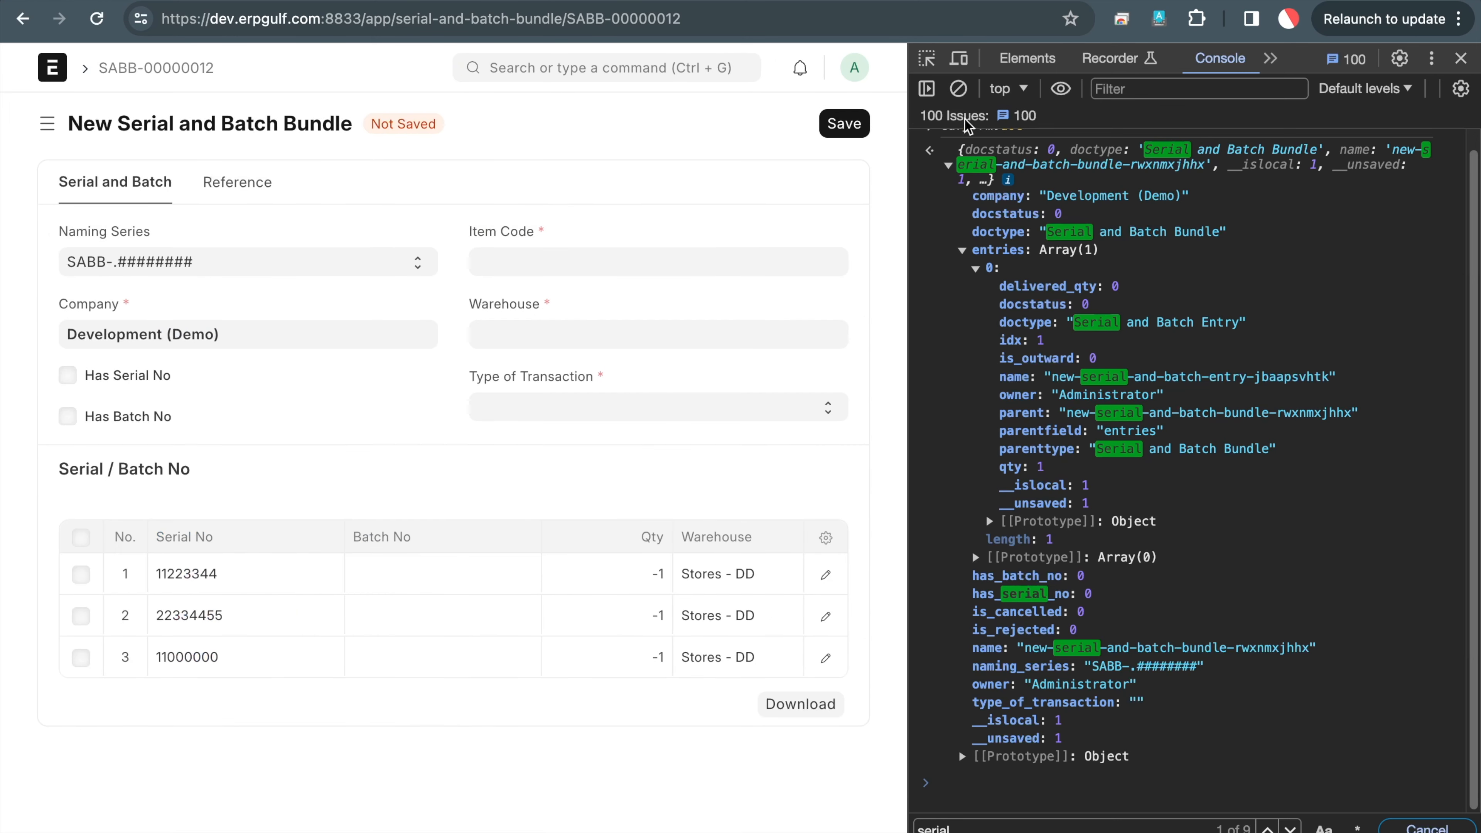
Print the IPhone bundle's doc in the console and select the first entry's serial_no, 11223344
{"action": "left_click", "coordinate": [959, 89]}
{"action": "type", "text": "cur_frm.doc"}
{"action": "key", "text": "Return"}
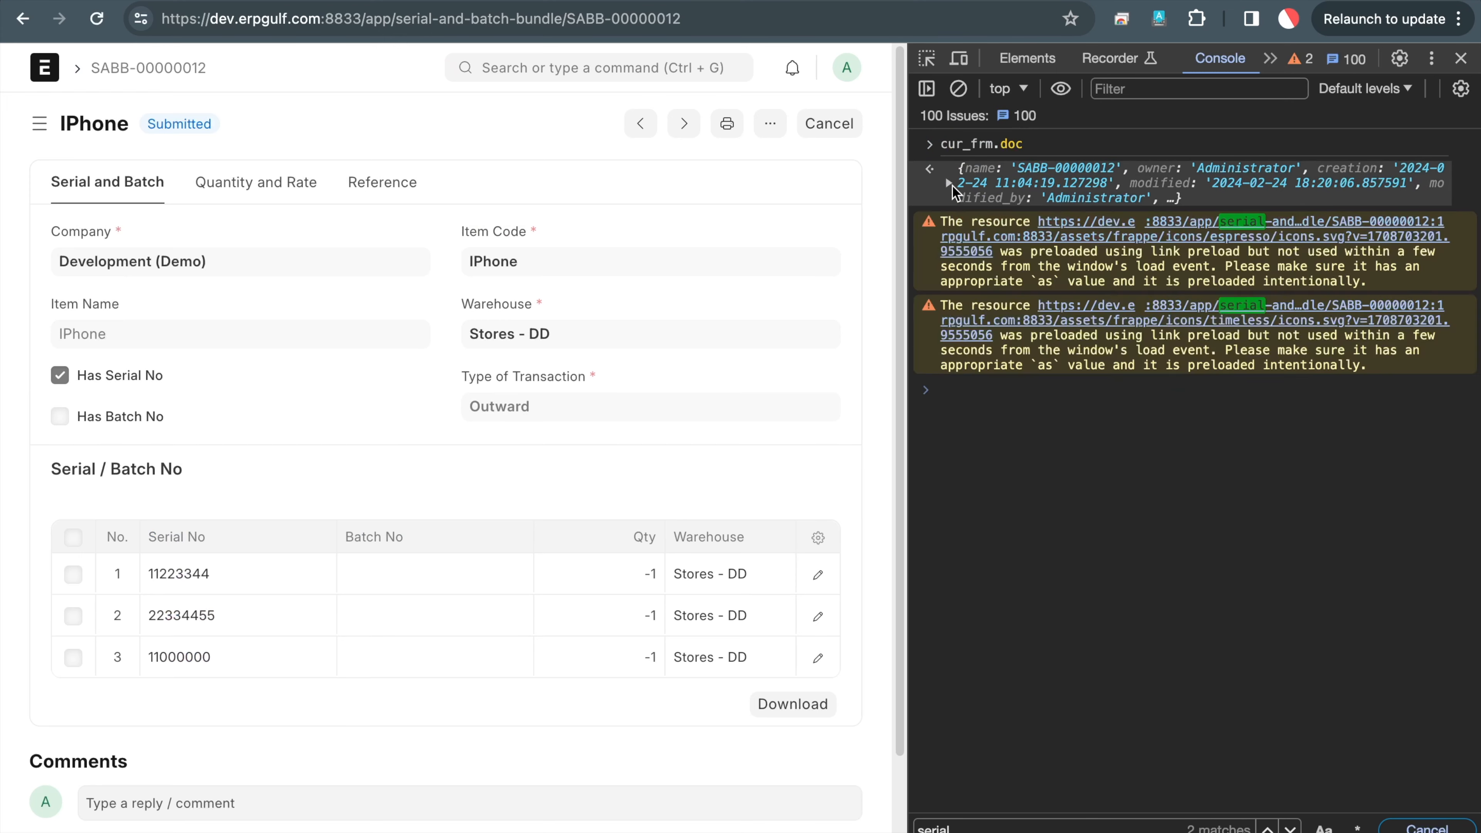
{"action": "left_click", "coordinate": [949, 183]}
{"action": "left_click", "coordinate": [963, 313]}
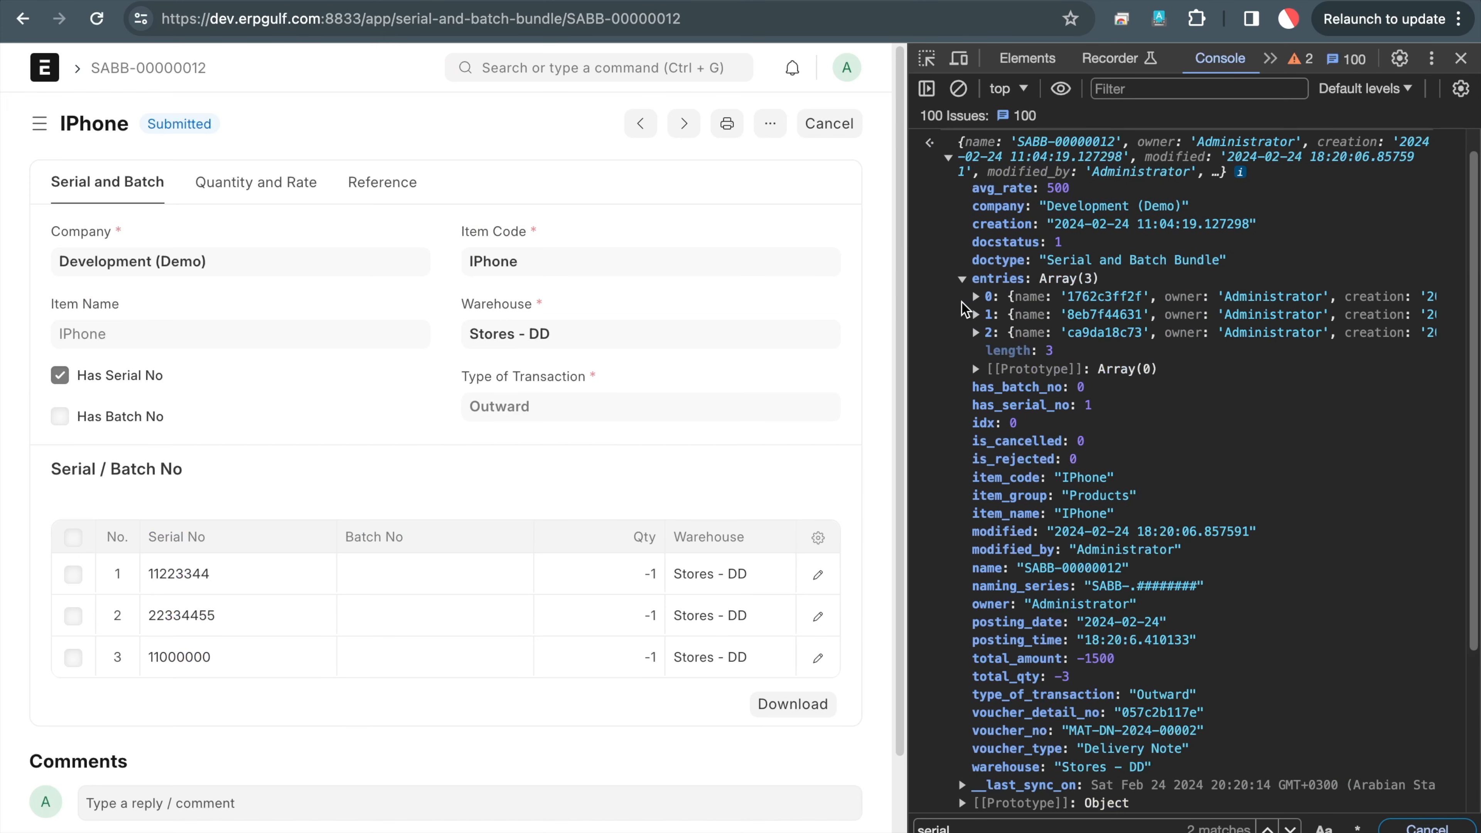
{"action": "left_click", "coordinate": [975, 297]}
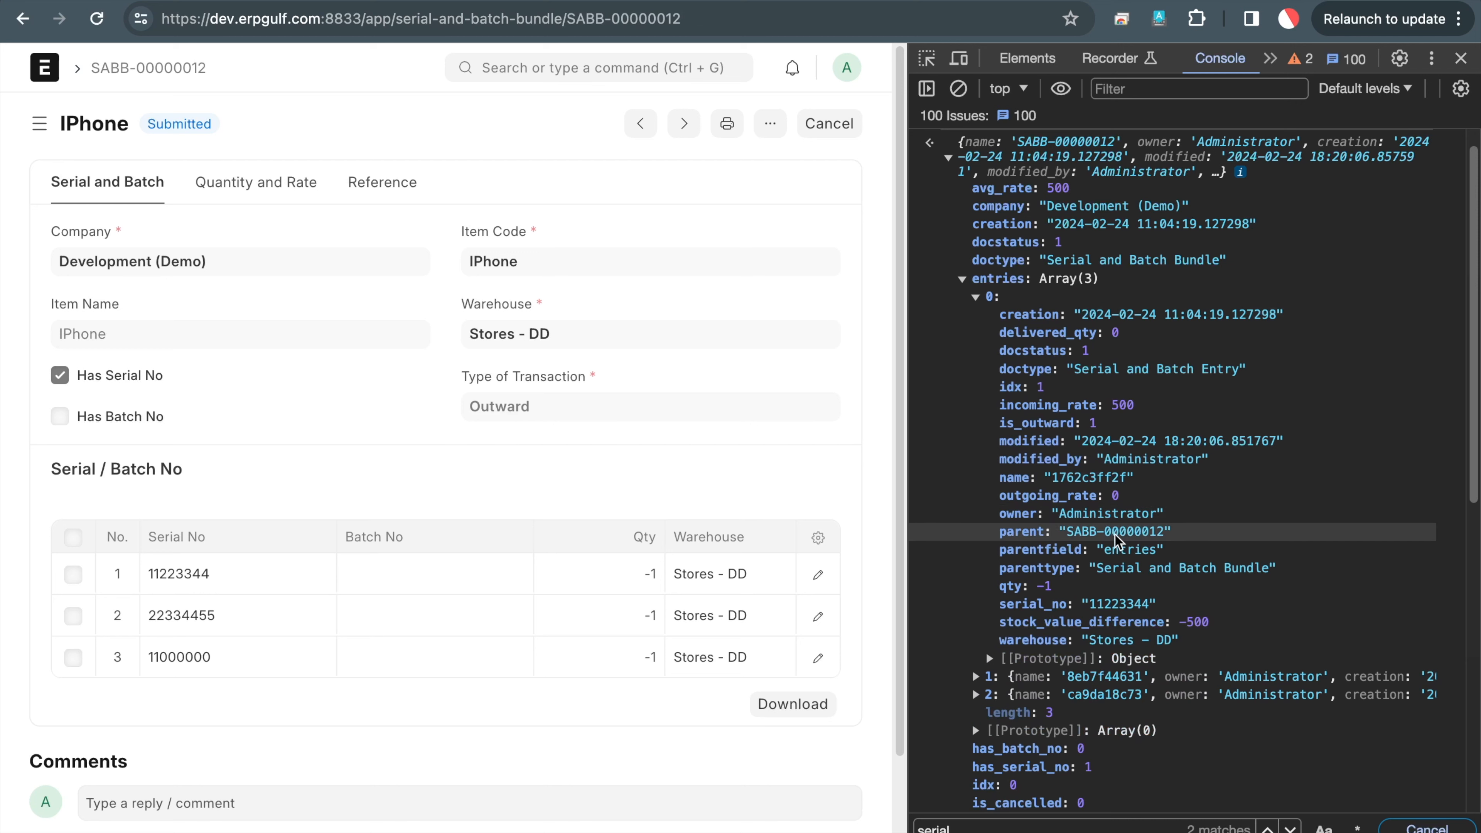
{"action": "double_click", "coordinate": [1118, 605]}
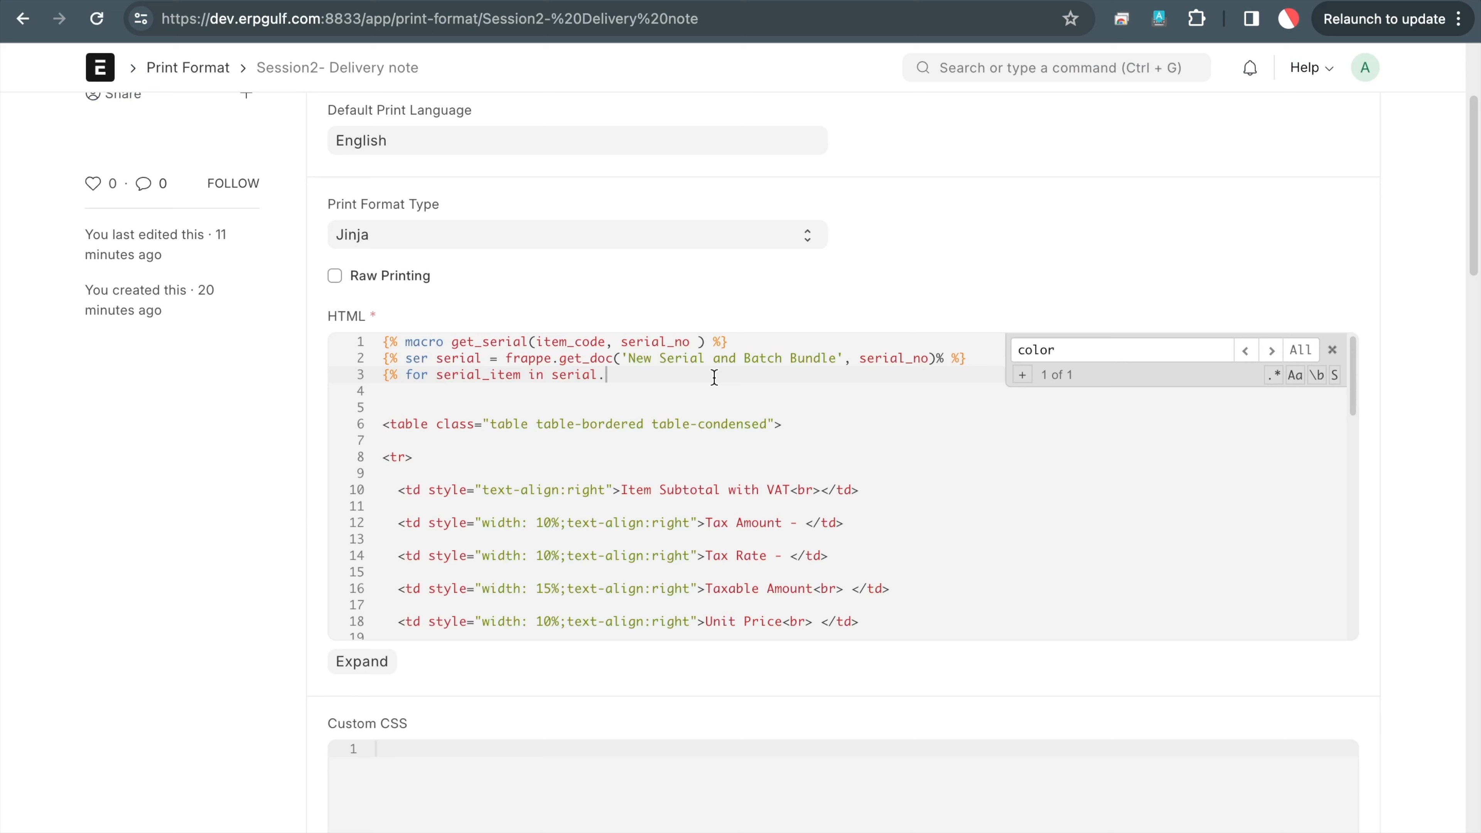
Close the line 3 loop tag so it iterates over serial.entries, checking the bundle's entries field
{"action": "type", "text": "entries"}
{"action": "left_click", "coordinate": [968, 3]}
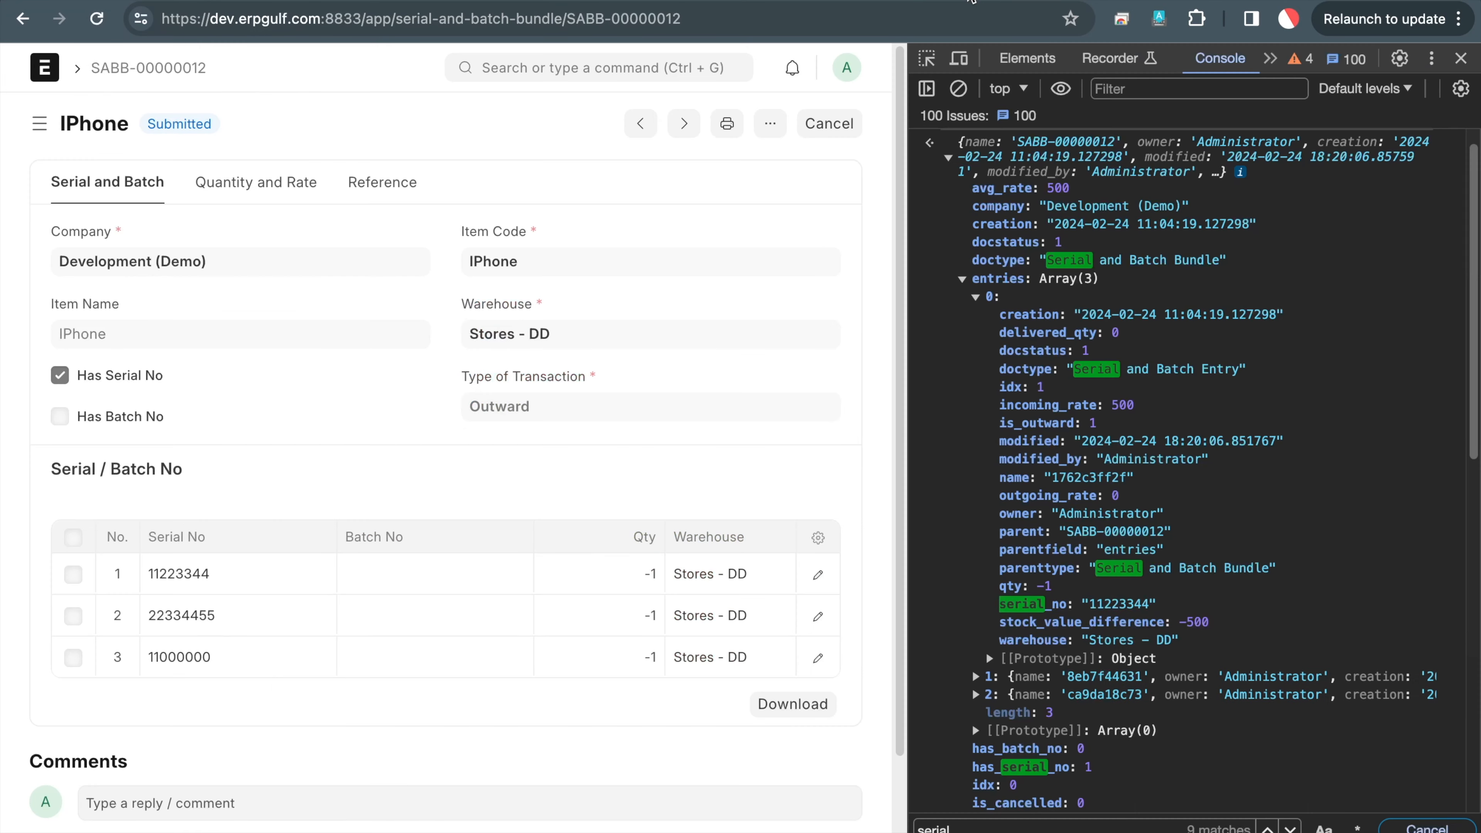
{"action": "double_click", "coordinate": [998, 279]}
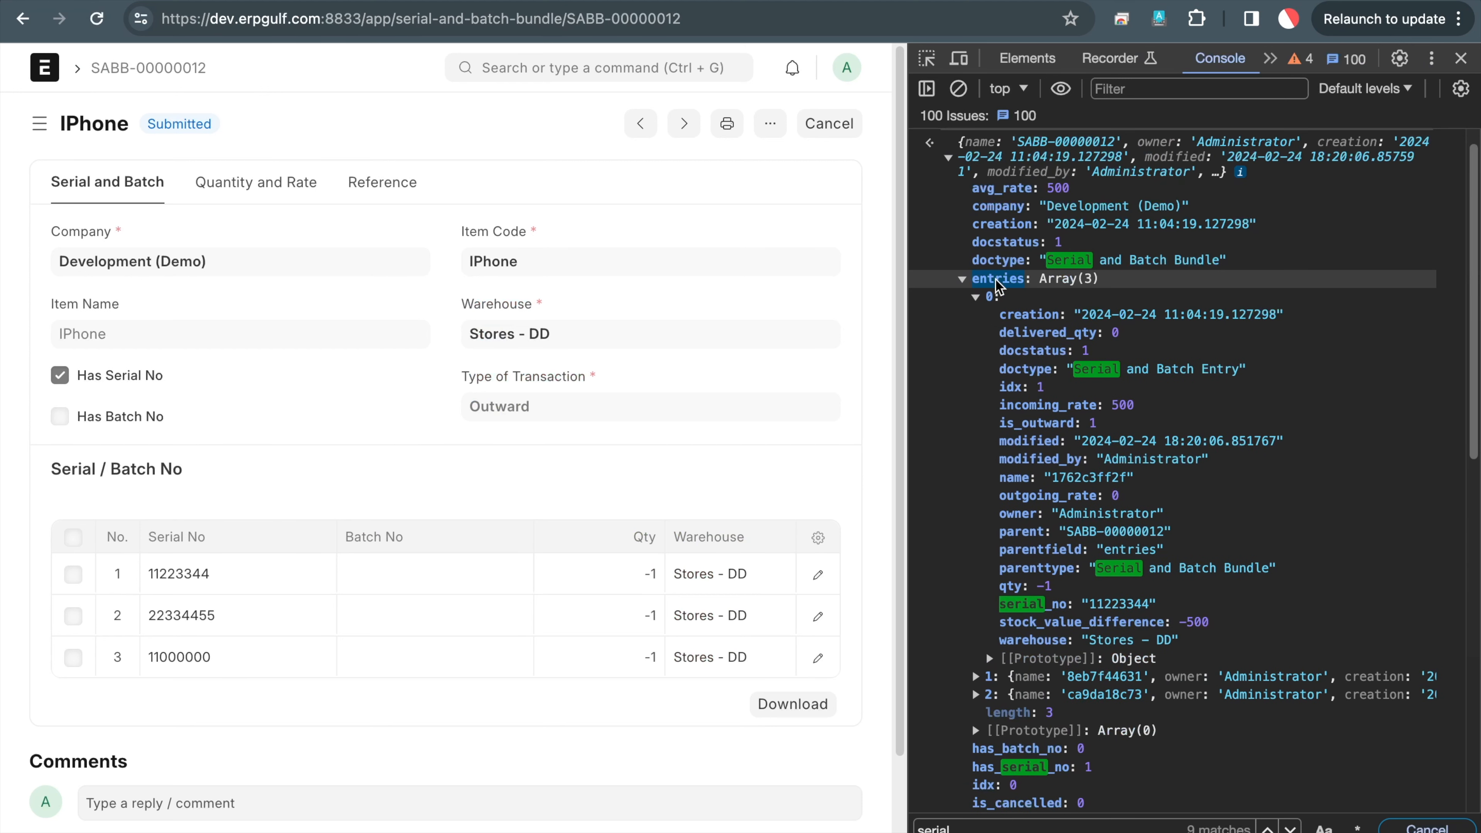
{"action": "left_click", "coordinate": [1108, 1]}
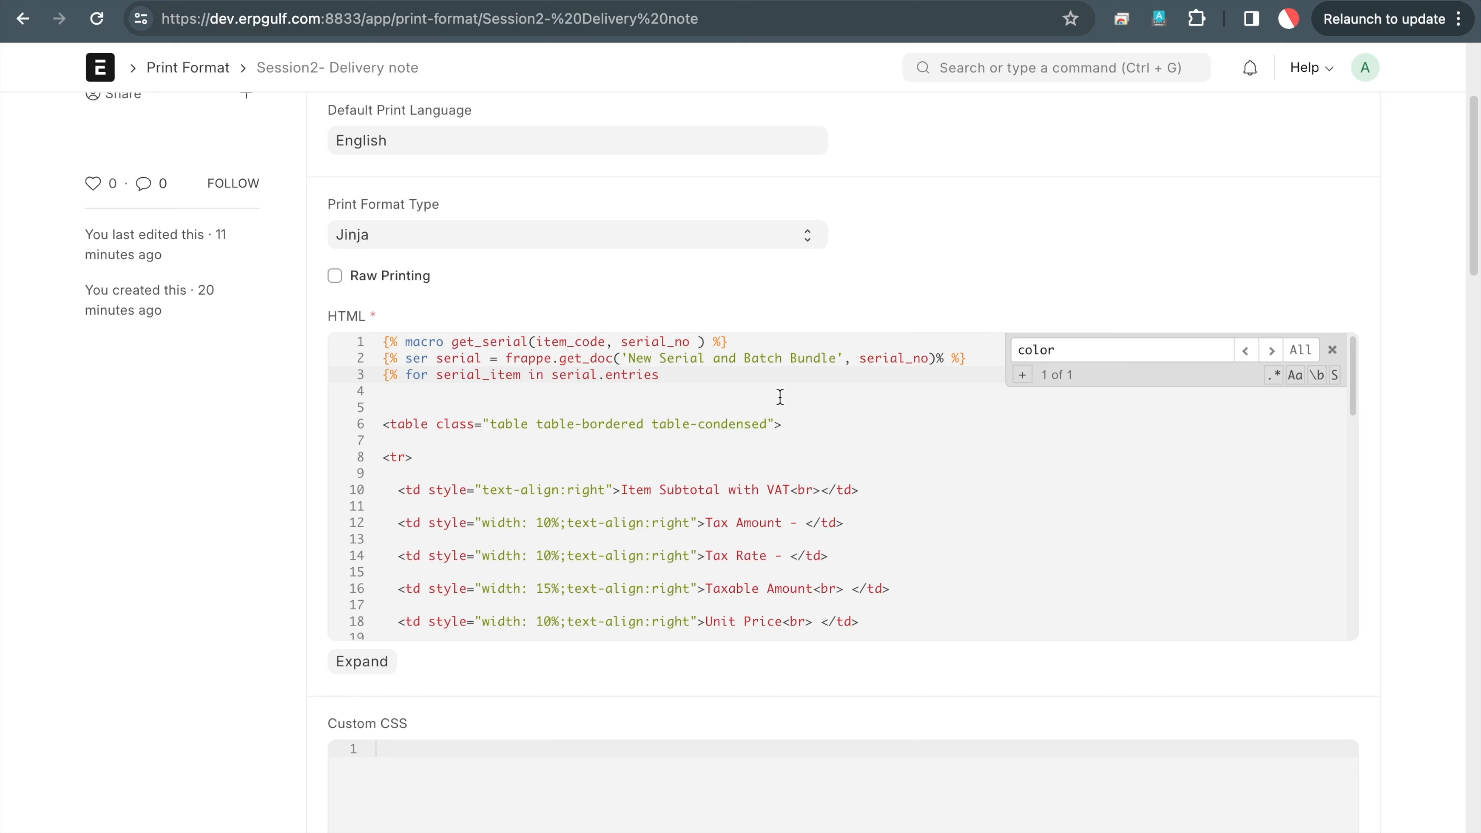
{"action": "type", "text": "%}"}
Start line 4 with the output expression {{ serial_item.serial_no, fixing the variable typo
{"action": "key", "text": "Return"}
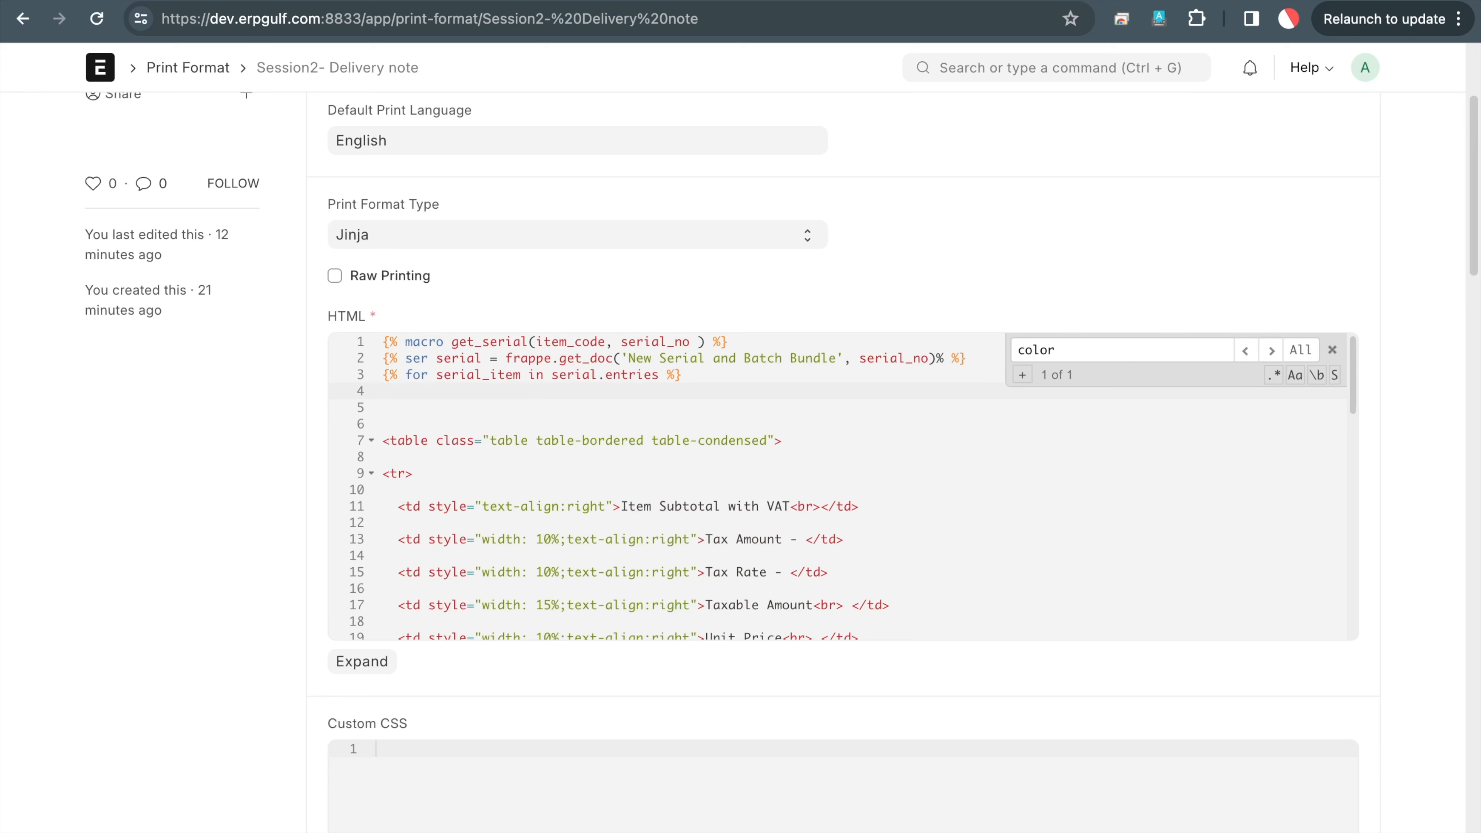
{"action": "type", "text": "{{ serial_tei"}
{"action": "key", "text": "BackSpace"}
{"action": "key", "text": "BackSpace"}
{"action": "key", "text": "BackSpace"}
{"action": "type", "text": "item.serial_no"}
{"action": "left_click", "coordinate": [956, 1]}
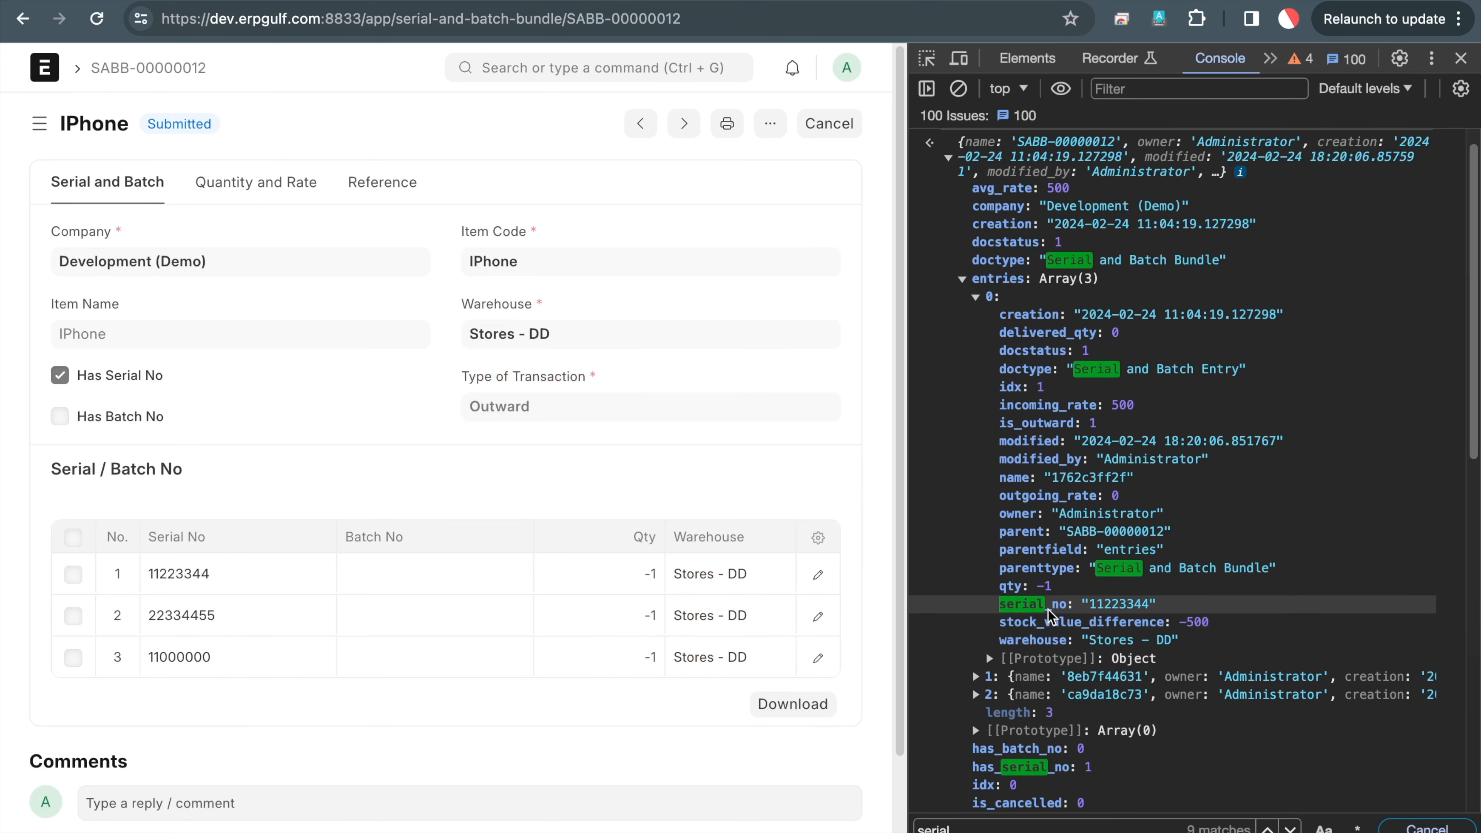
{"action": "key", "text": "ctrl+Tab"}
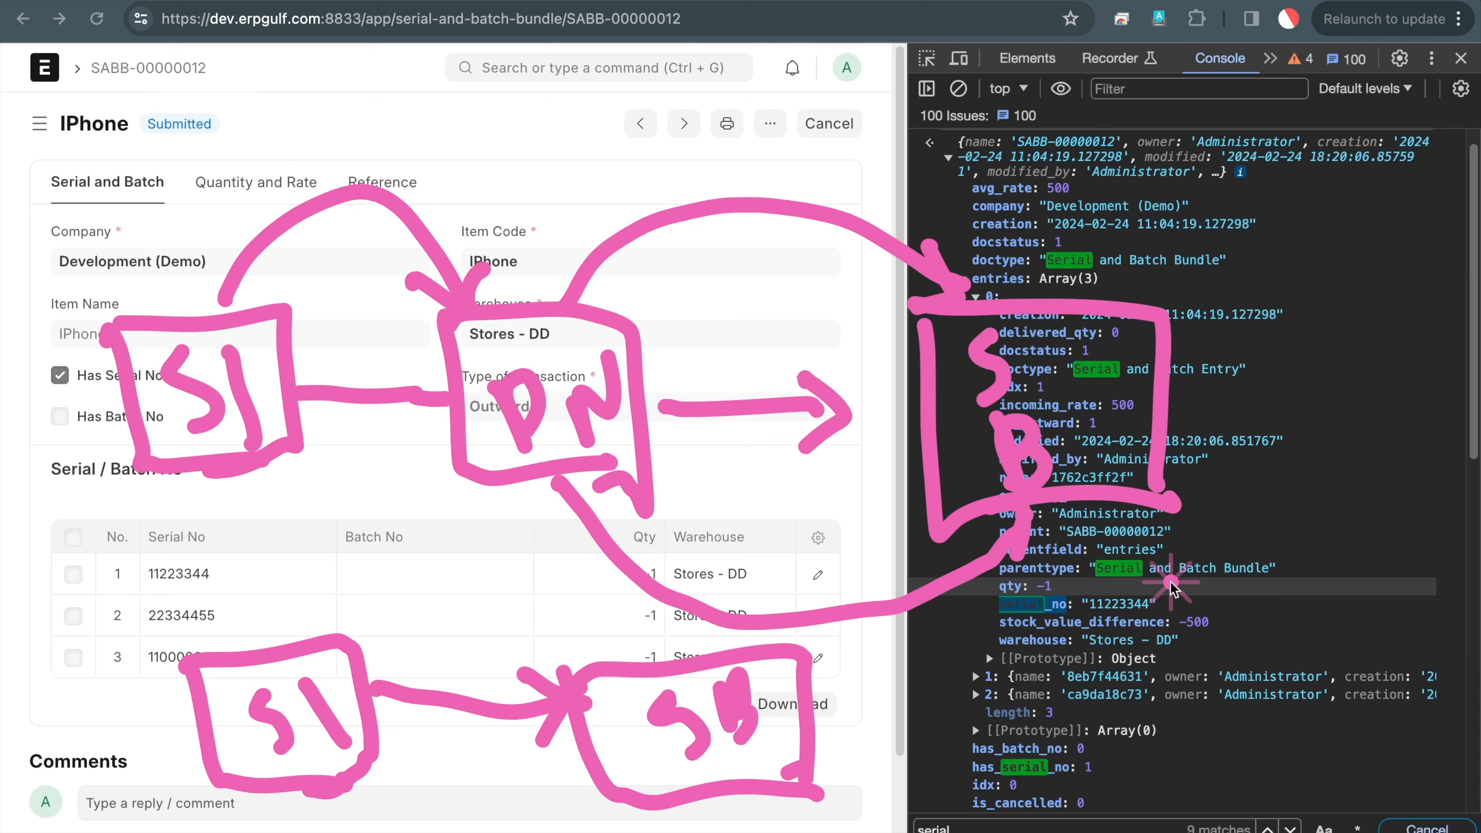
{"action": "mouse_move", "coordinate": [1175, 582]}
{"action": "left_mouse_down"}
{"action": "mouse_move", "coordinate": [948, 584]}
{"action": "mouse_move", "coordinate": [1193, 617]}
{"action": "left_mouse_up"}
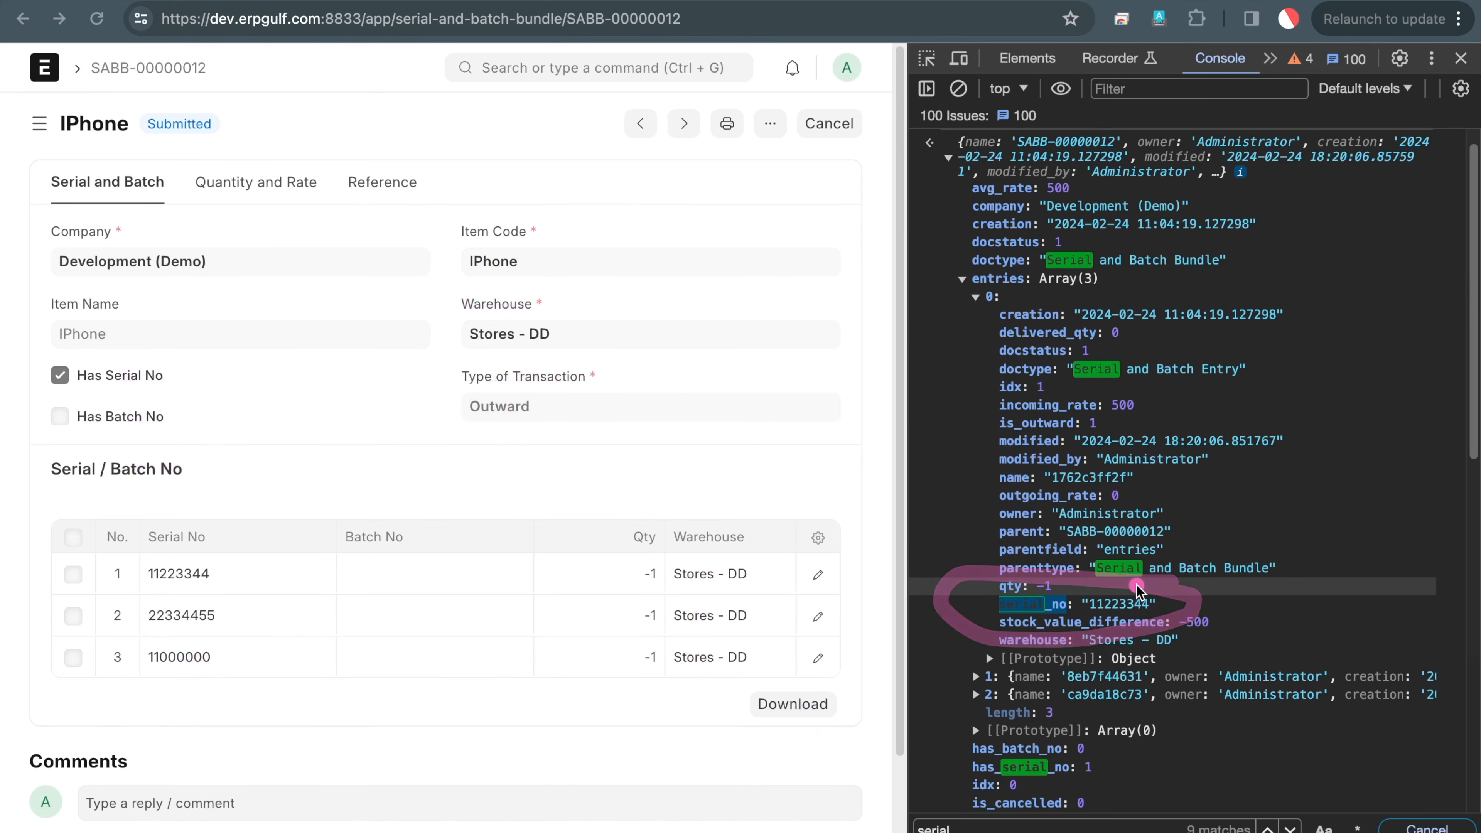
{"action": "key", "text": "Escape"}
{"action": "key", "text": "ctrl+shift+Tab"}
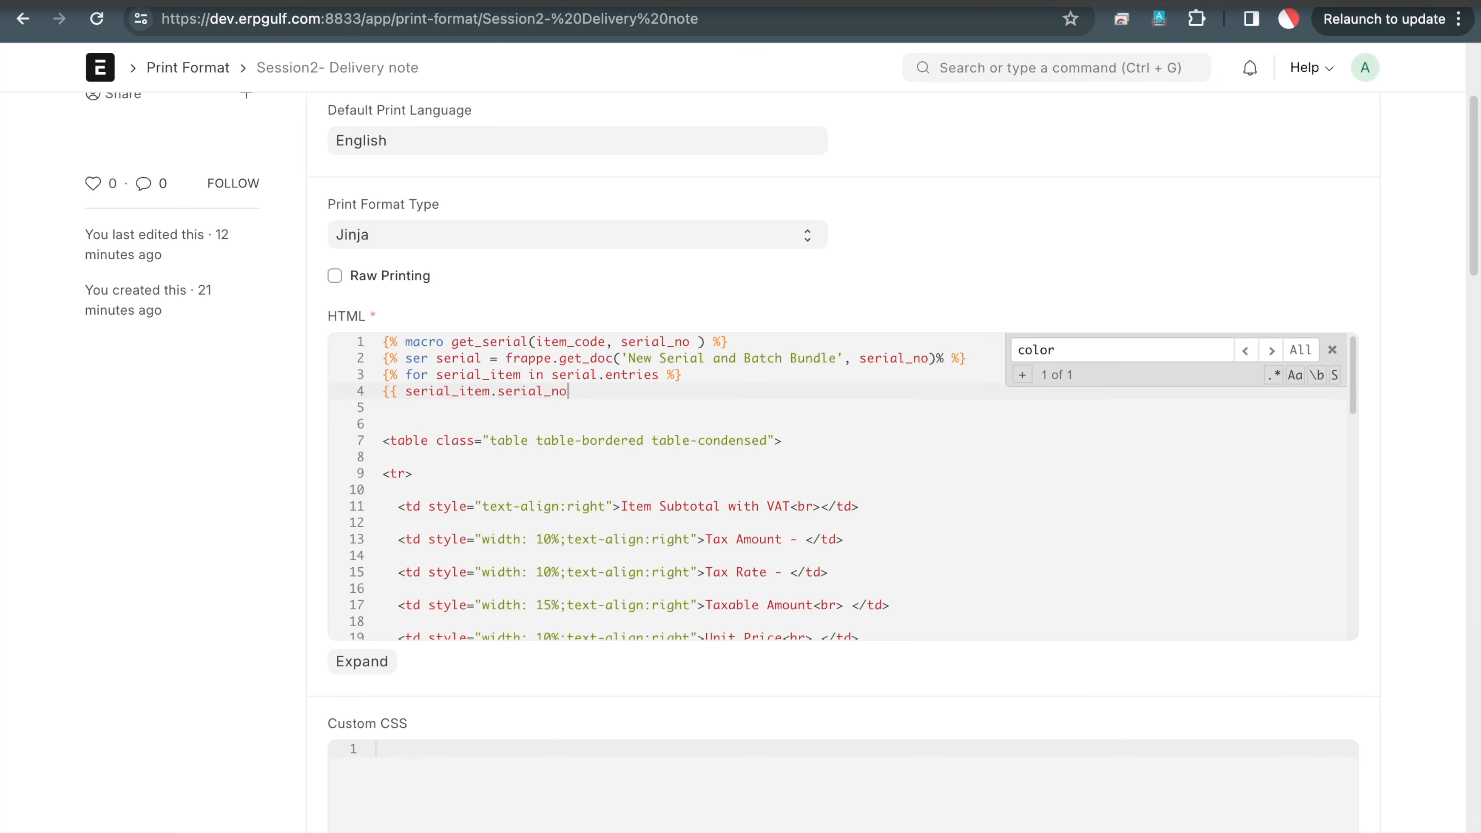
Close line 4's serial_item.serial_no output with }}
{"action": "left_click", "coordinate": [941, 1]}
{"action": "left_click", "coordinate": [759, 410]}
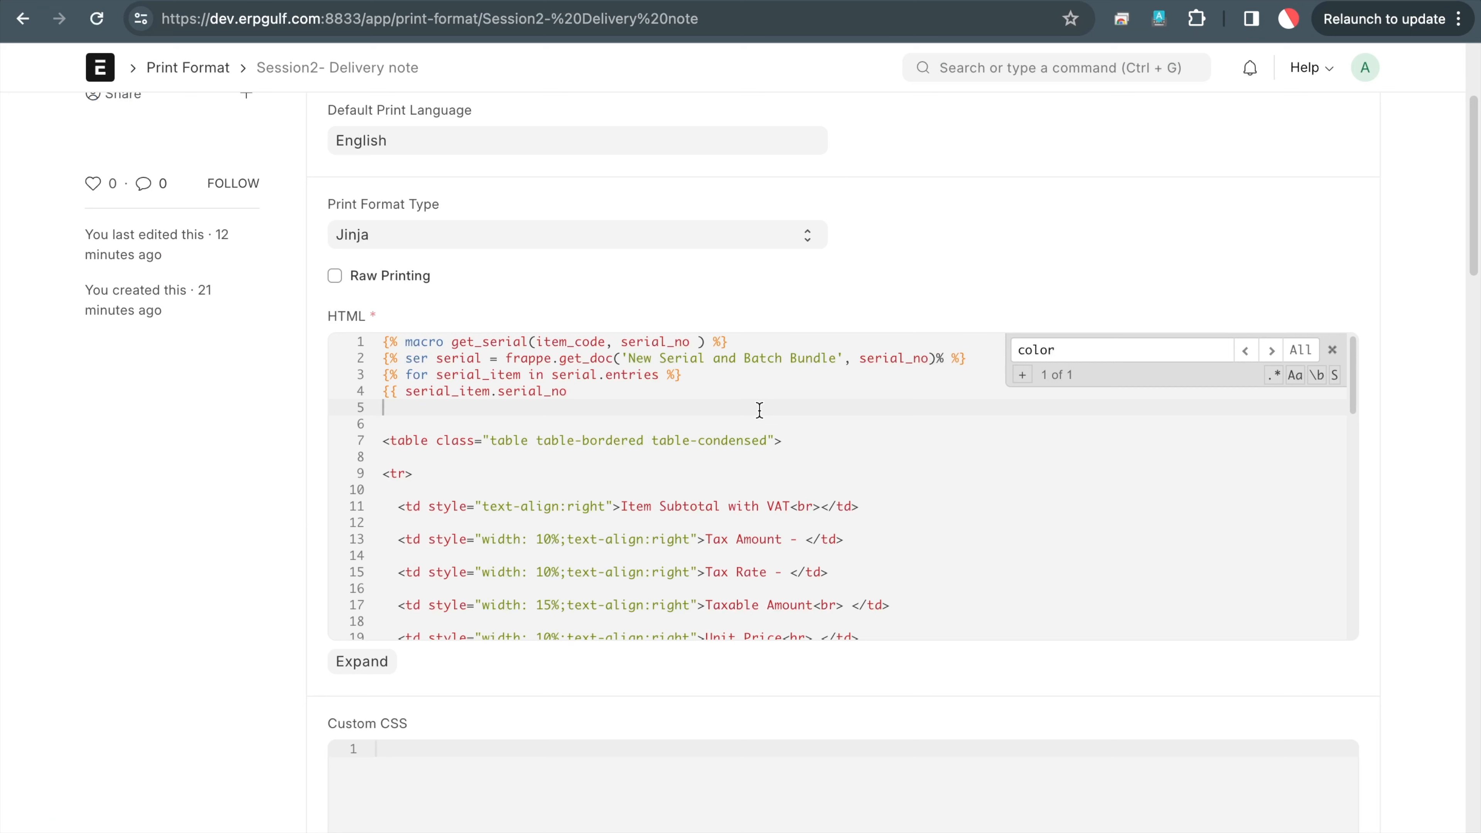
{"action": "key", "text": "Up"}
{"action": "type", "text": "}}"}
{"action": "key", "text": "Return"}
Add {% endfor %} on line 5 and {% endmacro %} on line 6, correcting typos
{"action": "type", "text": "{"}
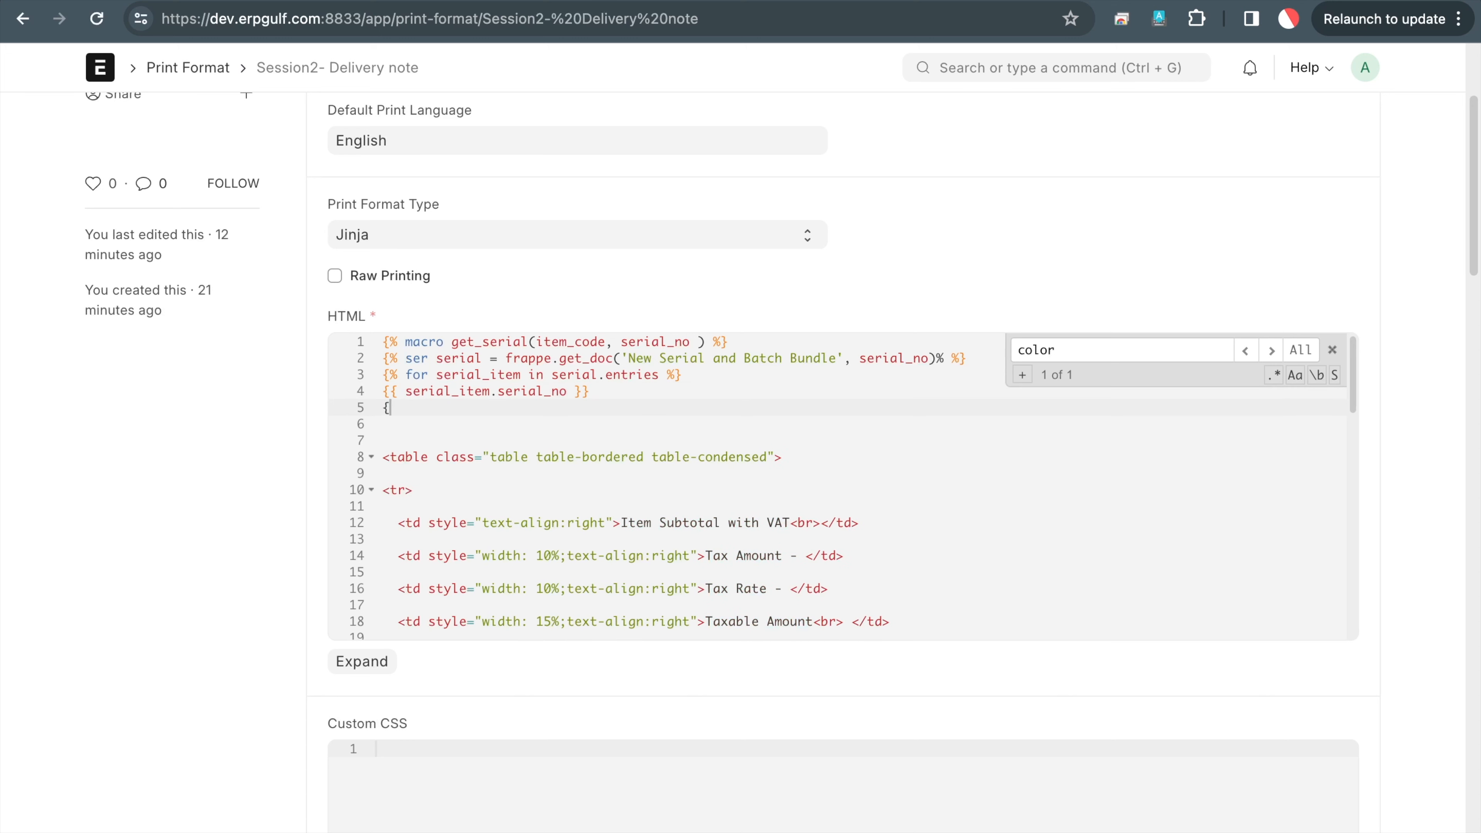
{"action": "type", "text": "% endfor %}"}
{"action": "key", "text": "Return"}
{"action": "type", "text": "{% end"}
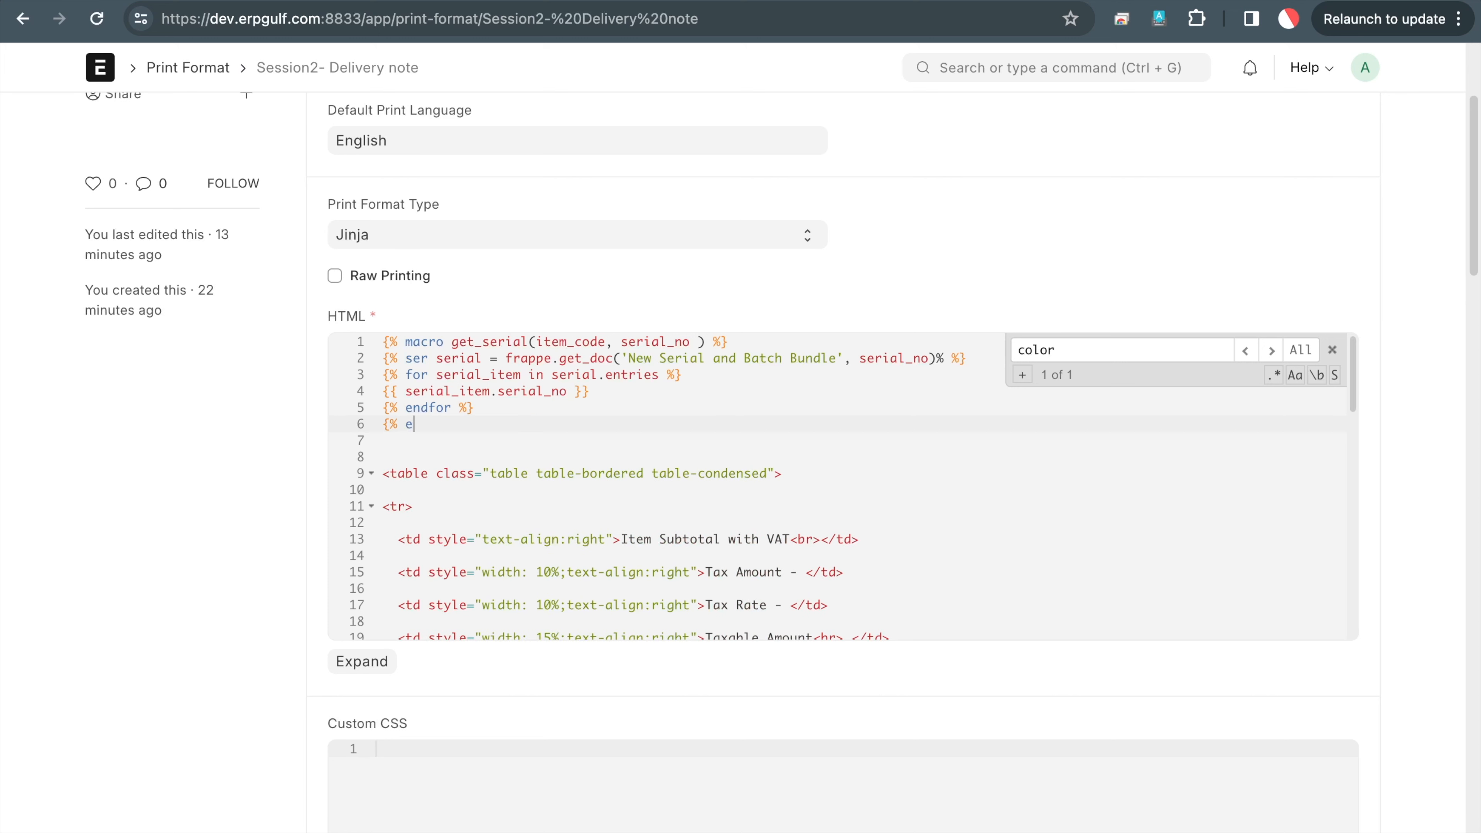
{"action": "type", "text": "n"}
{"action": "key", "text": "BackSpace"}
{"action": "type", "text": "mac"}
{"action": "type", "text": "ro"}
{"action": "type", "text": " %{}"}
{"action": "key", "text": "BackSpace"}
{"action": "key", "text": "BackSpace"}
{"action": "type", "text": "}"}
{"action": "scroll", "coordinate": [1141, 146], "scroll_direction": "up", "scroll_amount": 4}
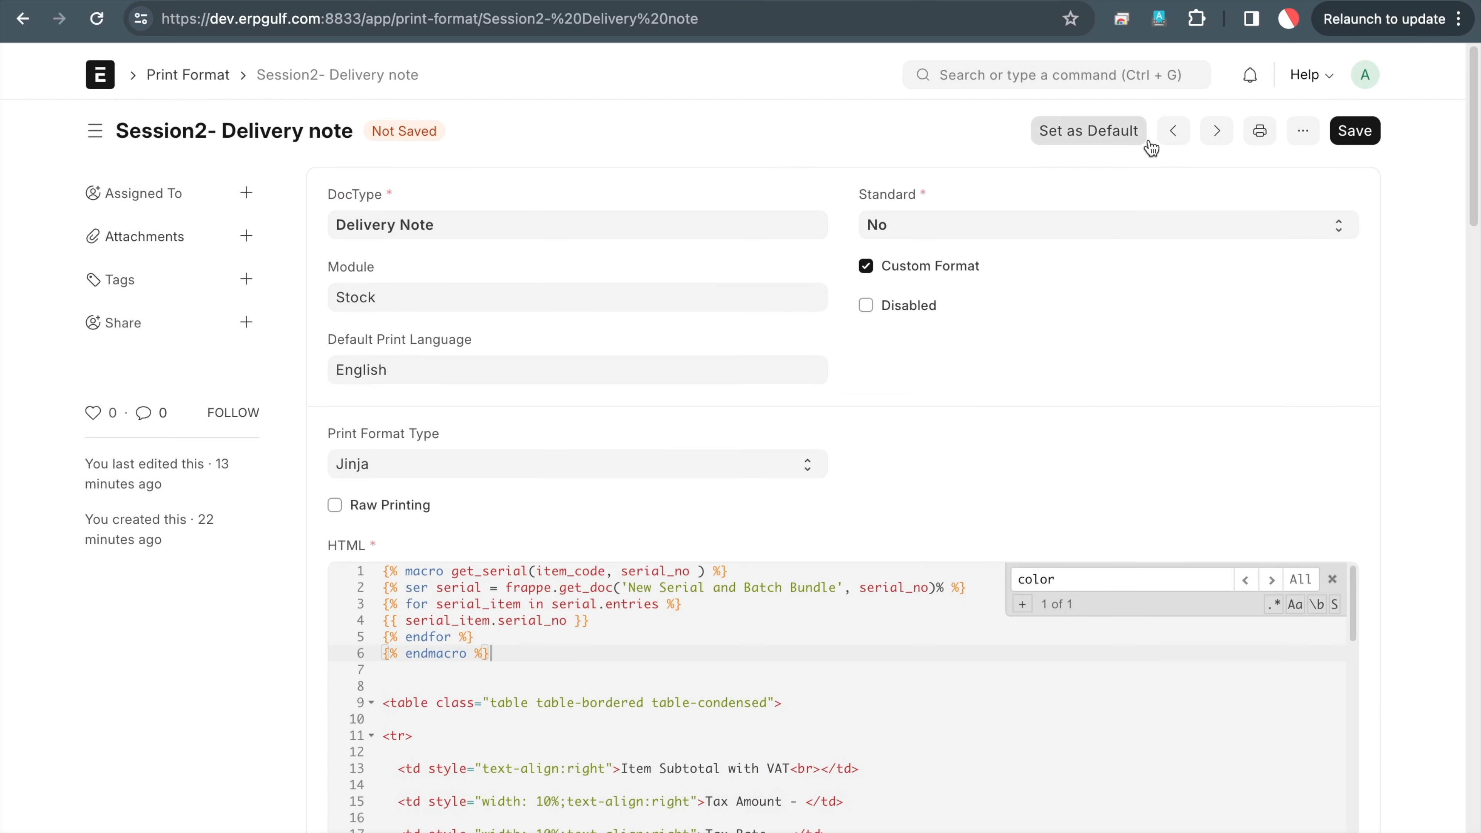
Try saving the print format and review the macro's tags after the syntax error
{"action": "left_click", "coordinate": [1345, 126]}
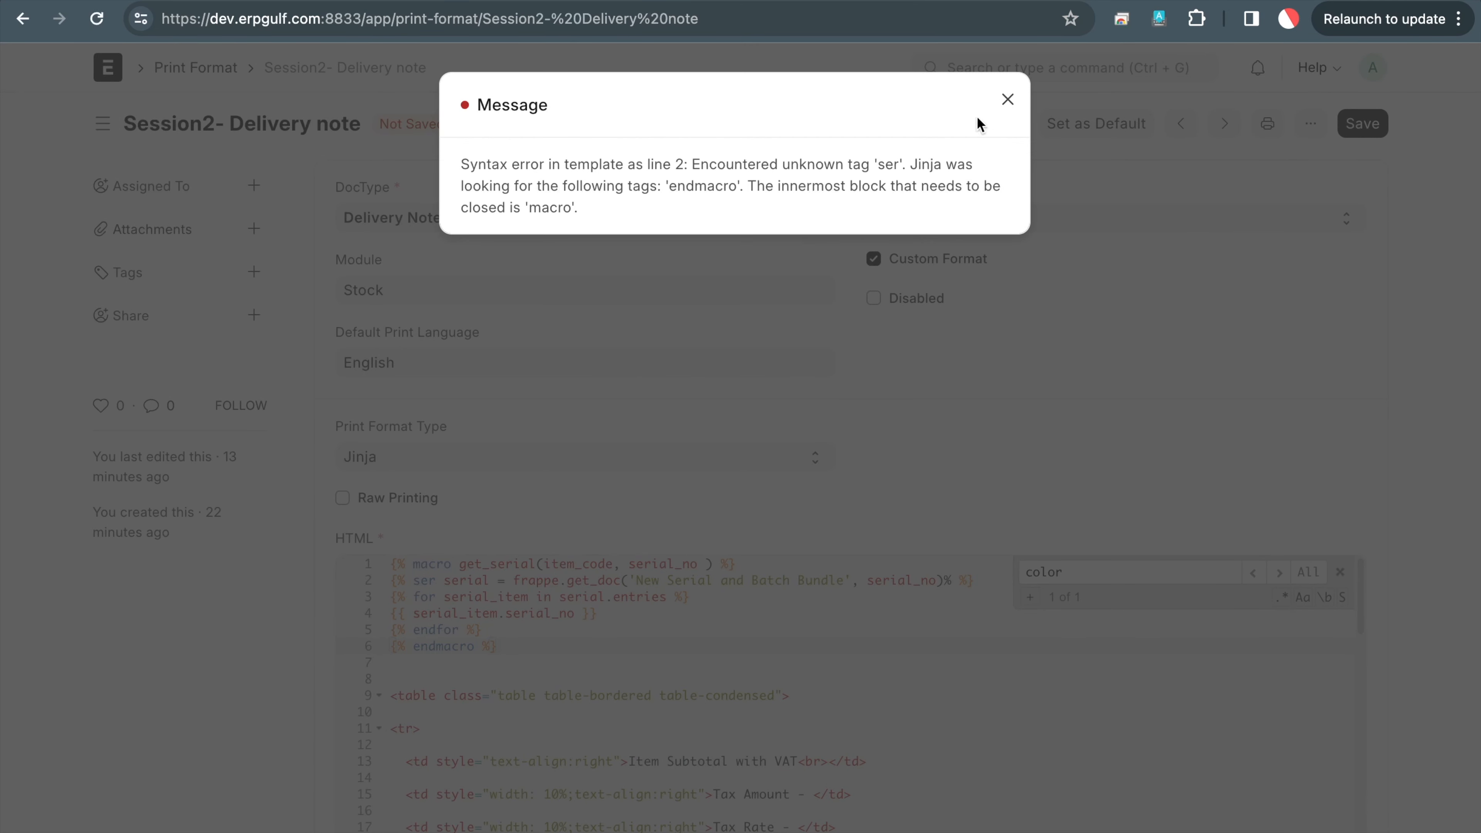
{"action": "left_click", "coordinate": [1007, 103]}
{"action": "scroll", "coordinate": [875, 409], "scroll_direction": "down", "scroll_amount": 2}
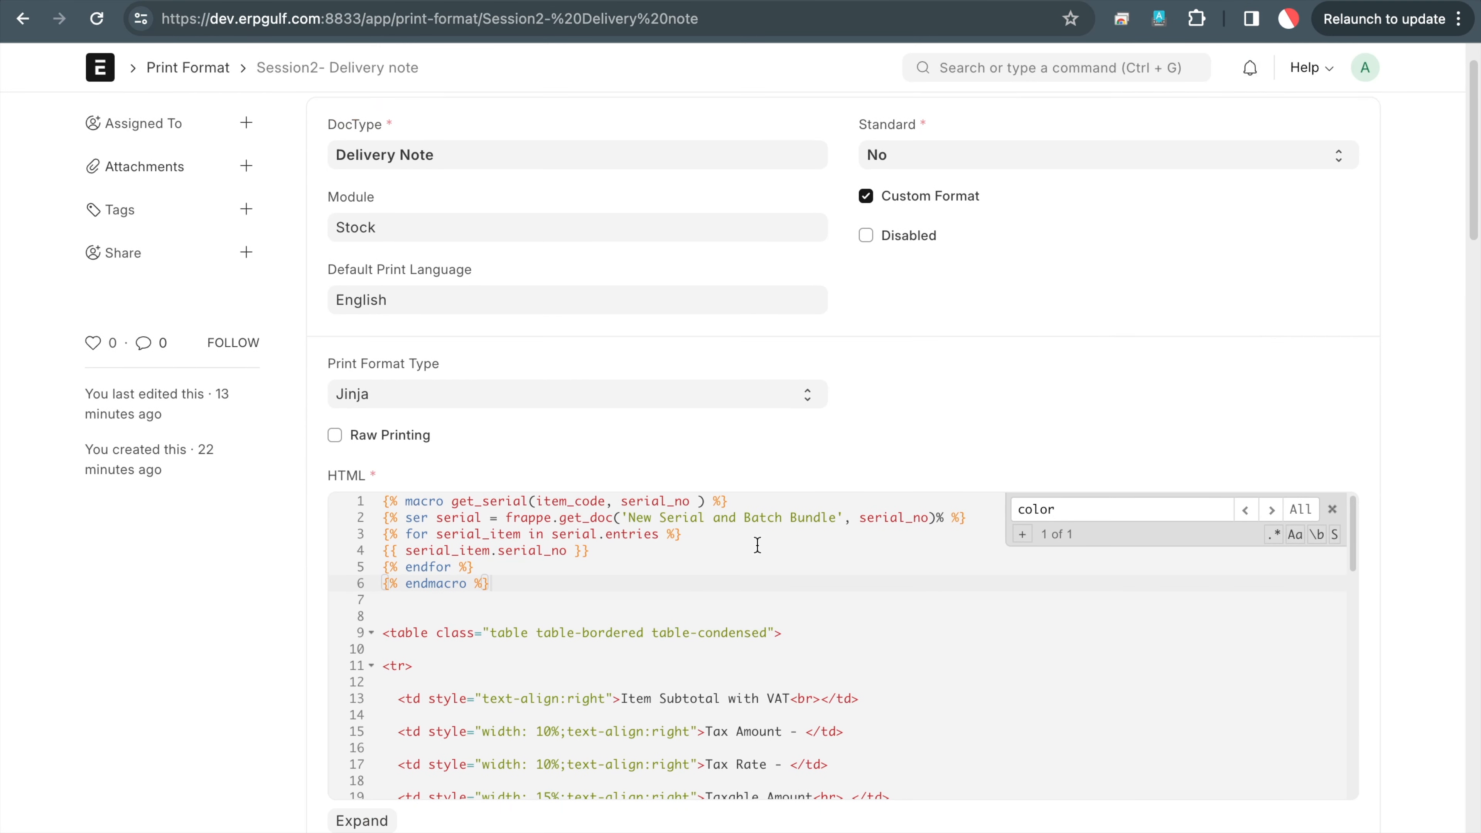
{"action": "left_click", "coordinate": [686, 617]}
{"action": "key", "text": "Up"}
{"action": "key", "text": "Up"}
{"action": "key", "text": "Up"}
{"action": "key", "text": "Up"}
{"action": "key", "text": "Up"}
{"action": "key", "text": "Right"}
{"action": "key", "text": "Right"}
{"action": "key", "text": "Right"}
{"action": "key", "text": "Down"}
{"action": "key", "text": "Down"}
{"action": "key", "text": "Up"}
{"action": "key", "text": "Up"}
{"action": "key", "text": "Up"}
{"action": "key", "text": "Up"}
{"action": "key", "text": "Up"}
{"action": "key", "text": "Up"}
{"action": "scroll", "coordinate": [1143, 204], "scroll_direction": "up", "scroll_amount": 1}
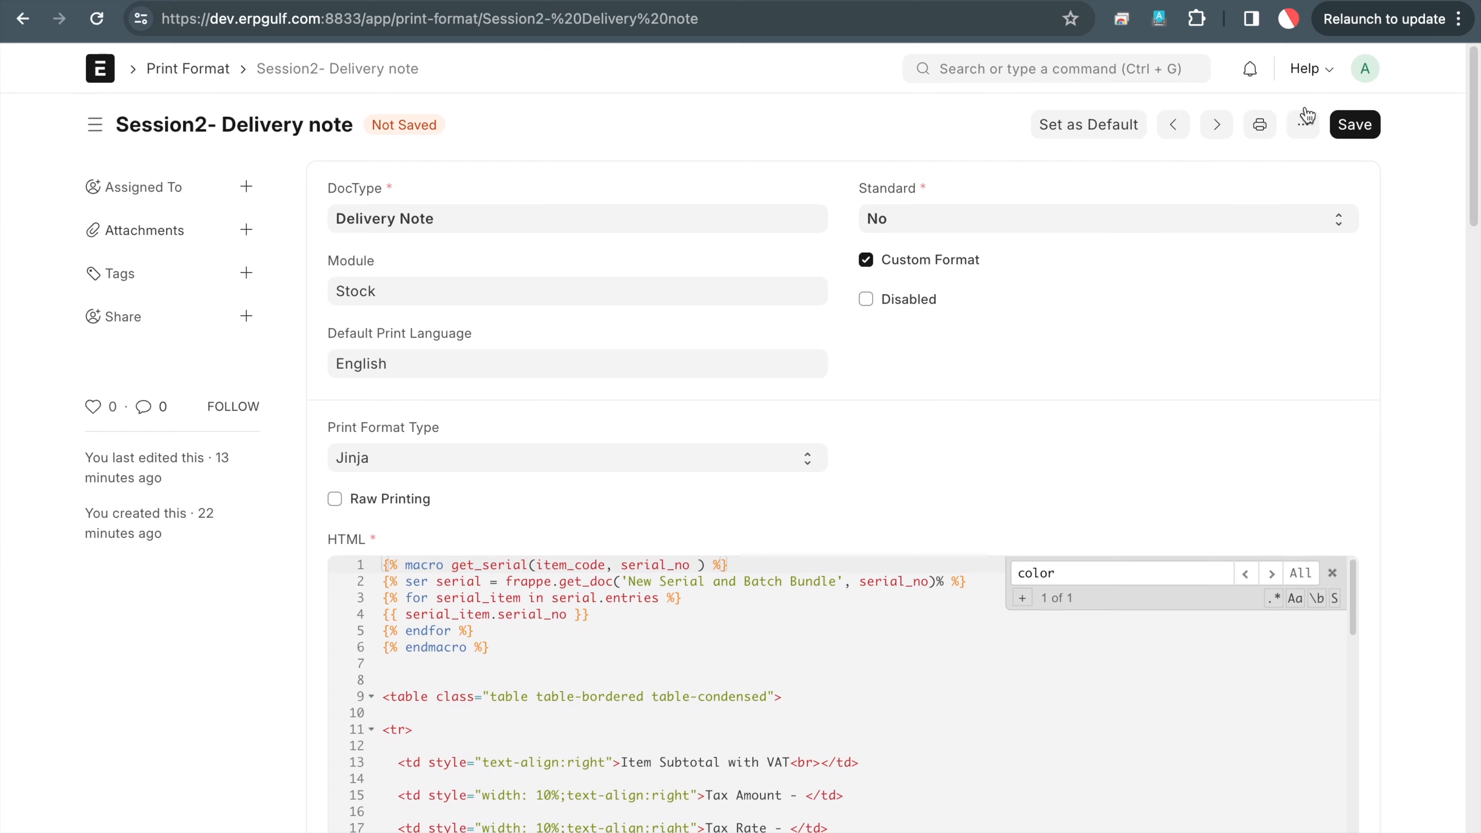
After another save error, change the mistyped 'ser' to 'set' on line 2
{"action": "left_click", "coordinate": [1352, 124]}
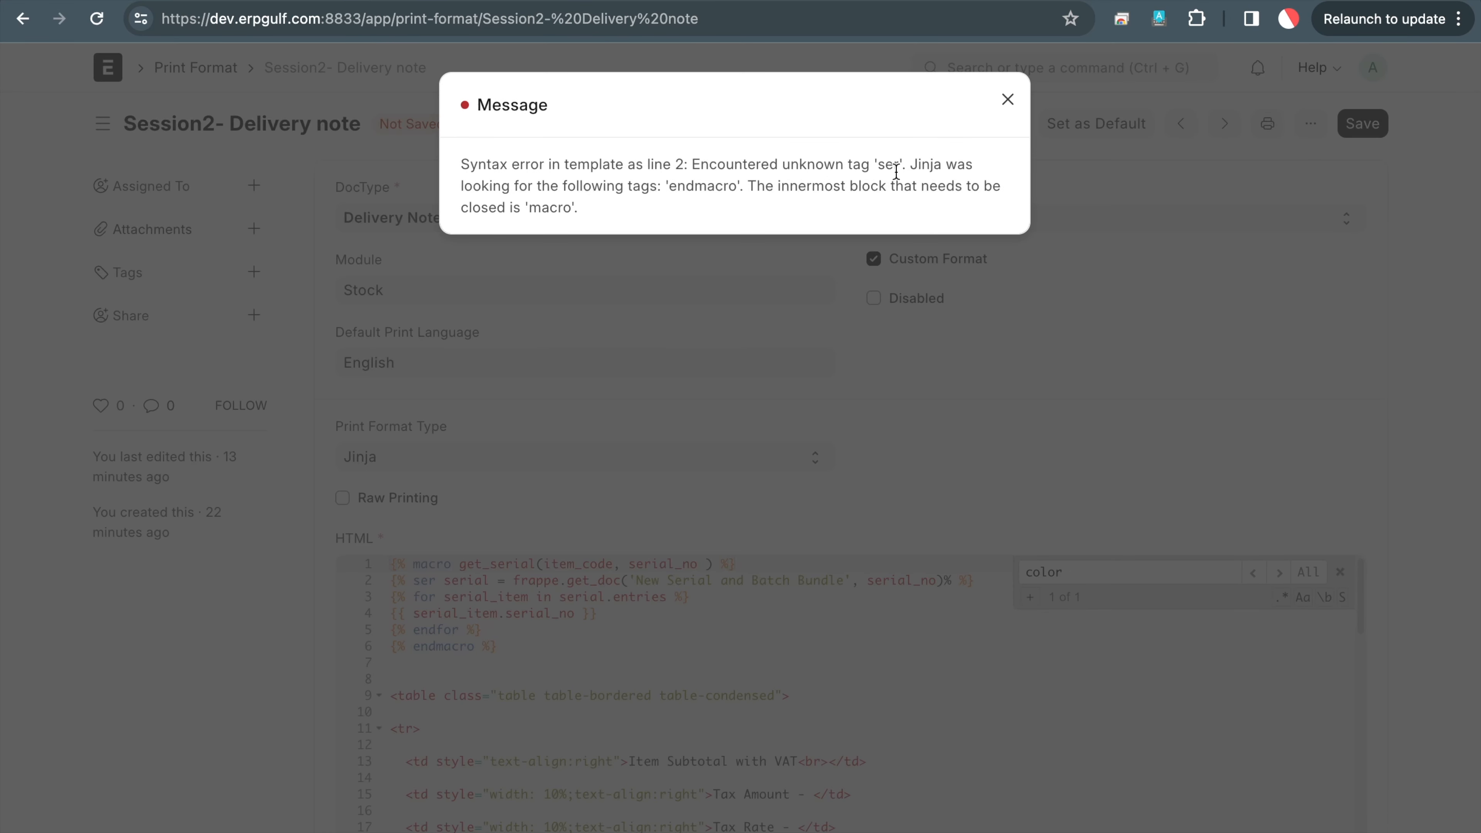
{"action": "left_click", "coordinate": [1007, 100]}
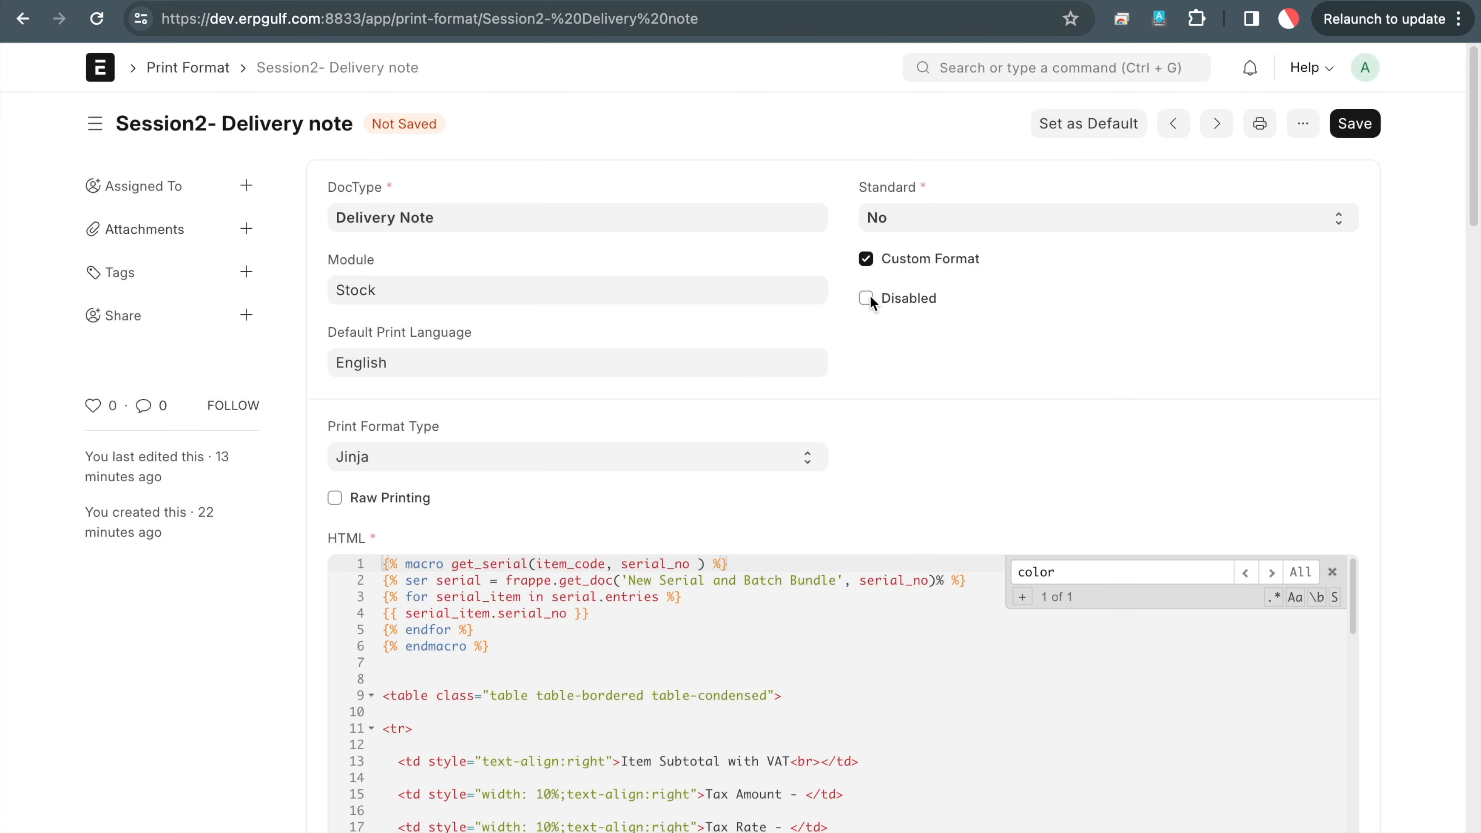
{"action": "double_click", "coordinate": [421, 582]}
{"action": "type", "text": "set"}
Delete the stray % after serial_no) on line 2 and save again
{"action": "left_click", "coordinate": [1365, 121]}
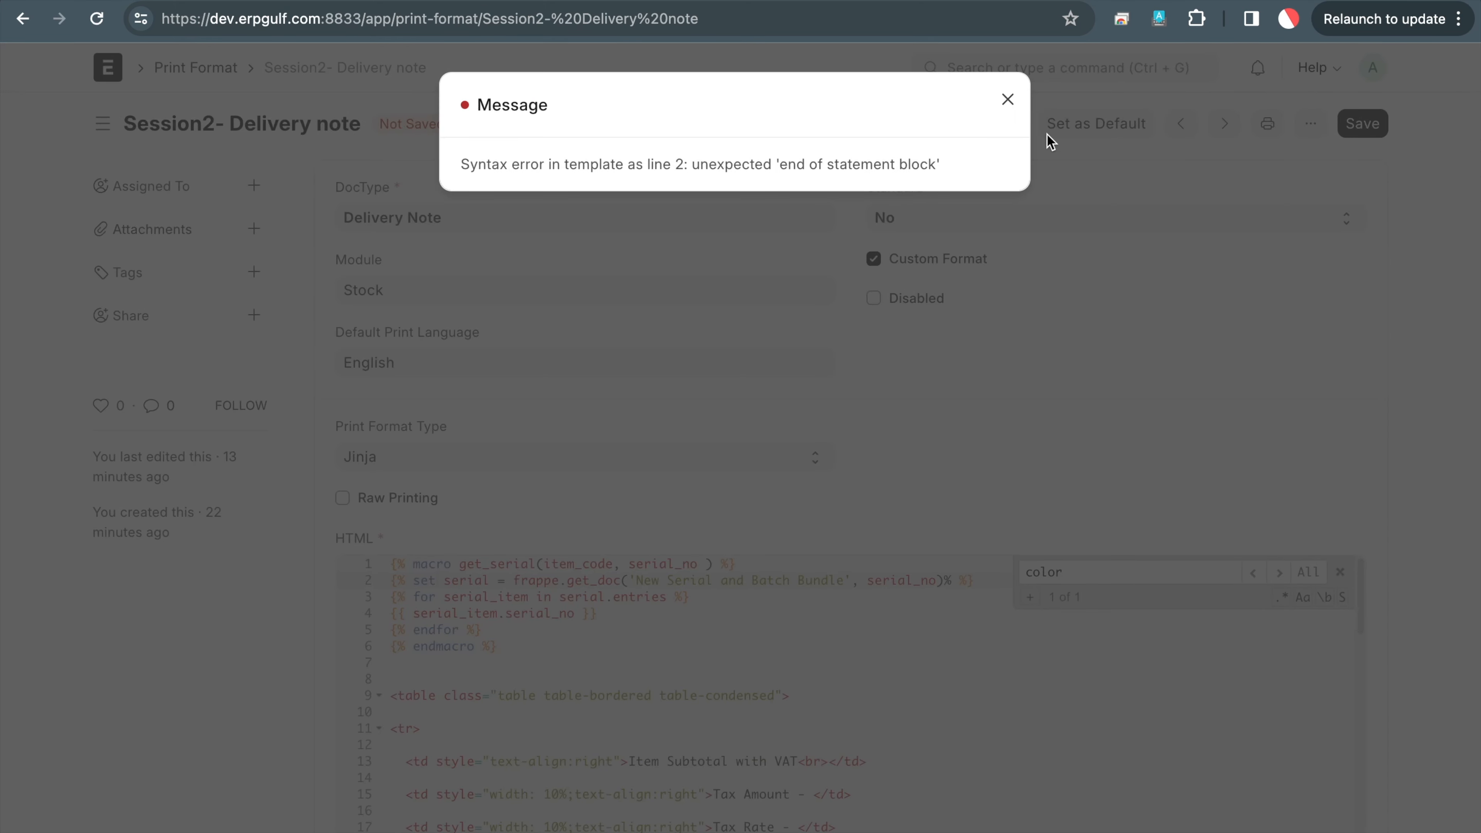
{"action": "left_click", "coordinate": [1008, 100]}
{"action": "left_click", "coordinate": [545, 599]}
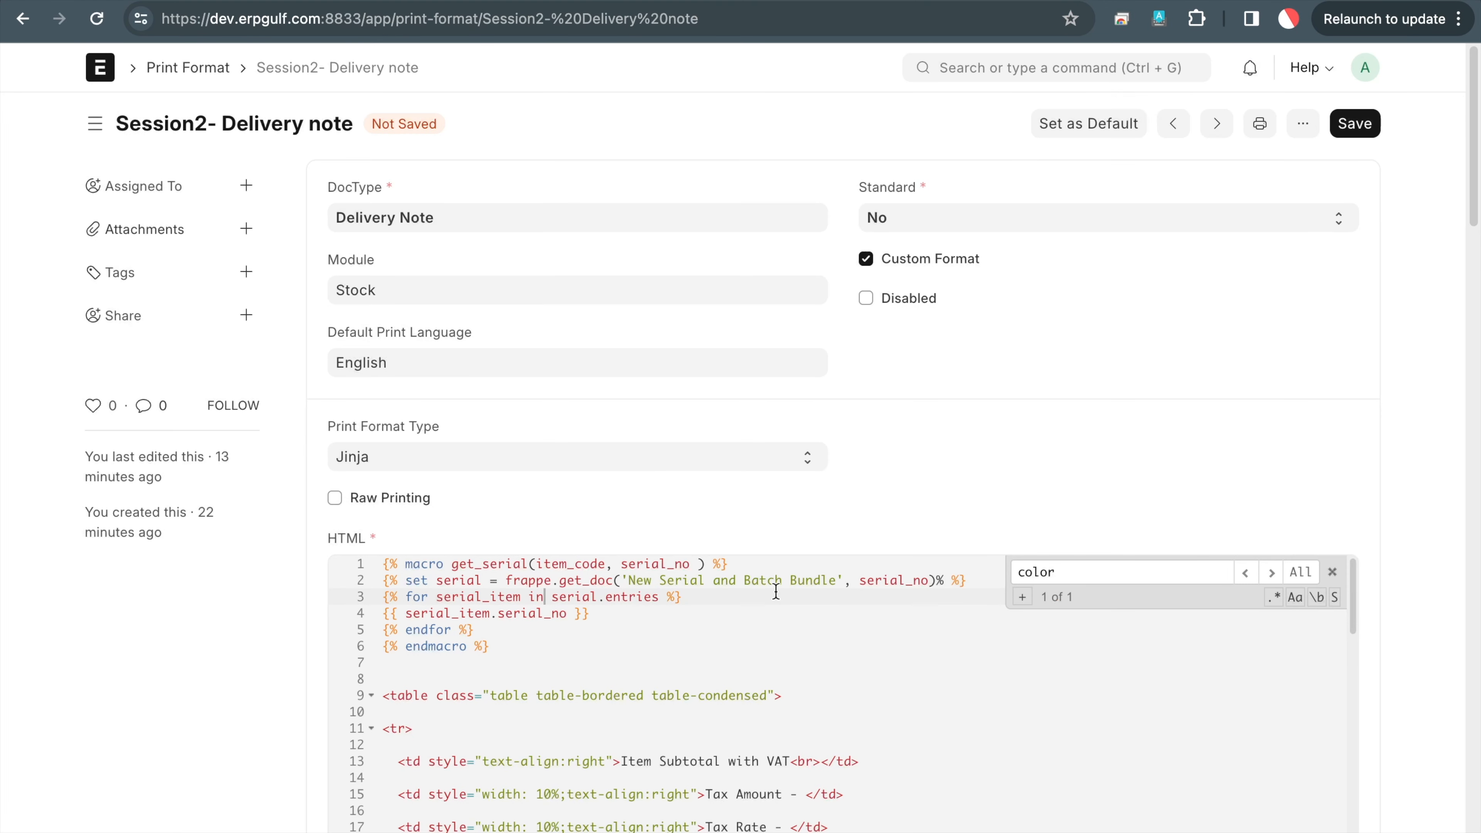
{"action": "left_click", "coordinate": [866, 580]}
{"action": "key", "text": "Right"}
{"action": "key", "text": "Right"}
{"action": "key", "text": "Right"}
{"action": "key", "text": "Right"}
{"action": "key", "text": "Right"}
{"action": "key", "text": "Right"}
{"action": "key", "text": "Right"}
{"action": "key", "text": "Right"}
{"action": "key", "text": "Right"}
{"action": "key", "text": "Right"}
{"action": "key", "text": "BackSpace"}
{"action": "left_click", "coordinate": [1350, 124]}
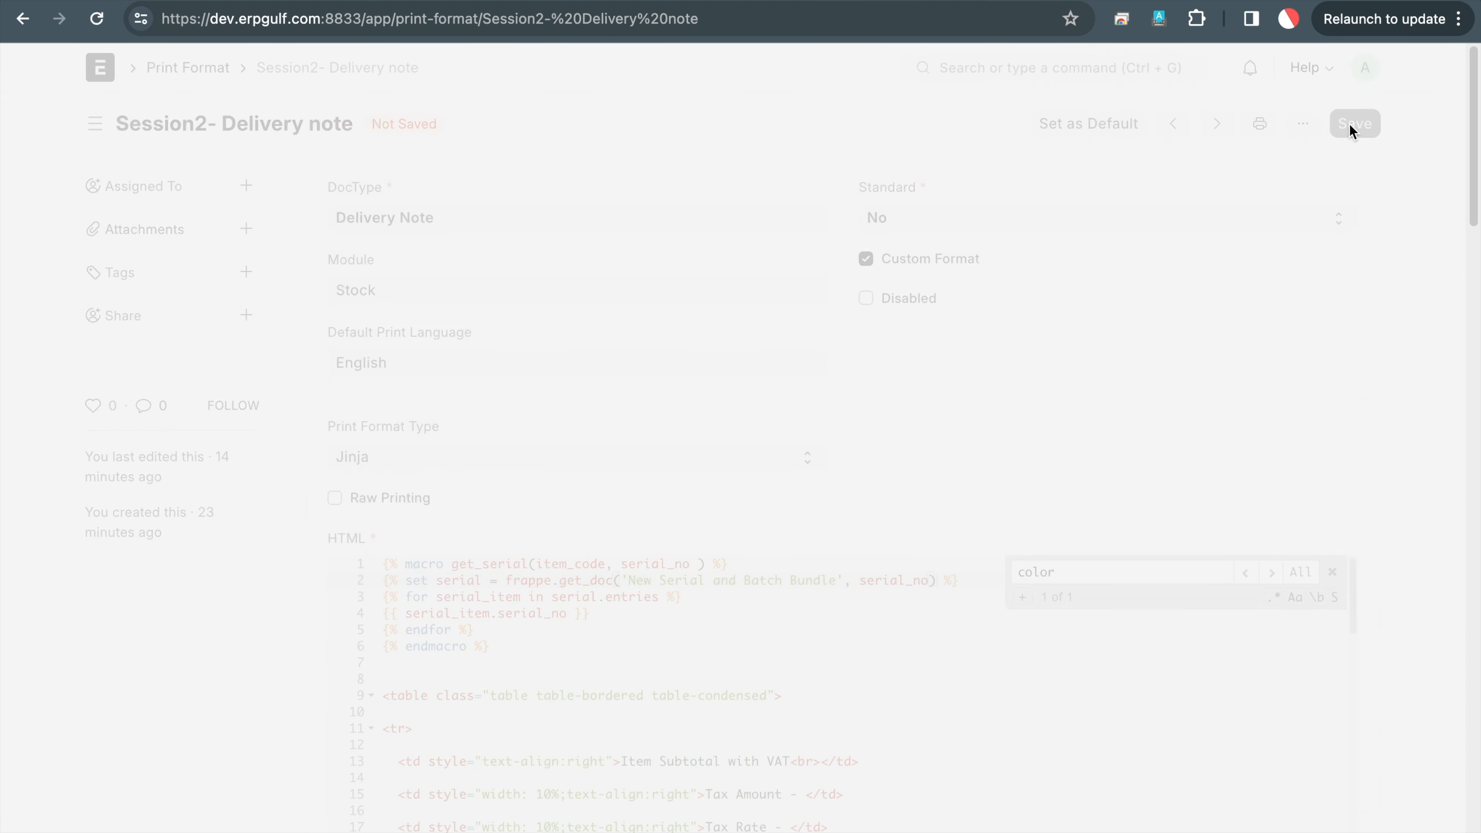
Review the get_serial macro and scroll down to the item row code
{"action": "left_click", "coordinate": [687, 662]}
{"action": "key", "text": "Up"}
{"action": "key", "text": "Up"}
{"action": "key", "text": "Up"}
{"action": "key", "text": "Up"}
{"action": "key", "text": "Up"}
{"action": "key", "text": "Up"}
{"action": "key", "text": "Down"}
{"action": "key", "text": "Down"}
{"action": "key", "text": "Down"}
{"action": "key", "text": "Down"}
{"action": "key", "text": "Down"}
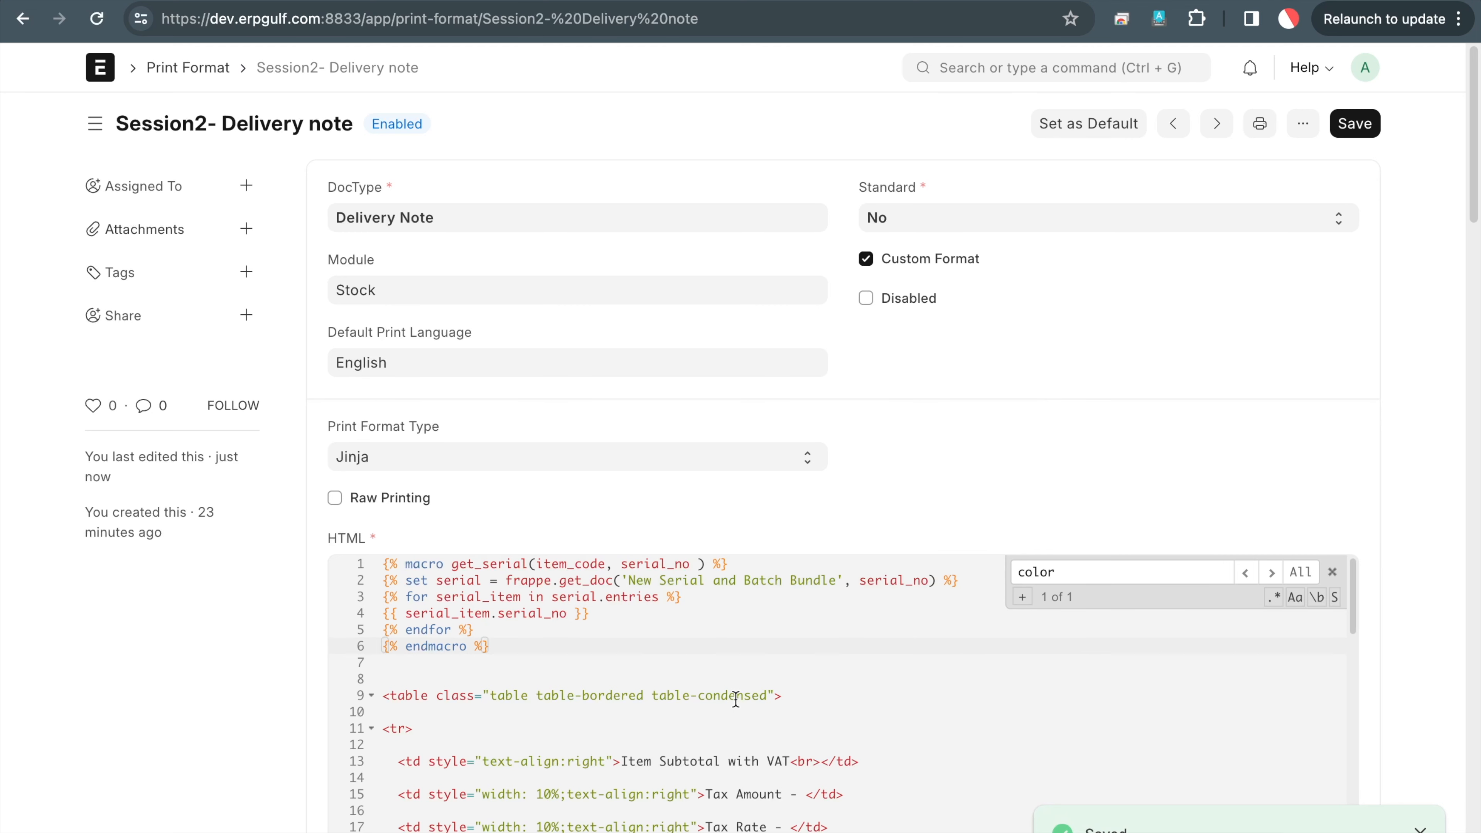
{"action": "scroll", "coordinate": [952, 398], "scroll_direction": "down", "scroll_amount": 2}
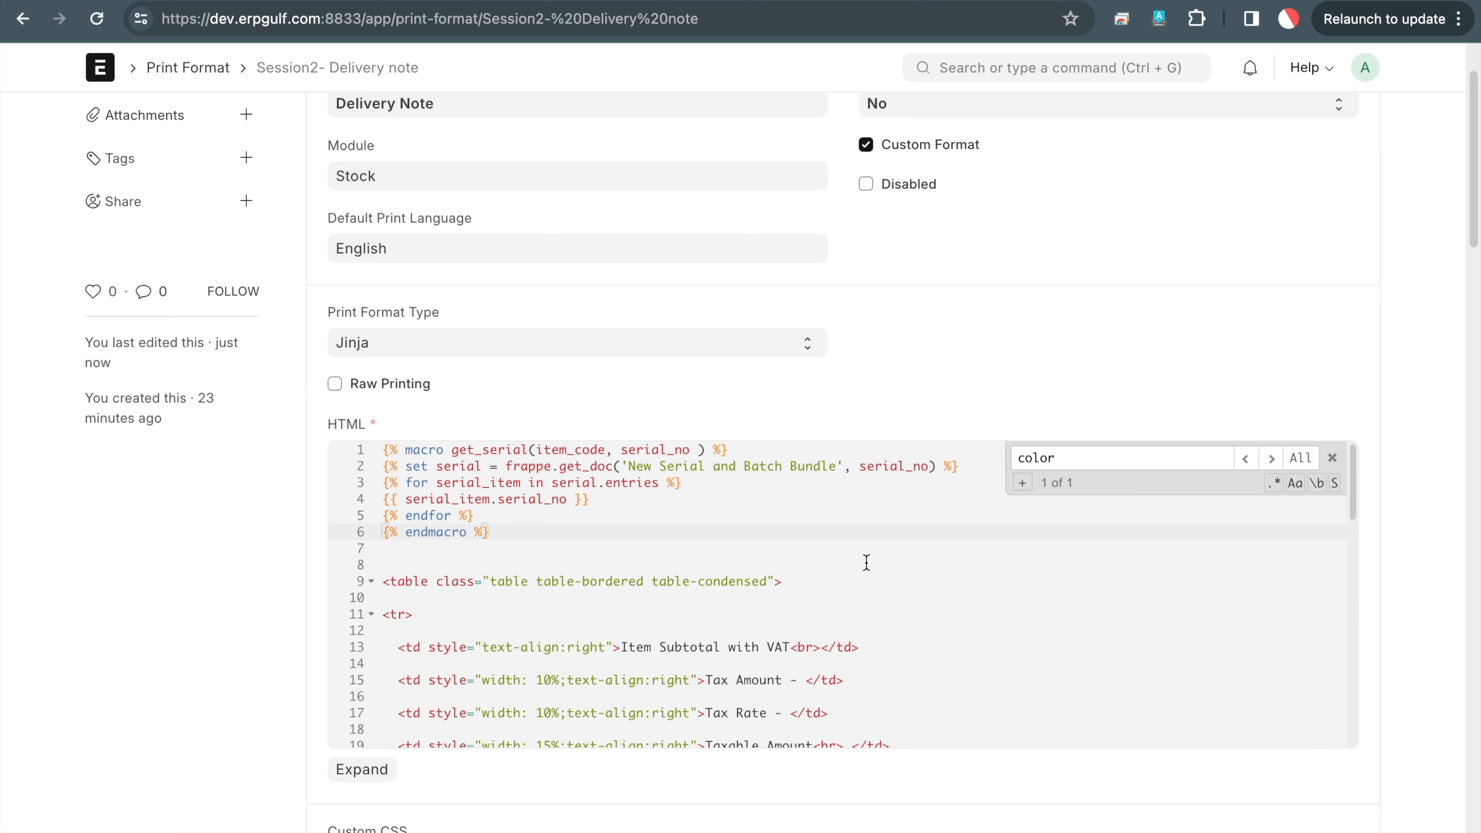
{"action": "scroll", "coordinate": [867, 561], "scroll_direction": "down", "scroll_amount": 2}
{"action": "scroll", "coordinate": [866, 562], "scroll_direction": "down", "scroll_amount": 5}
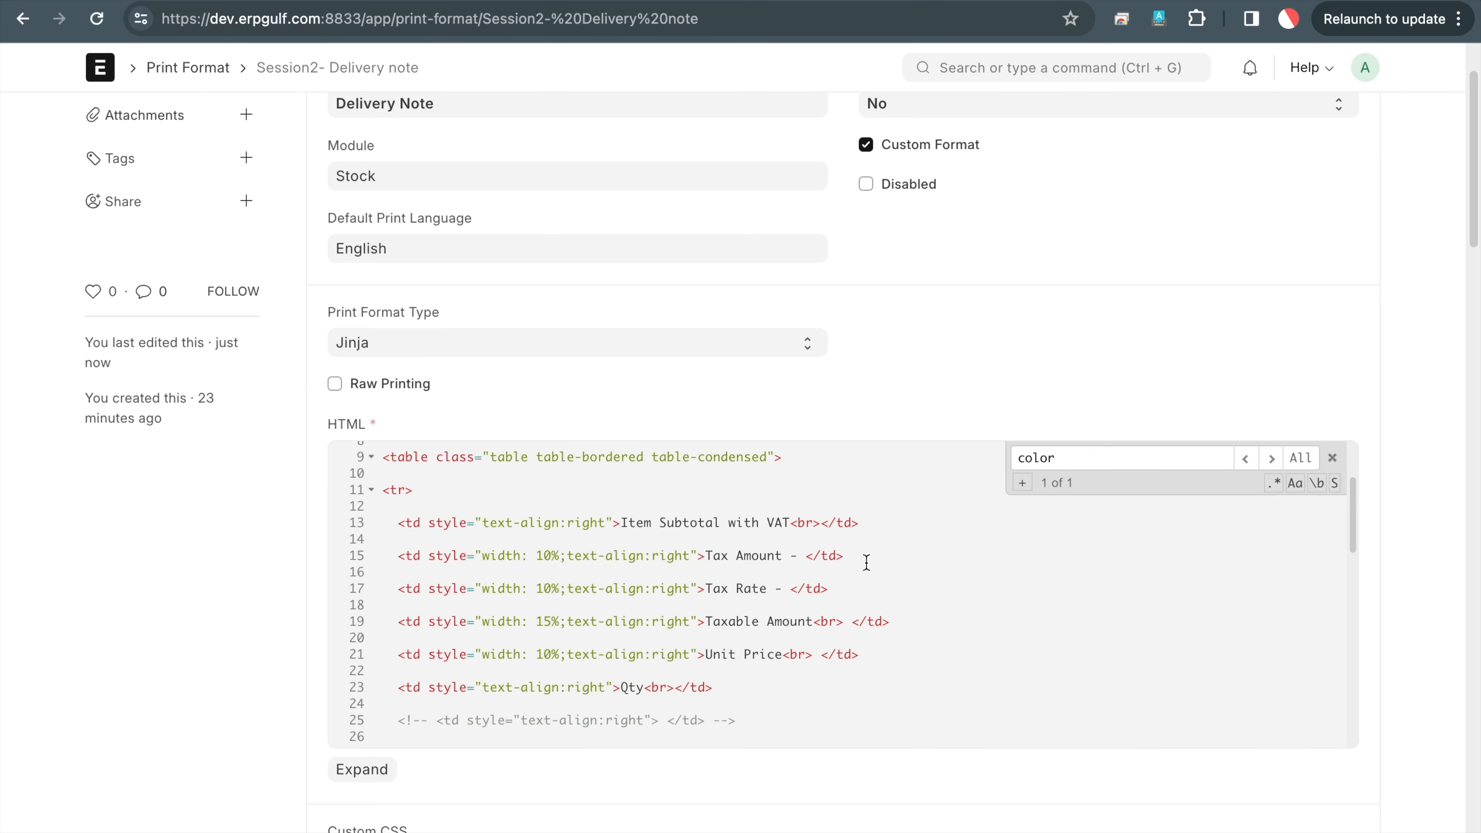
{"action": "scroll", "coordinate": [867, 562], "scroll_direction": "down", "scroll_amount": 2}
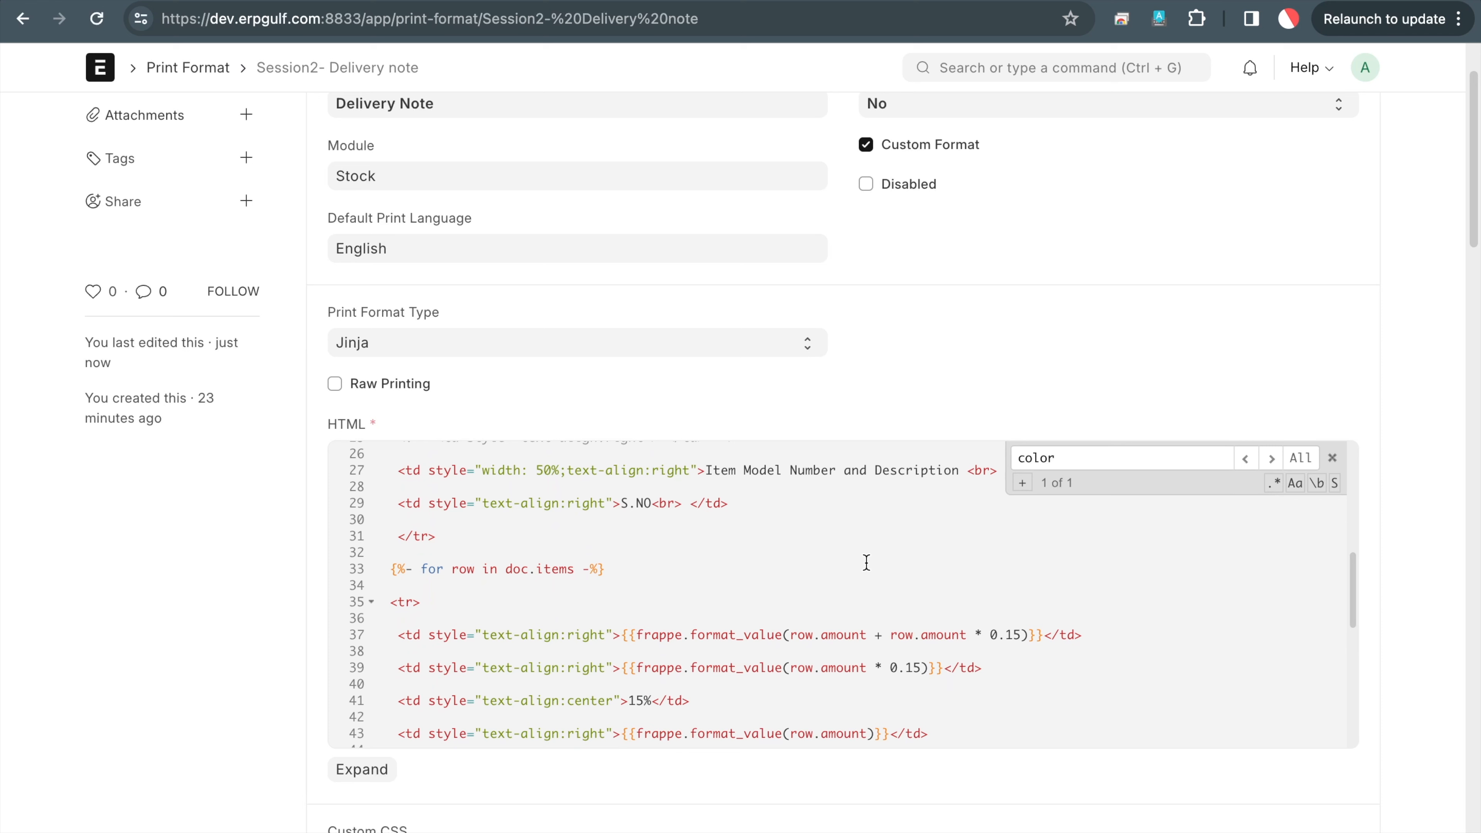
{"action": "scroll", "coordinate": [866, 562], "scroll_direction": "down", "scroll_amount": 2}
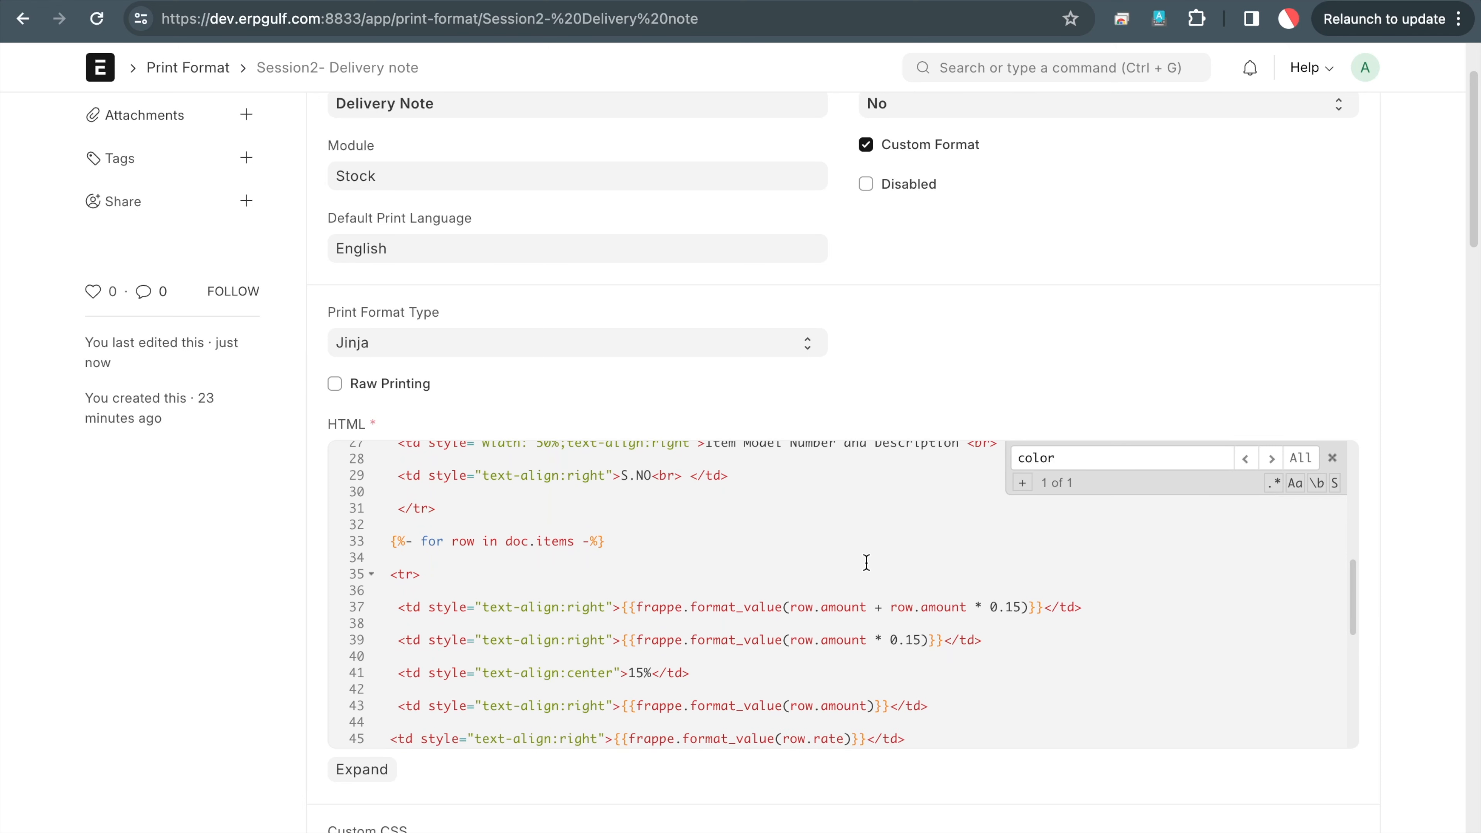
{"action": "scroll", "coordinate": [867, 562], "scroll_direction": "down", "scroll_amount": 1}
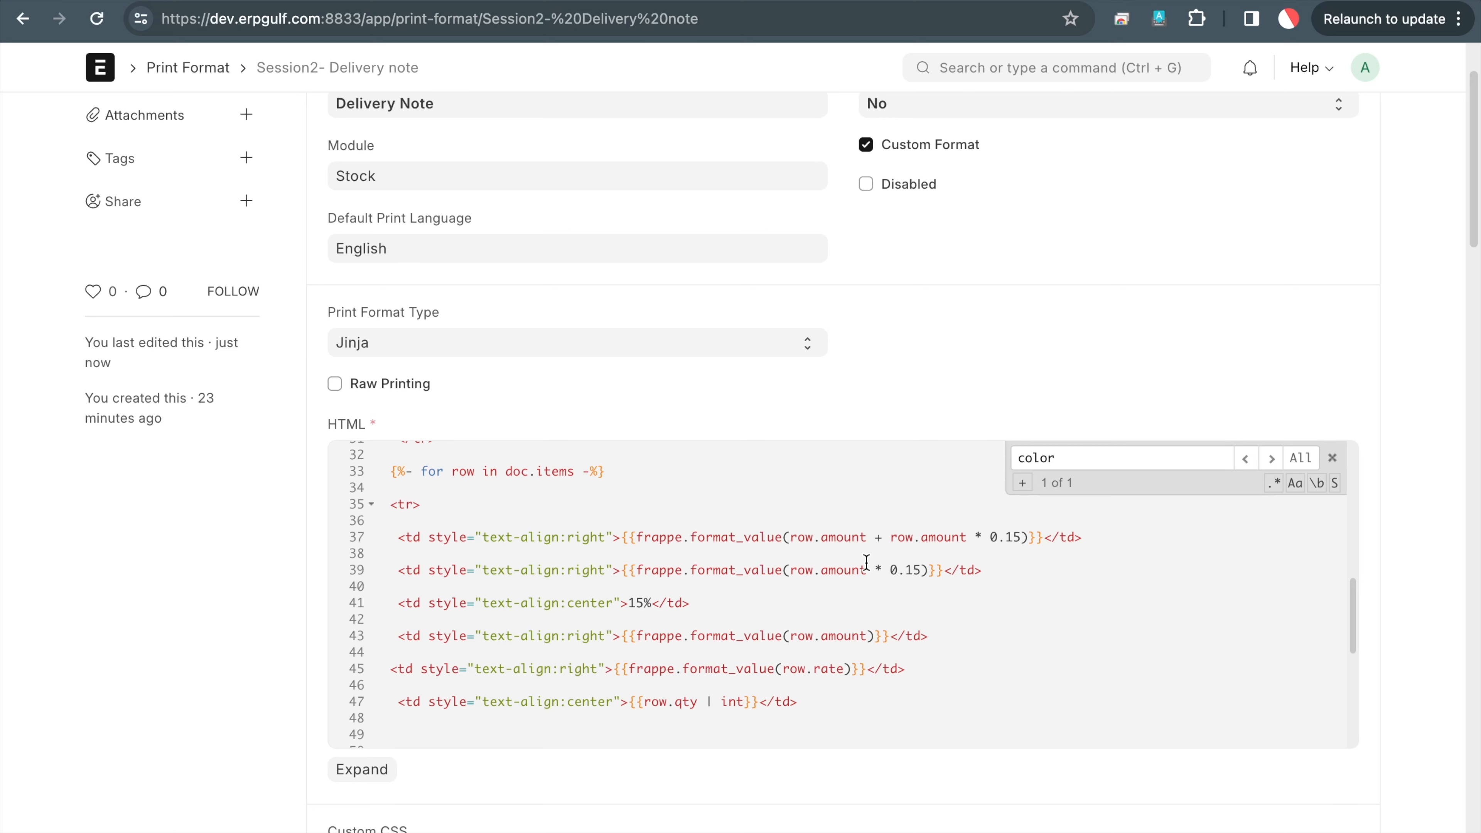
{"action": "scroll", "coordinate": [867, 562], "scroll_direction": "up", "scroll_amount": 10}
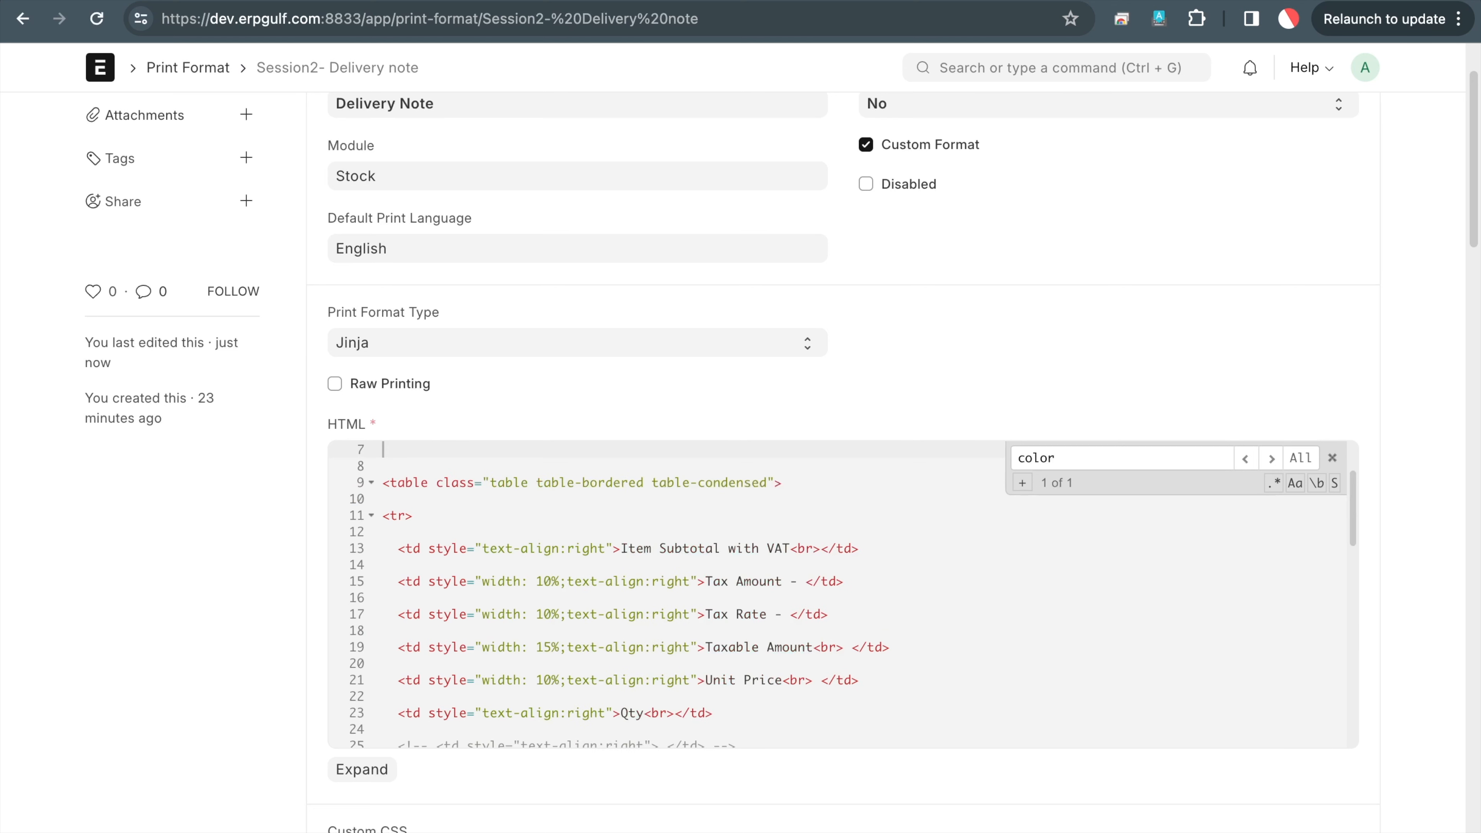
{"action": "scroll", "coordinate": [859, 618], "scroll_direction": "down", "scroll_amount": 3}
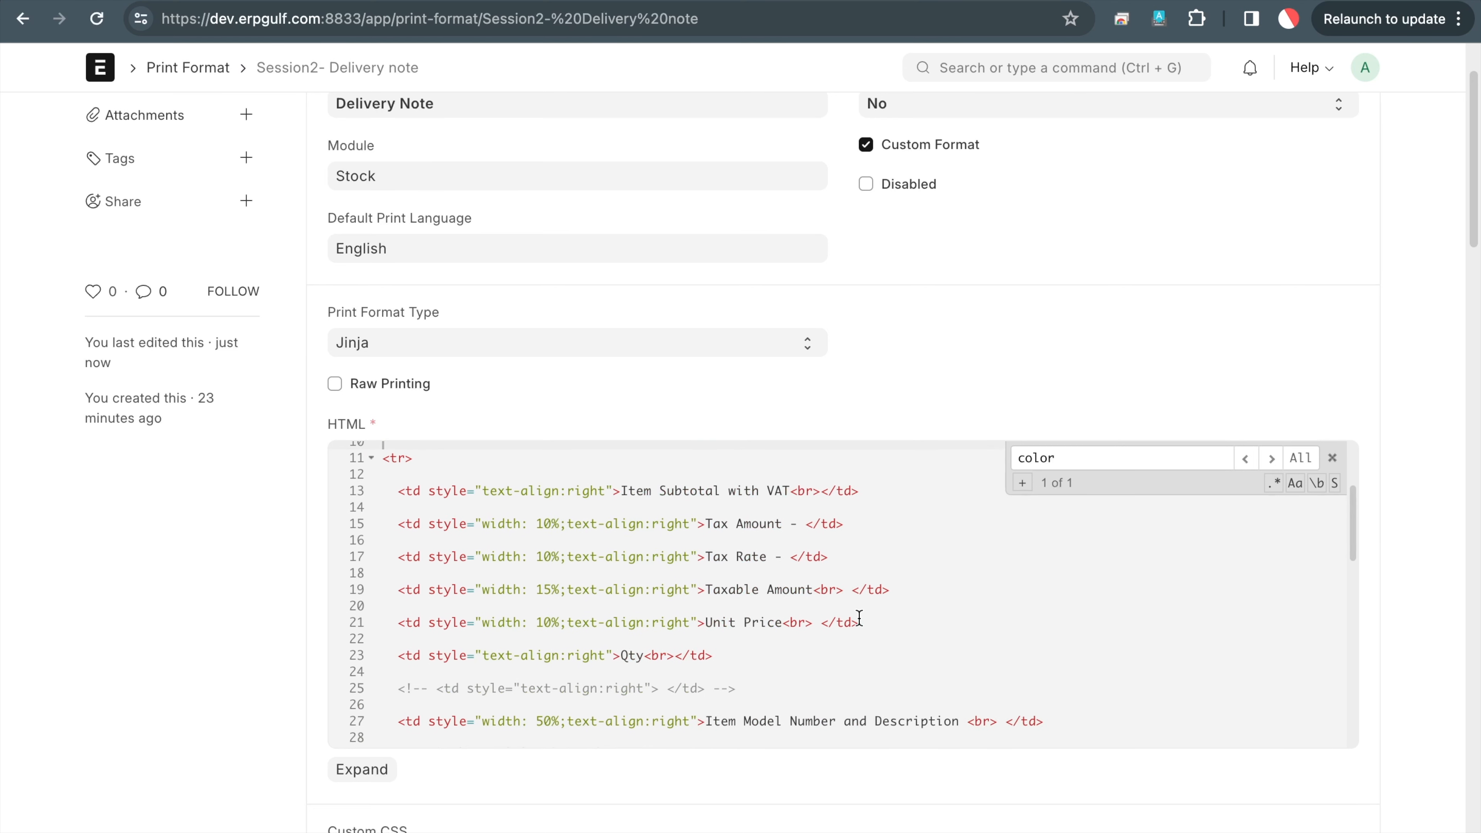
{"action": "scroll", "coordinate": [859, 618], "scroll_direction": "down", "scroll_amount": 2}
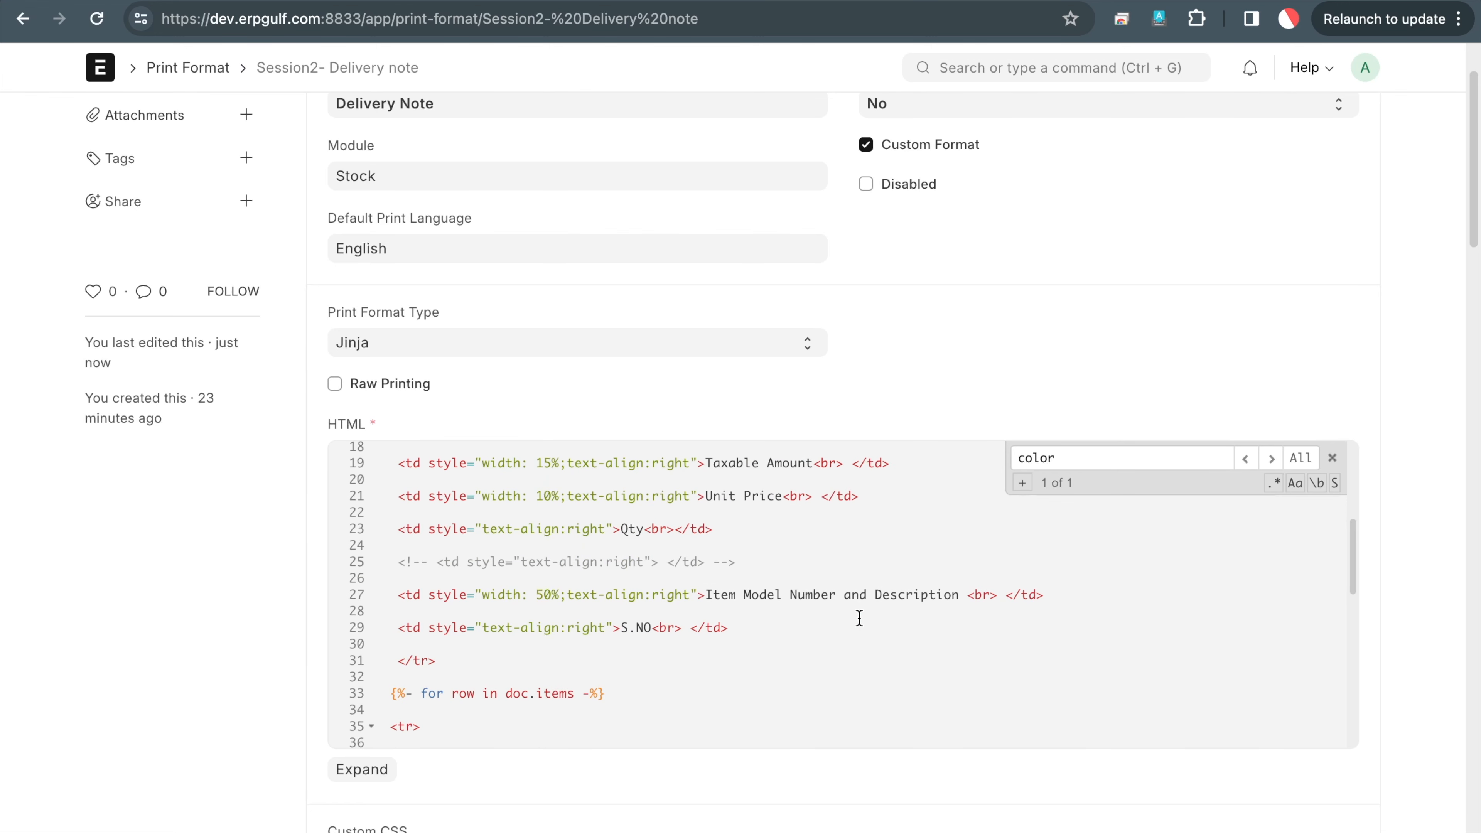
{"action": "scroll", "coordinate": [859, 618], "scroll_direction": "down", "scroll_amount": 7}
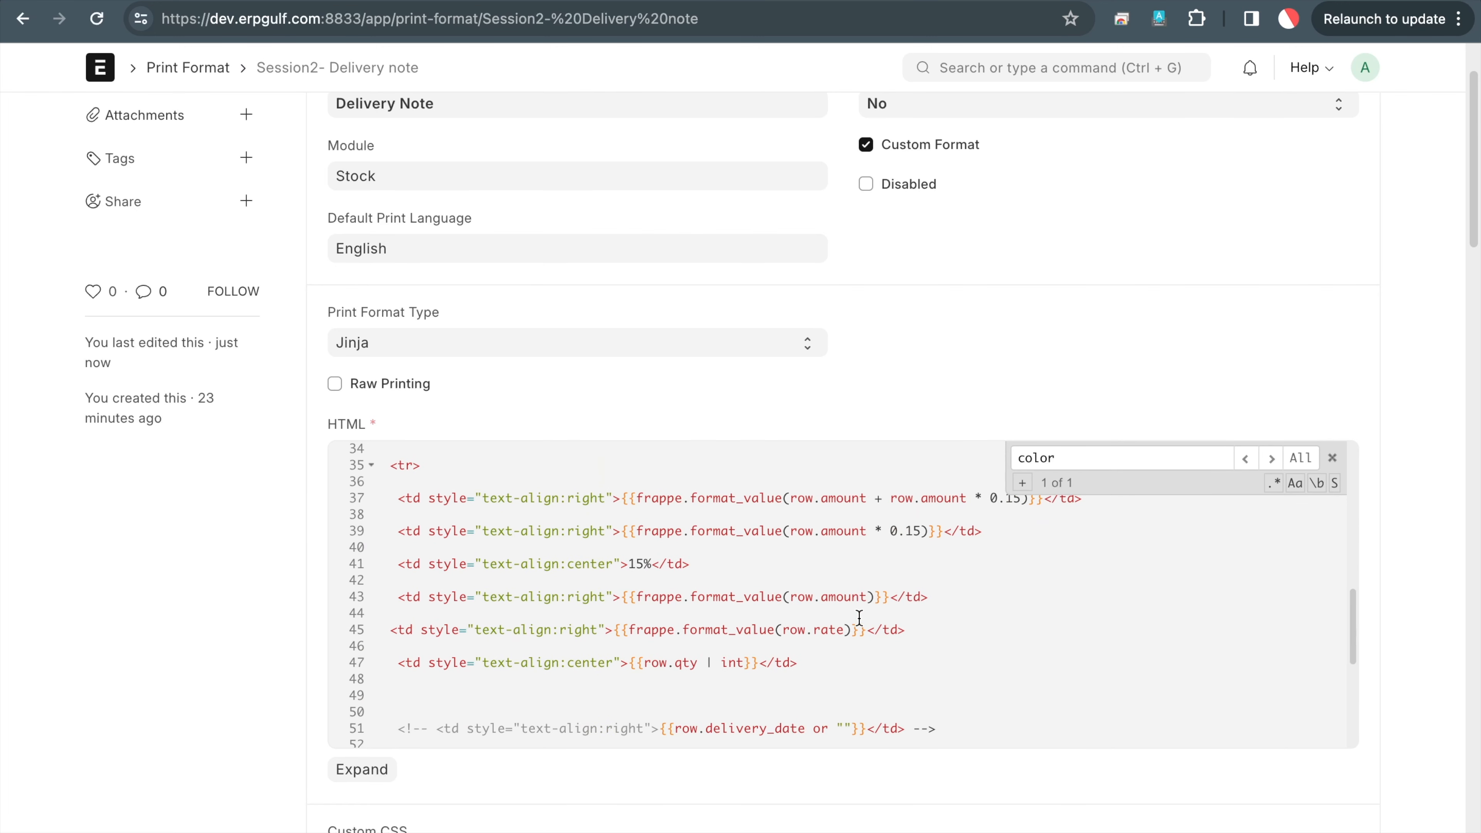
{"action": "scroll", "coordinate": [870, 530], "scroll_direction": "down", "scroll_amount": 4}
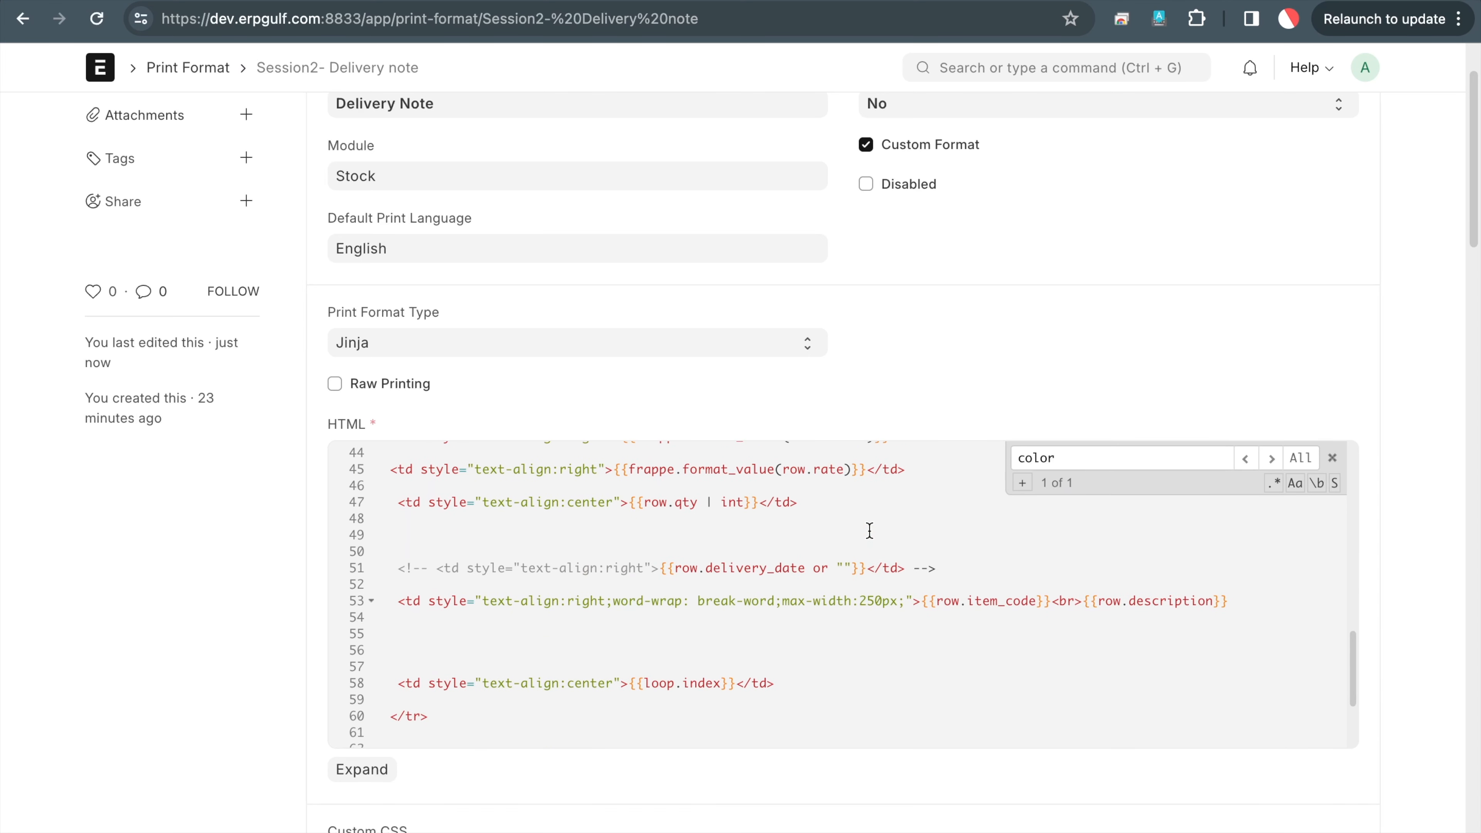
{"action": "scroll", "coordinate": [870, 531], "scroll_direction": "up", "scroll_amount": 4}
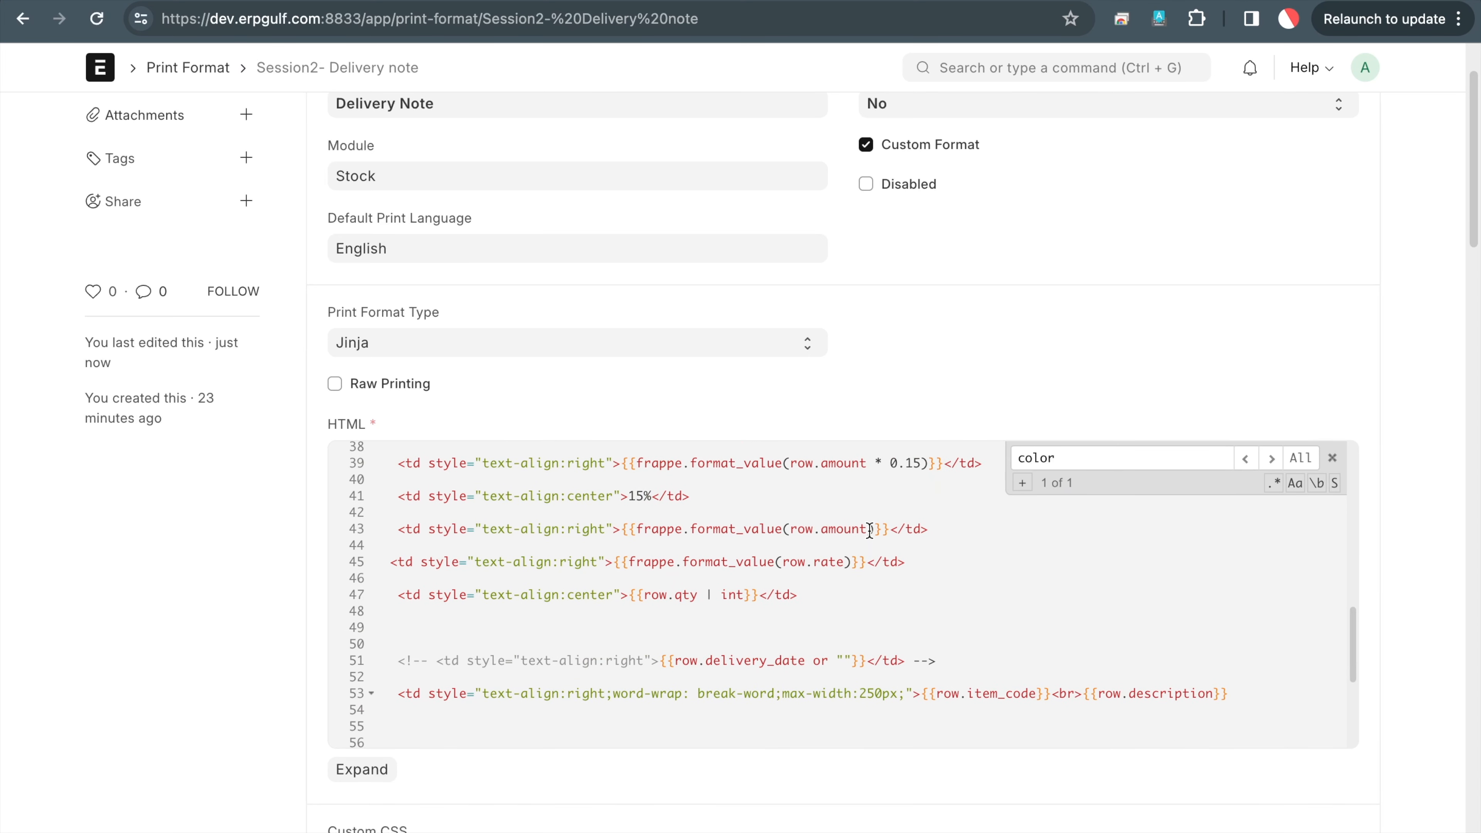
Begin the macro call {{get_serail on empty line 49 of the item row
{"action": "left_click", "coordinate": [848, 632]}
{"action": "key", "text": "Up"}
{"action": "key", "text": "Down"}
{"action": "type", "text": "{{get_seraila"}
{"action": "key", "text": "BackSpace"}
{"action": "key", "text": "BackSpace"}
{"action": "key", "text": "BackSpace"}
{"action": "type", "text": "il"}
{"action": "scroll", "coordinate": [908, 606], "scroll_direction": "up", "scroll_amount": 10}
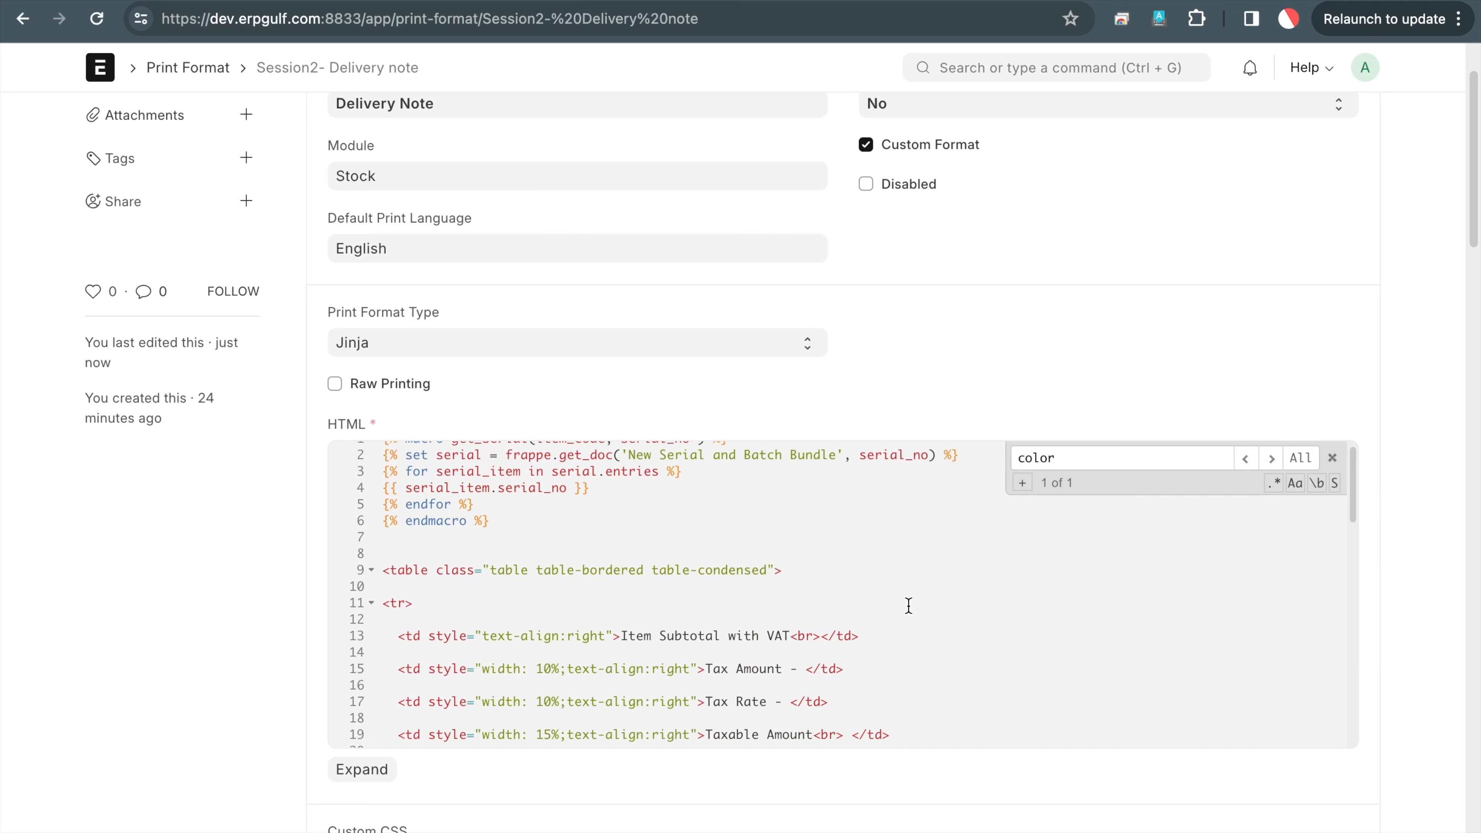
{"action": "scroll", "coordinate": [909, 606], "scroll_direction": "down", "scroll_amount": 10}
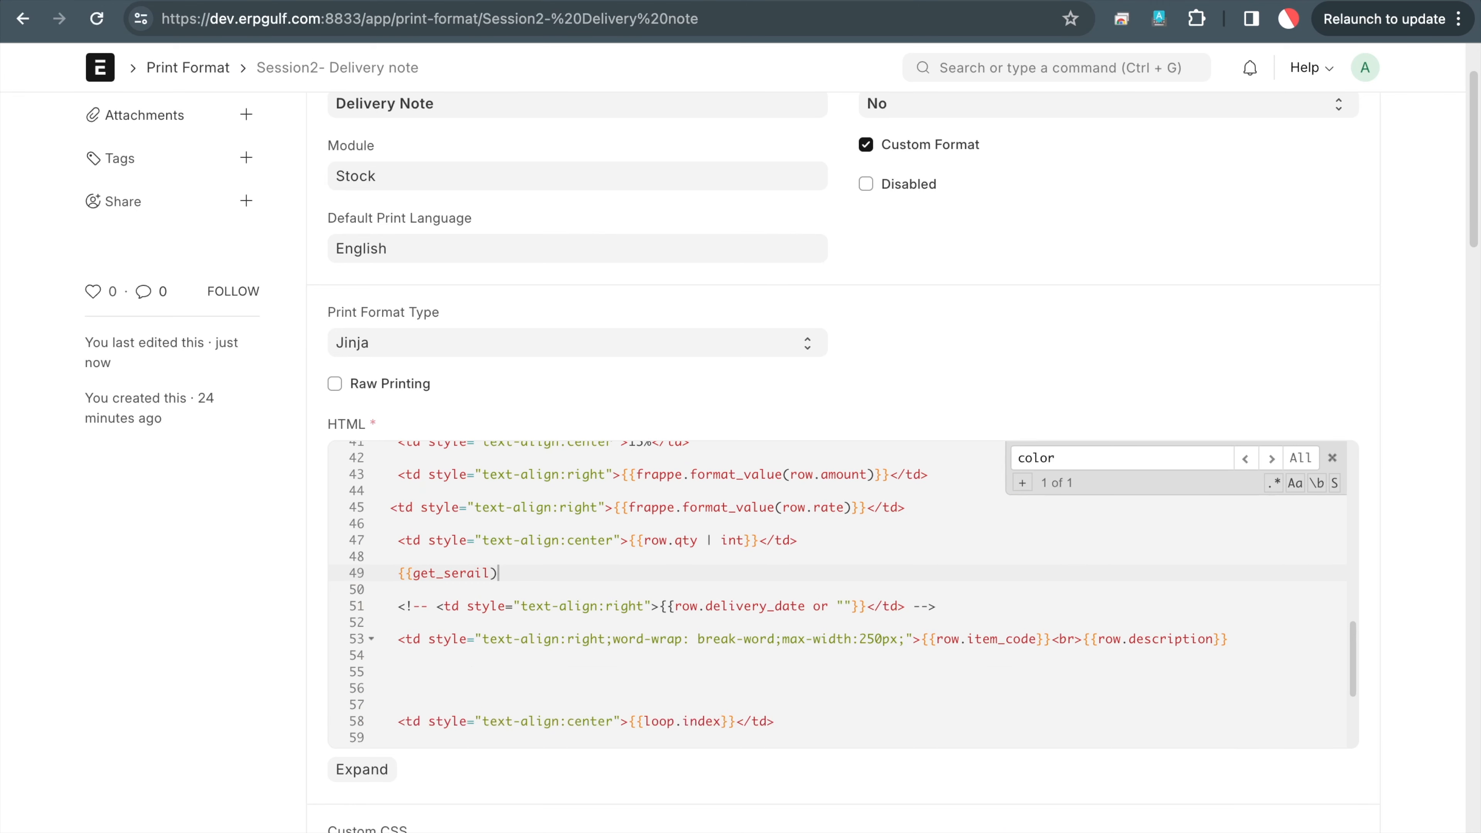
Finish line 49 as {{get_serail(row.item_code, row.serial_and_batch_bundle)}}, dropping the extra parenthesis, and save
{"action": "type", "text": "())_"}
{"action": "key", "text": "BackSpace"}
{"action": "key", "text": "BackSpace"}
{"action": "key", "text": "BackSpace"}
{"action": "key", "text": "BackSpace"}
{"action": "type", "text": "("}
{"action": "type", "text": "row."}
{"action": "type", "text": "item_code"}
{"action": "type", "text": ","}
{"action": "type", "text": " ro"}
{"action": "type", "text": "w.seial"}
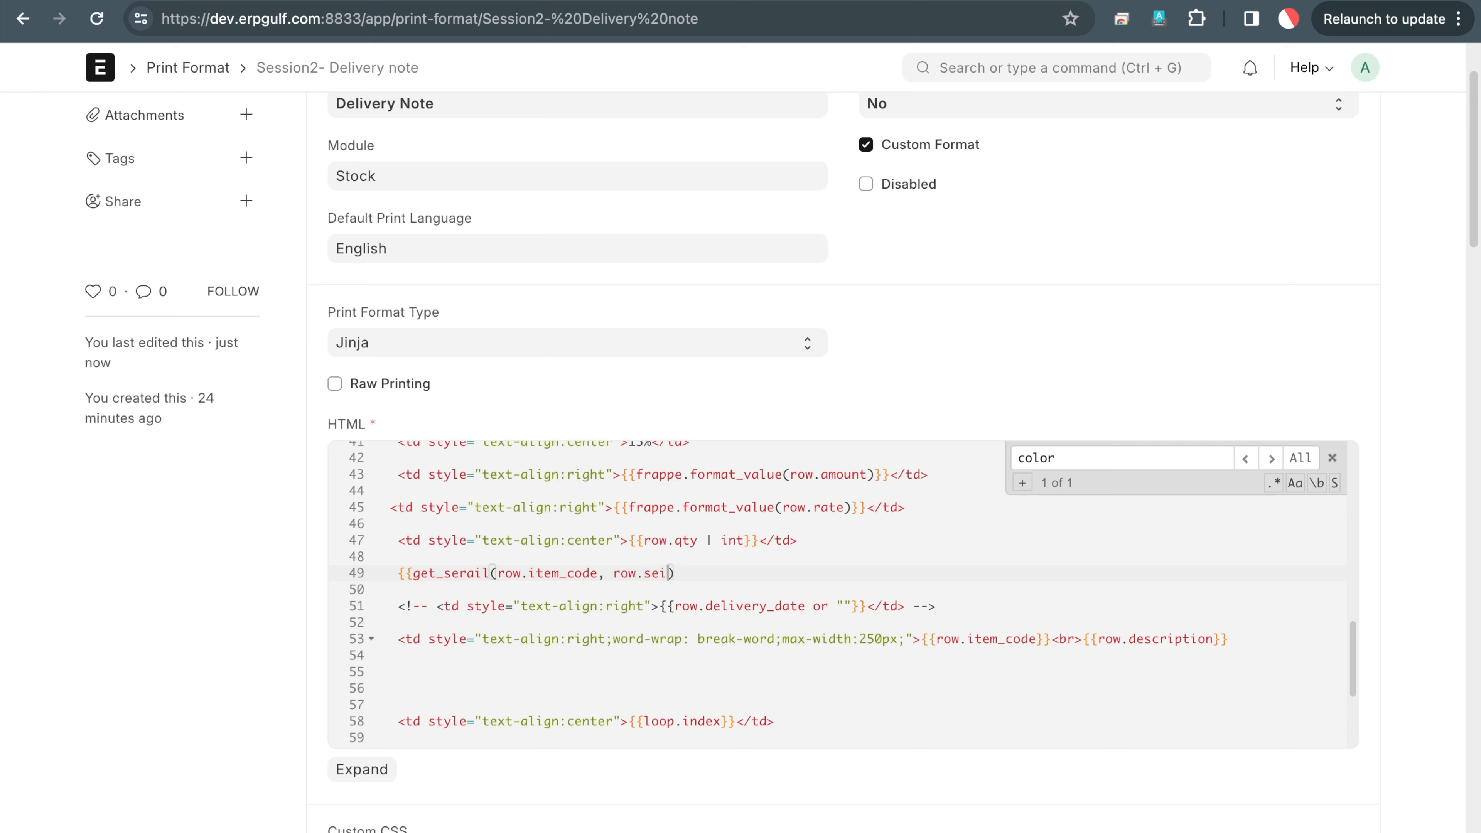
{"action": "type", "text": "_"}
{"action": "key", "text": "BackSpace"}
{"action": "key", "text": "BackSpace"}
{"action": "key", "text": "BackSpace"}
{"action": "key", "text": "BackSpace"}
{"action": "type", "text": "rial_and_batch_bundle"}
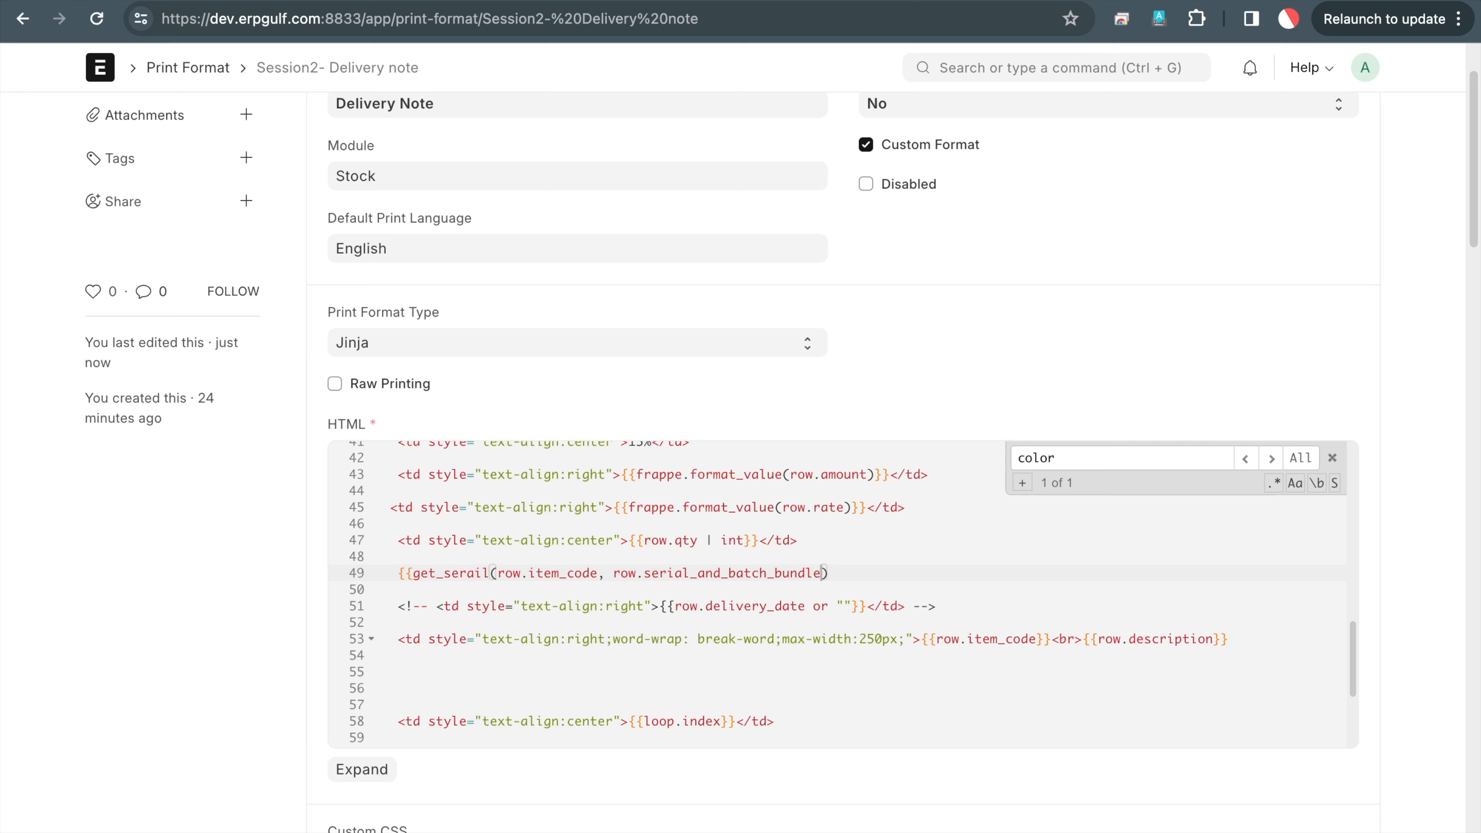
{"action": "type", "text": ")"}
{"action": "type", "text": "}}"}
{"action": "key", "text": "Delete"}
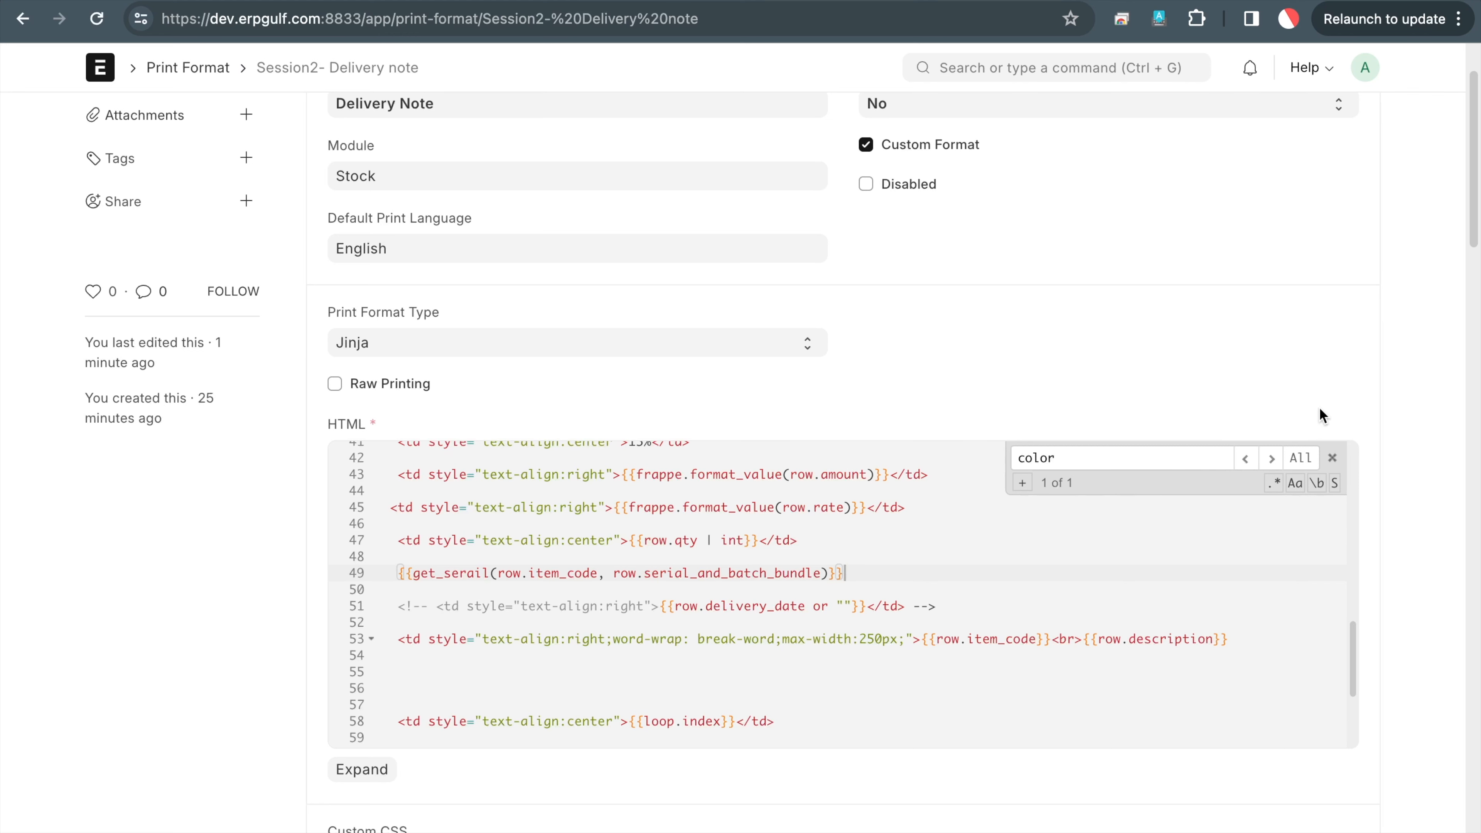
{"action": "scroll", "coordinate": [1323, 413], "scroll_direction": "up", "scroll_amount": 1}
{"action": "left_click", "coordinate": [1361, 126]}
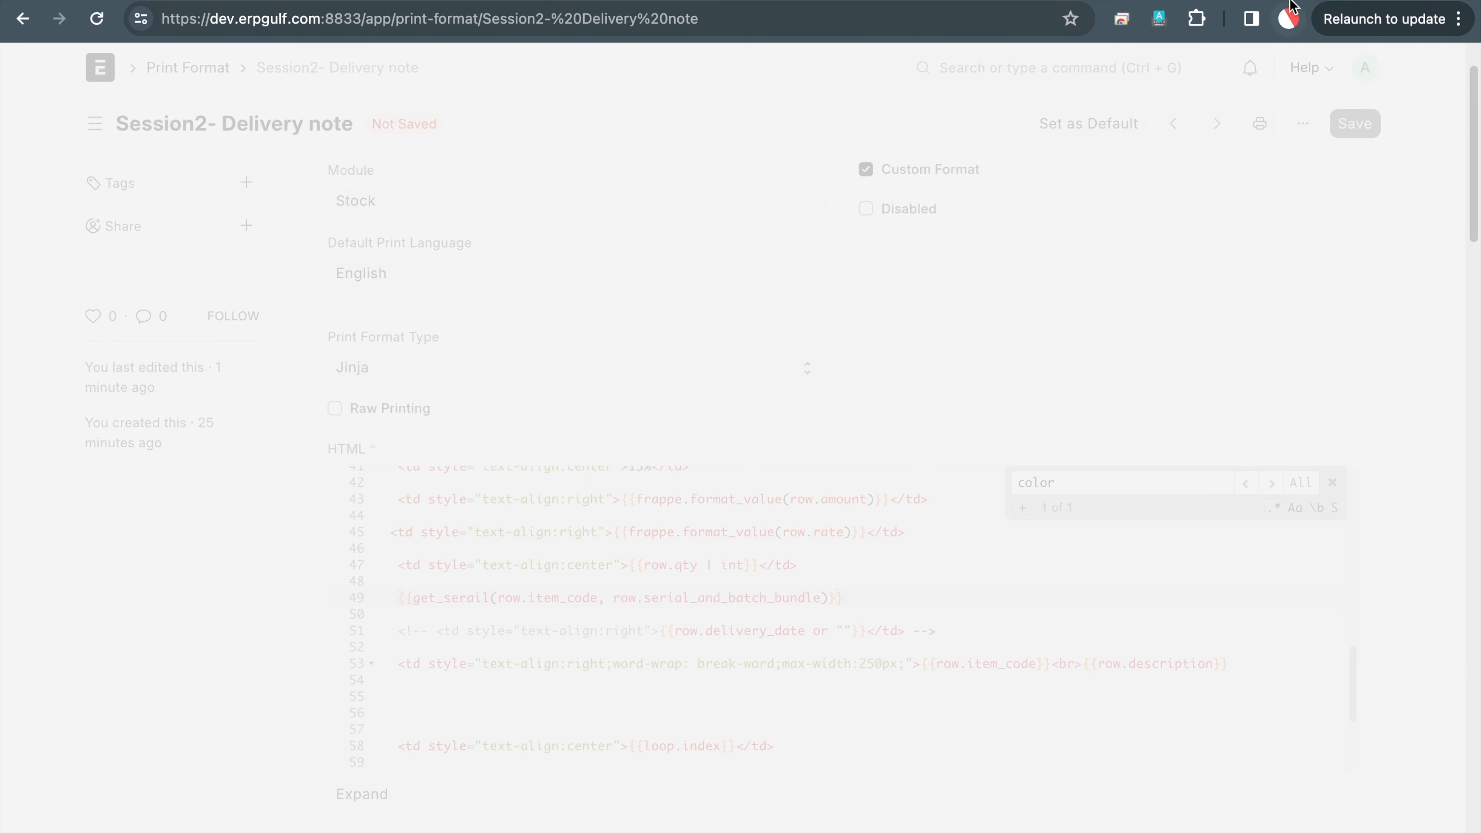
Refresh the delivery note preview and dismiss the 'get_serail is undefined' error
{"action": "key", "text": "ctrl+Tab"}
{"action": "left_click", "coordinate": [1152, 129]}
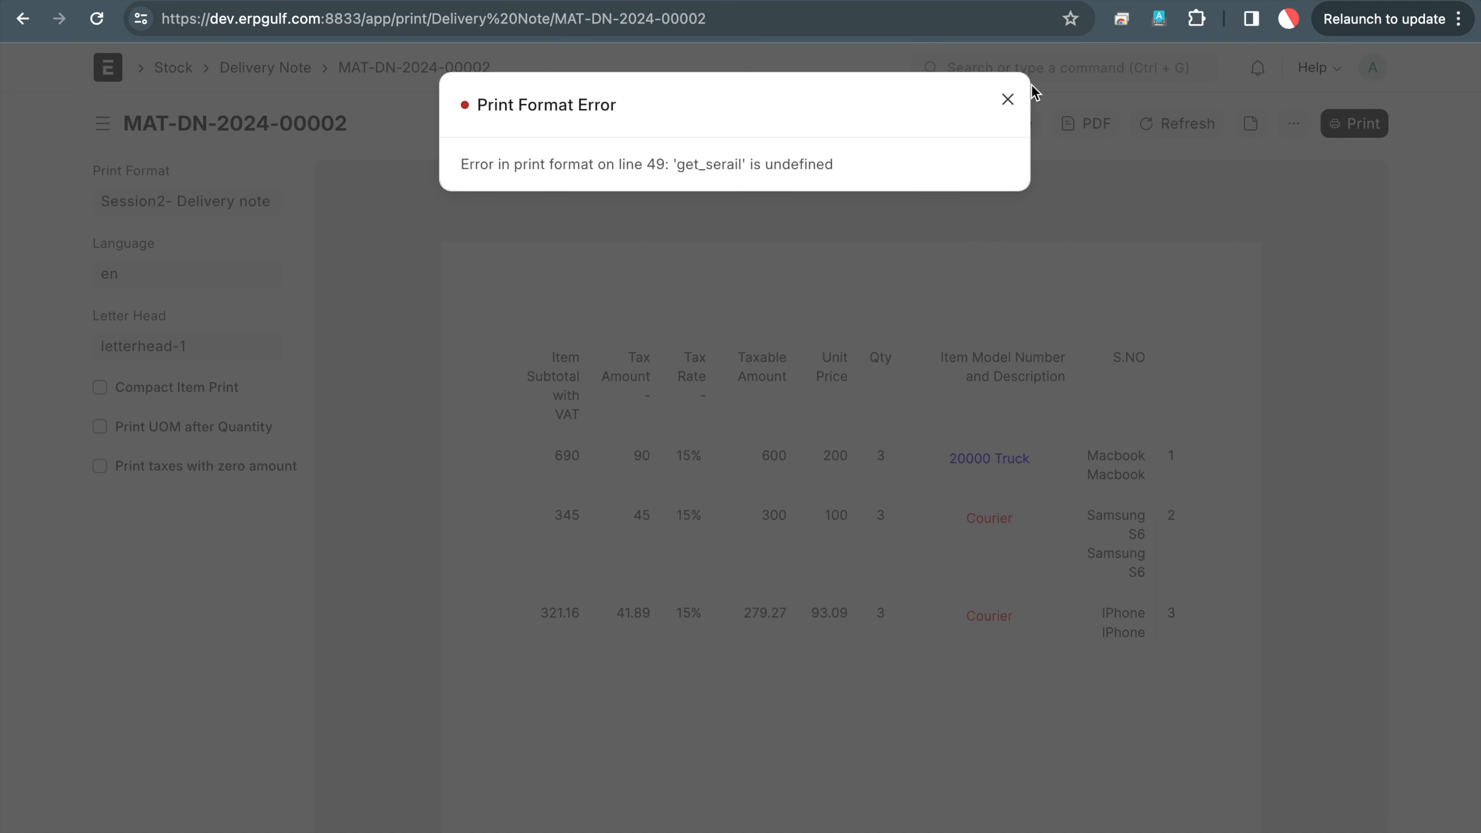
{"action": "left_click", "coordinate": [1008, 100]}
{"action": "left_click", "coordinate": [1078, 2]}
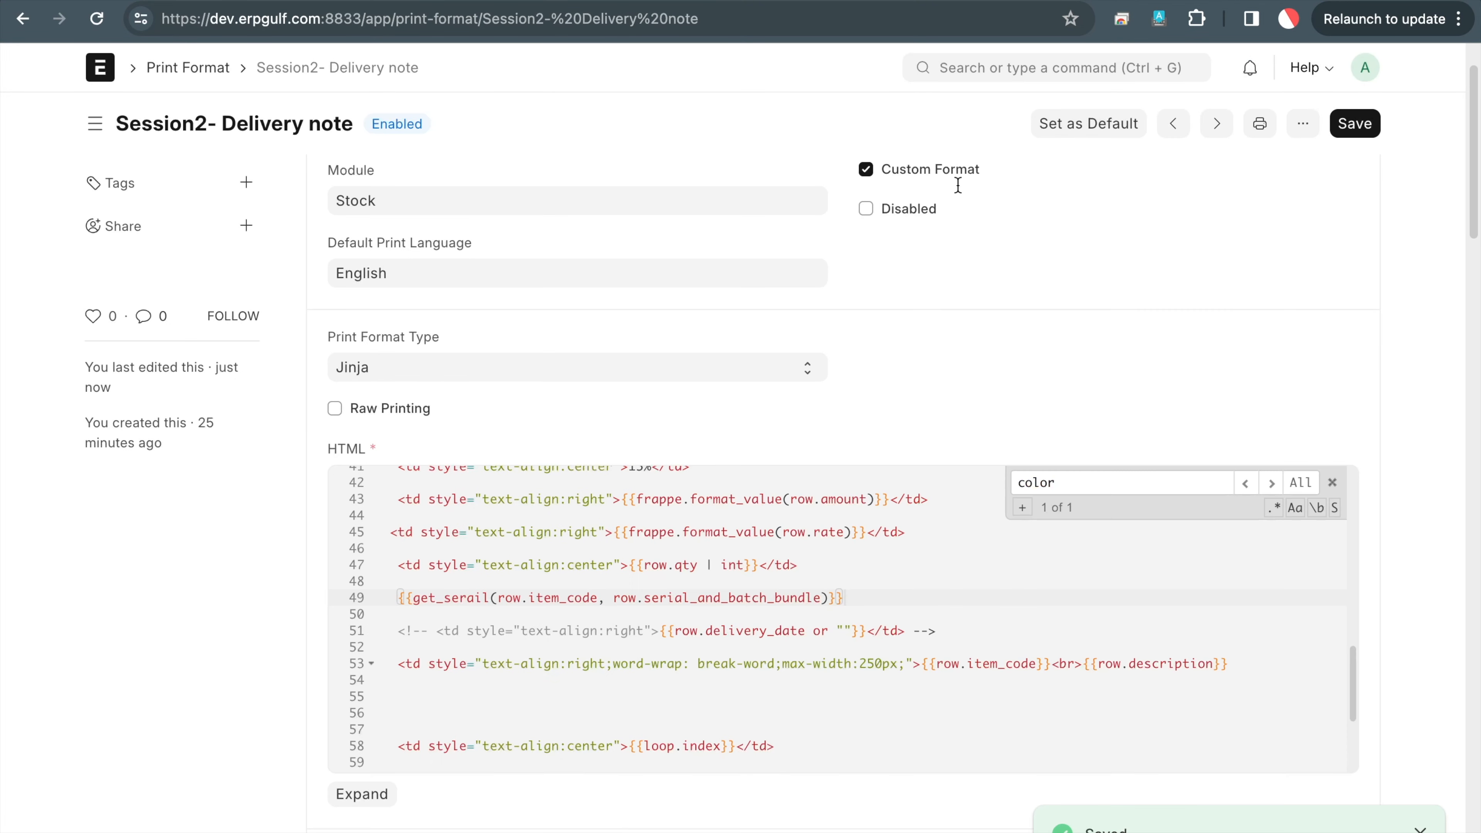
{"action": "scroll", "coordinate": [748, 532], "scroll_direction": "up", "scroll_amount": 10}
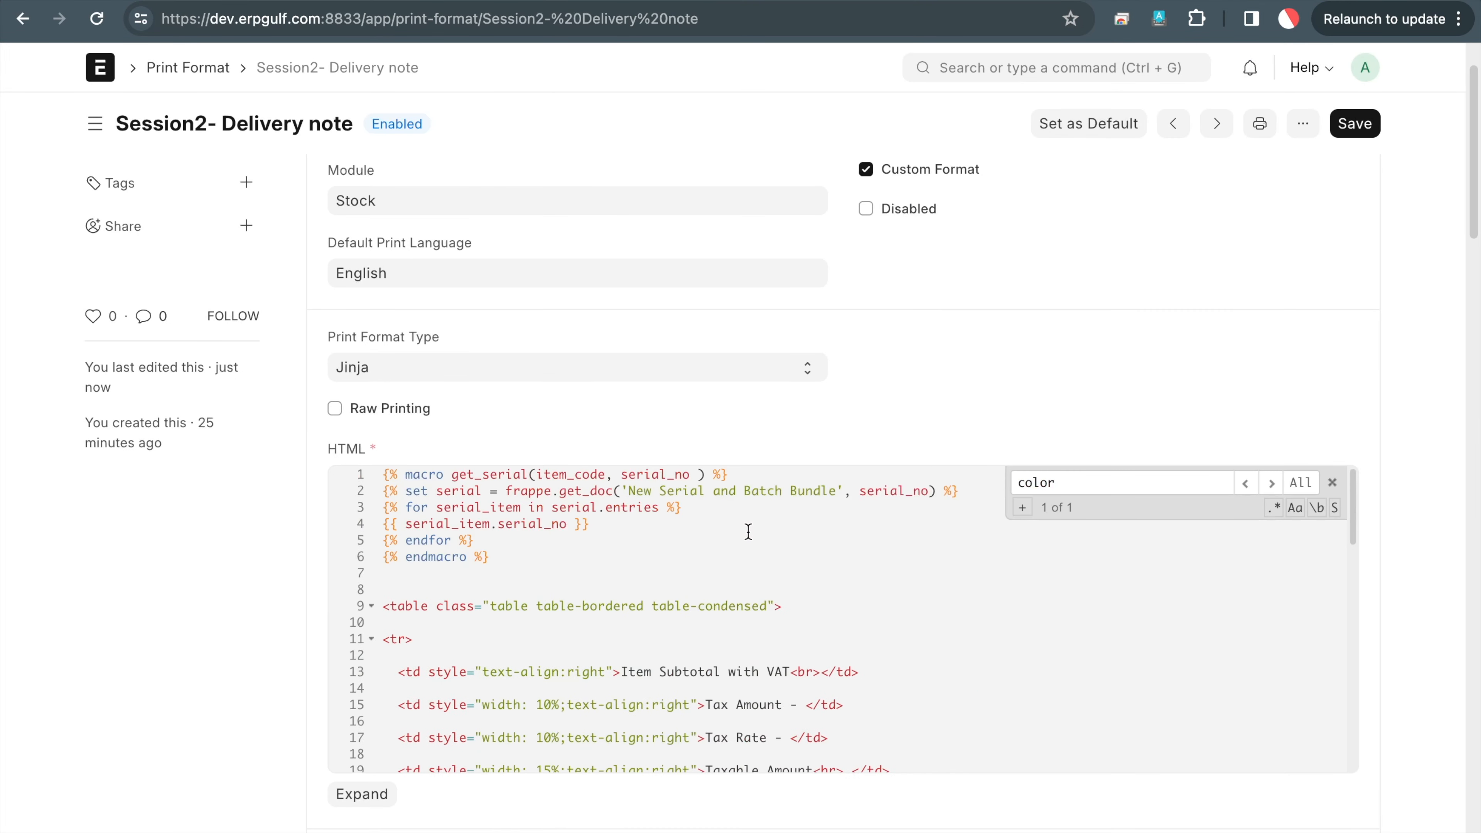
Retype line 49's call as get_serial to match the macro name and save
{"action": "double_click", "coordinate": [497, 473]}
{"action": "scroll", "coordinate": [584, 611], "scroll_direction": "down", "scroll_amount": 10}
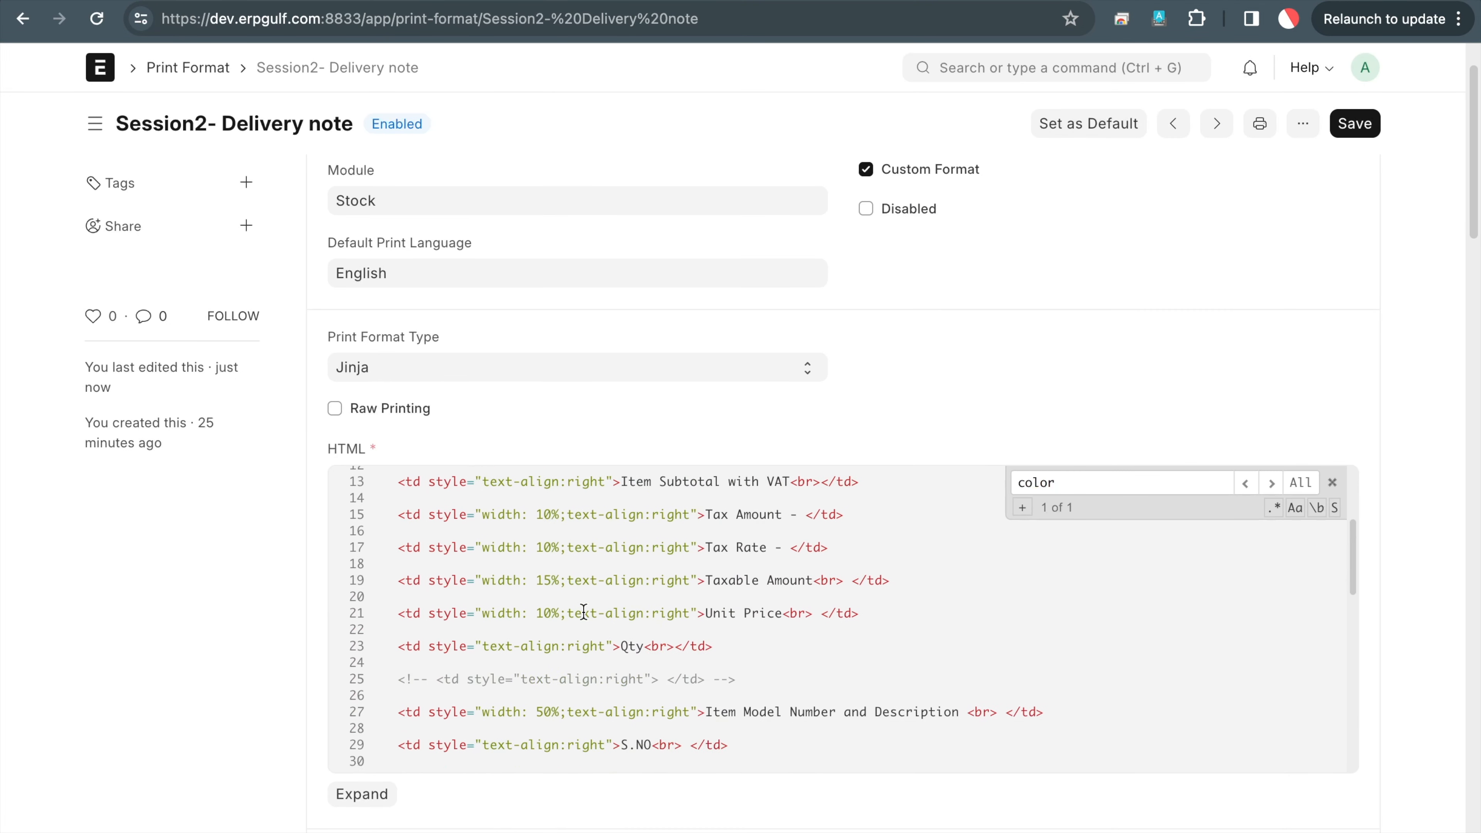
{"action": "scroll", "coordinate": [583, 611], "scroll_direction": "down", "scroll_amount": 1}
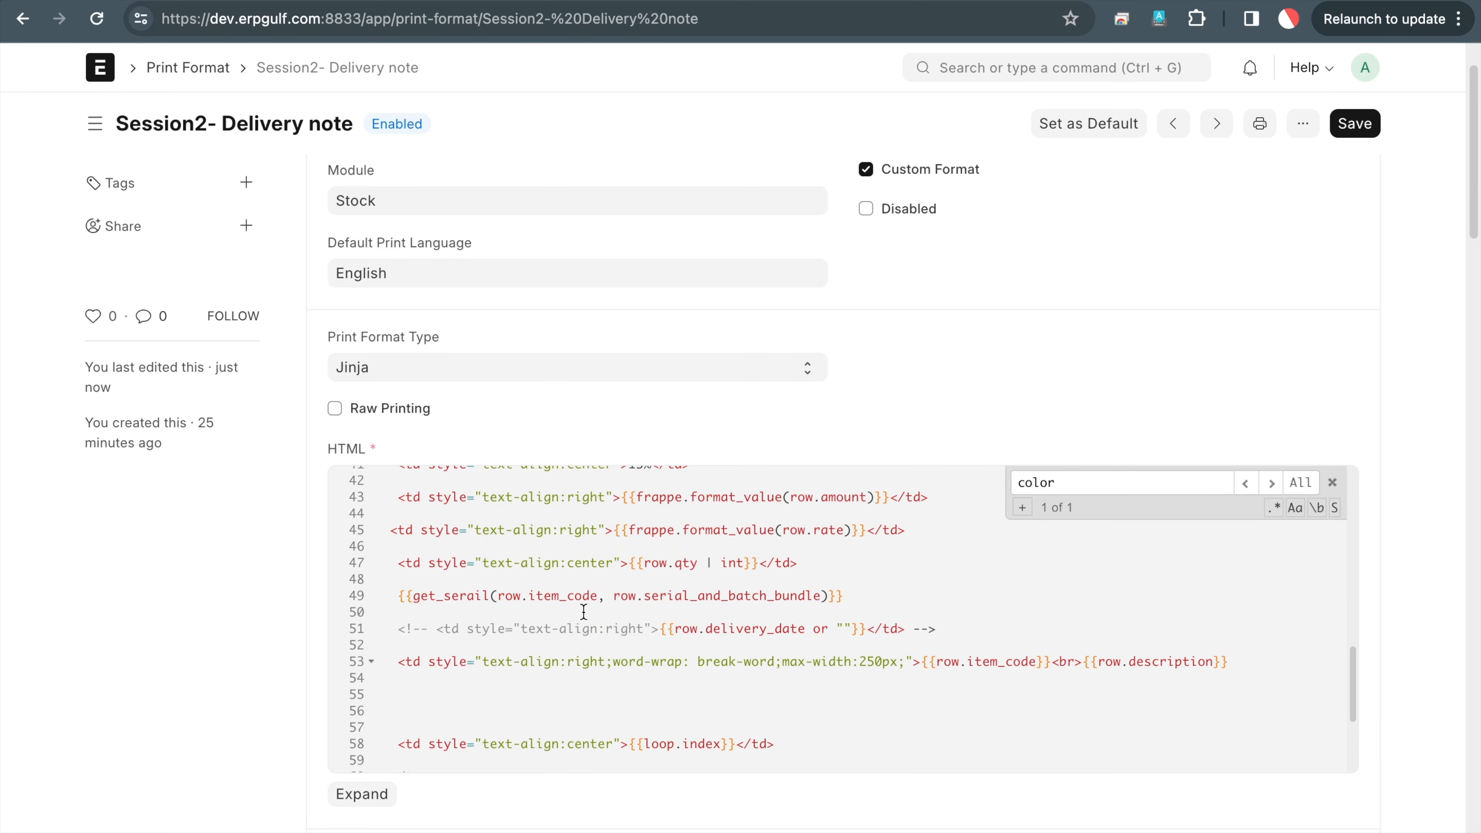
{"action": "double_click", "coordinate": [449, 595]}
{"action": "type", "text": "get_serial"}
{"action": "left_click", "coordinate": [1365, 130]}
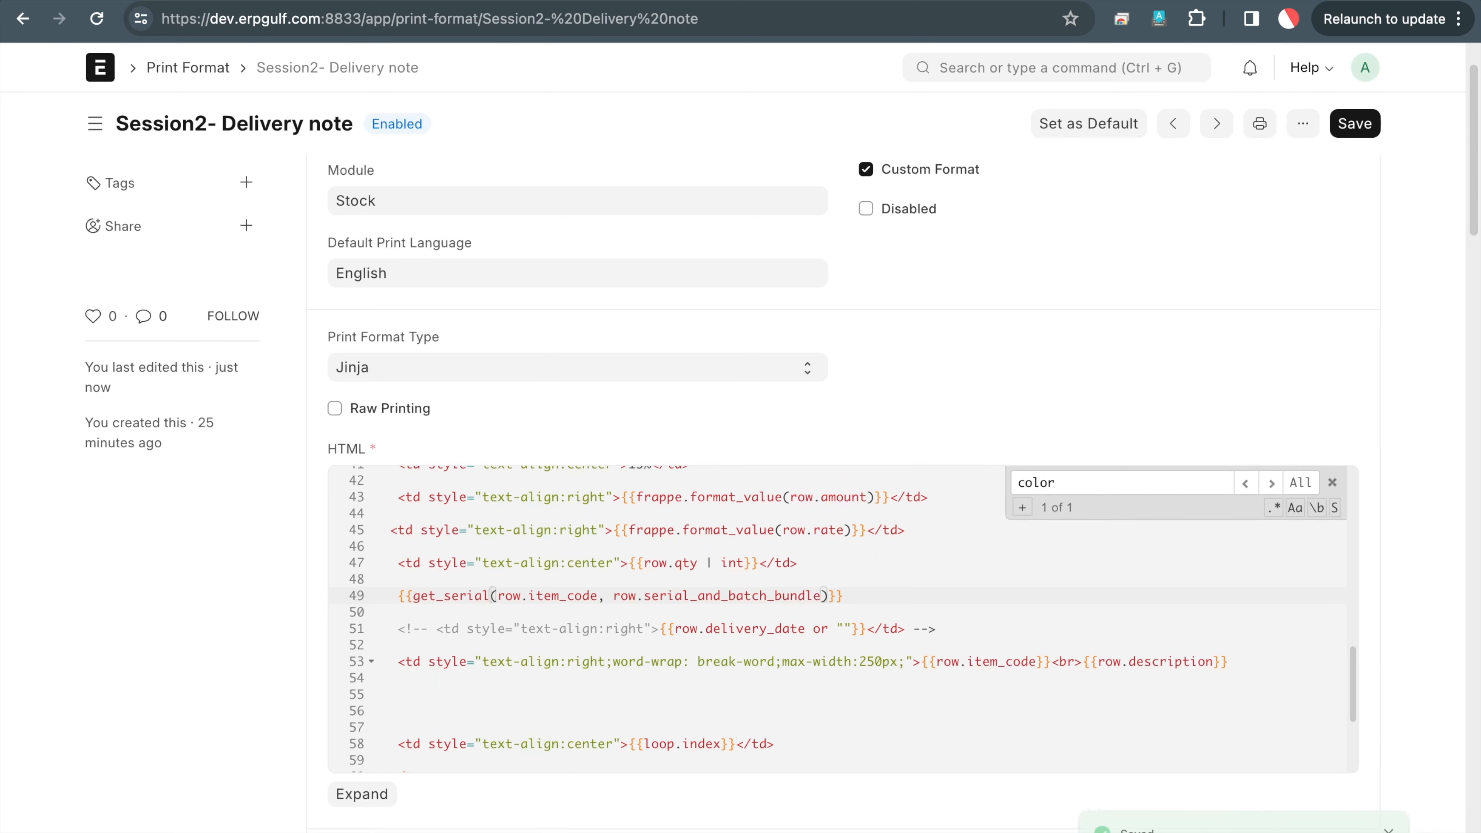
{"action": "left_click", "coordinate": [1143, 2]}
Refresh the preview and read the module-import error about the missing doctype path
{"action": "left_click", "coordinate": [1184, 132]}
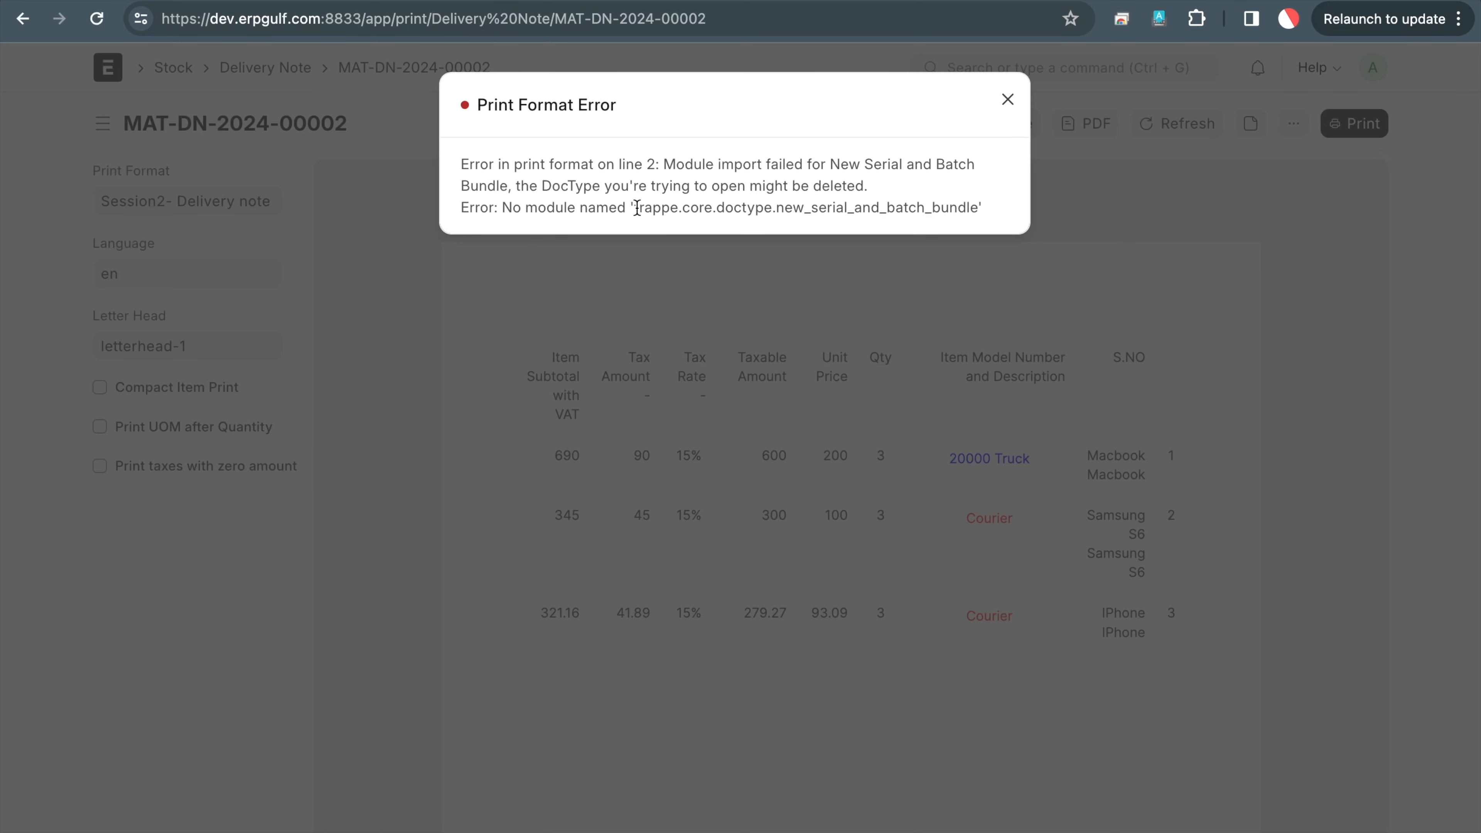
{"action": "left_click_drag", "start_coordinate": [637, 208], "coordinate": [810, 212]}
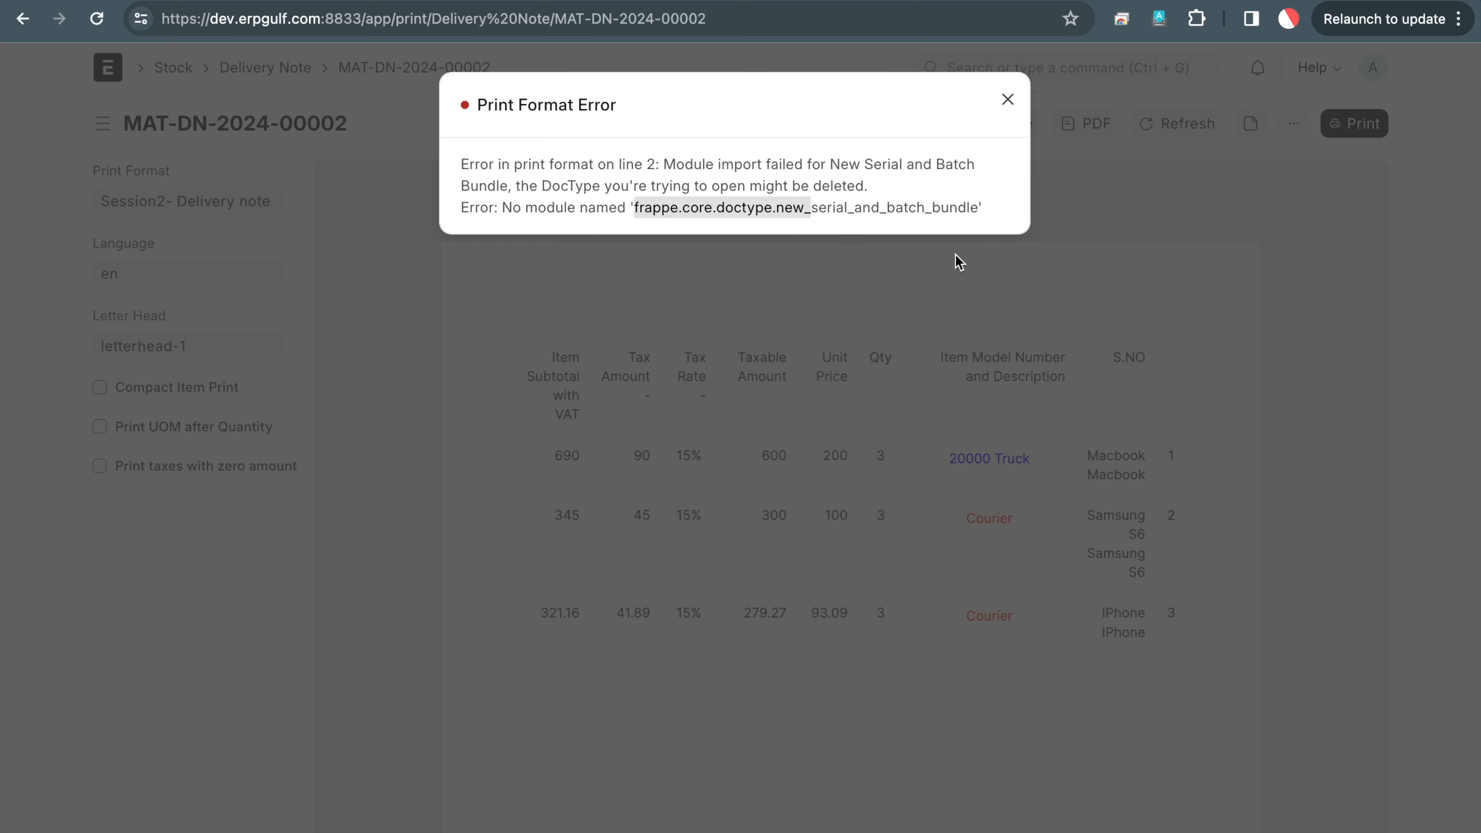
{"action": "left_click", "coordinate": [1008, 100]}
{"action": "left_click", "coordinate": [1111, 1]}
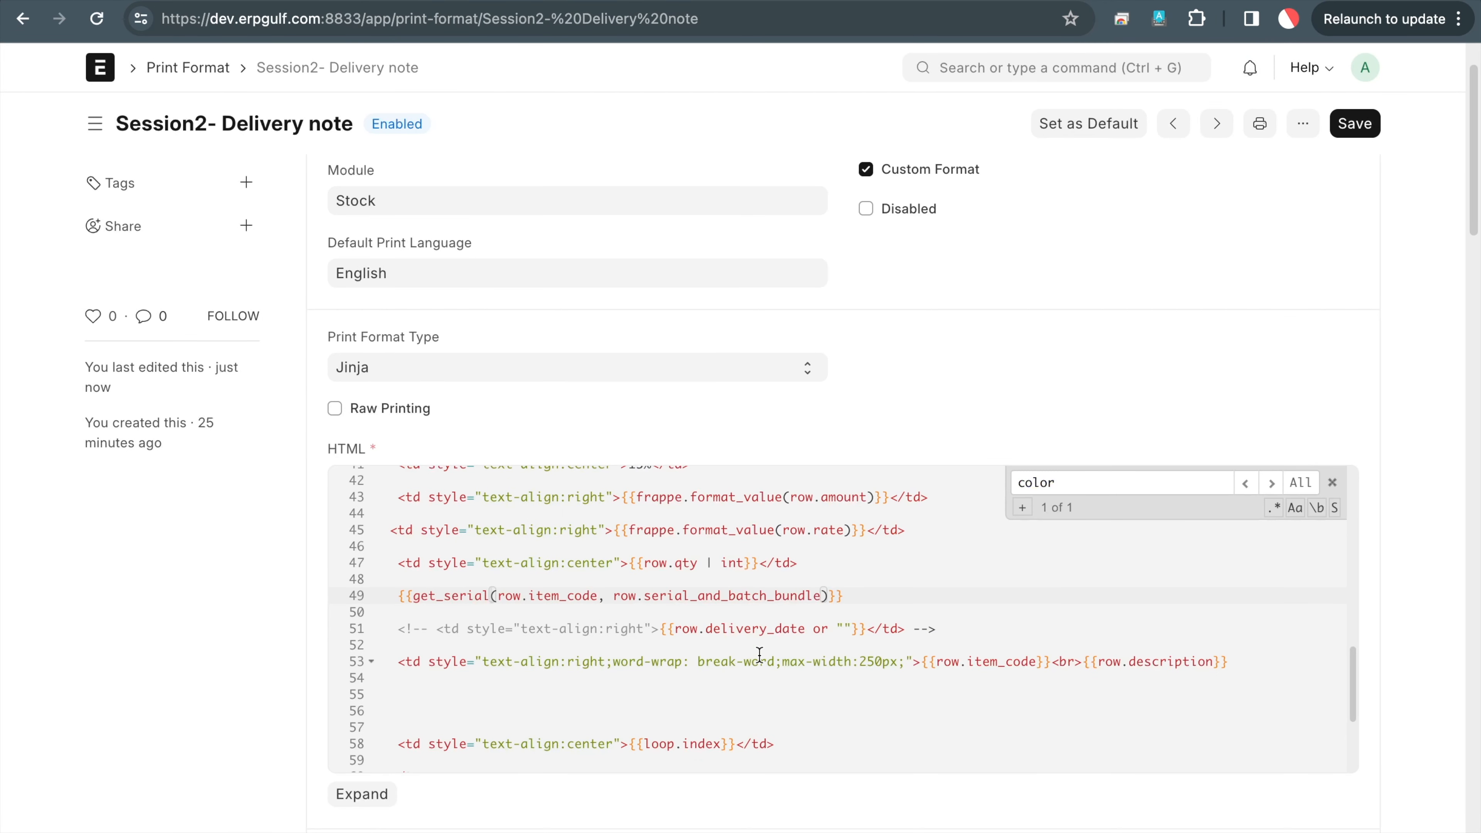
Change 'New Serial and Batch Bundle' to 'Serial and Batch Bundle' on line 2 and save
{"action": "scroll", "coordinate": [760, 655], "scroll_direction": "up", "scroll_amount": 10}
{"action": "scroll", "coordinate": [759, 655], "scroll_direction": "up", "scroll_amount": 1}
{"action": "double_click", "coordinate": [642, 491]}
{"action": "key", "text": "shift+Right"}
{"action": "key", "text": "BackSpace"}
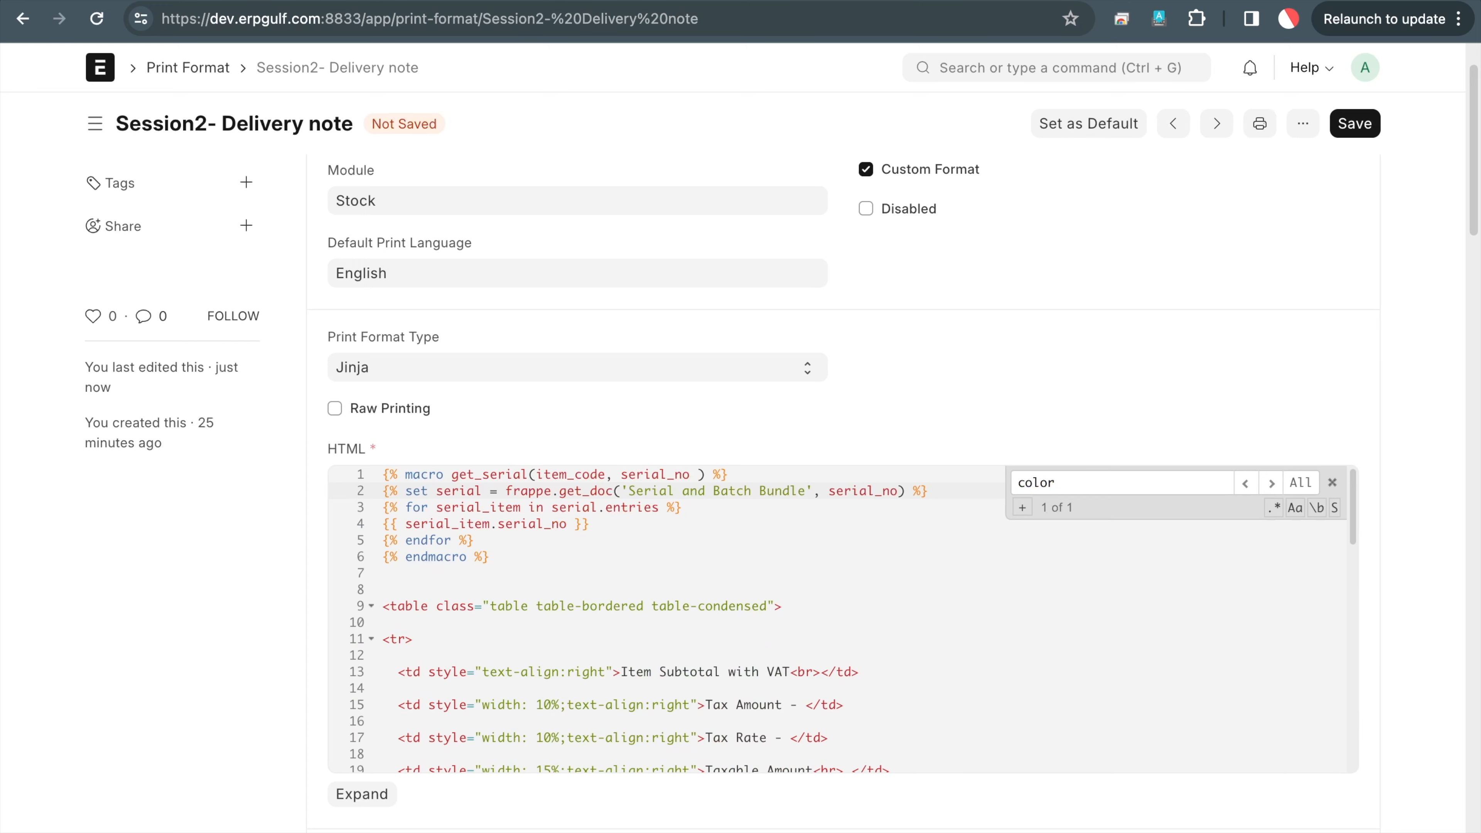
{"action": "left_click", "coordinate": [1354, 124]}
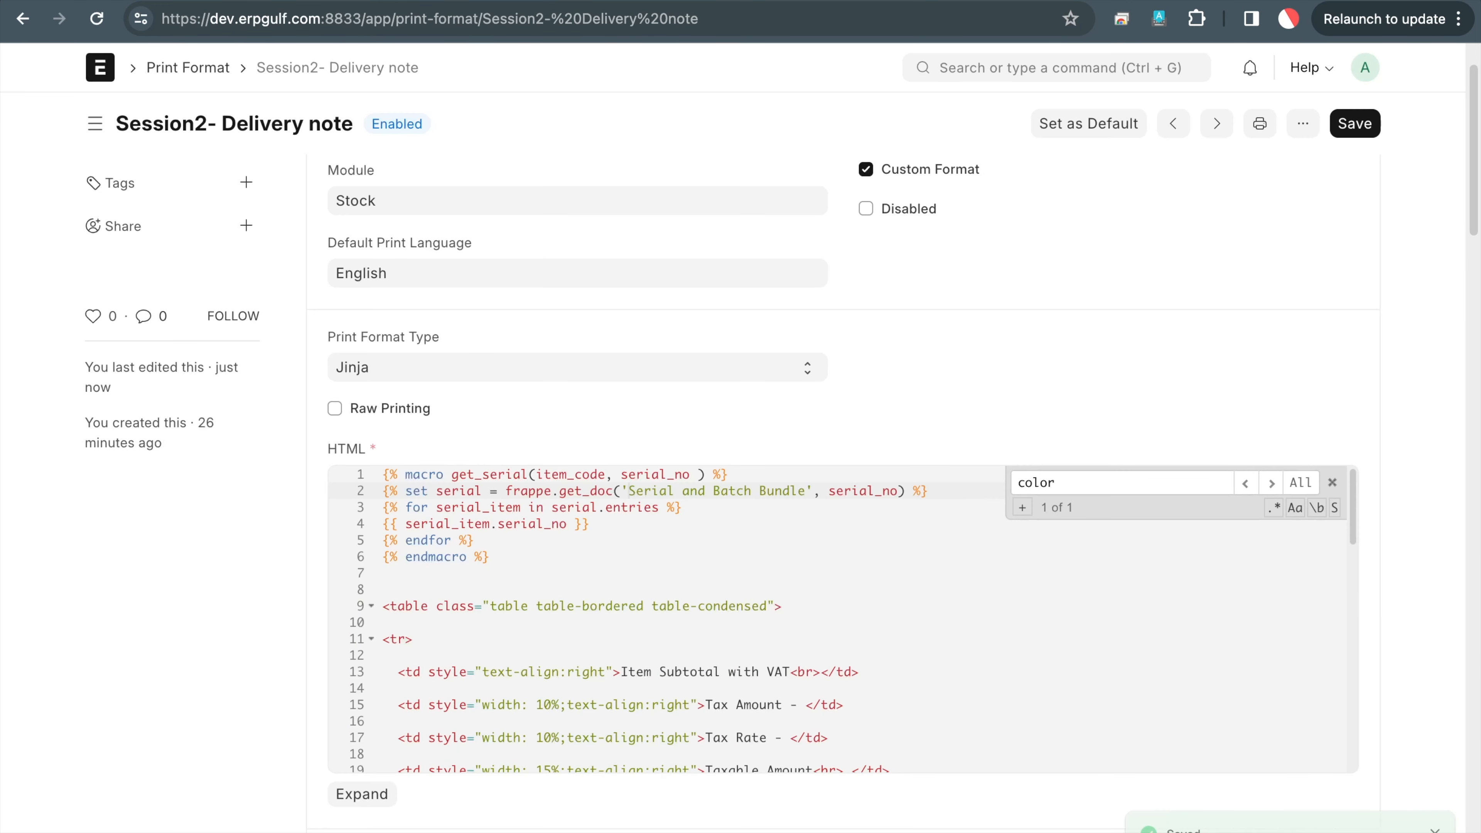
Refresh the preview to confirm all nine serial numbers print above the table
{"action": "key", "text": "ctrl+Tab"}
{"action": "left_click", "coordinate": [1180, 128]}
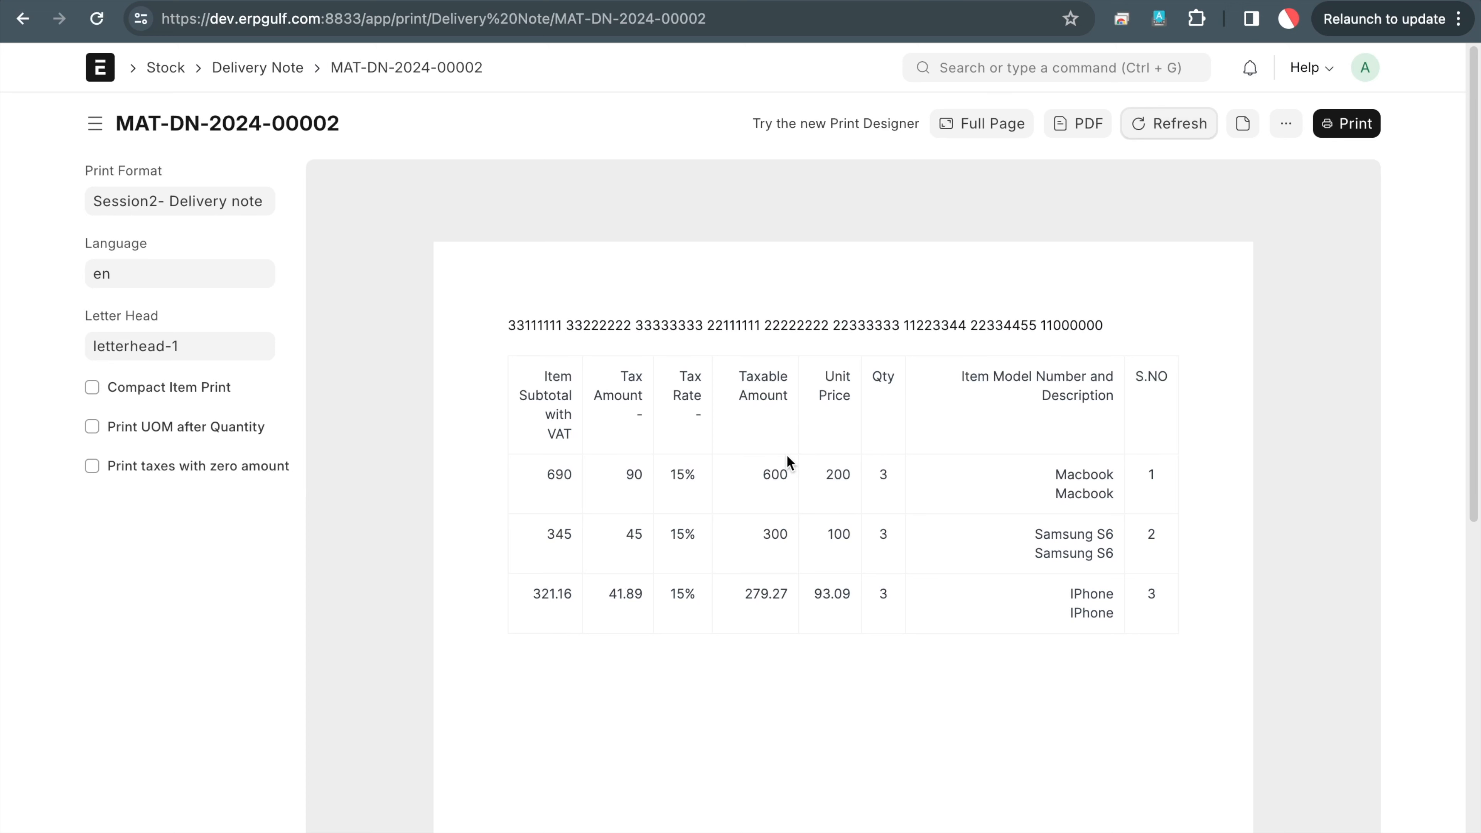
{"action": "mouse_move", "coordinate": [527, 294]}
{"action": "left_mouse_down"}
{"action": "mouse_move", "coordinate": [494, 325]}
{"action": "mouse_move", "coordinate": [1298, 356]}
{"action": "mouse_move", "coordinate": [627, 273]}
{"action": "left_mouse_up"}
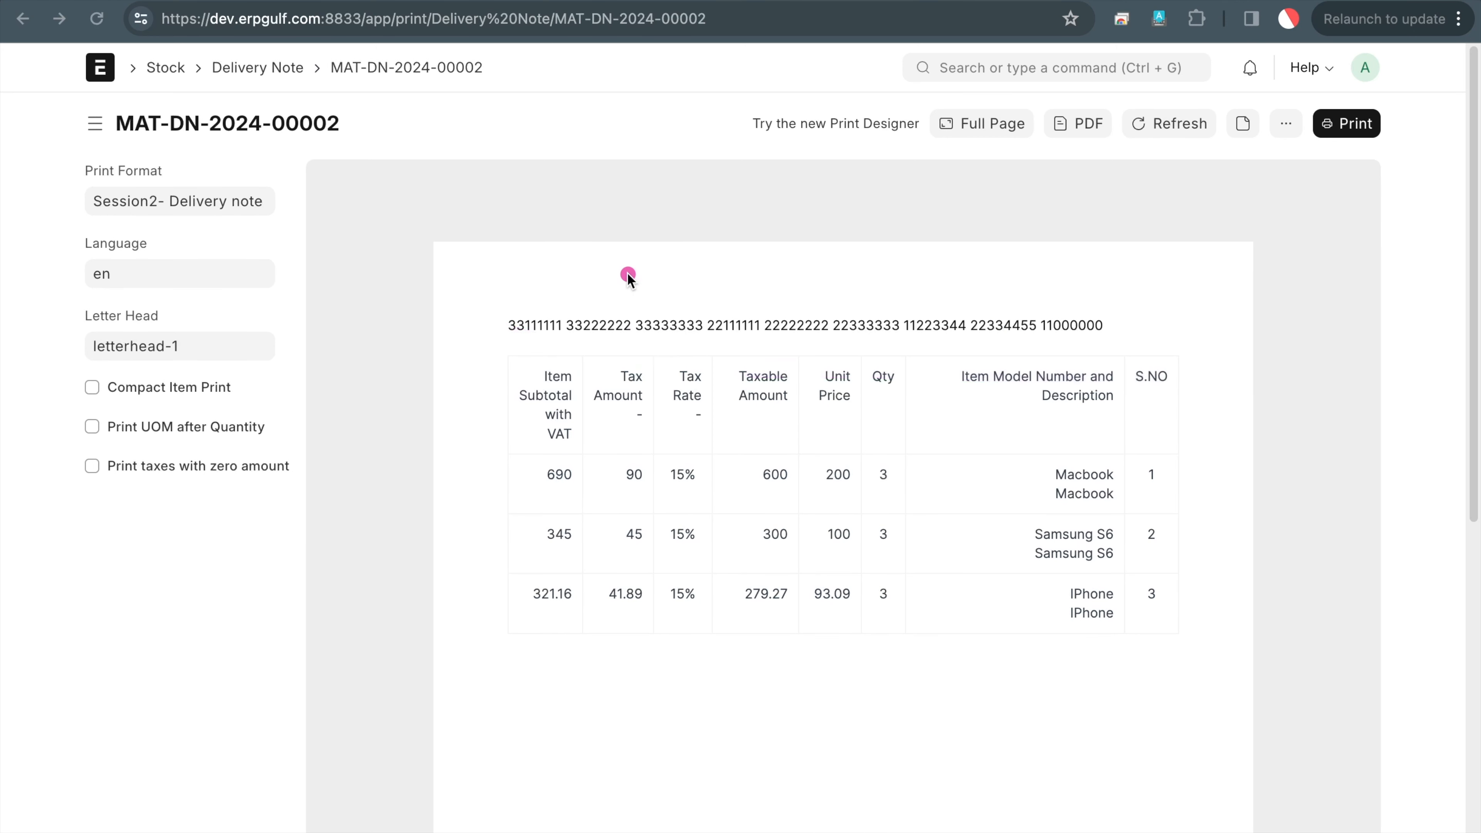
{"action": "left_click", "coordinate": [1114, 1]}
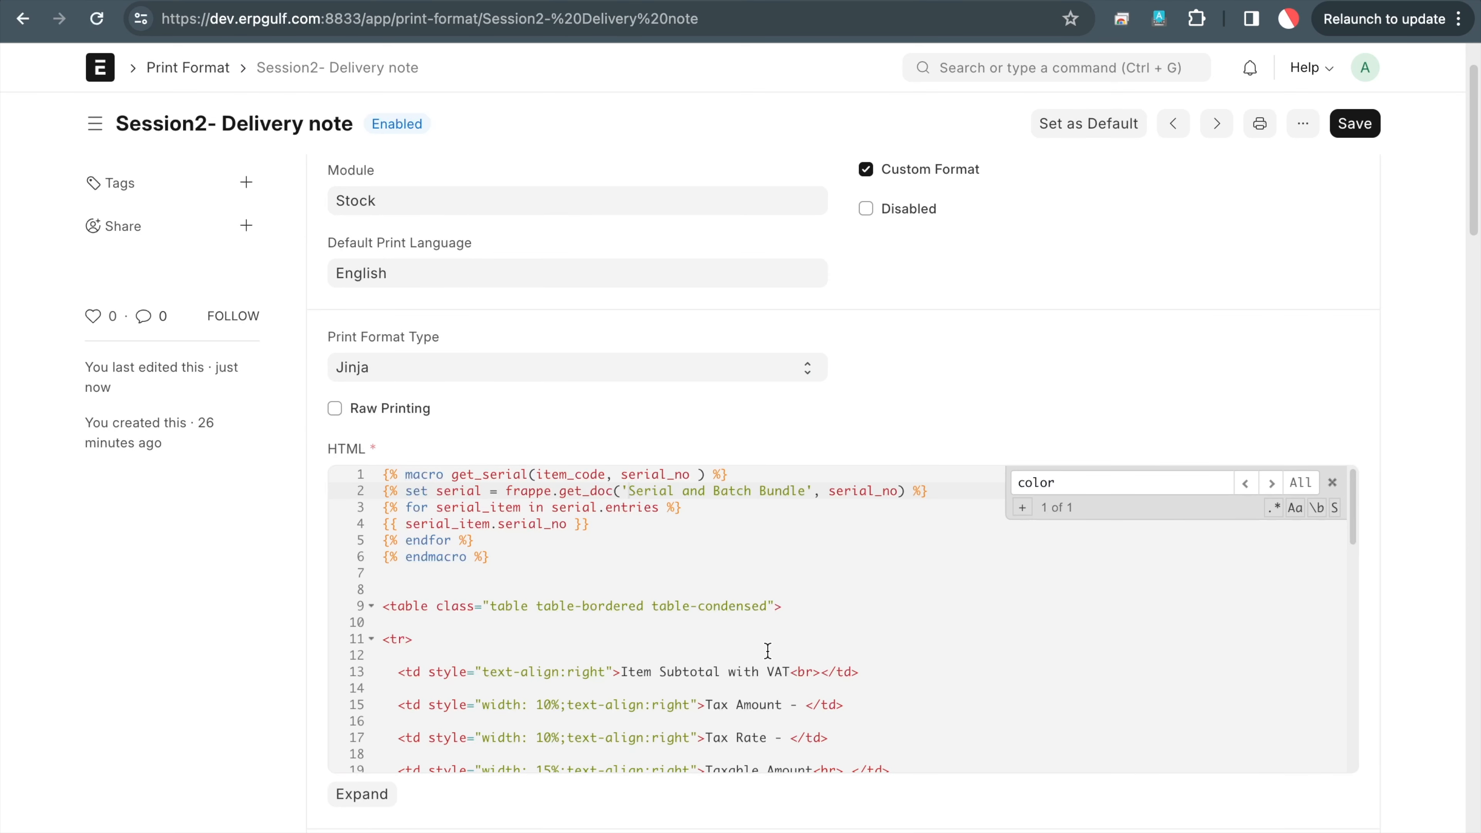
Delete the old get_serial call from line 49
{"action": "scroll", "coordinate": [768, 651], "scroll_direction": "down", "scroll_amount": 6}
{"action": "scroll", "coordinate": [768, 652], "scroll_direction": "down", "scroll_amount": 6}
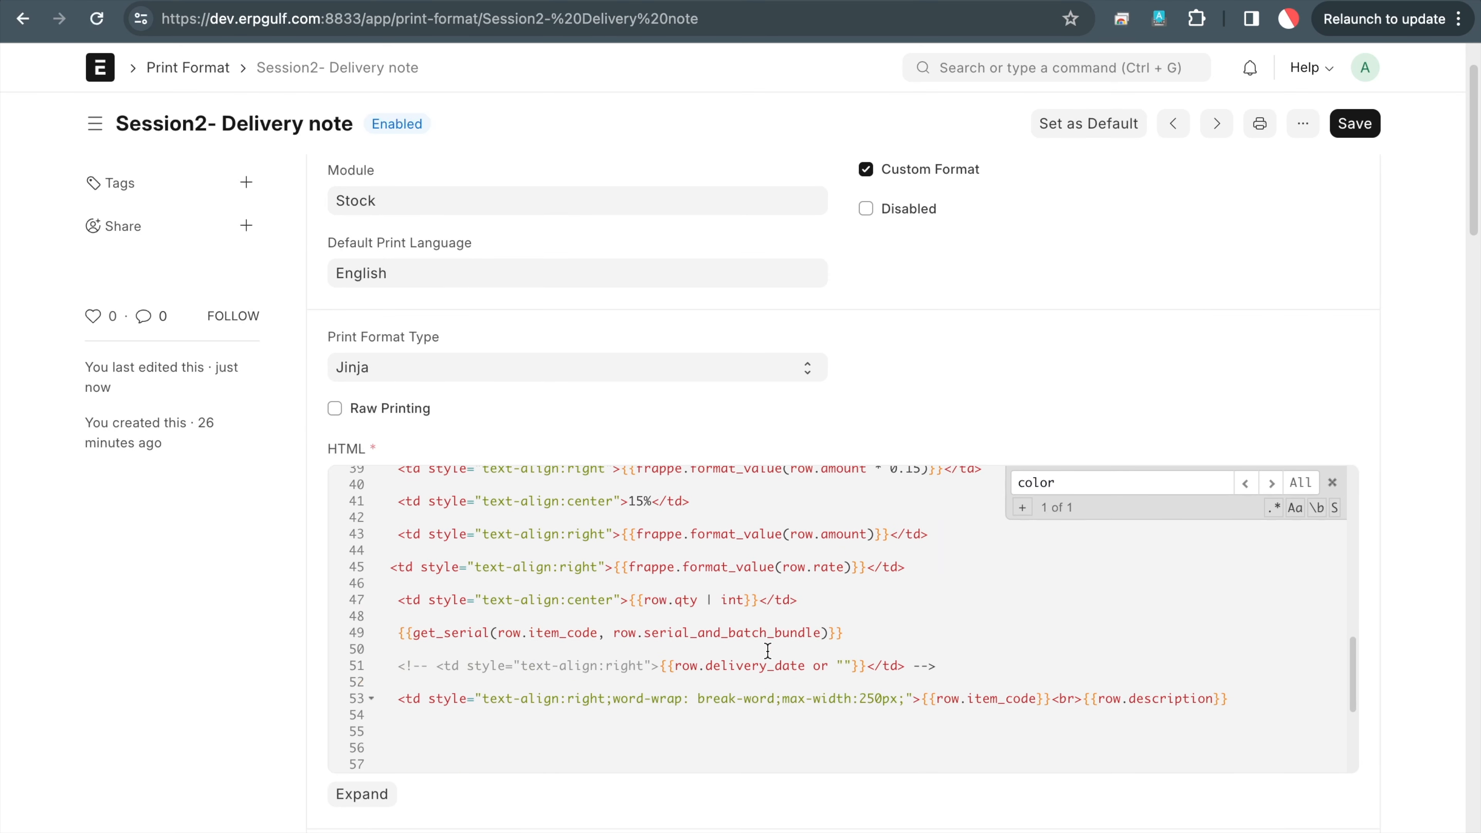
{"action": "left_click", "coordinate": [768, 652]}
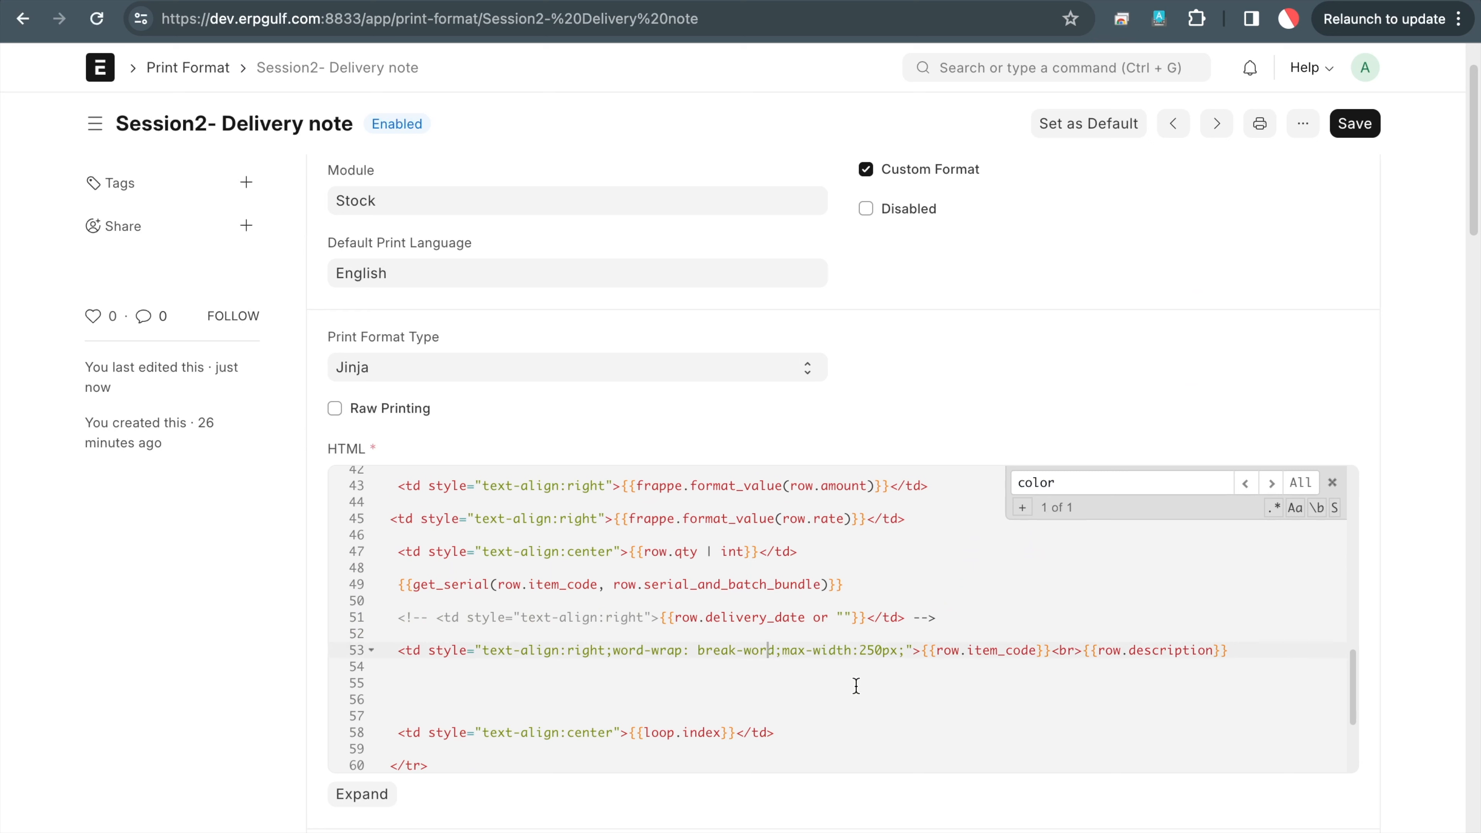
{"action": "left_click", "coordinate": [861, 581]}
{"action": "key", "text": "shift+Up"}
{"action": "key", "text": "shift+Right"}
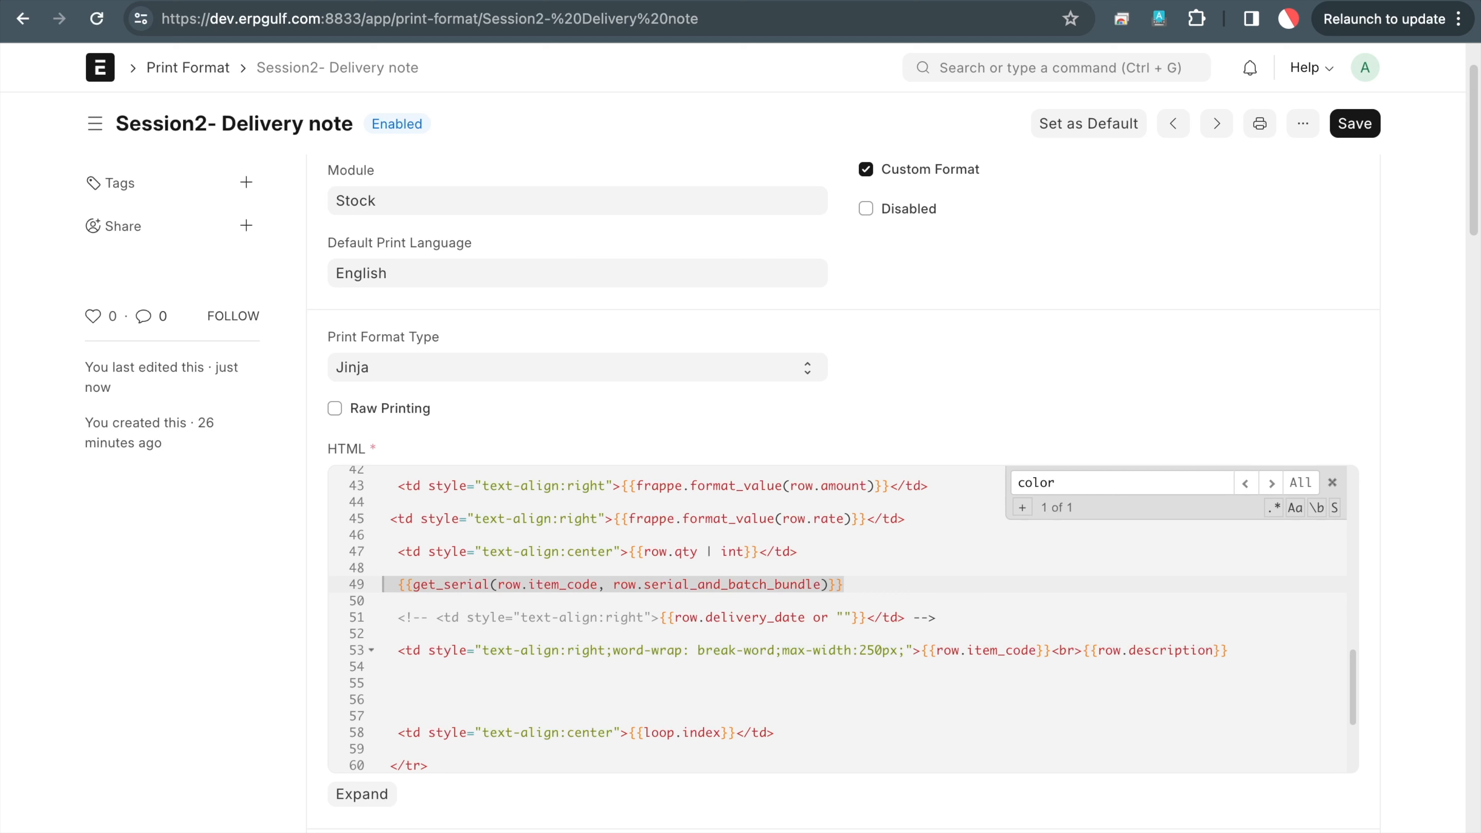
{"action": "key", "text": "BackSpace"}
Remove the leftover {% endif %} tag on line 62
{"action": "key", "text": "Down"}
{"action": "key", "text": "Down"}
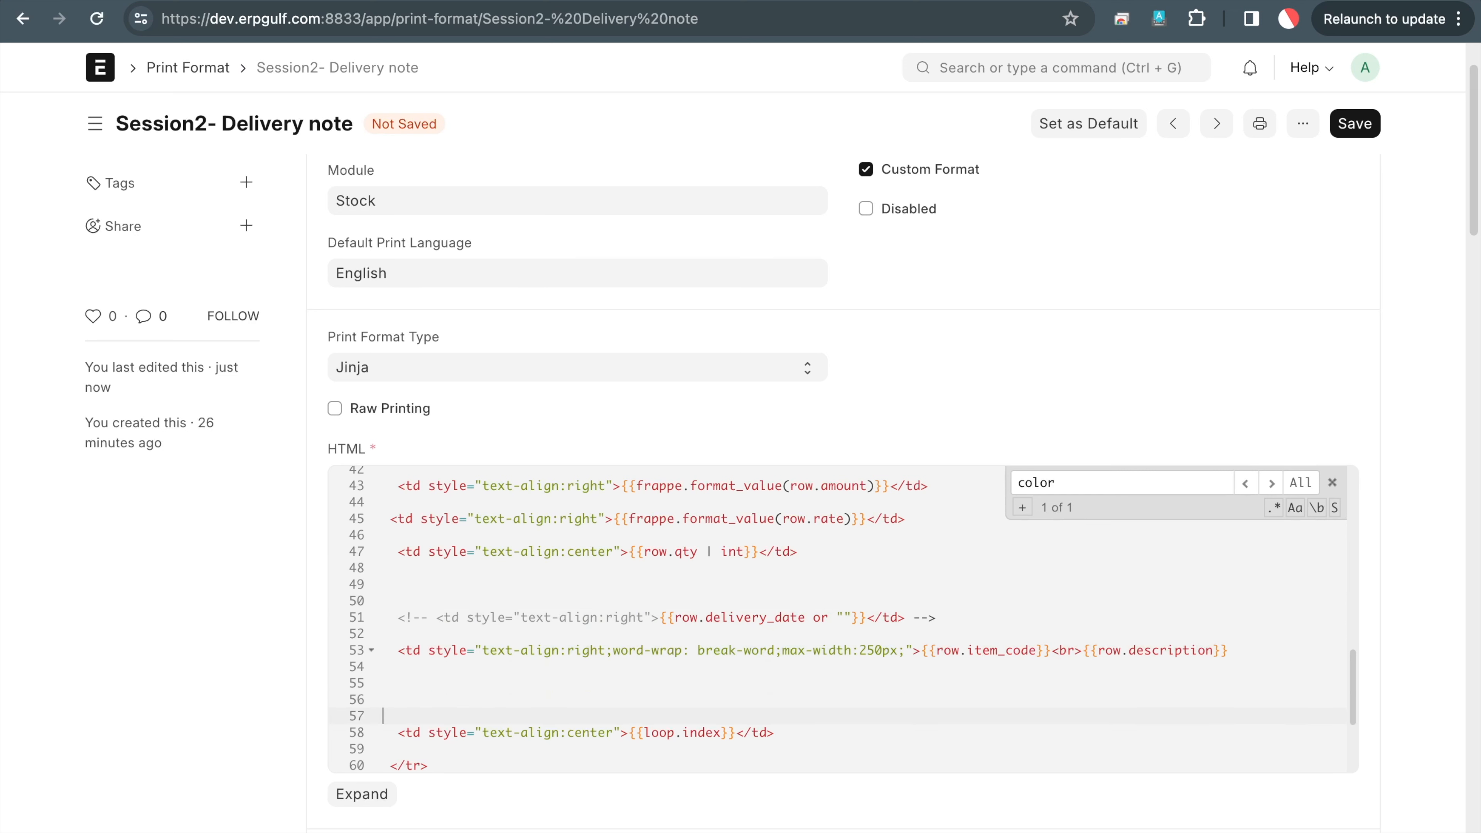
{"action": "key", "text": "Down"}
{"action": "key", "text": "Down"}
{"action": "key", "text": "Down"}
{"action": "key", "text": "Down"}
{"action": "key", "text": "Down"}
{"action": "key", "text": "Down"}
{"action": "key", "text": "Down"}
{"action": "key", "text": "Down"}
{"action": "key", "text": "Down"}
{"action": "key", "text": "Down"}
{"action": "key", "text": "Down"}
{"action": "key", "text": "Down"}
{"action": "key", "text": "Down"}
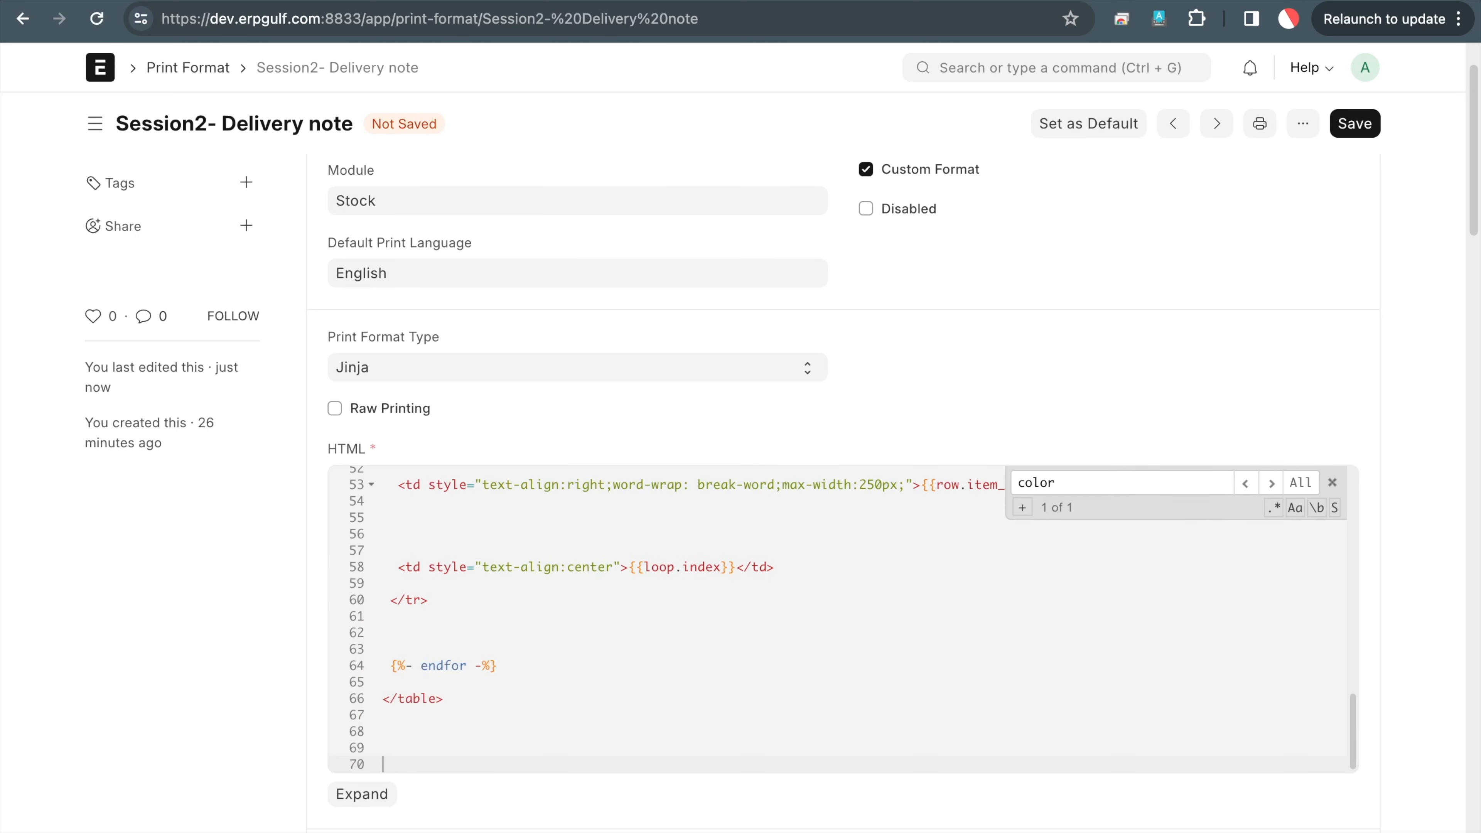
{"action": "scroll", "coordinate": [826, 537], "scroll_direction": "up", "scroll_amount": 4}
{"action": "scroll", "coordinate": [830, 549], "scroll_direction": "up", "scroll_amount": 3}
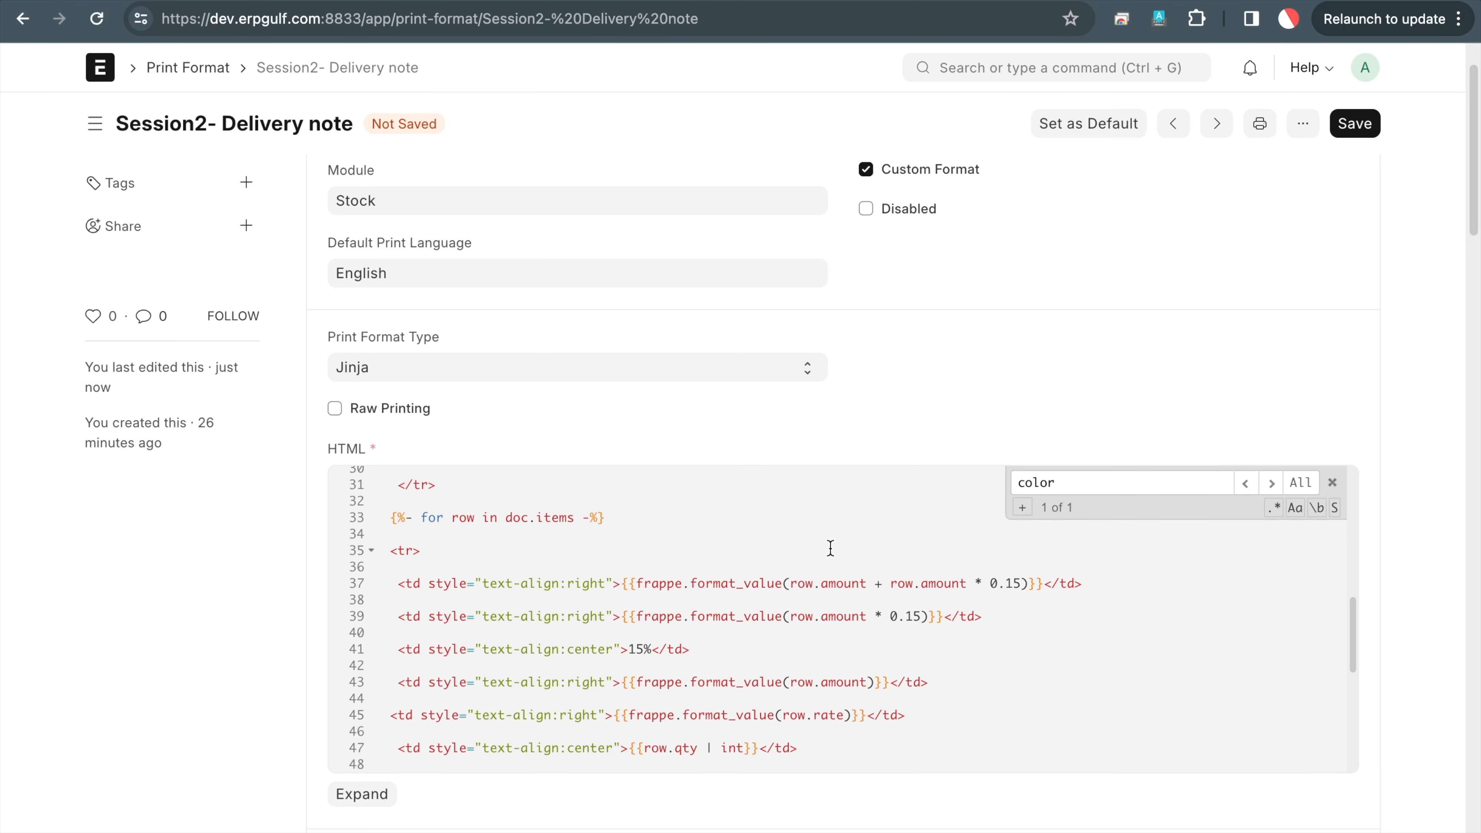
{"action": "scroll", "coordinate": [830, 549], "scroll_direction": "down", "scroll_amount": 1}
{"action": "scroll", "coordinate": [830, 548], "scroll_direction": "down", "scroll_amount": 2}
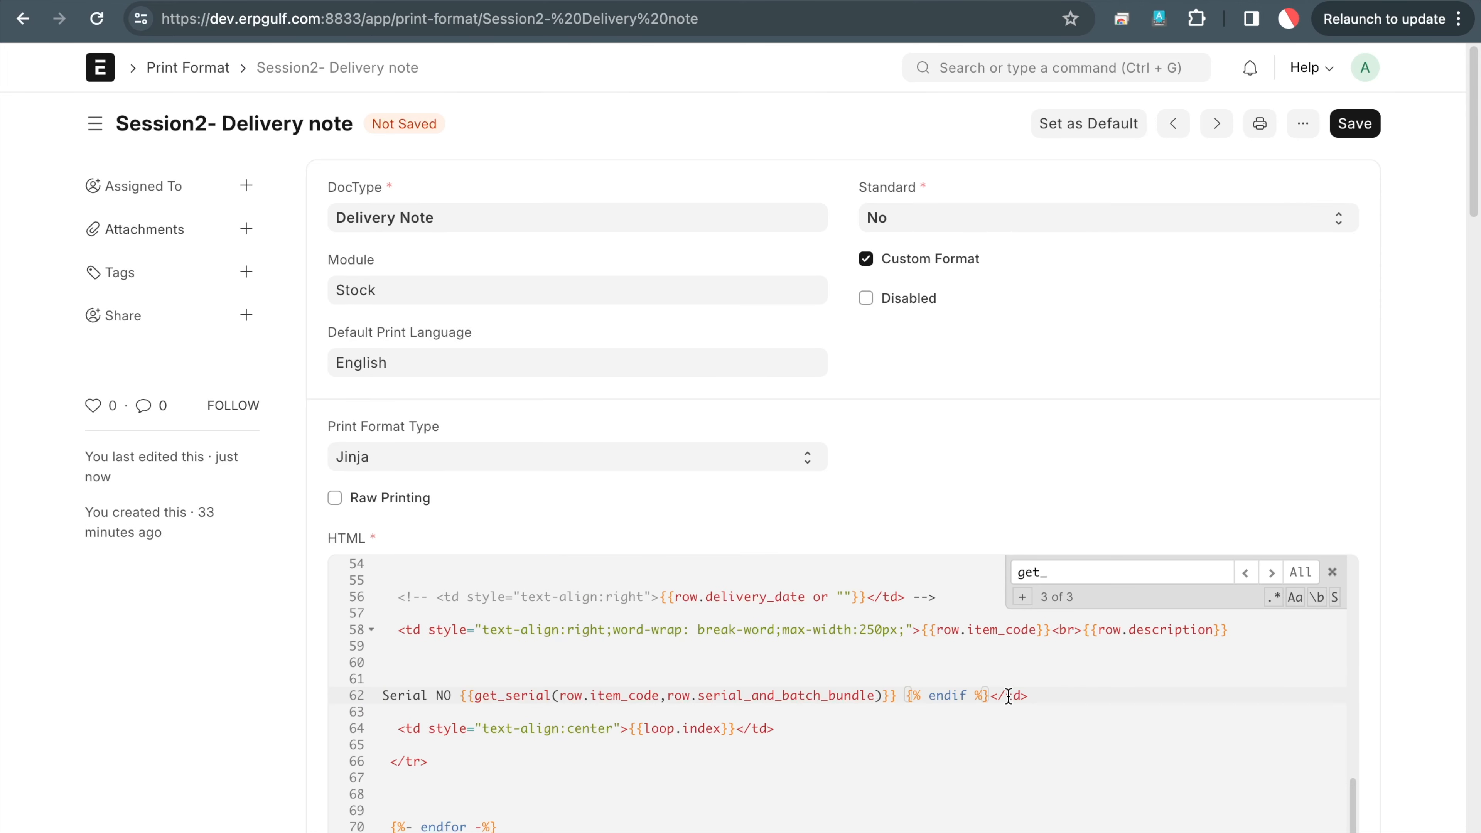
{"action": "left_click", "coordinate": [990, 696], "text": "shift"}
{"action": "key", "text": "BackSpace"}
Save and refresh the preview, showing each item's serials under 'Serial NO' in its description
{"action": "left_click", "coordinate": [1346, 126]}
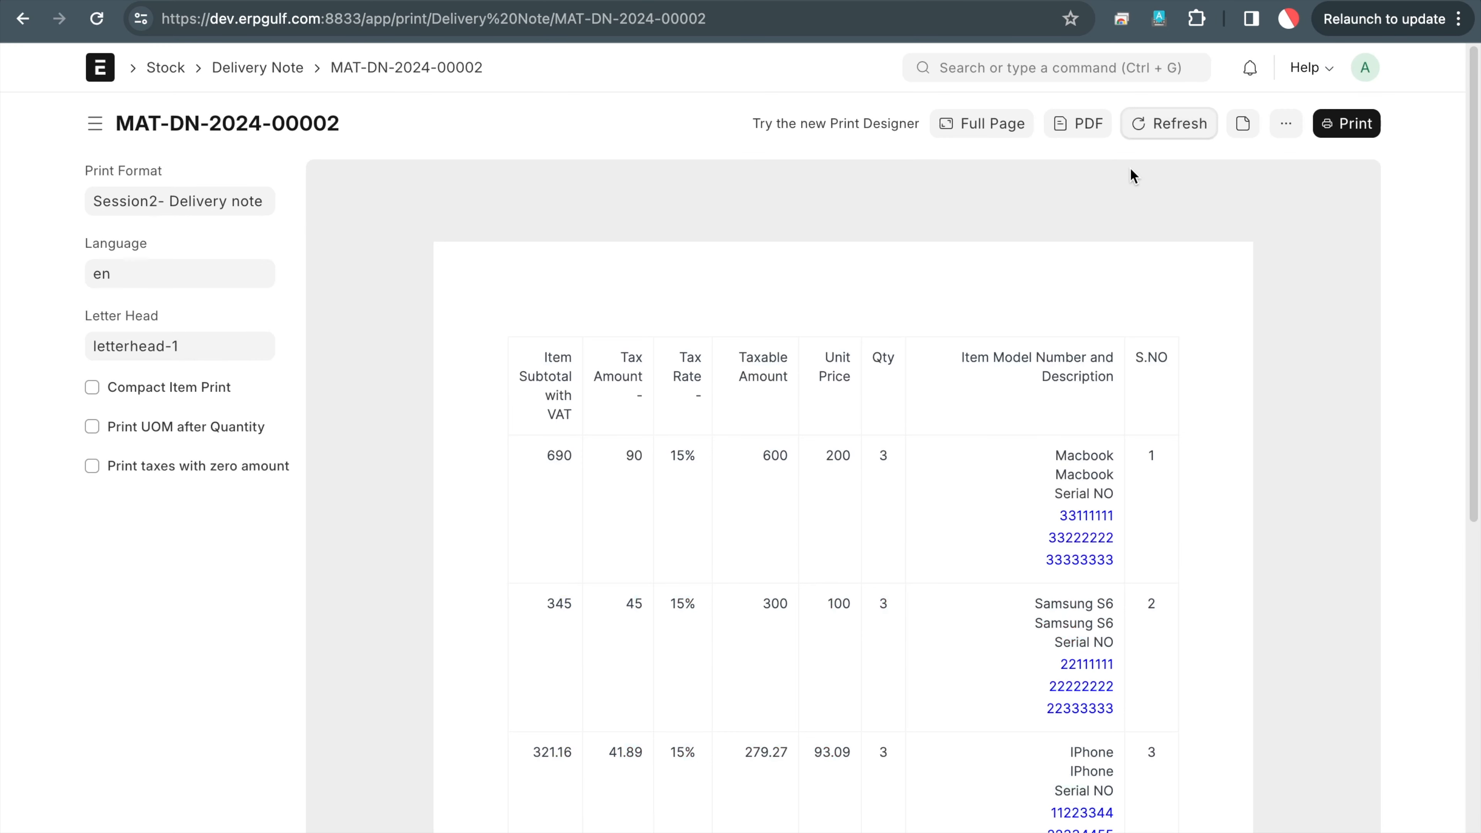
{"action": "left_click", "coordinate": [1168, 123]}
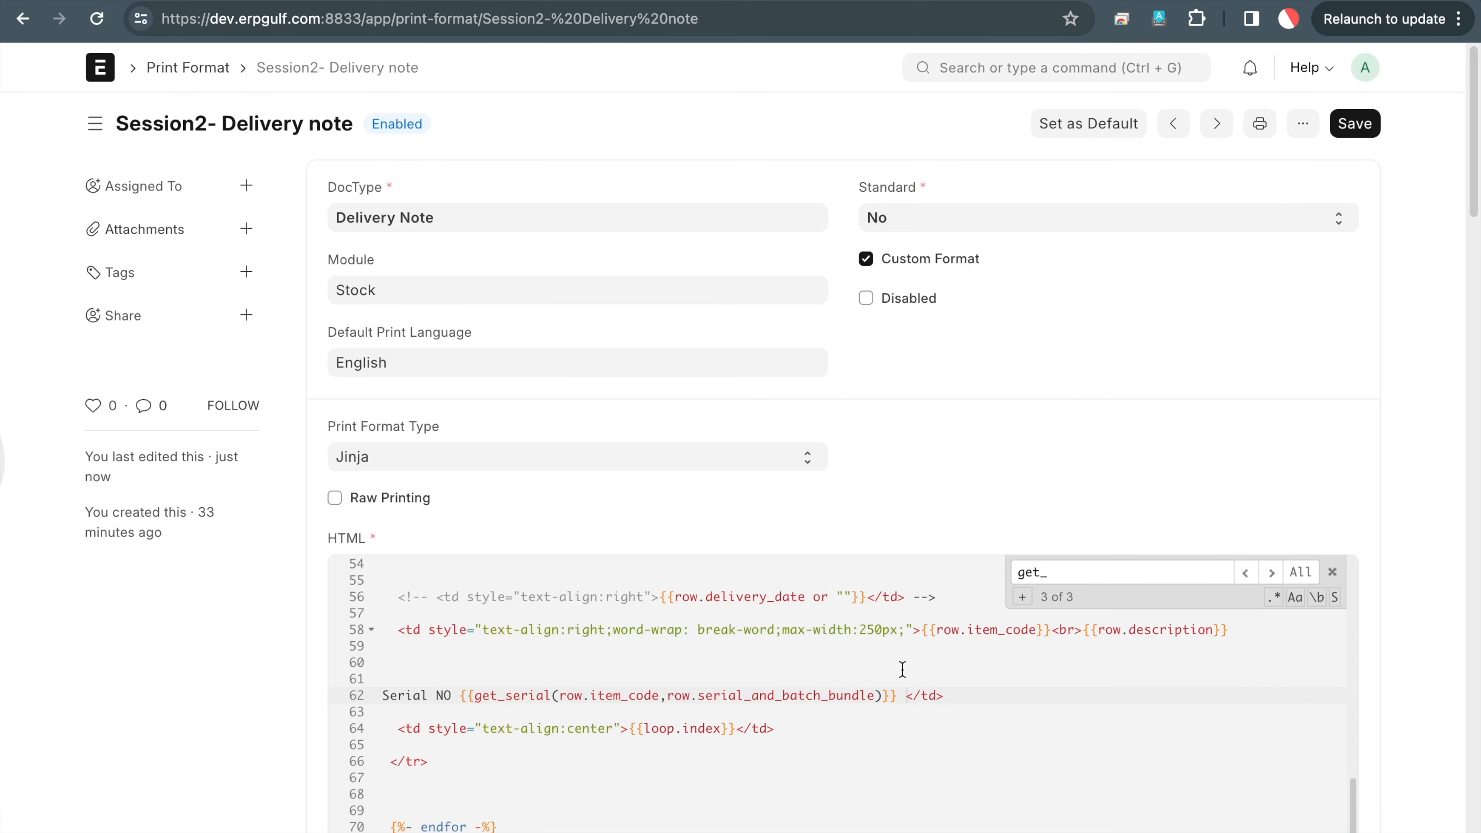
{"action": "scroll", "coordinate": [903, 669], "scroll_direction": "up", "scroll_amount": 8}
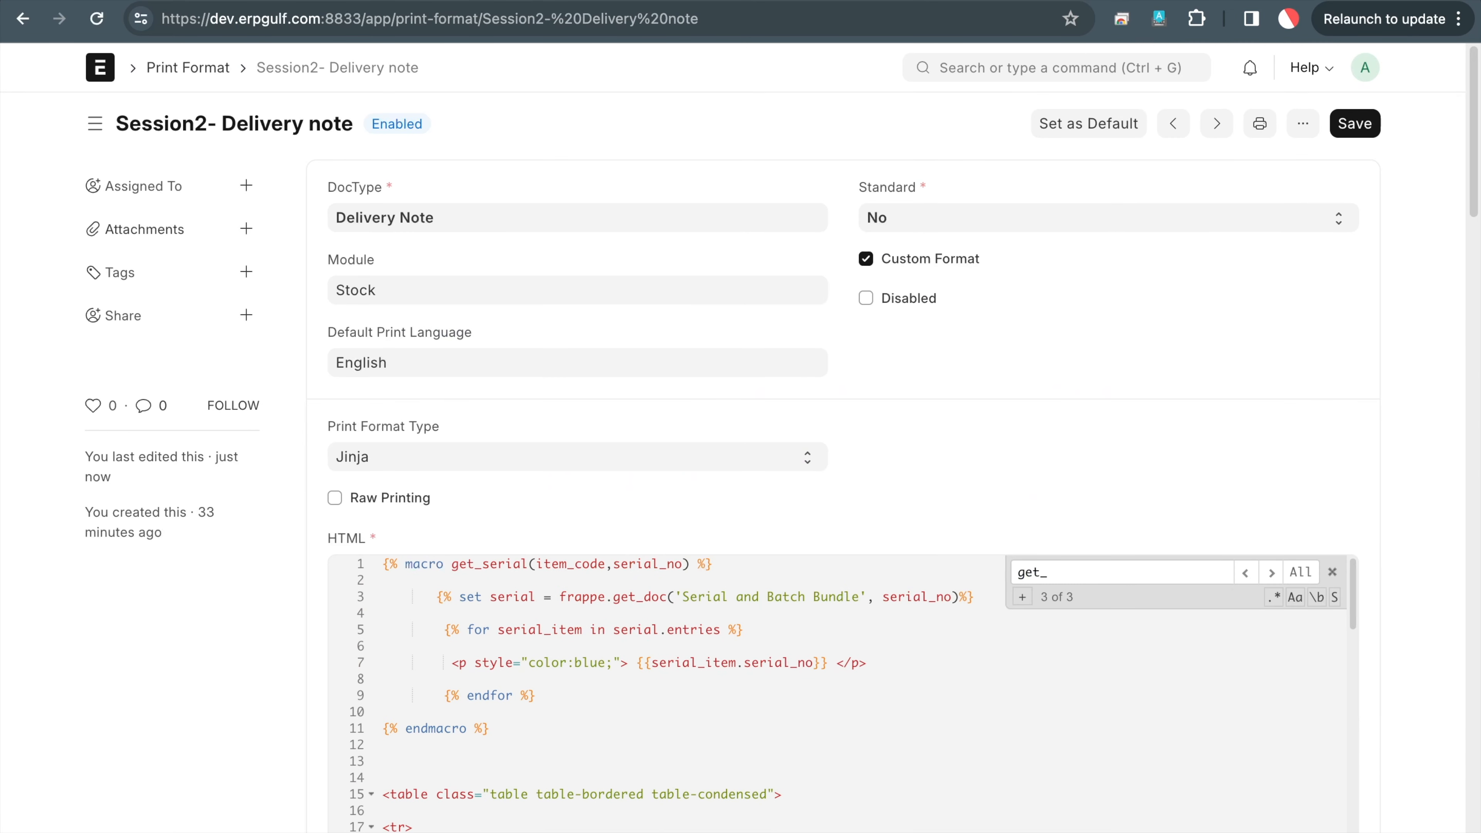
{"action": "scroll", "coordinate": [840, 694], "scroll_direction": "down", "scroll_amount": 8}
{"action": "left_click", "coordinate": [1359, 123]}
{"action": "scroll", "coordinate": [941, 639], "scroll_direction": "down", "scroll_amount": 5}
{"action": "scroll", "coordinate": [941, 638], "scroll_direction": "down", "scroll_amount": 2}
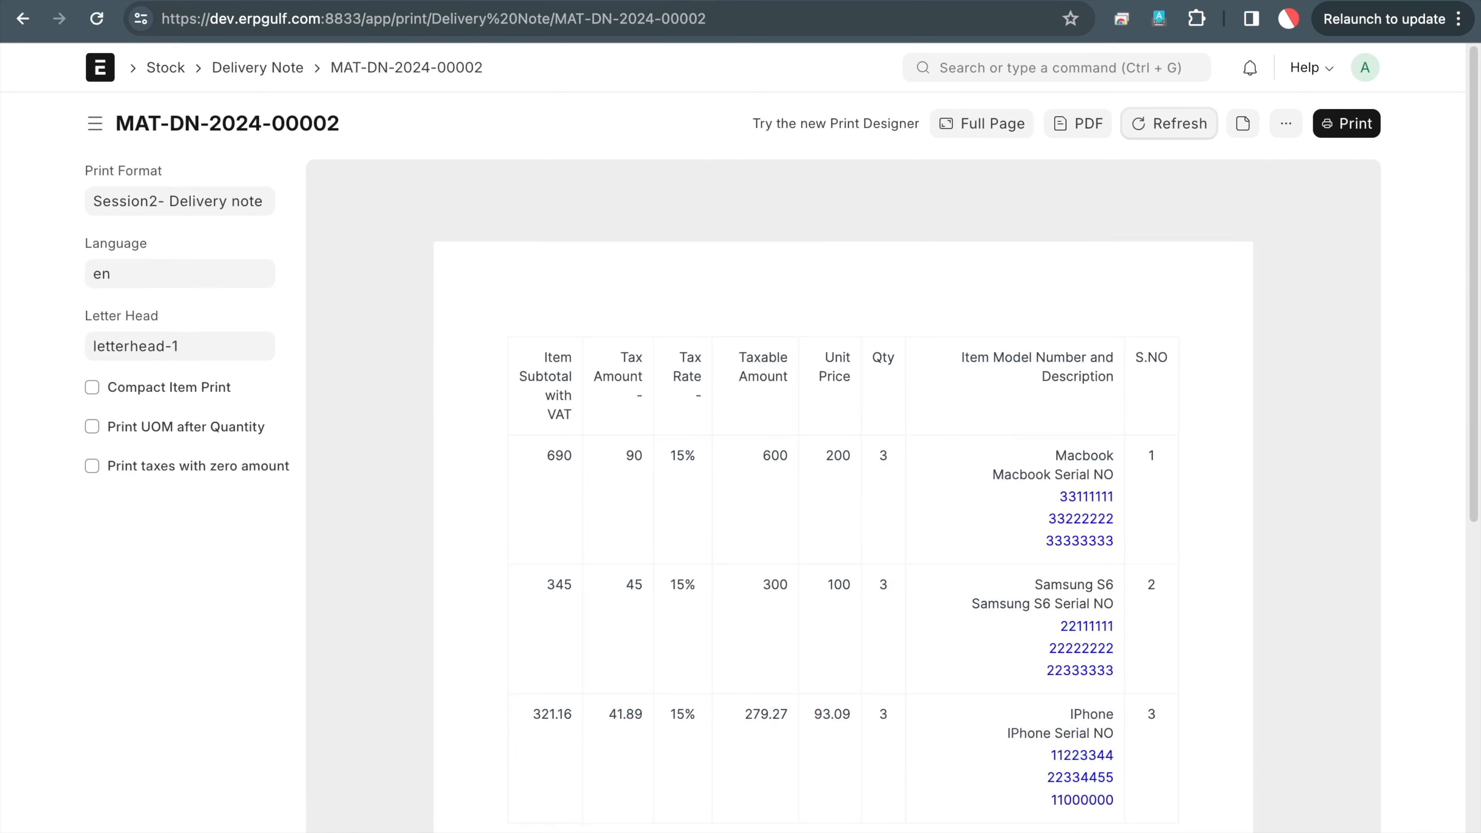
{"action": "left_click", "coordinate": [1164, 125]}
{"action": "left_click", "coordinate": [1094, 474]}
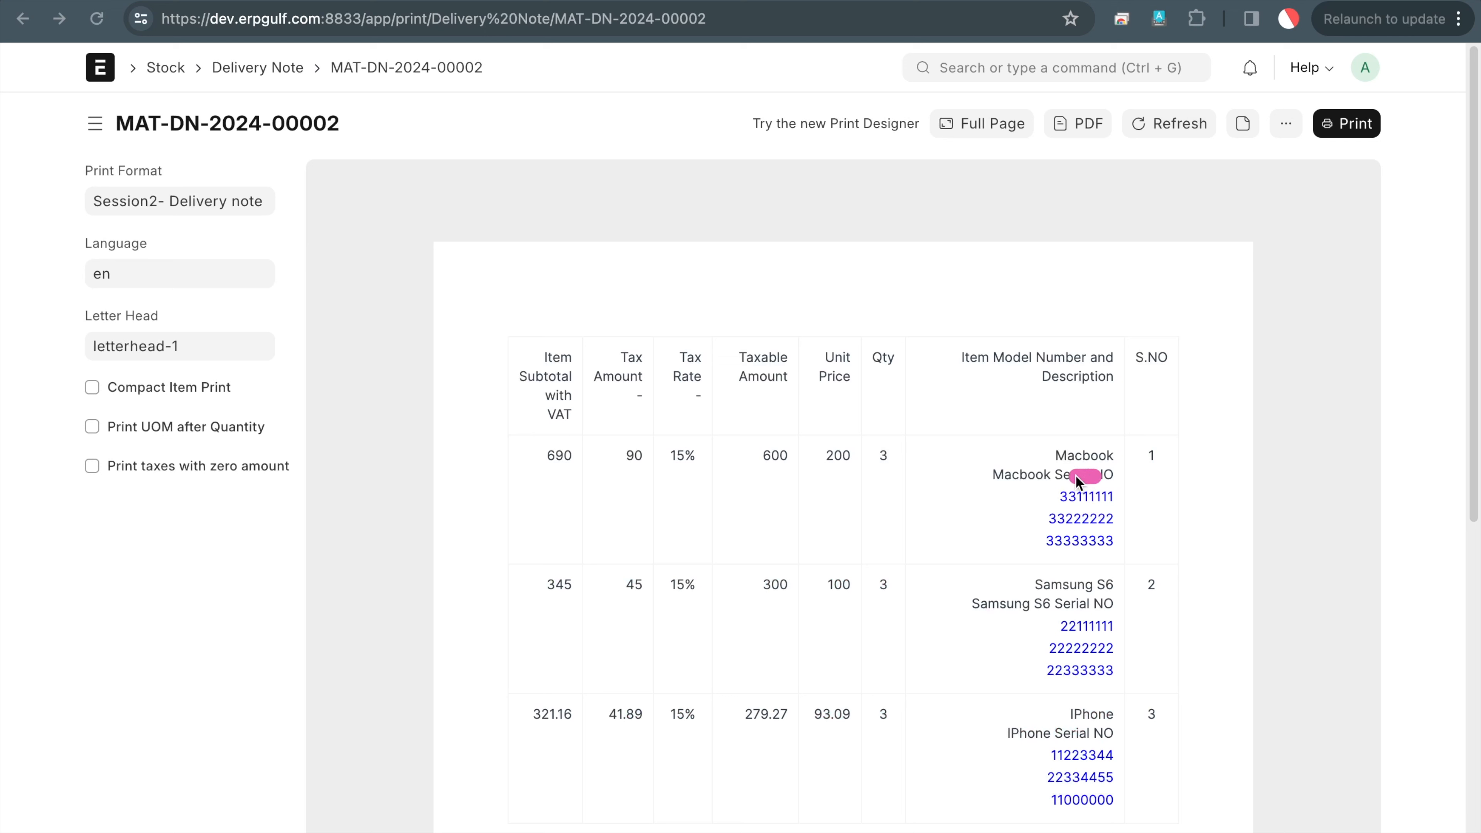
{"action": "left_click_drag", "start_coordinate": [1019, 503], "coordinate": [1121, 496]}
{"action": "left_click", "coordinate": [1066, 548]}
{"action": "left_click", "coordinate": [1194, 550]}
{"action": "left_click", "coordinate": [1055, 629]}
{"action": "left_click", "coordinate": [1154, 287]}
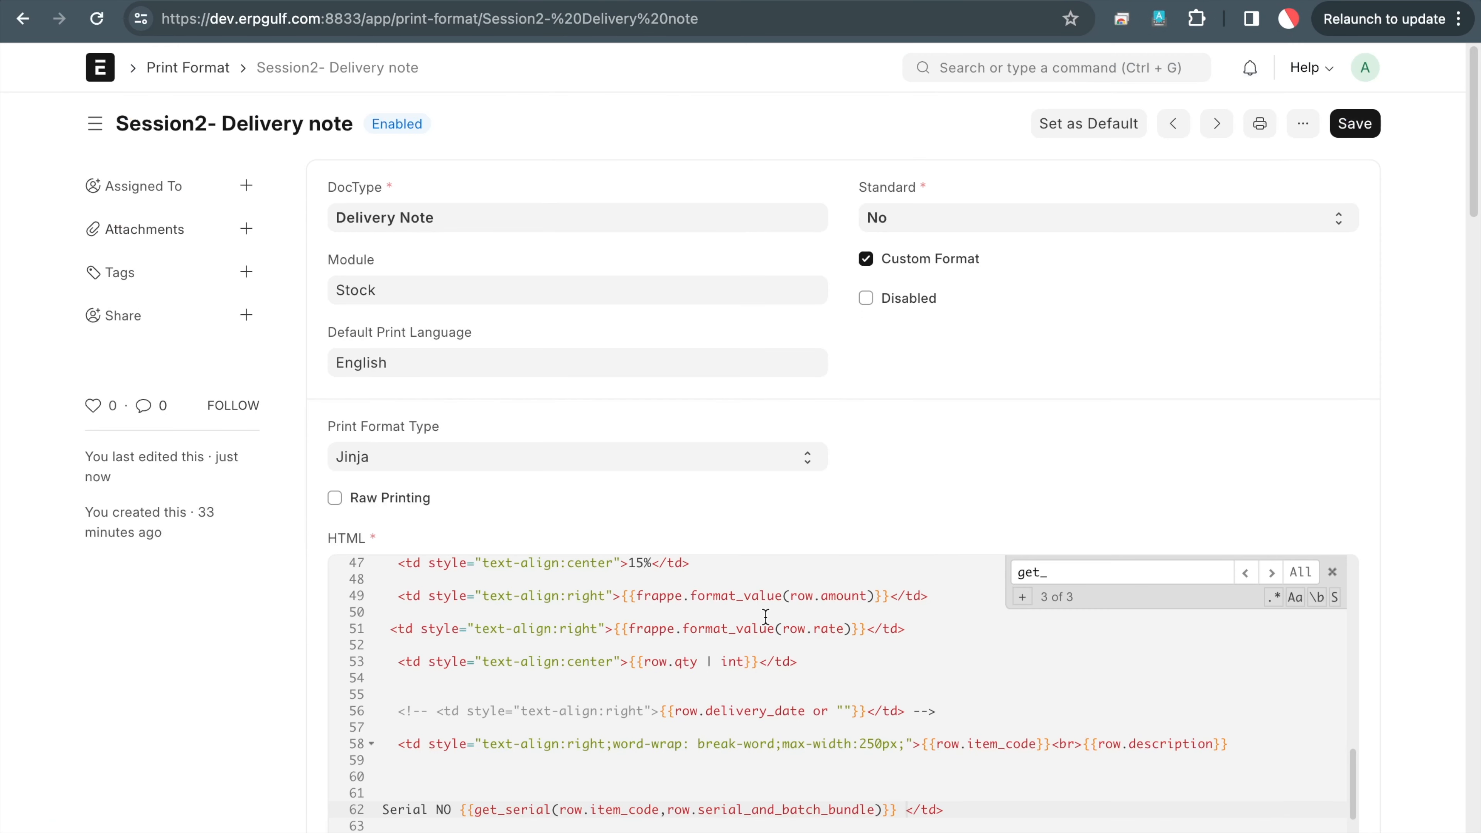
Insert {%if row.serial_and_batch_bundle %} before the Serial NO output on line 62
{"action": "scroll", "coordinate": [766, 617], "scroll_direction": "down", "scroll_amount": 3}
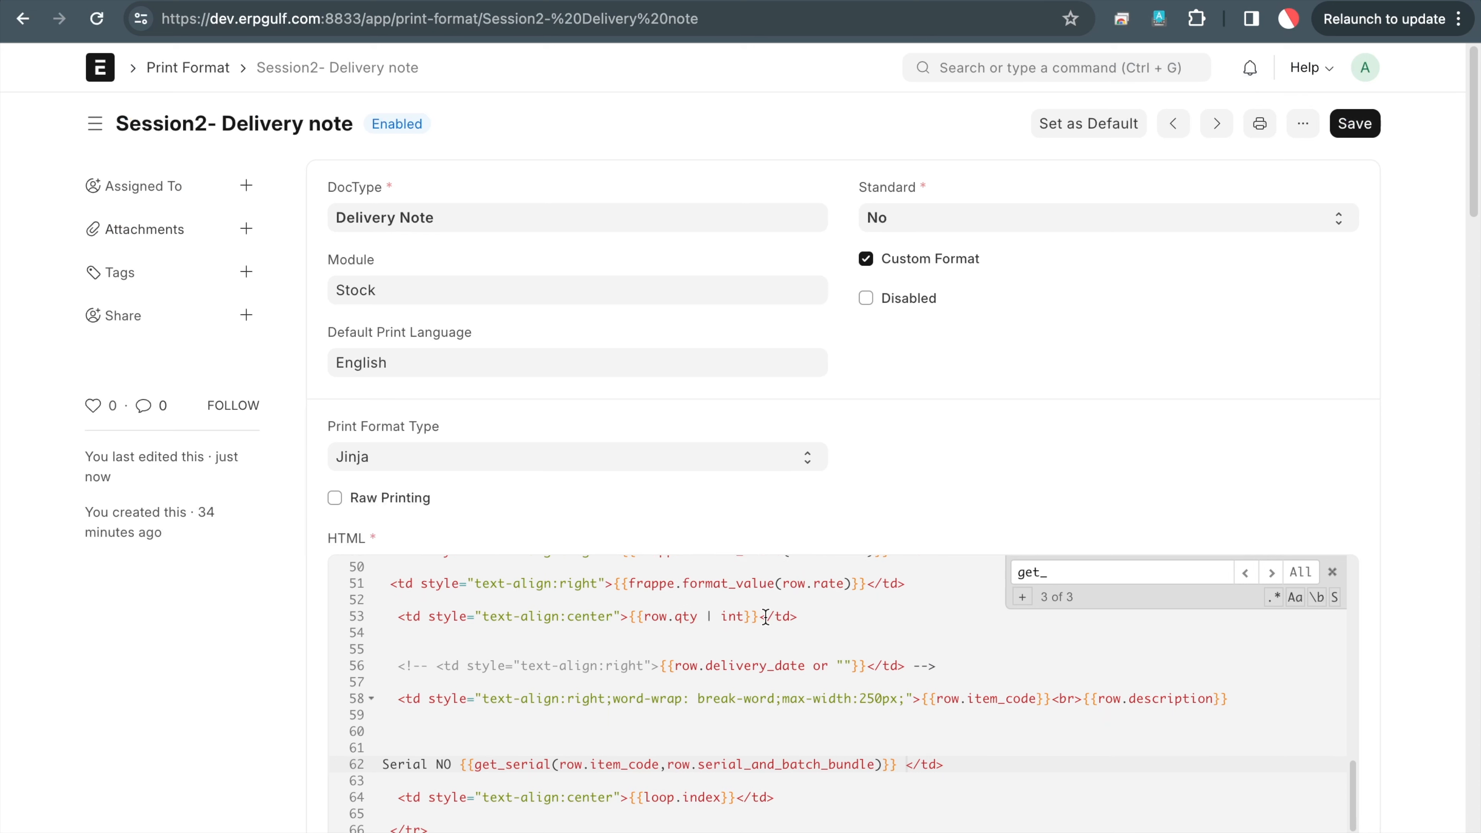
{"action": "left_click", "coordinate": [629, 765]}
{"action": "key", "text": "Left"}
{"action": "key", "text": "Left"}
{"action": "key", "text": "Left"}
{"action": "key", "text": "Left"}
{"action": "key", "text": "Left"}
{"action": "key", "text": "Left"}
{"action": "key", "text": "Left"}
{"action": "key", "text": "Left"}
{"action": "key", "text": "Left"}
{"action": "key", "text": "Left"}
{"action": "key", "text": "Left"}
{"action": "key", "text": "Left"}
{"action": "key", "text": "Left"}
{"action": "key", "text": "Left"}
{"action": "key", "text": "Left"}
{"action": "key", "text": "Left"}
{"action": "key", "text": "Left"}
{"action": "key", "text": "Left"}
{"action": "key", "text": "Left"}
{"action": "key", "text": "Left"}
{"action": "key", "text": "Left"}
{"action": "key", "text": "Left"}
{"action": "key", "text": "Left"}
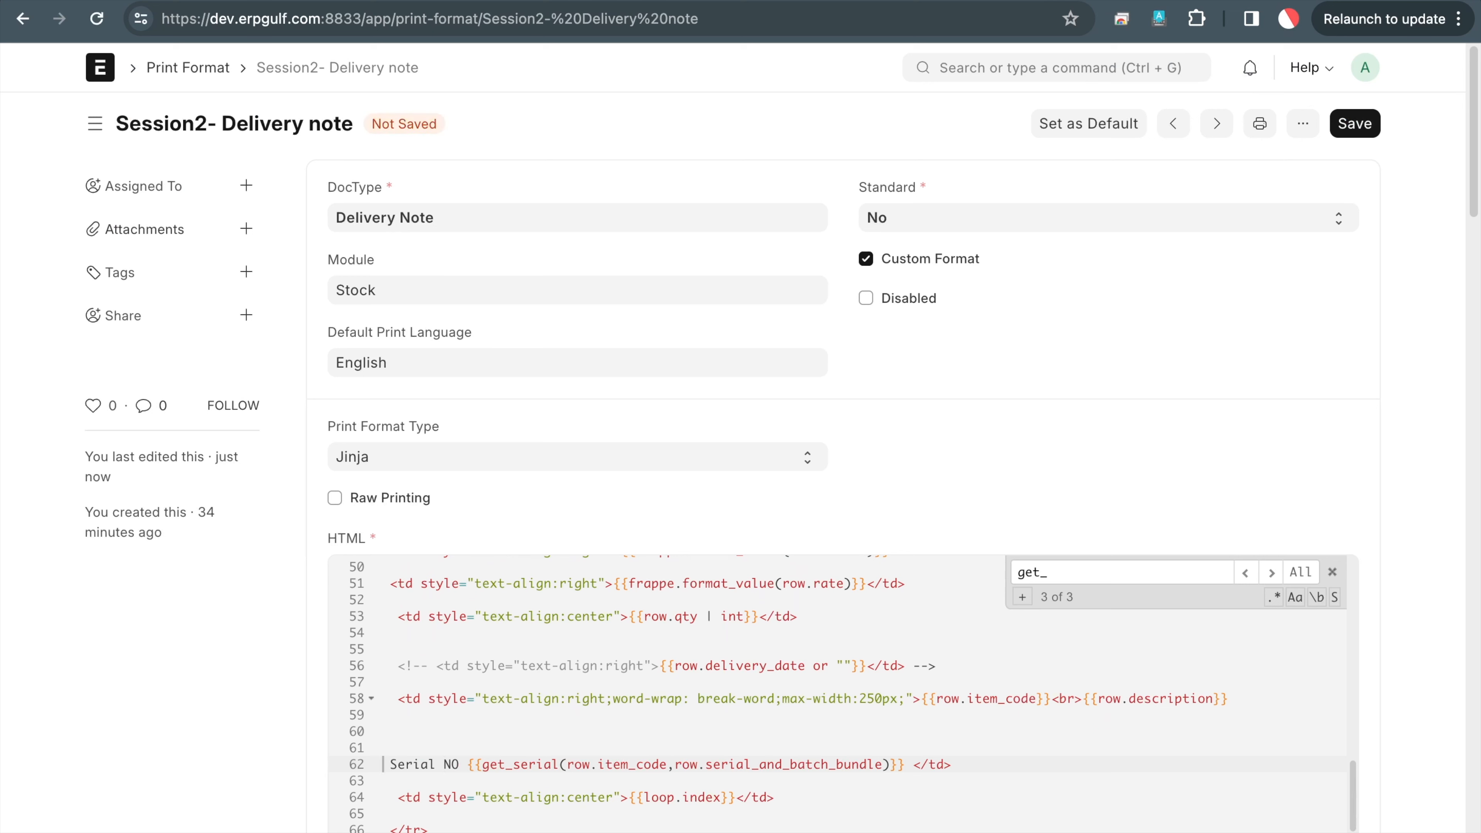
{"action": "type", "text": "{% "}
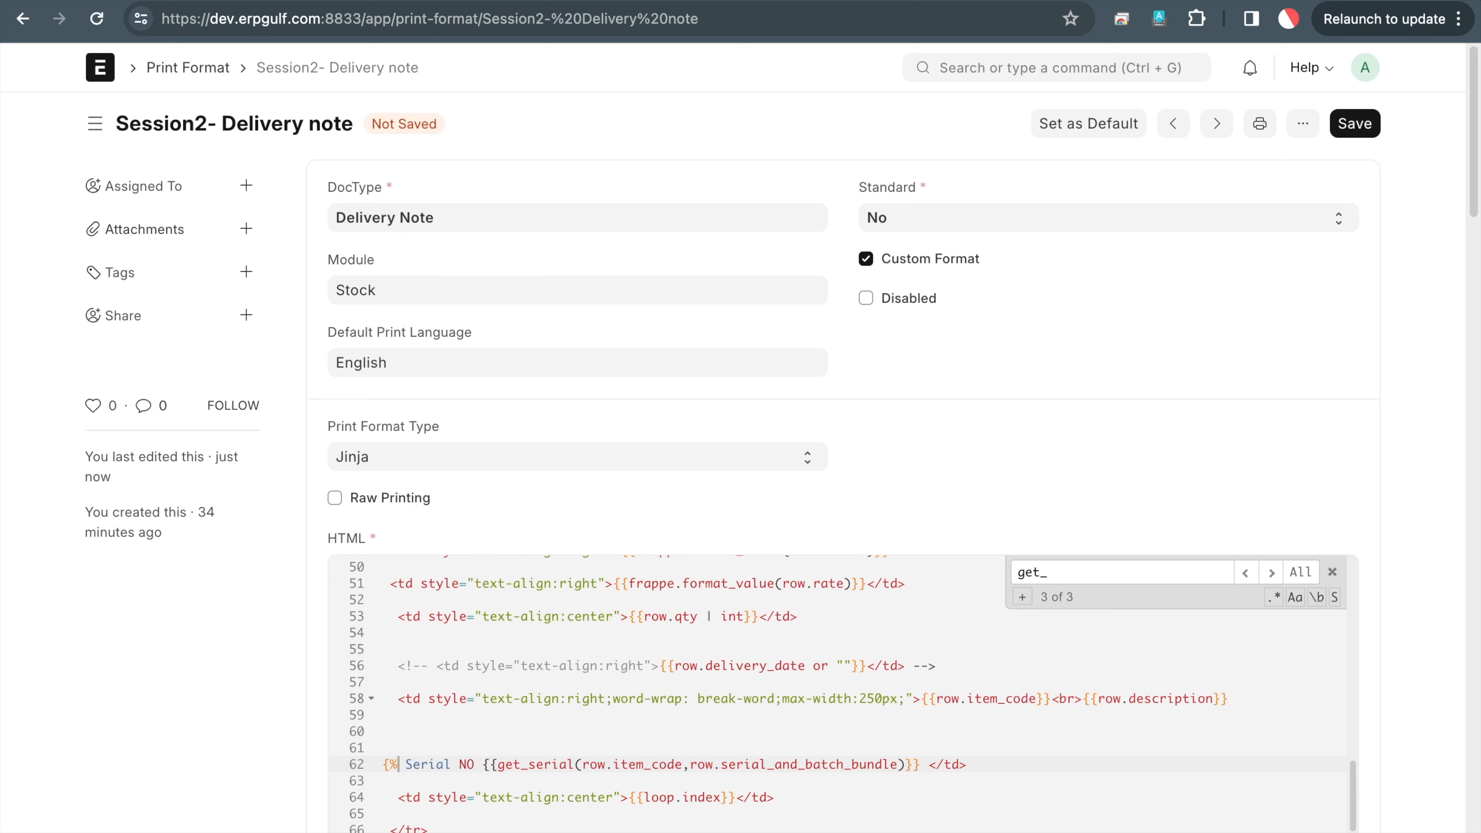
{"action": "type", "text": "if wr"}
{"action": "key", "text": "BackSpace"}
{"action": "key", "text": "BackSpace"}
{"action": "type", "text": "row.serial_and_"}
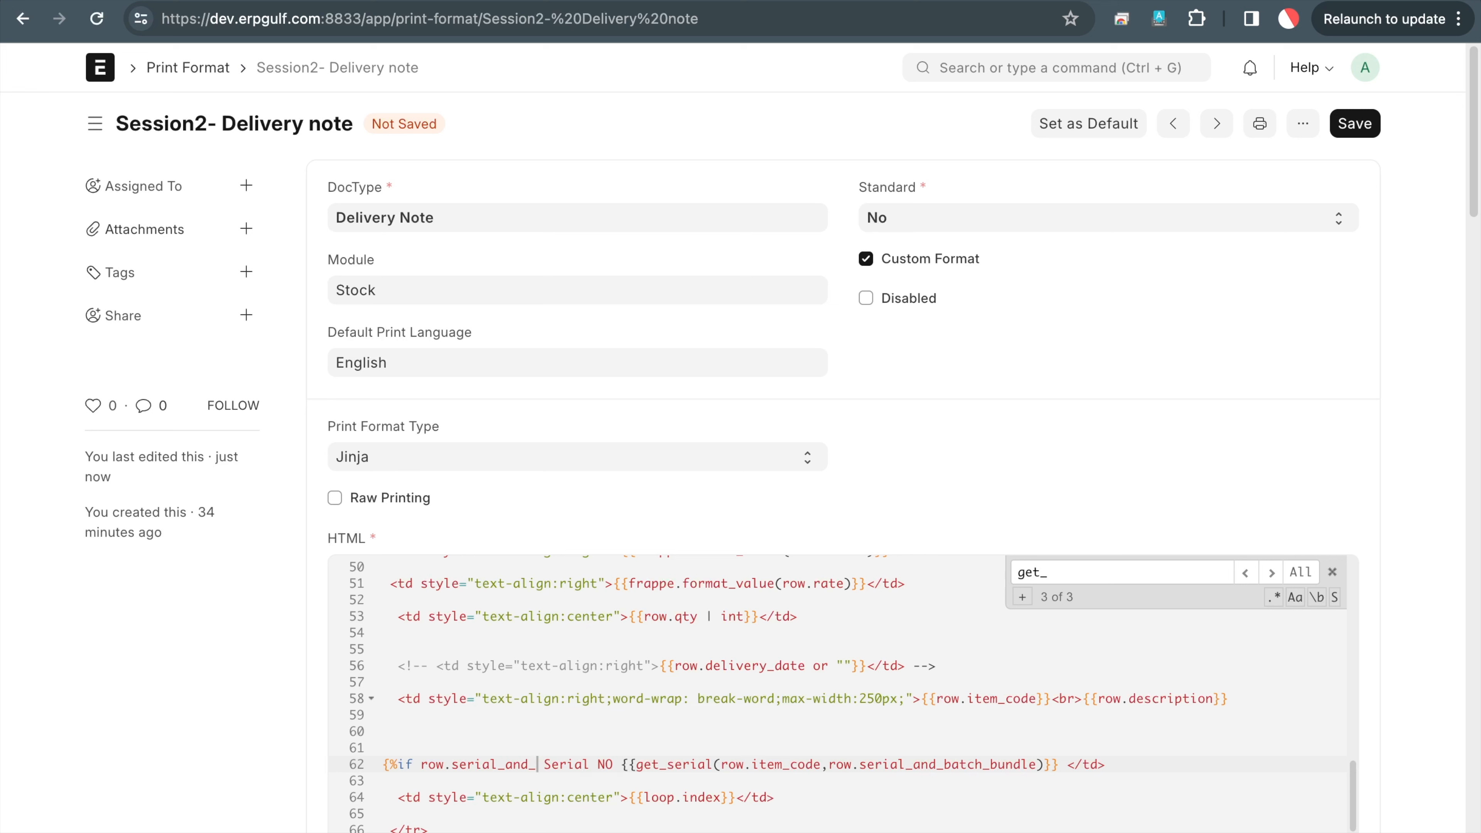
{"action": "type", "text": "back"}
{"action": "key", "text": "BackSpace"}
{"action": "key", "text": "BackSpace"}
{"action": "type", "text": "tch"}
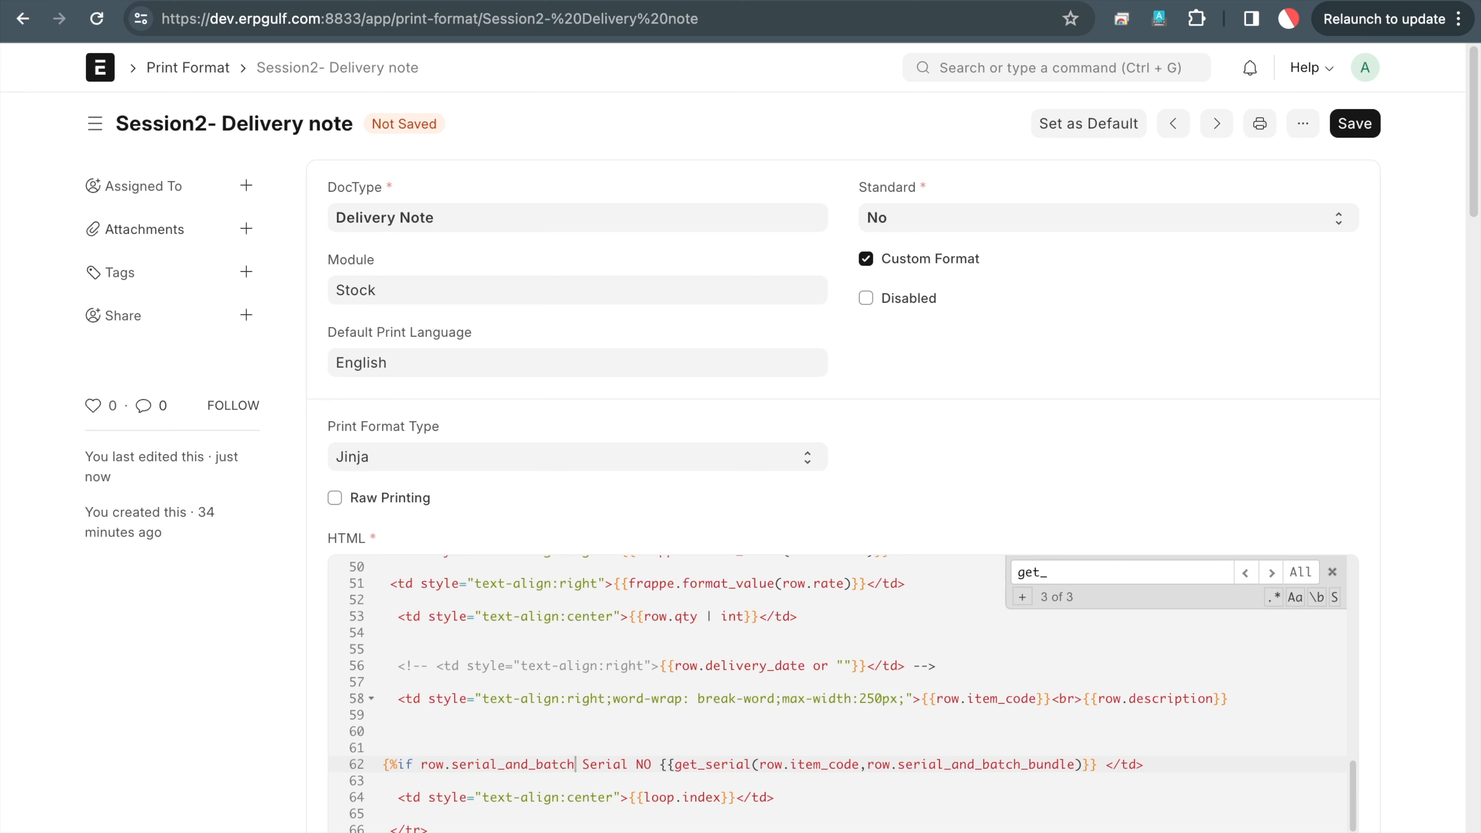
{"action": "type", "text": "_bundle"}
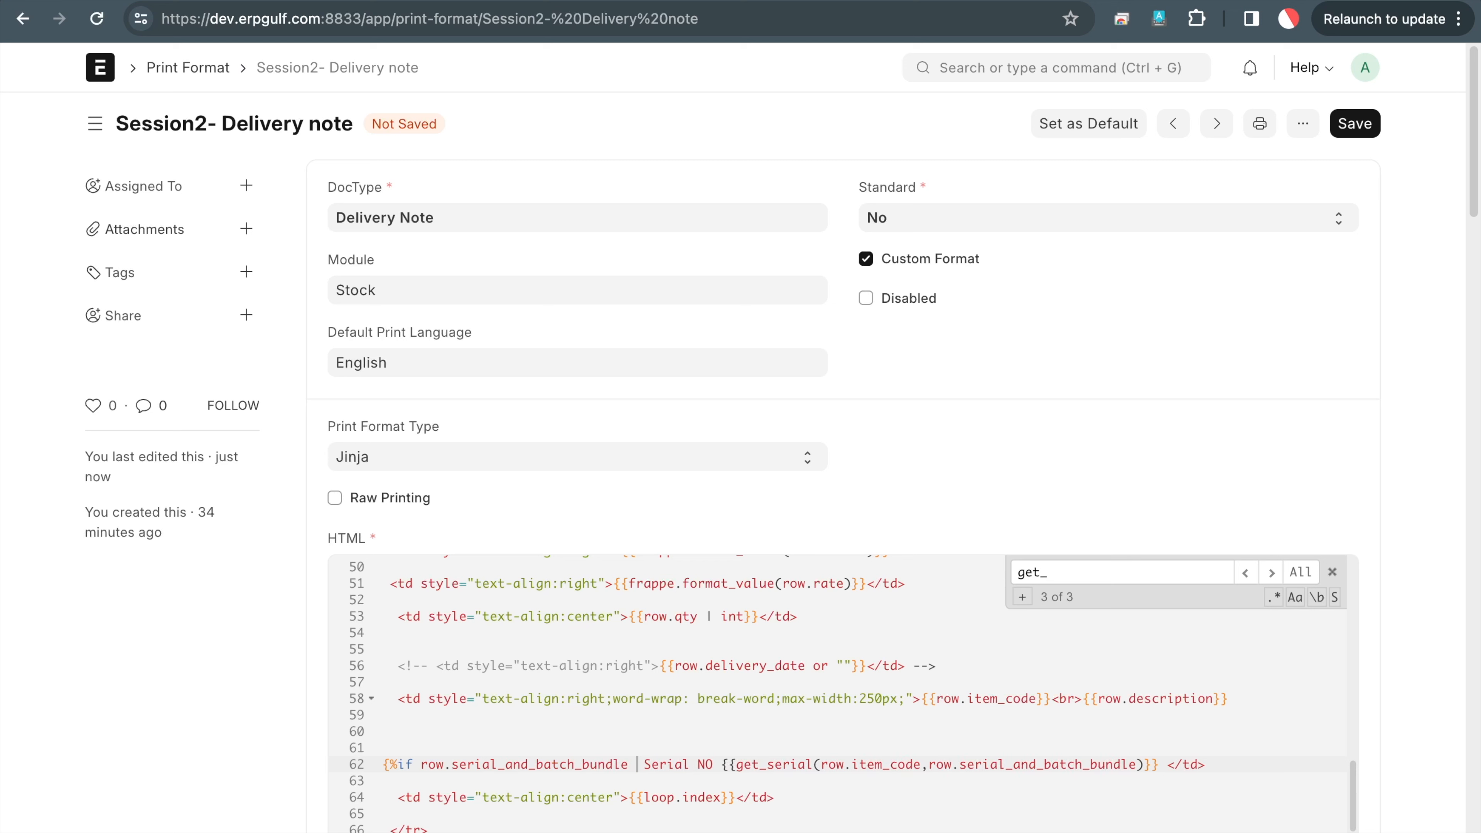
{"action": "type", "text": " %}"}
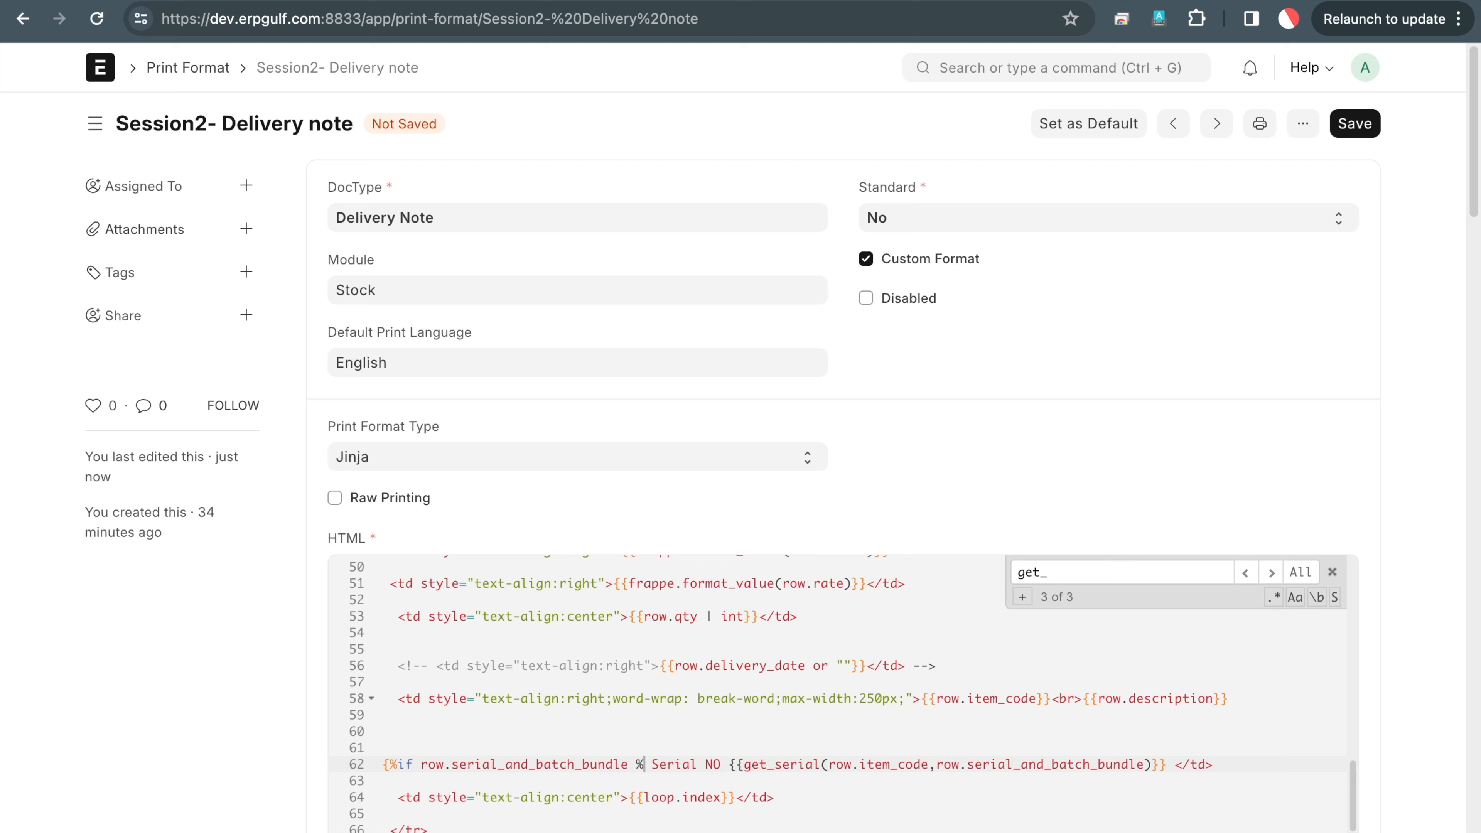
{"action": "key", "text": "Right"}
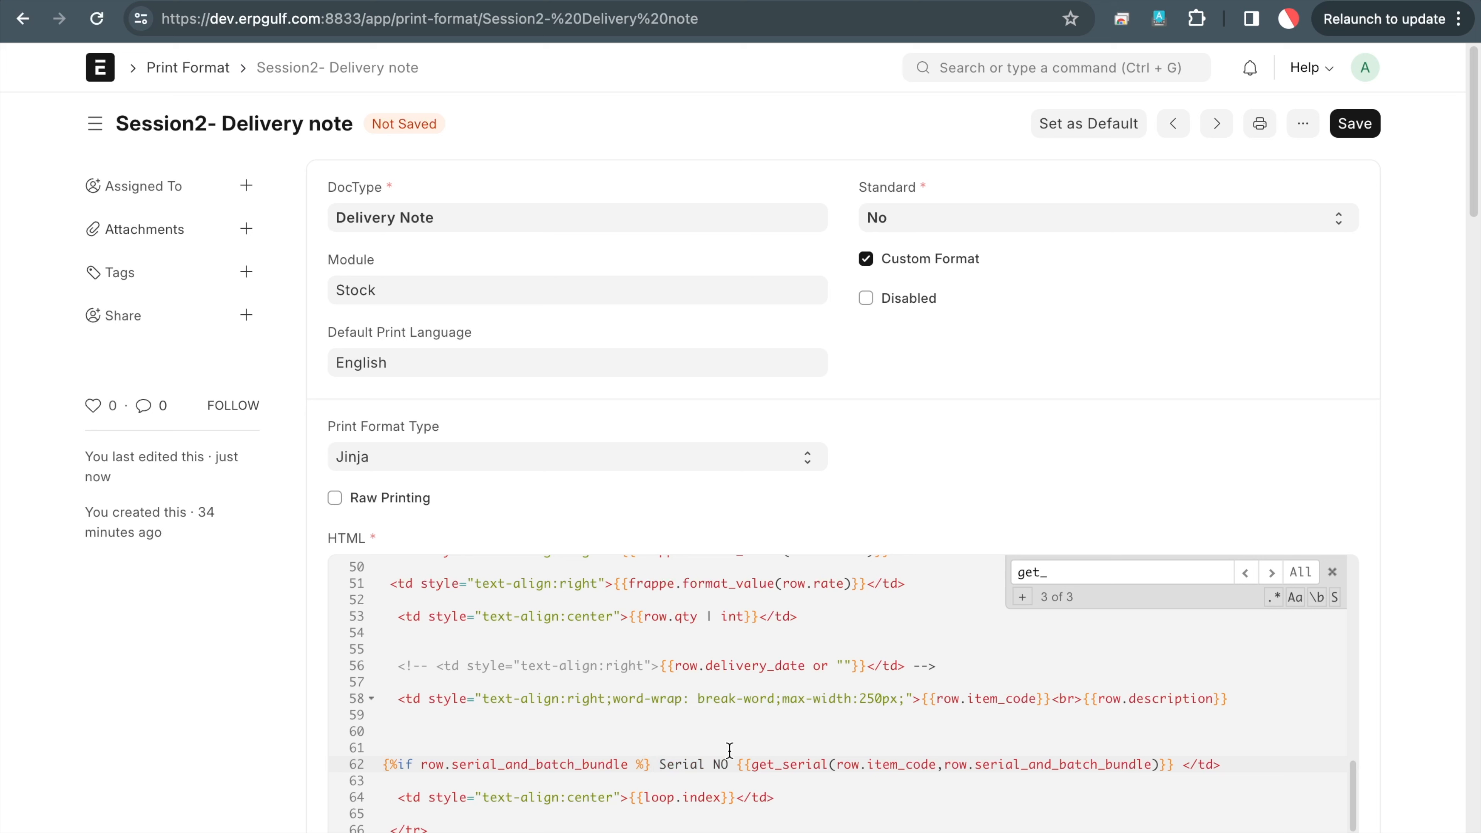
Close the condition with {% endif %} at the end of line 62 and save
{"action": "left_click", "coordinate": [1253, 767]}
{"action": "type", "text": "{% %"}
{"action": "key", "text": "Left"}
{"action": "key", "text": "Left"}
{"action": "type", "text": "enx"}
{"action": "key", "text": "BackSpace"}
{"action": "type", "text": "dif"}
{"action": "left_click", "coordinate": [1368, 128]}
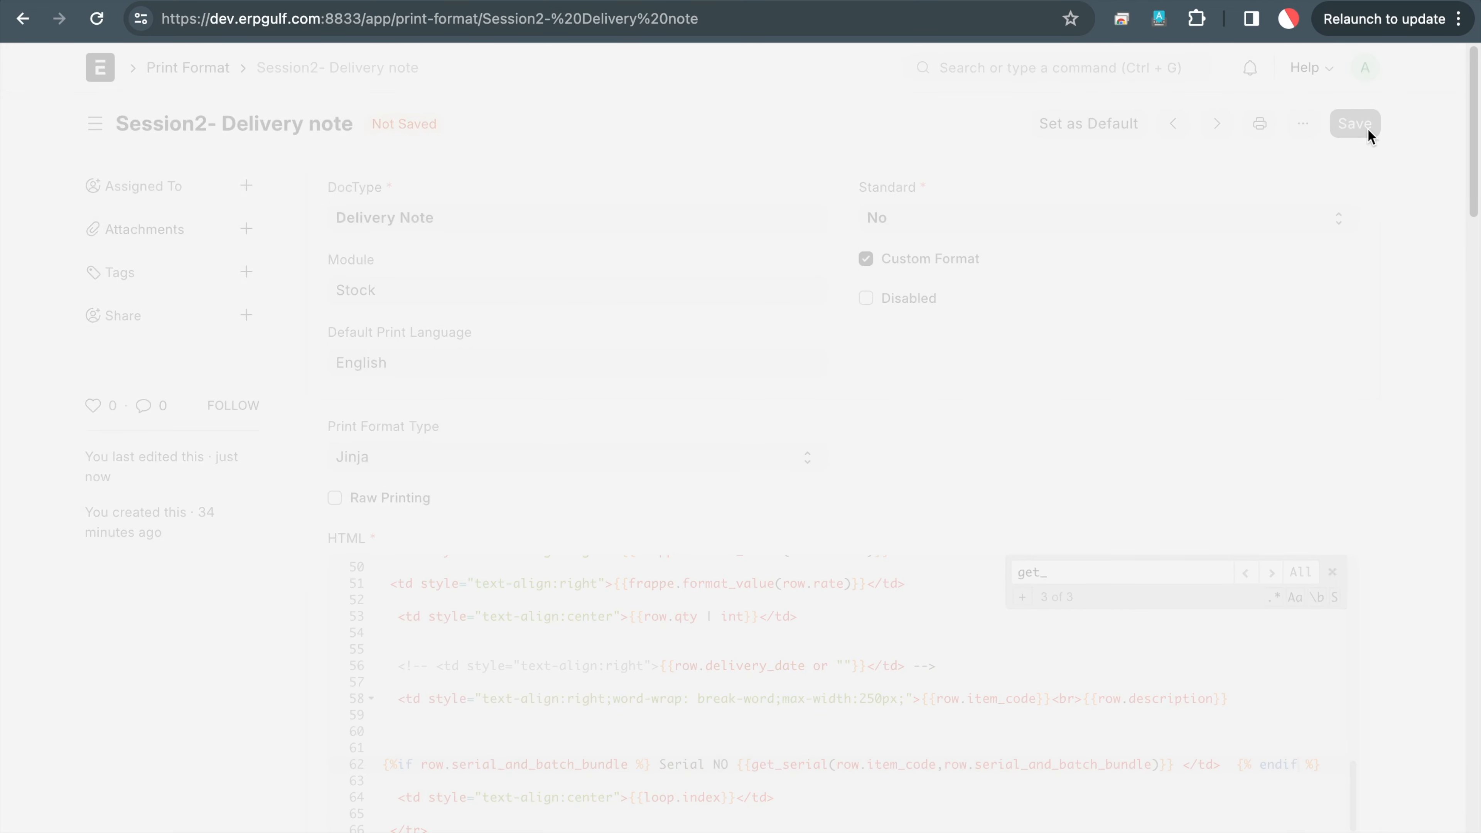
{"action": "left_click", "coordinate": [1271, 1]}
Refresh the MAT-DN-2024-00002 print preview, glance at the Print Format and SABB tabs, then show the ERPGulf blog
{"action": "left_click", "coordinate": [1167, 136]}
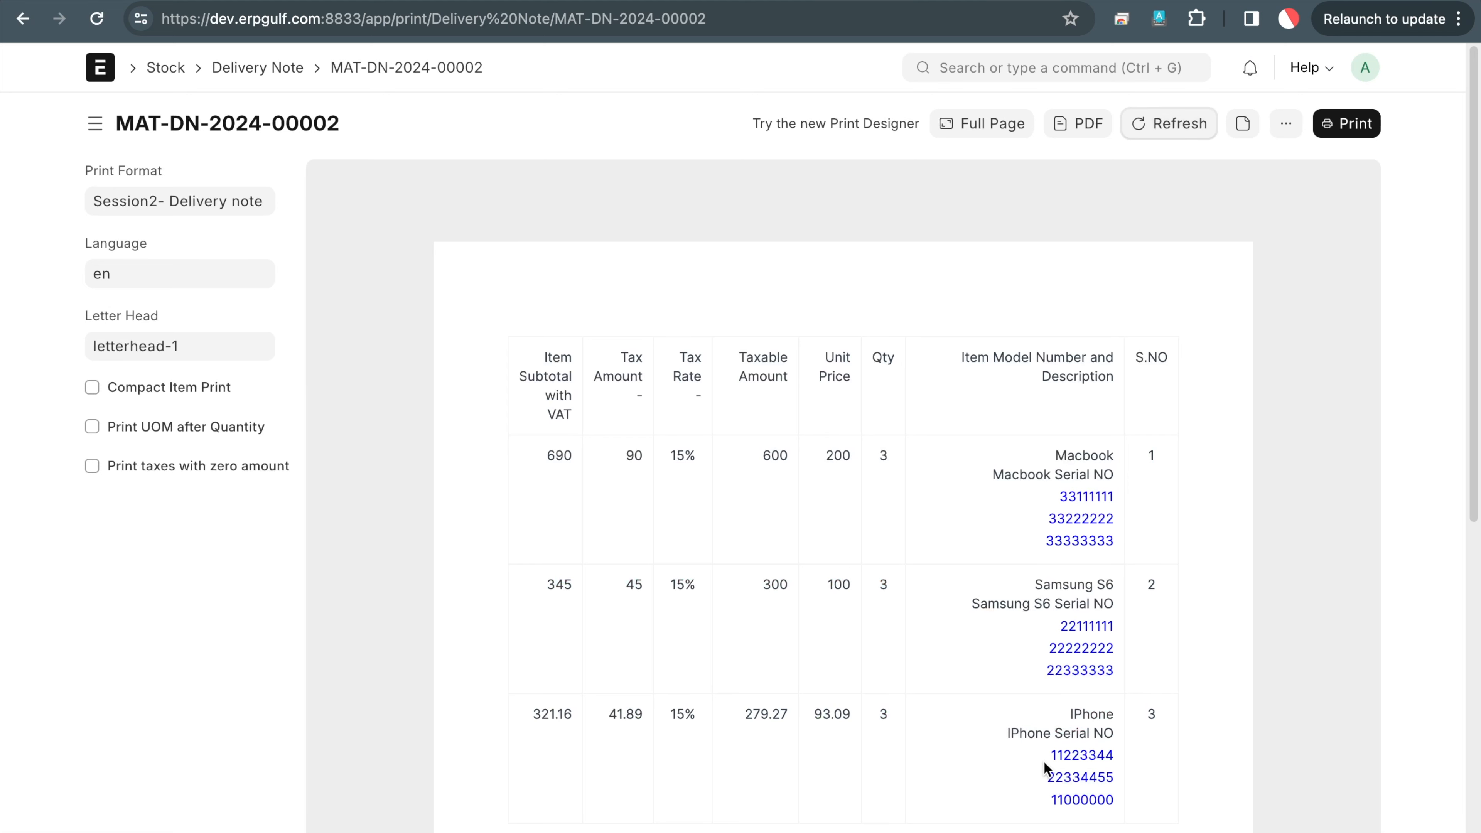
{"action": "left_click", "coordinate": [1130, 2]}
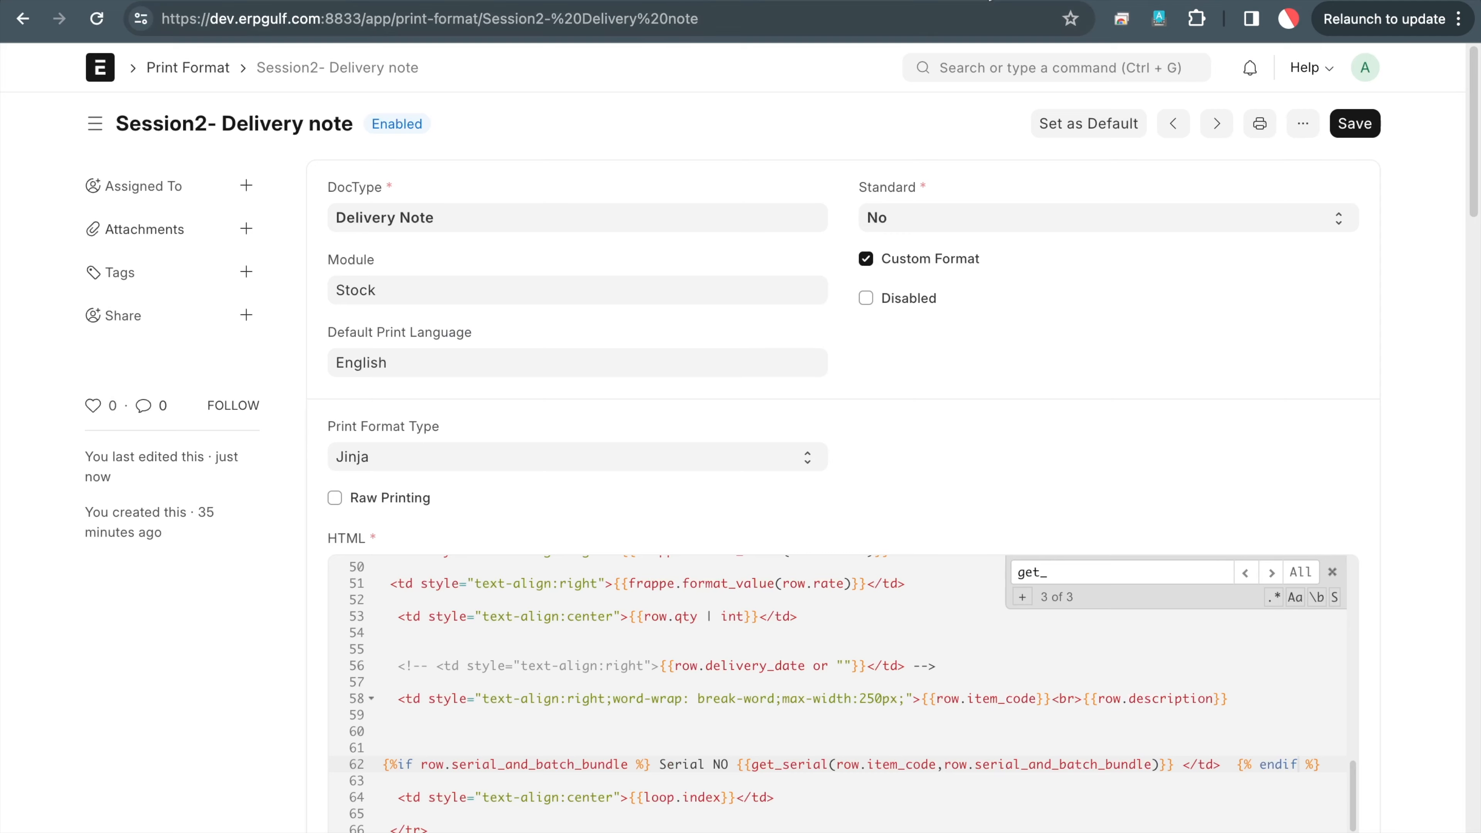
{"action": "left_click", "coordinate": [990, 1]}
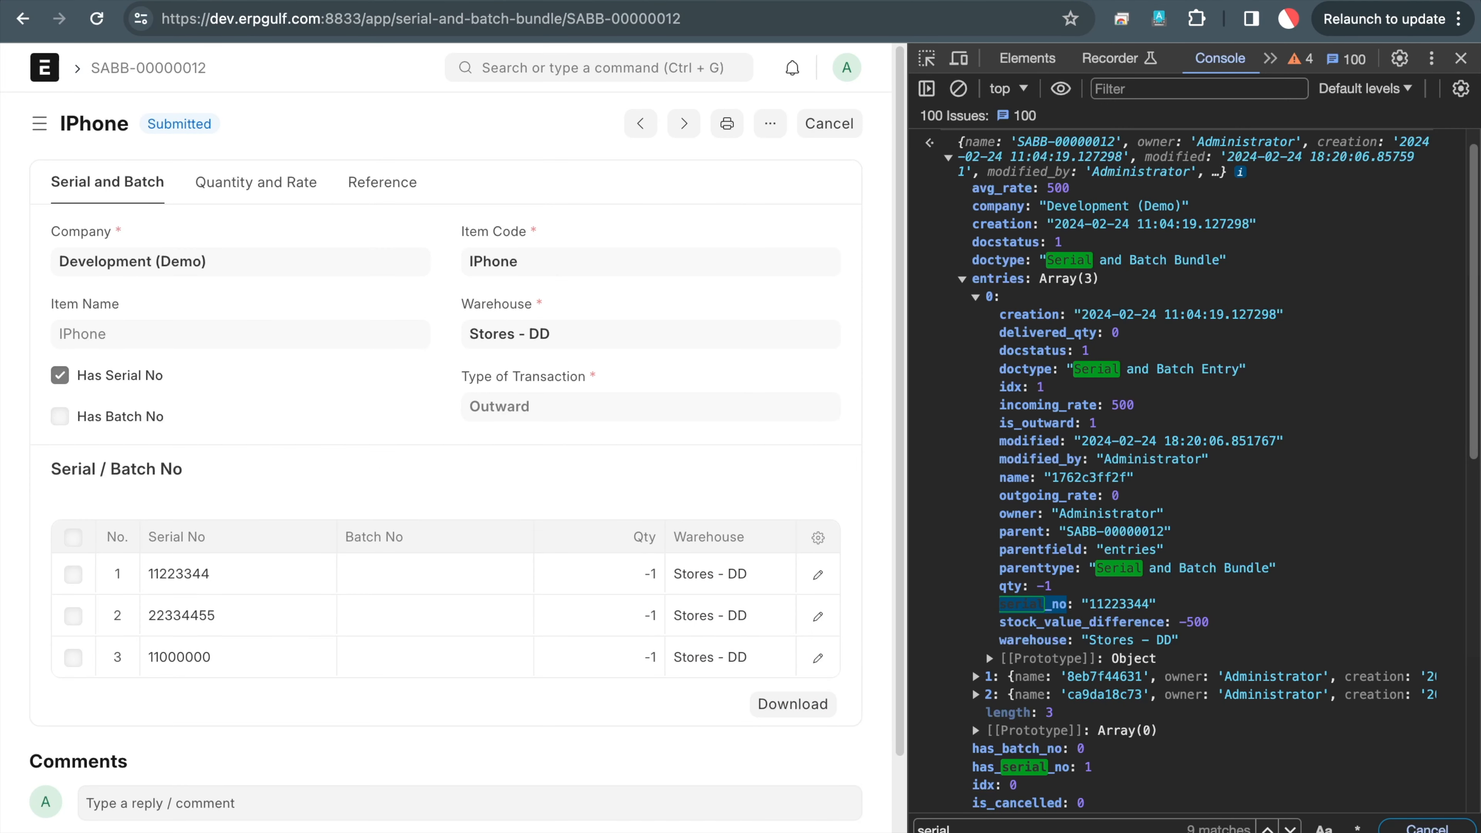
{"action": "left_click", "coordinate": [694, 2]}
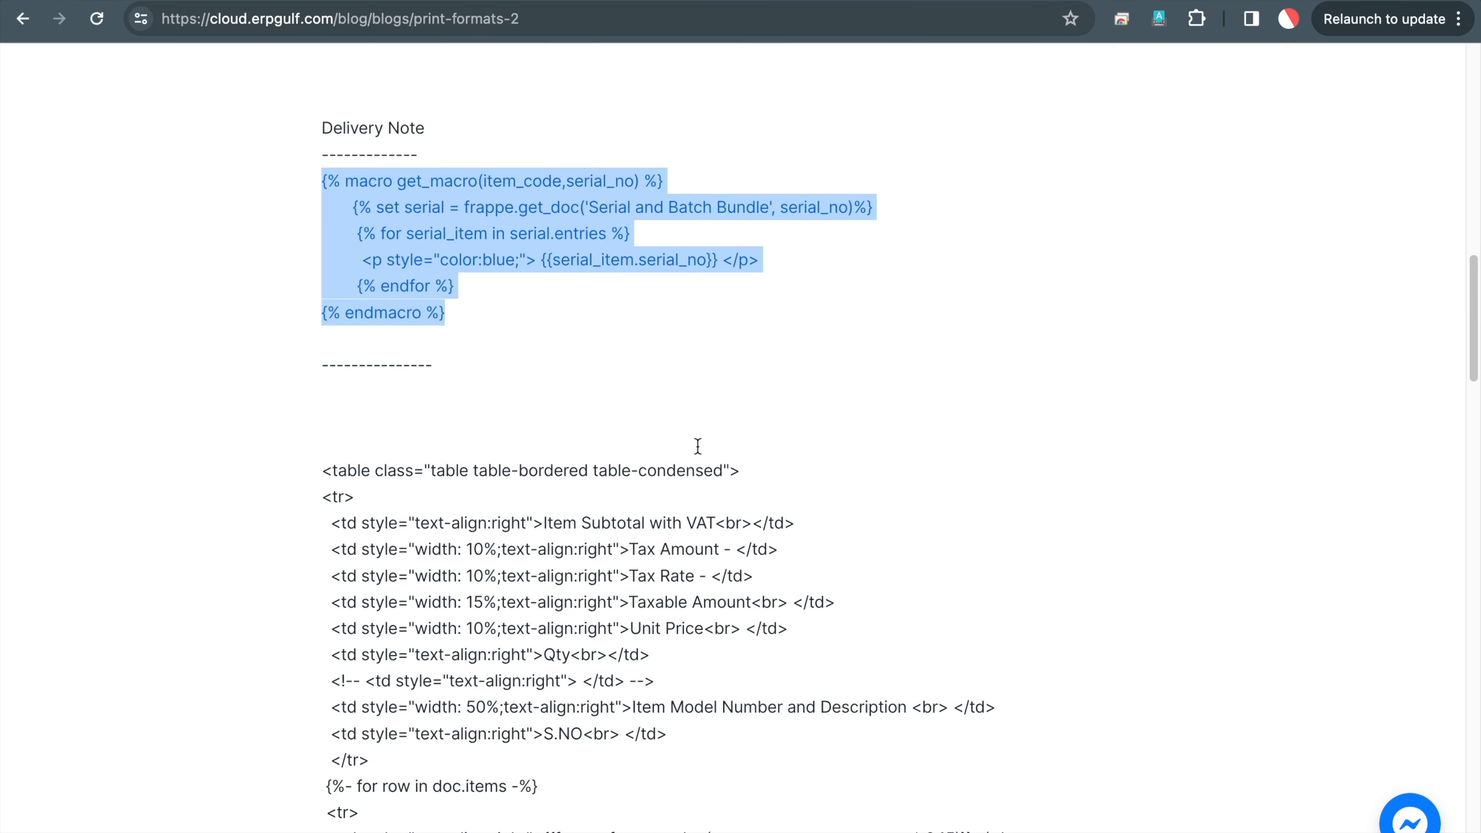
Review the blog's Sales invoice macro code, then go back to the MAT-DN-2024-00002 print preview
{"action": "scroll", "coordinate": [698, 446], "scroll_direction": "down", "scroll_amount": 15}
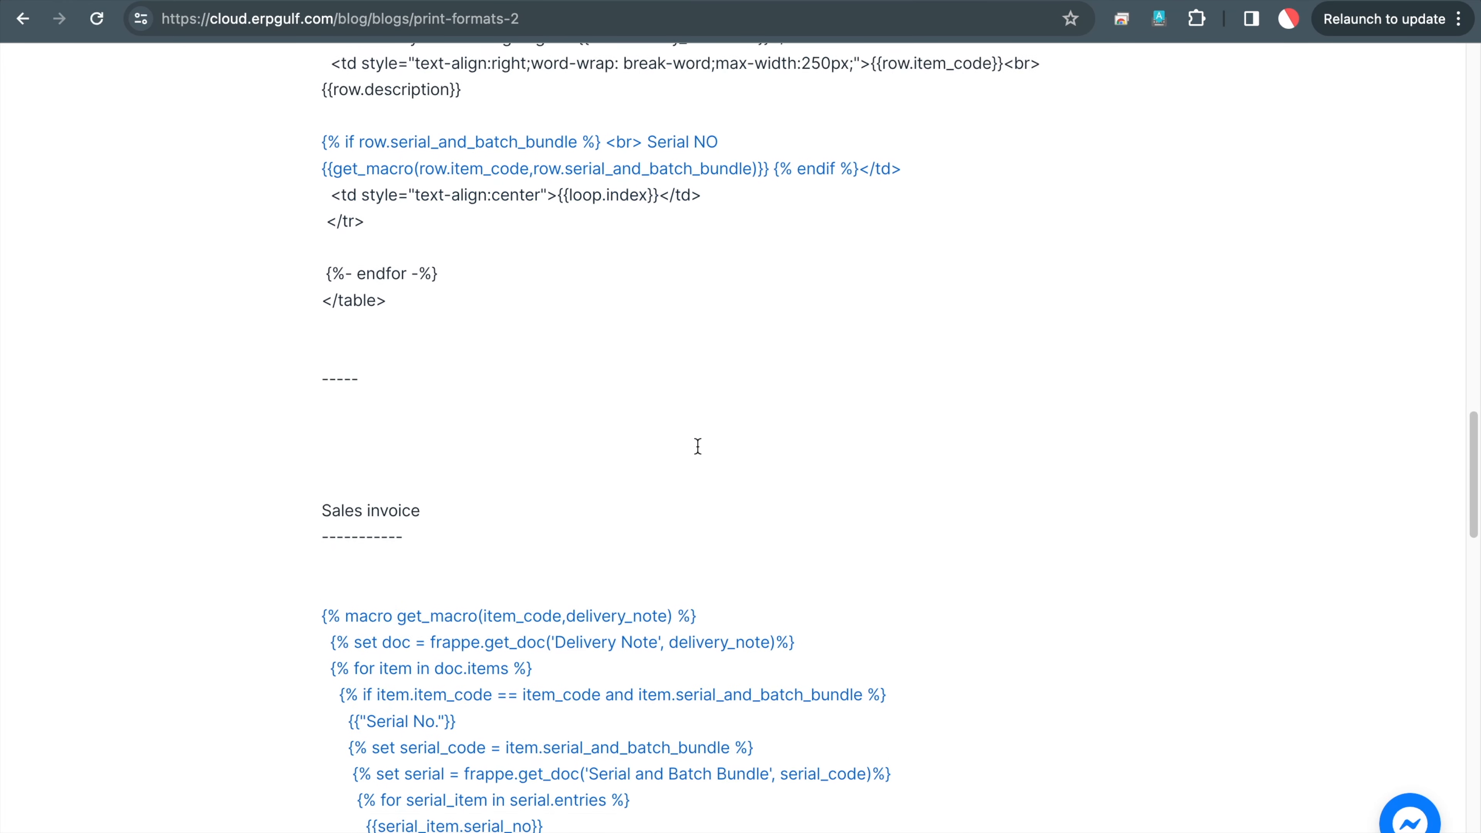
{"action": "scroll", "coordinate": [697, 447], "scroll_direction": "down", "scroll_amount": 1}
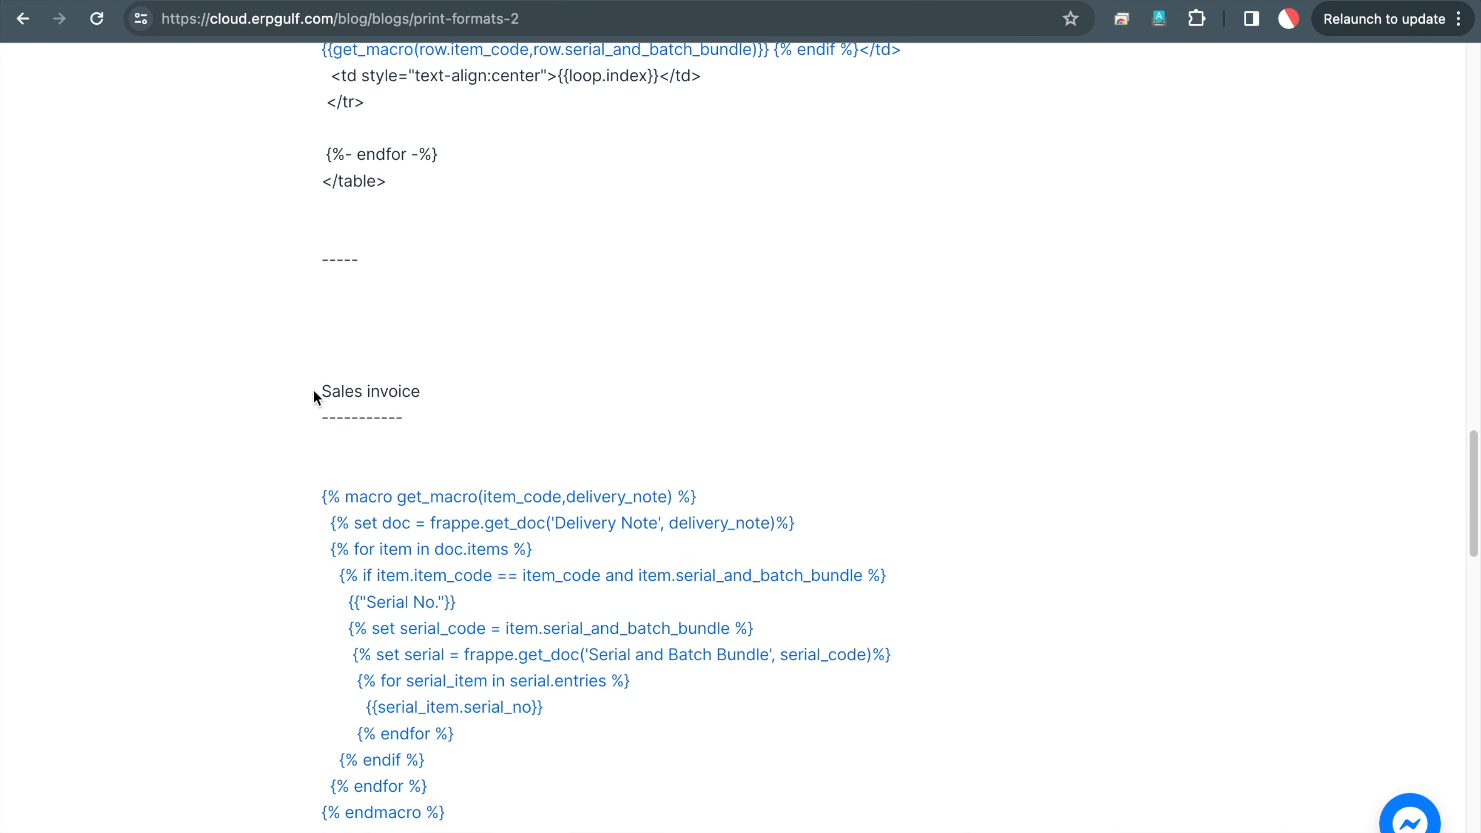
{"action": "left_click_drag", "start_coordinate": [314, 390], "coordinate": [570, 805]}
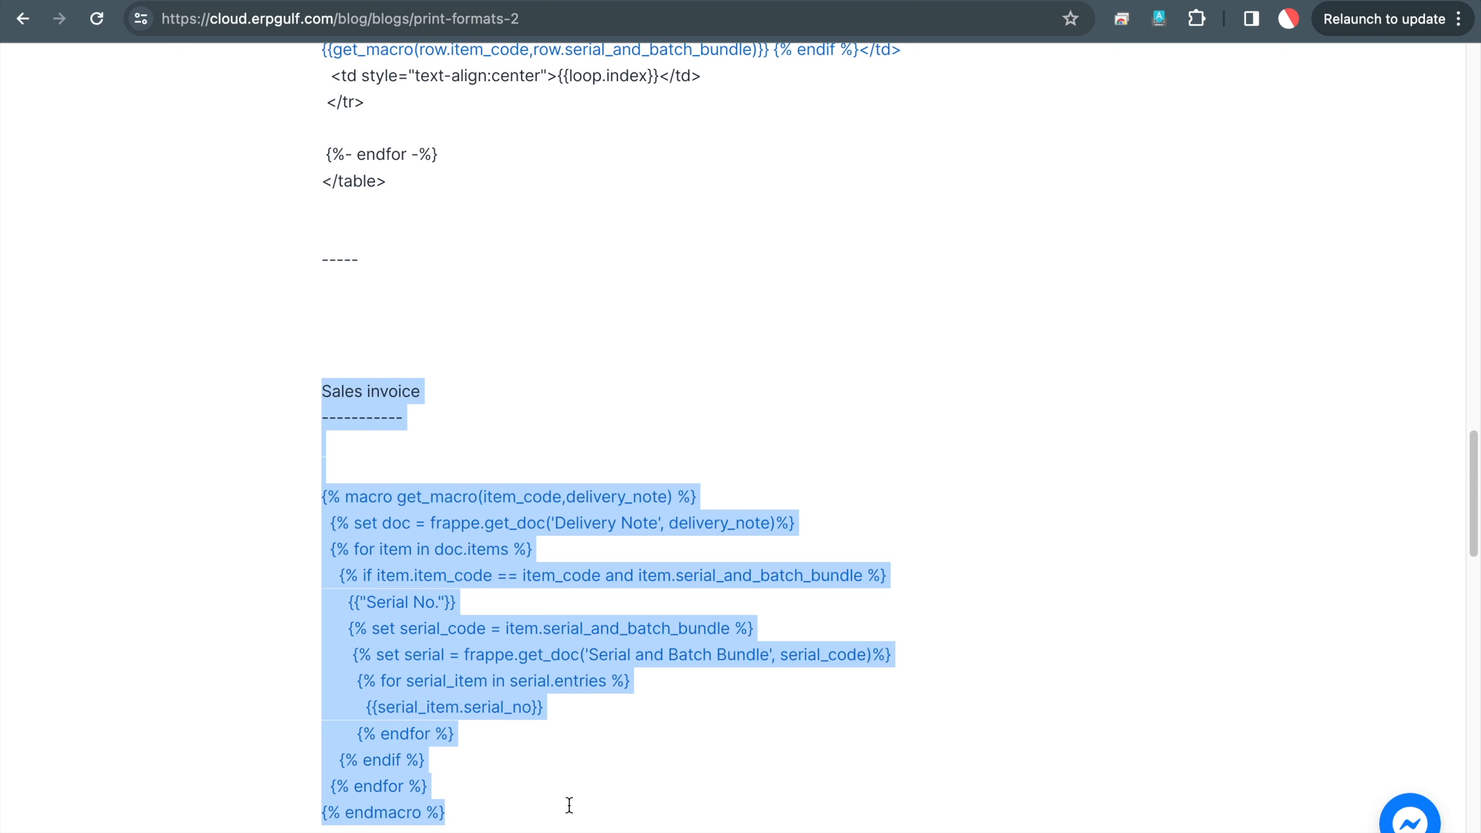
{"action": "left_click", "coordinate": [919, 16]}
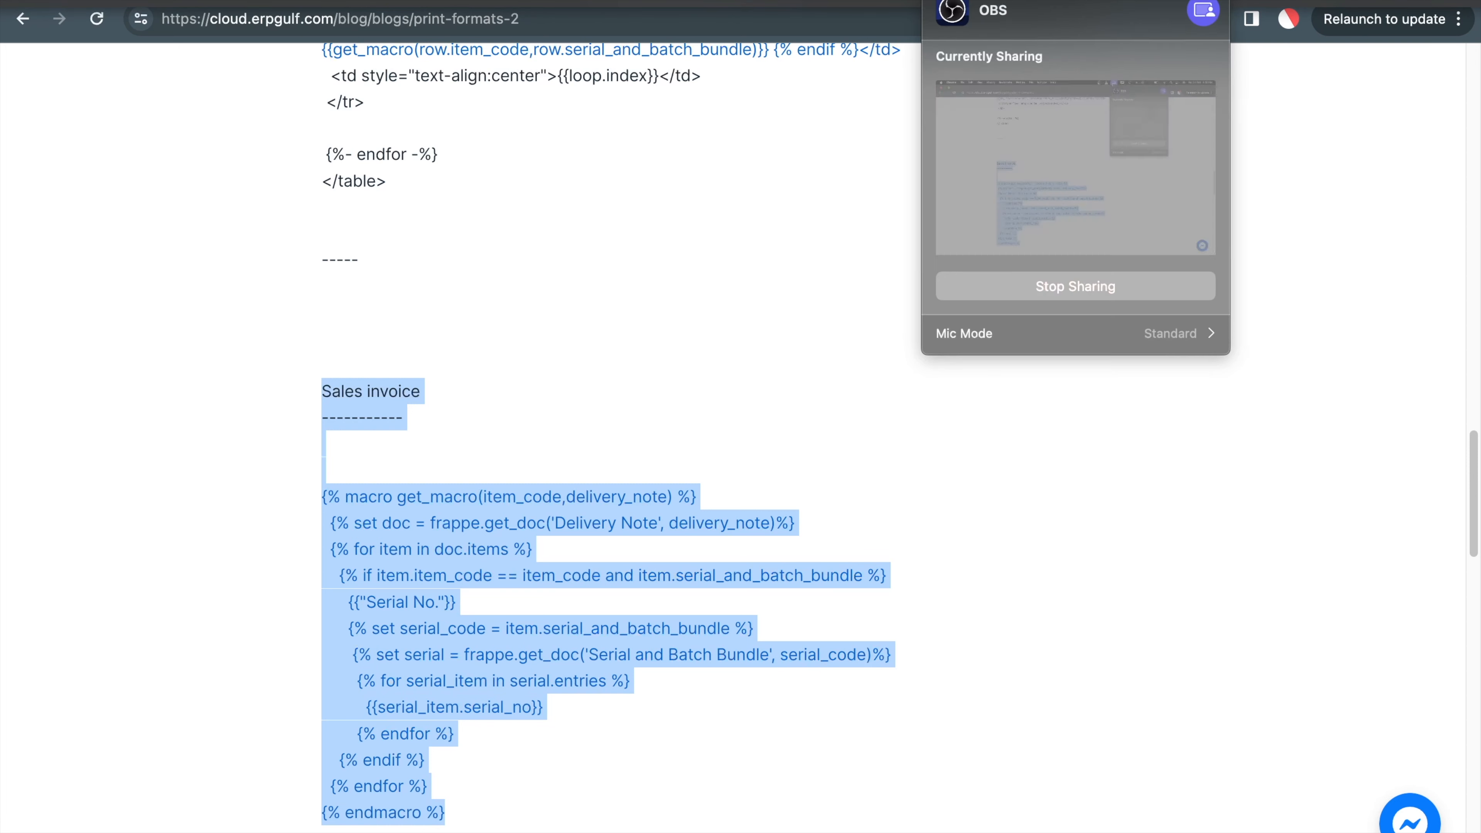
{"action": "left_click", "coordinate": [811, 326]}
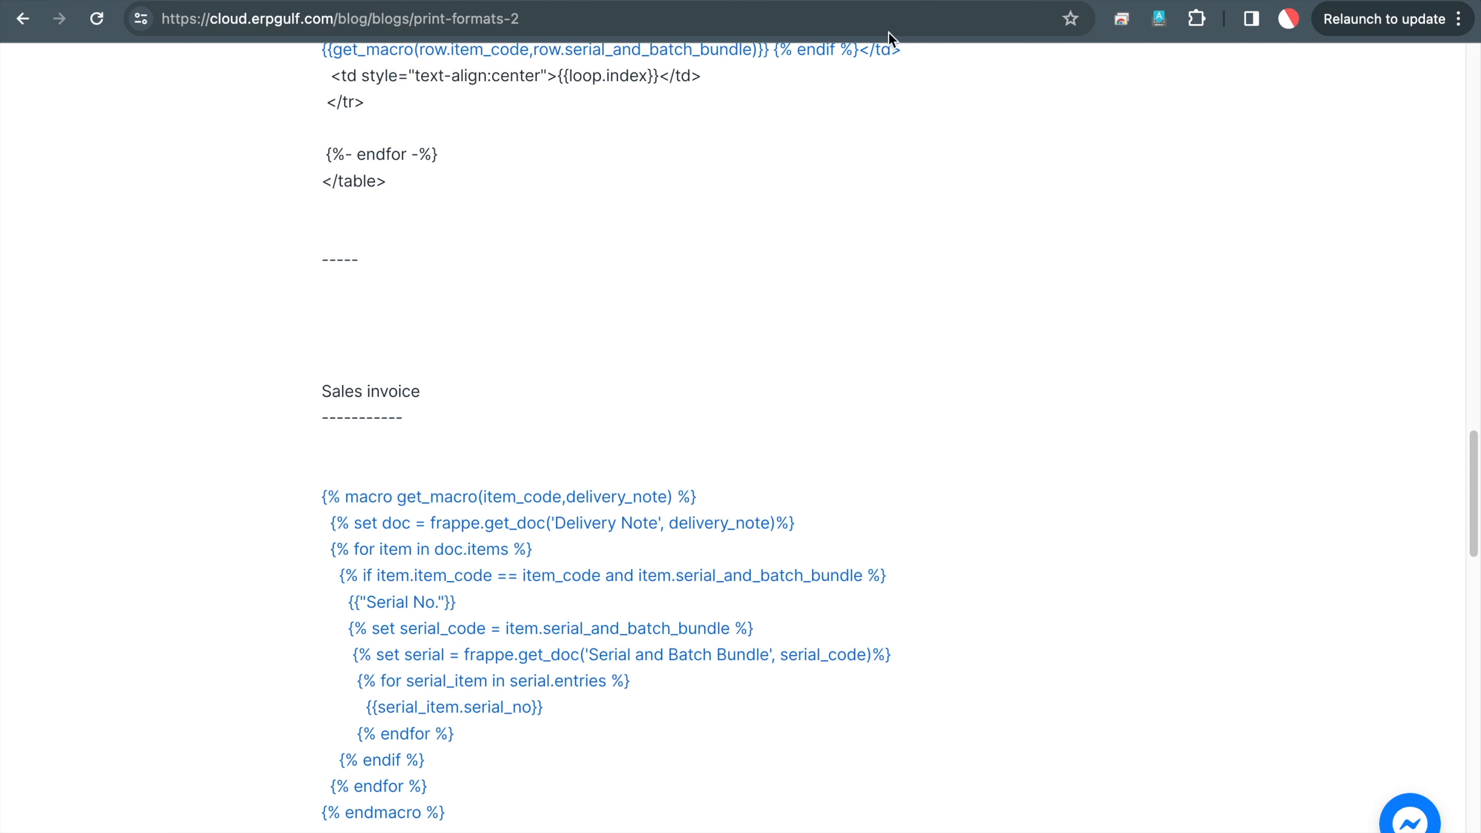
{"action": "scroll", "coordinate": [767, 469], "scroll_direction": "down", "scroll_amount": 5}
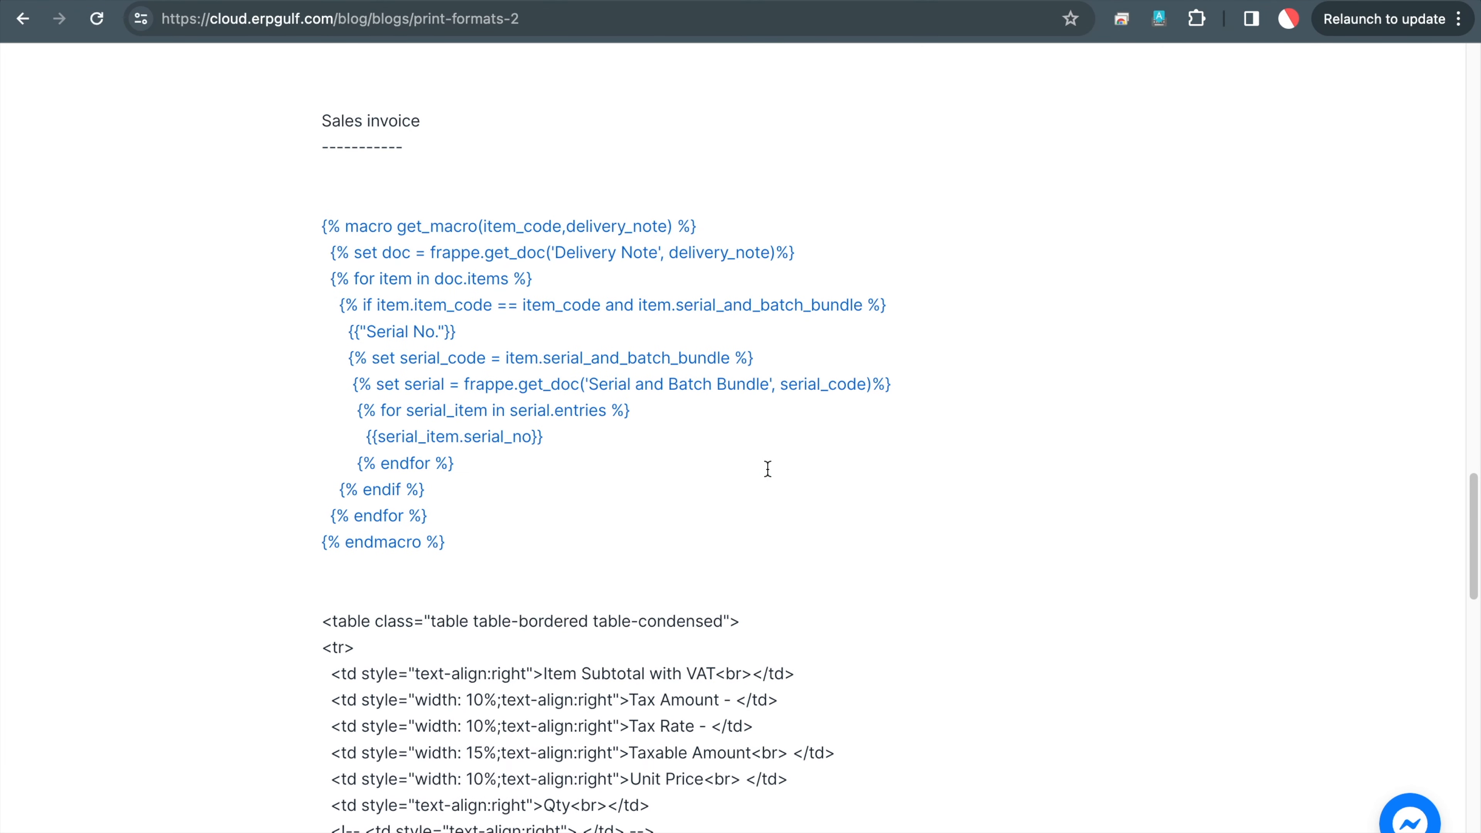
{"action": "left_click", "coordinate": [1033, 1]}
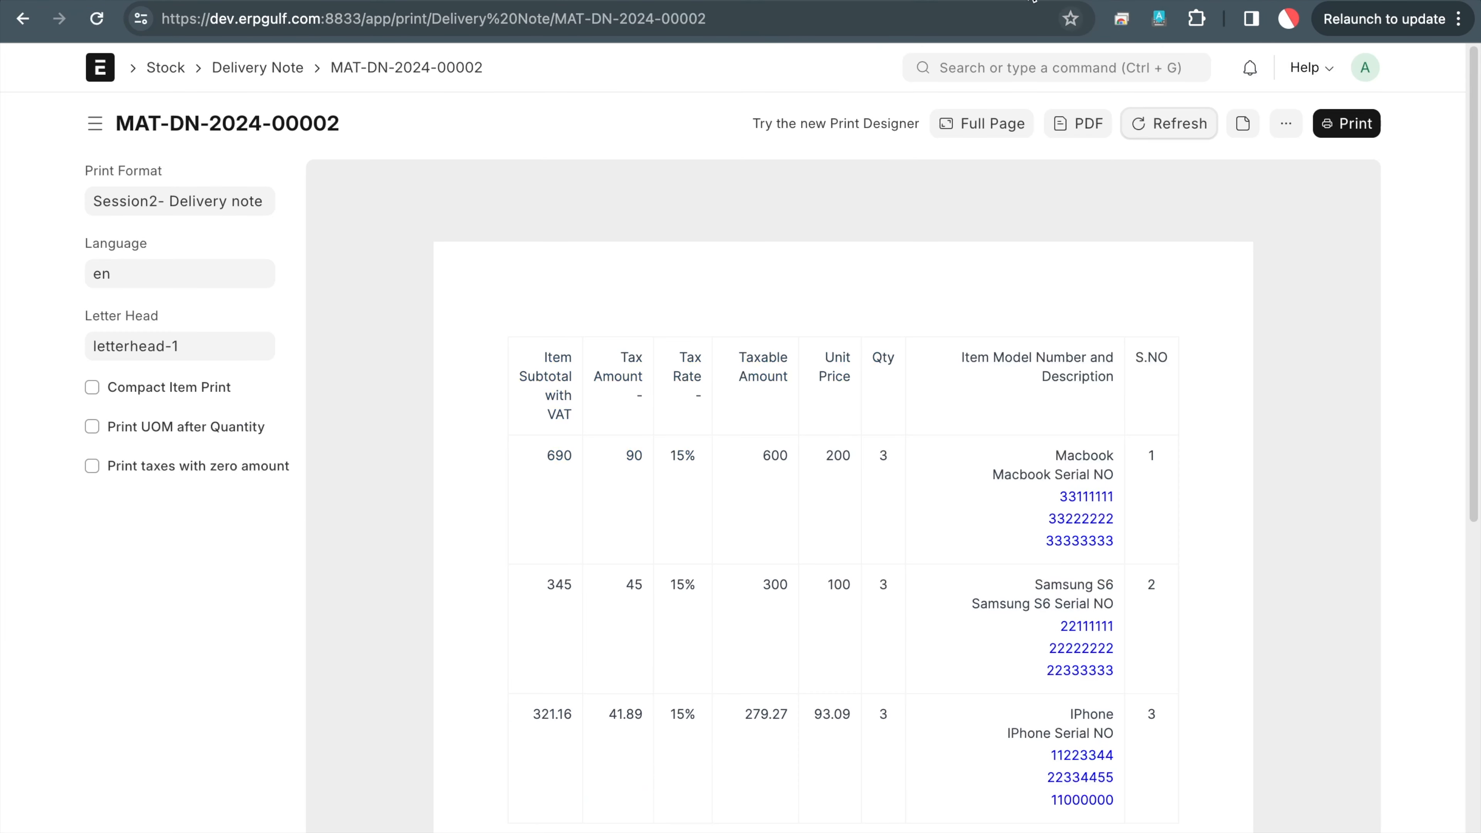
Close the developer tools on the SABB-00000012 serial bundle page
{"action": "left_click", "coordinate": [1068, 2]}
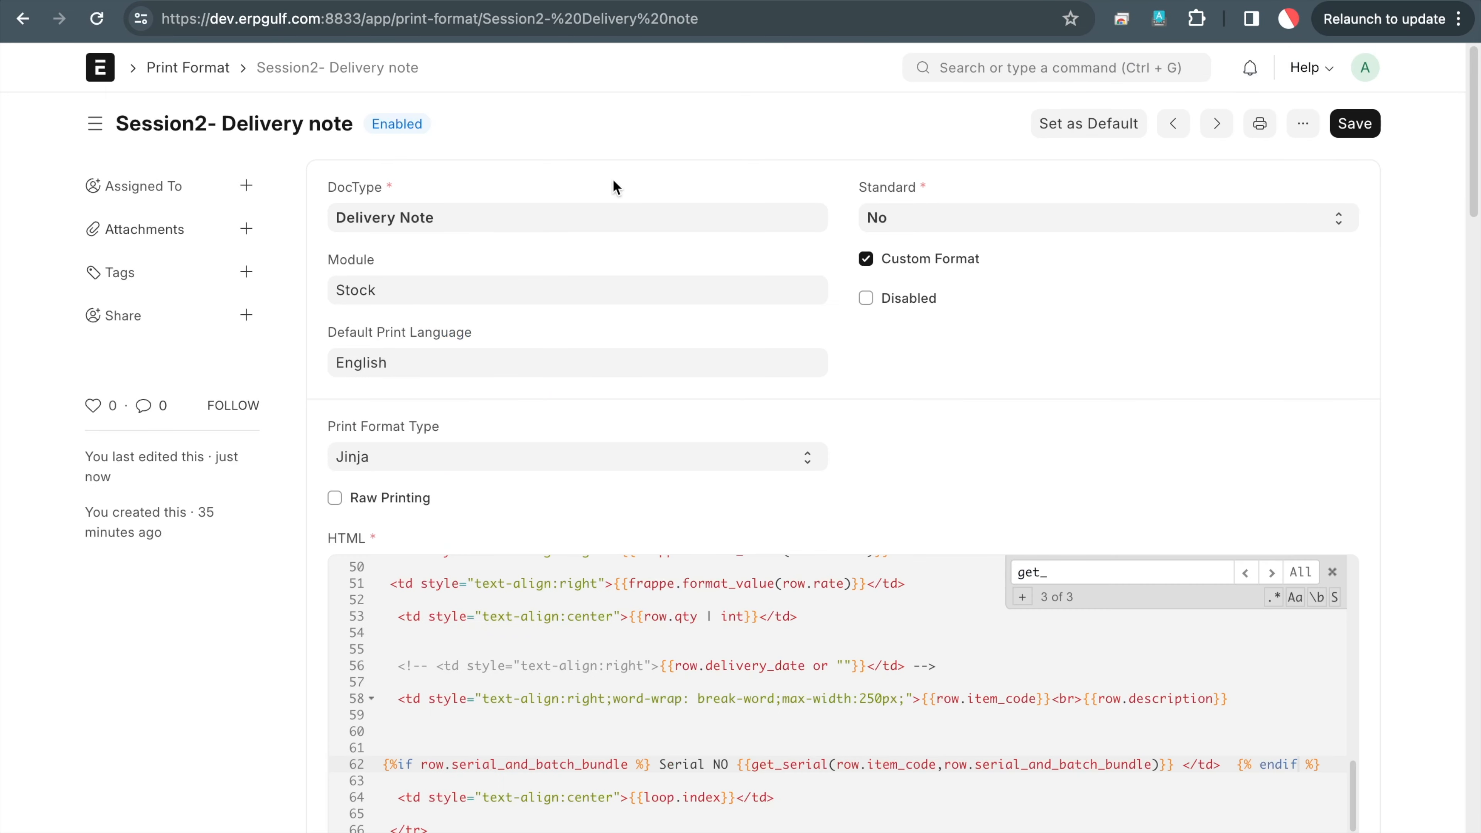
{"action": "left_click", "coordinate": [475, 1]}
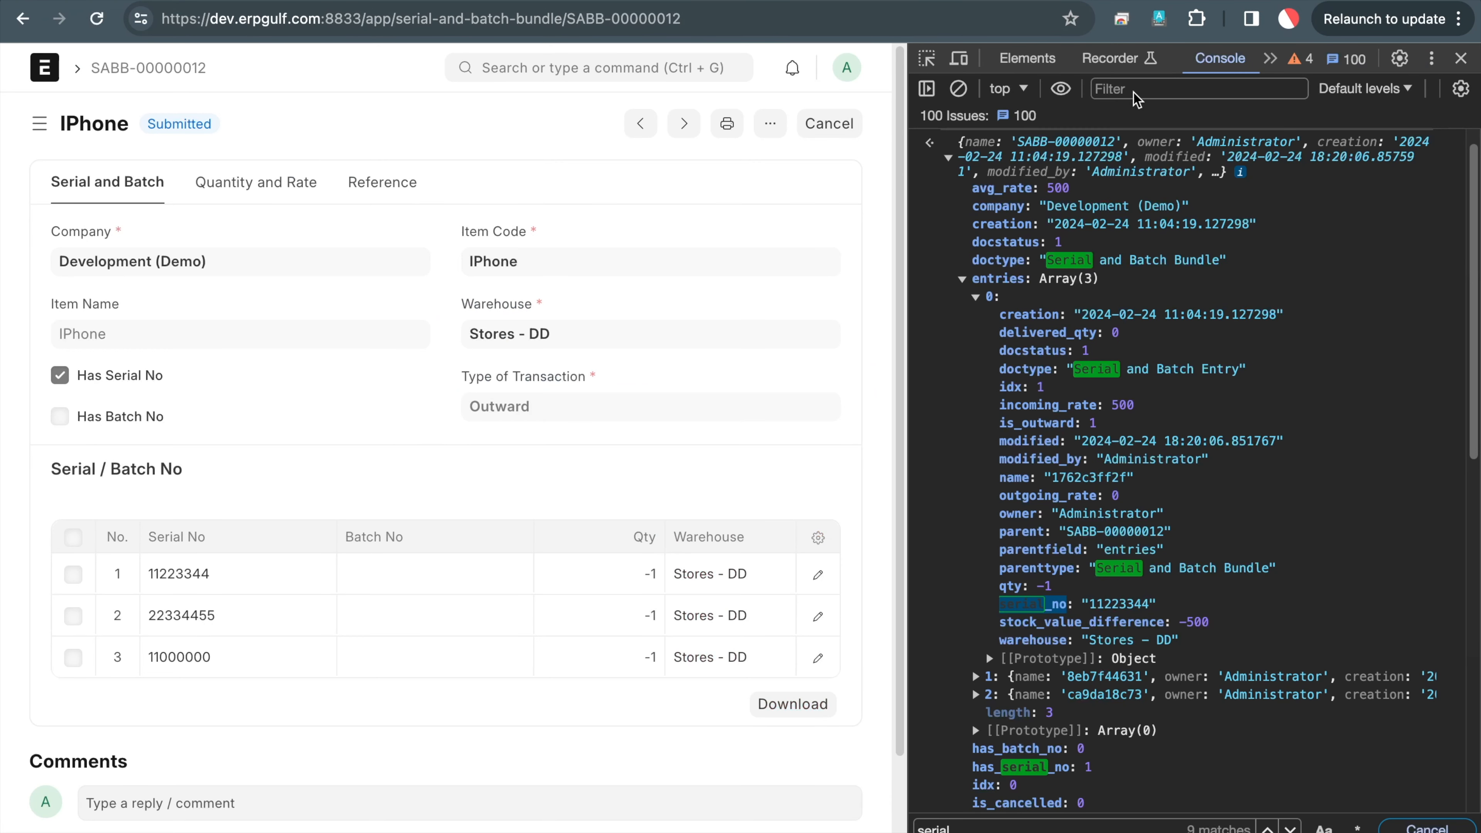
{"action": "left_click", "coordinate": [1460, 61]}
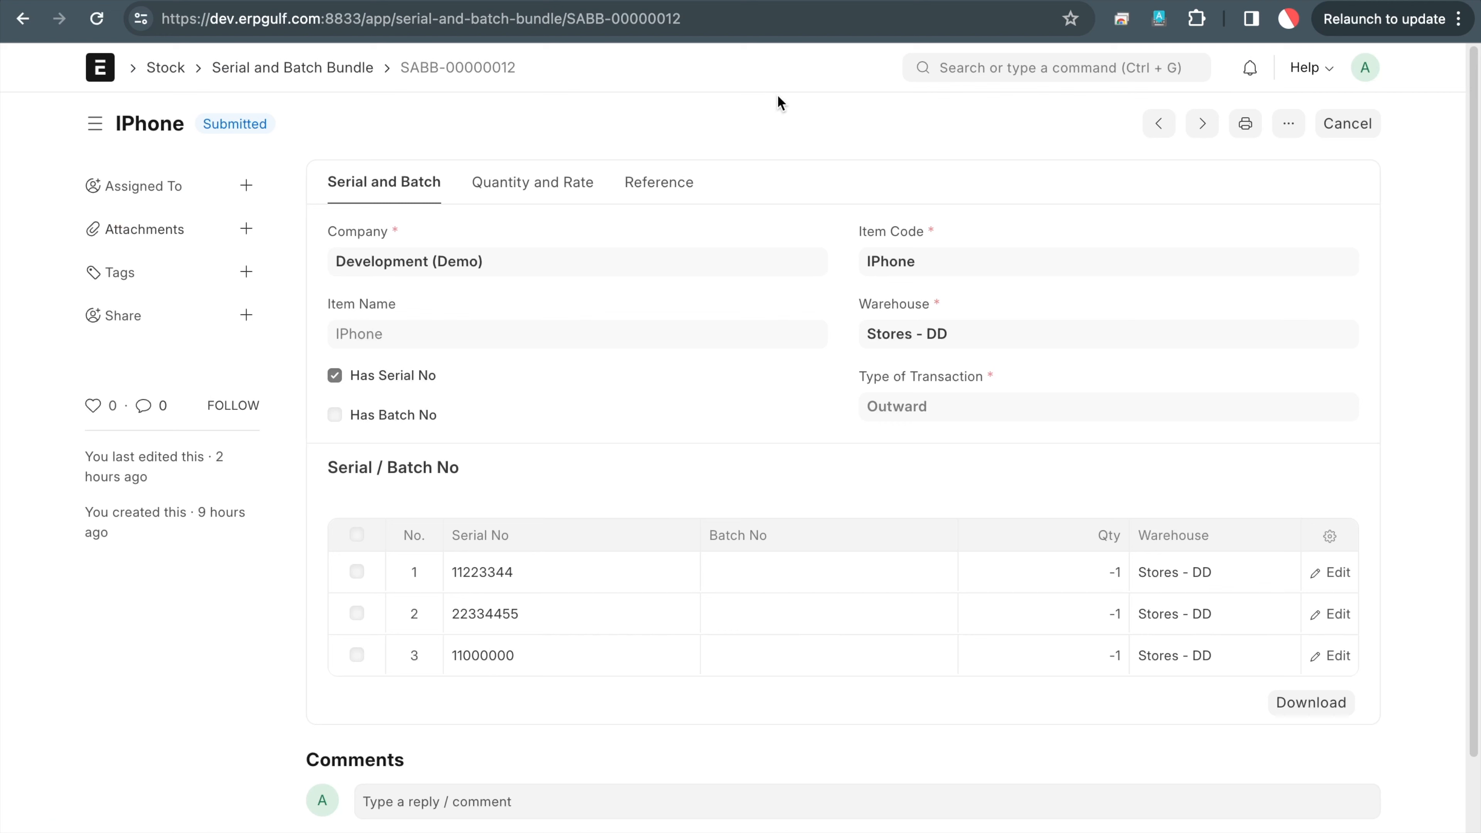
Search 'sales inv' in the awesome bar and open the Sales Invoice list
{"action": "left_click", "coordinate": [940, 68]}
{"action": "type", "text": "salesw in"}
{"action": "key", "text": "BackSpace"}
{"action": "key", "text": "BackSpace"}
{"action": "key", "text": "BackSpace"}
{"action": "key", "text": "BackSpace"}
{"action": "type", "text": "inv"}
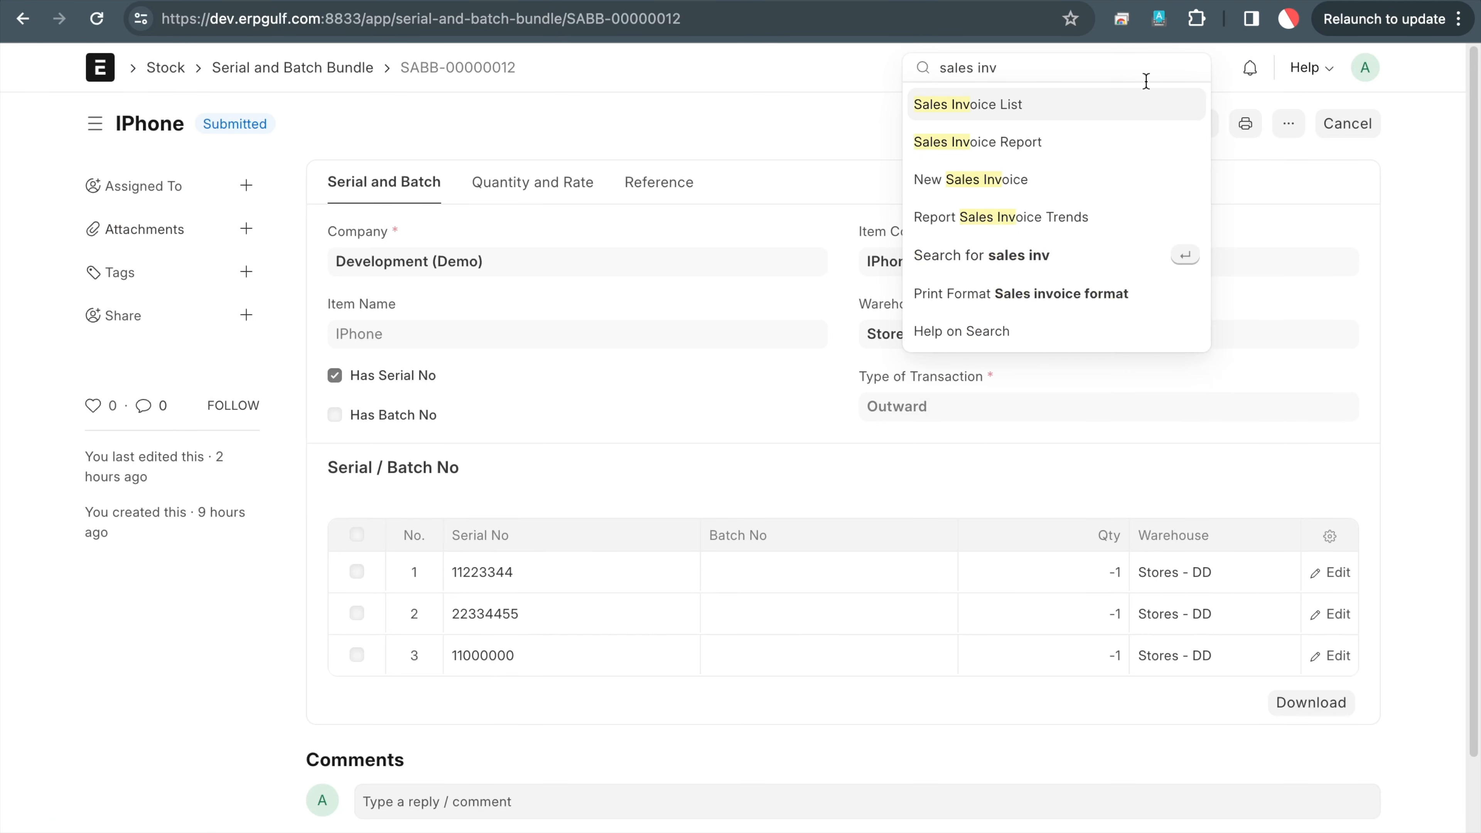
{"action": "left_click", "coordinate": [1144, 99]}
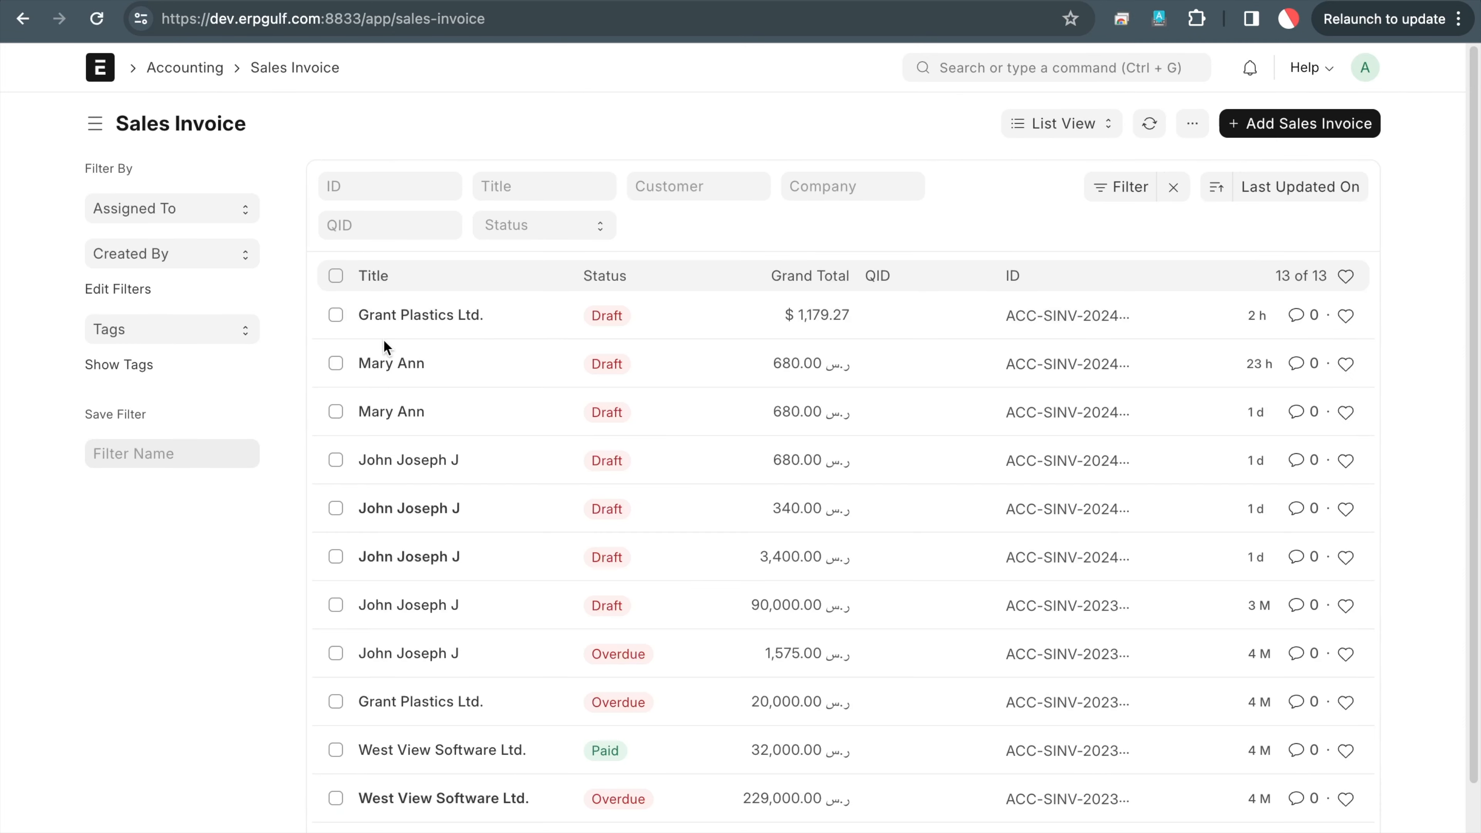
Open draft sales invoice ACC-SINV-2024-00006 and look over its form
{"action": "left_click", "coordinate": [441, 315]}
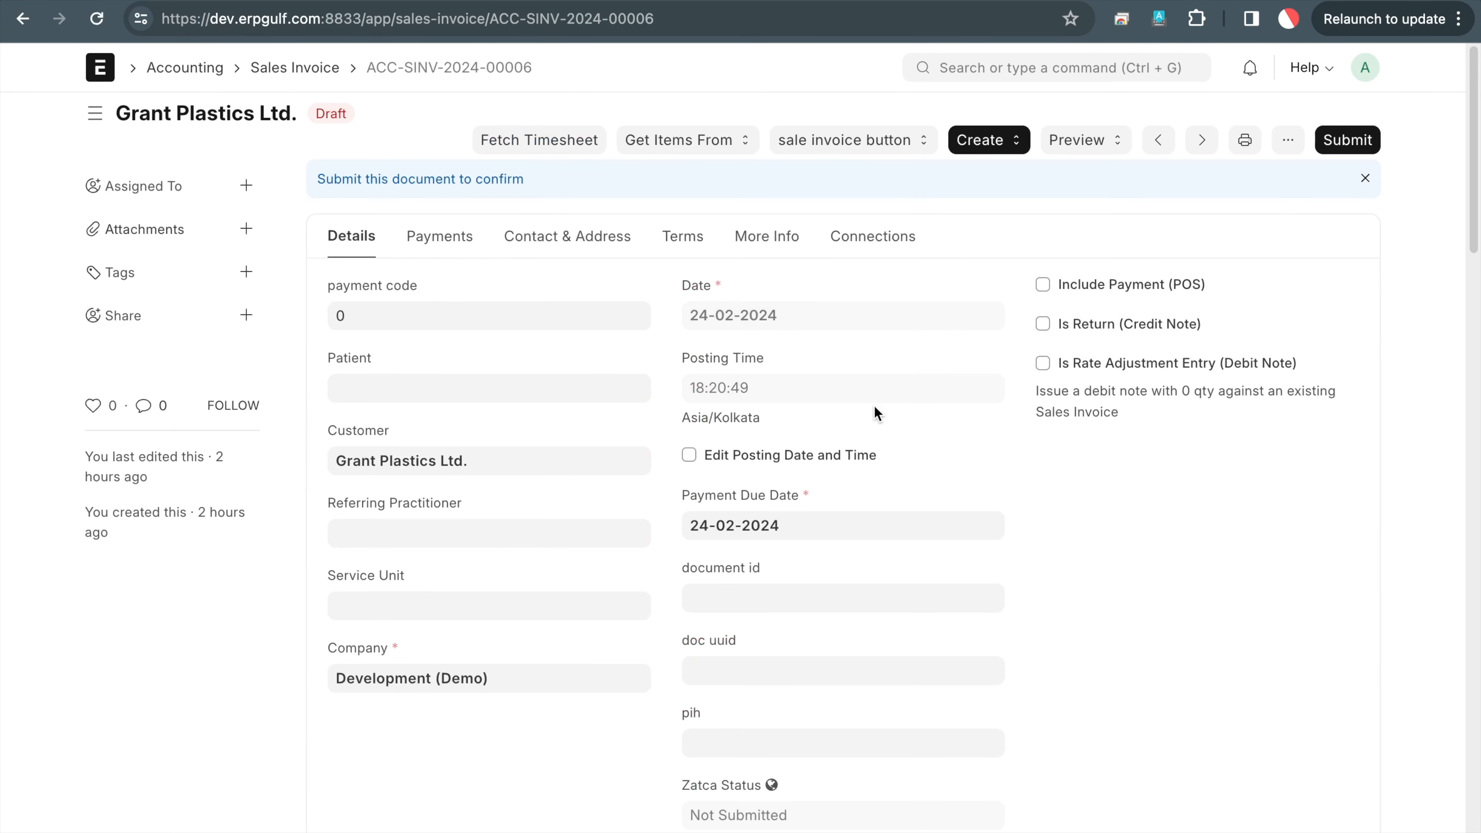
{"action": "scroll", "coordinate": [874, 405], "scroll_direction": "down", "scroll_amount": 10}
{"action": "scroll", "coordinate": [874, 405], "scroll_direction": "down", "scroll_amount": 4}
{"action": "scroll", "coordinate": [874, 406], "scroll_direction": "up", "scroll_amount": 15}
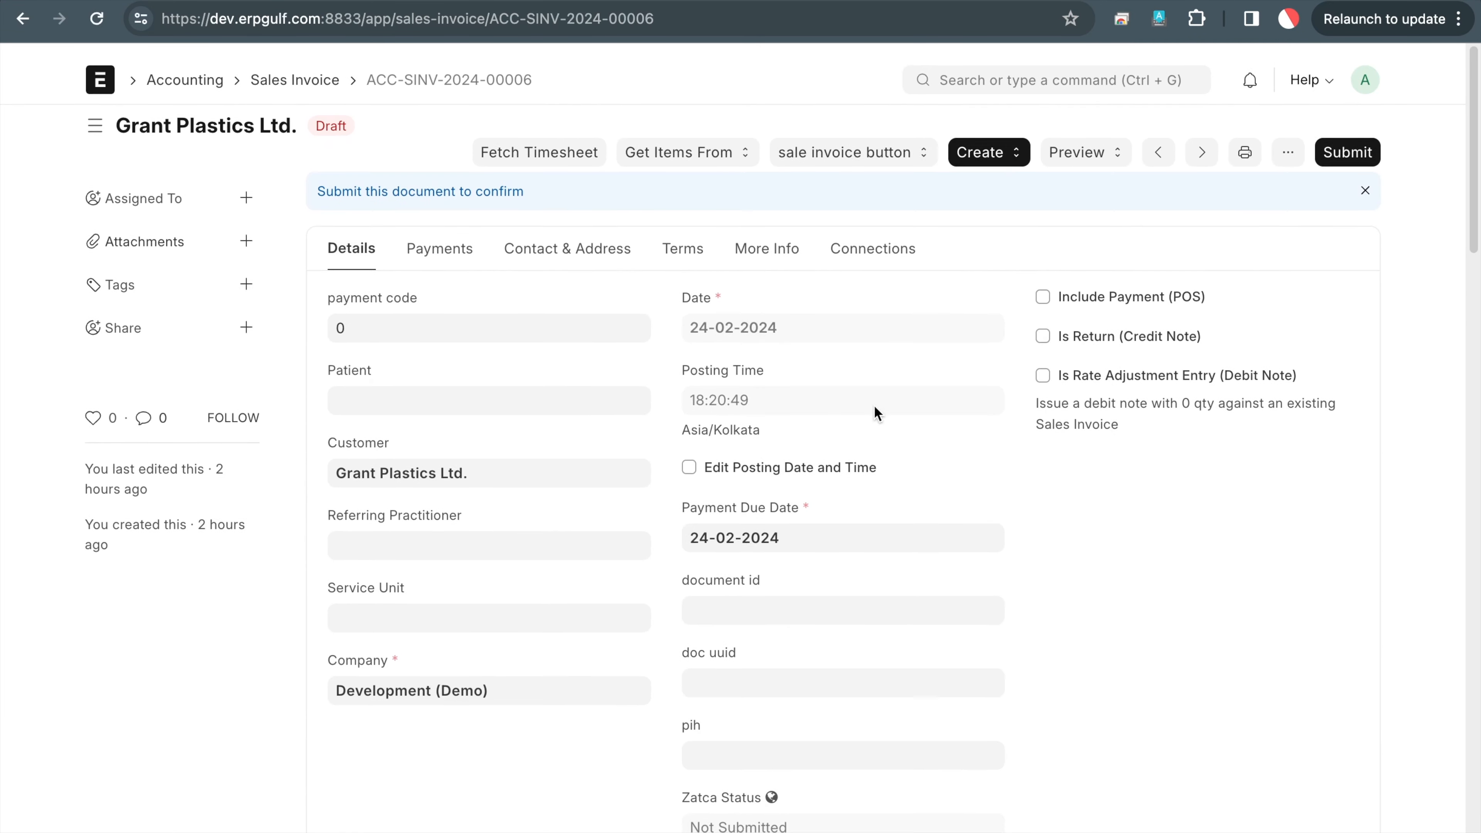
In a cleared DevTools console, run cur_frm.doc and expand the printed invoice object
{"action": "right_click", "coordinate": [1286, 279]}
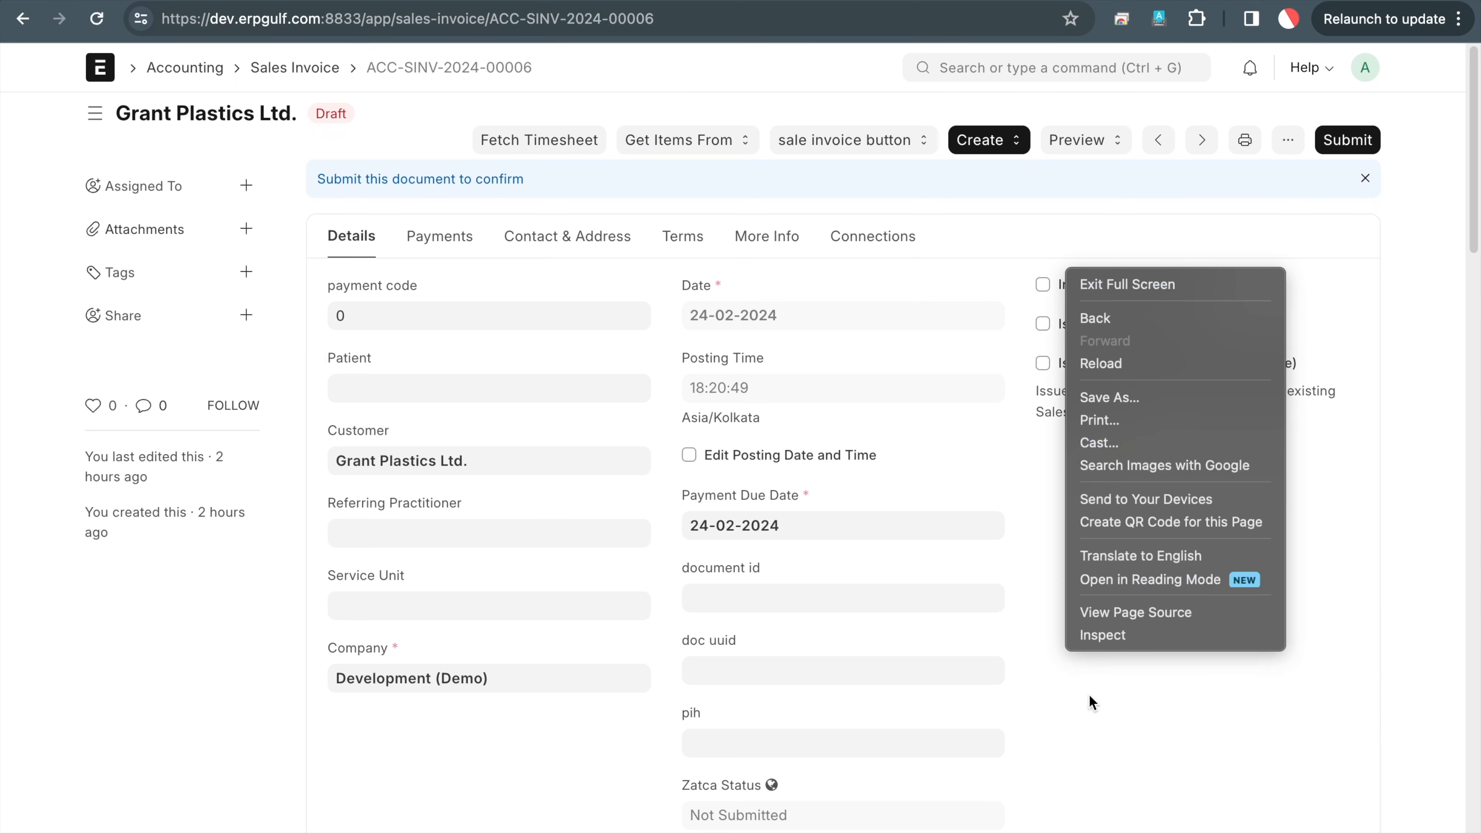
{"action": "left_click", "coordinate": [1137, 640]}
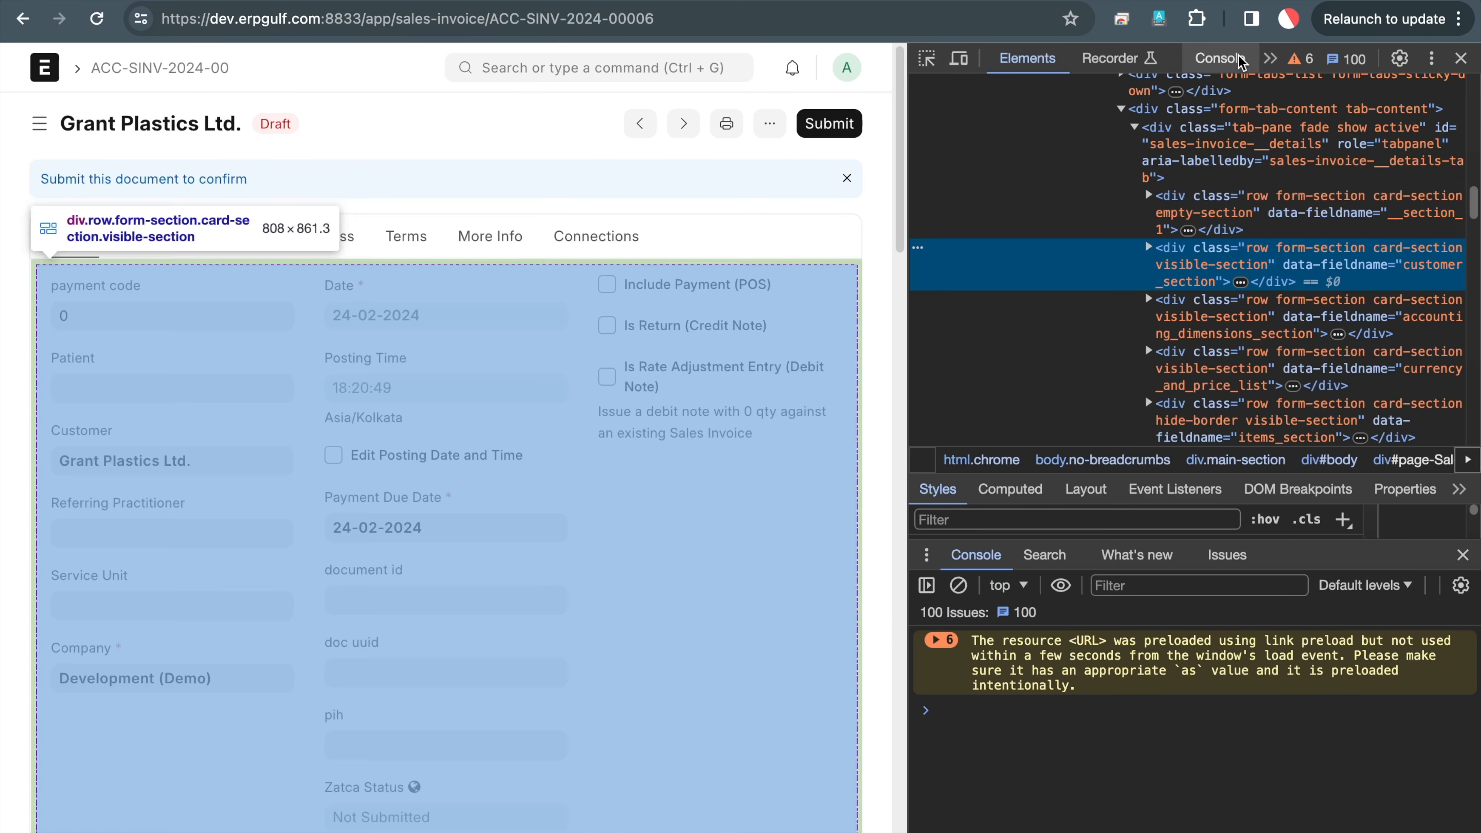
{"action": "left_click", "coordinate": [1219, 59]}
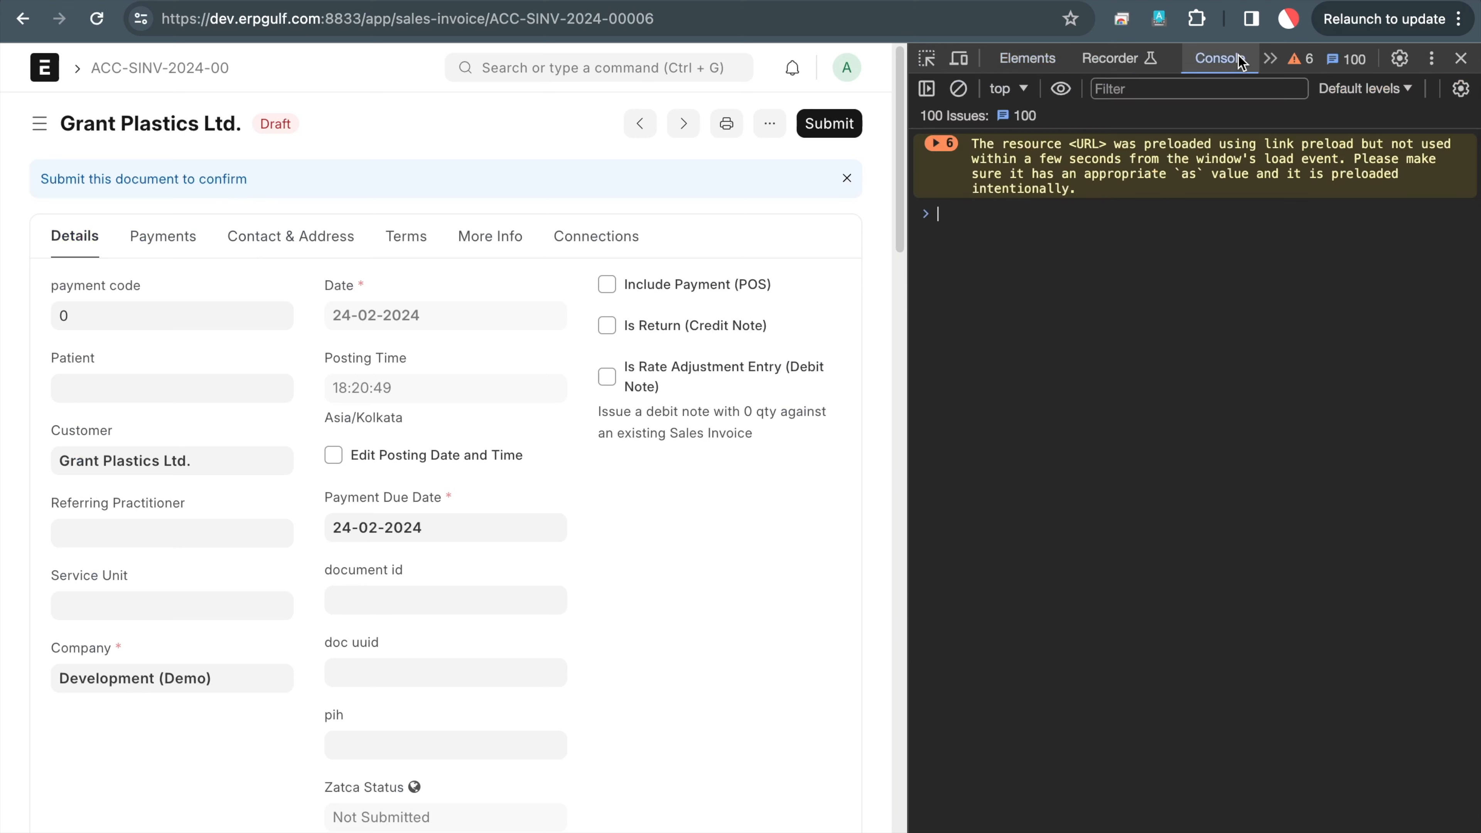
{"action": "left_click", "coordinate": [959, 89]}
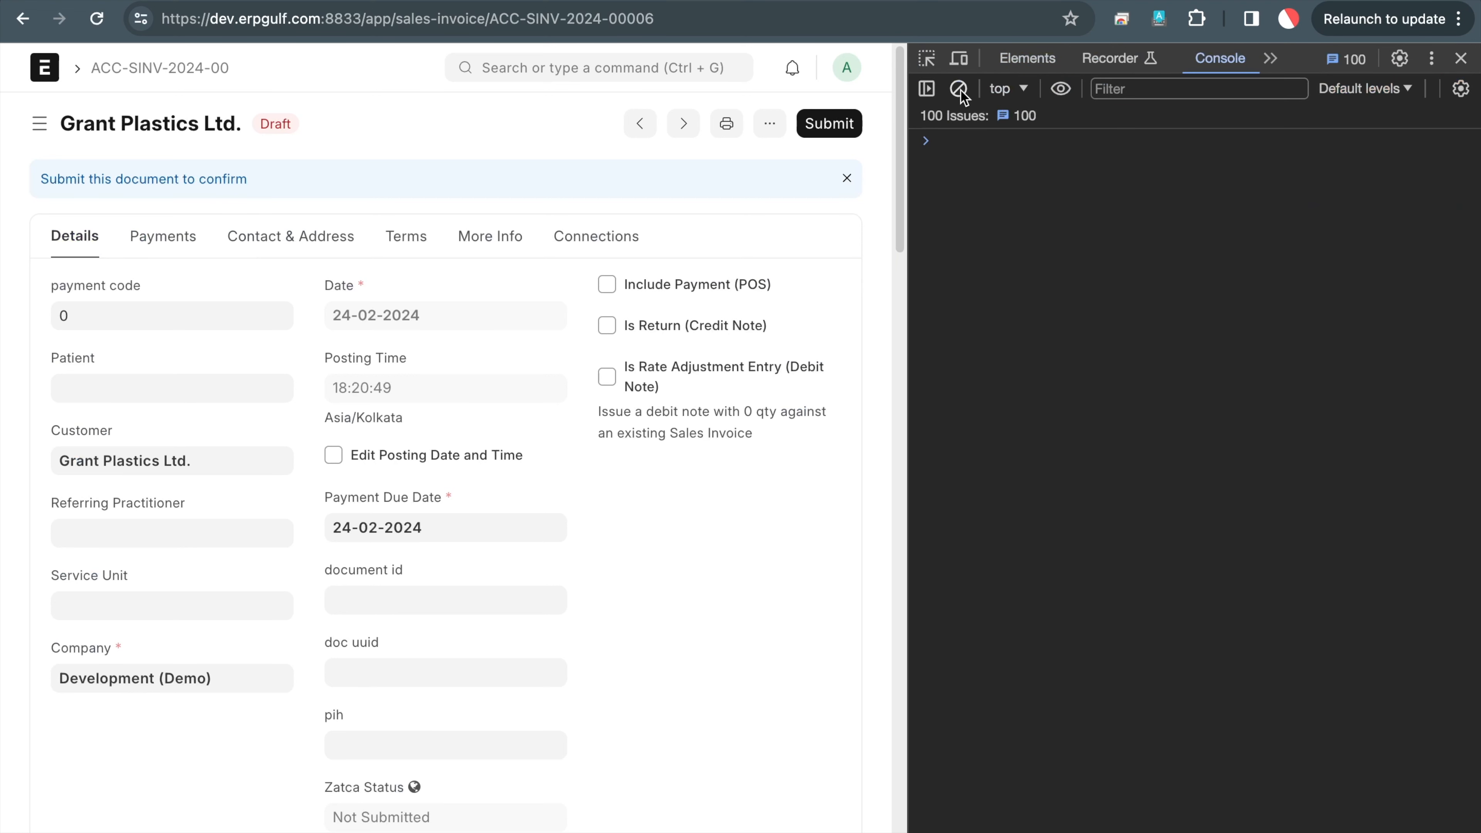
{"action": "left_click", "coordinate": [948, 191]}
{"action": "left_click", "coordinate": [1010, 531]}
{"action": "type", "text": "cur_frm.doc"}
{"action": "key", "text": "Return"}
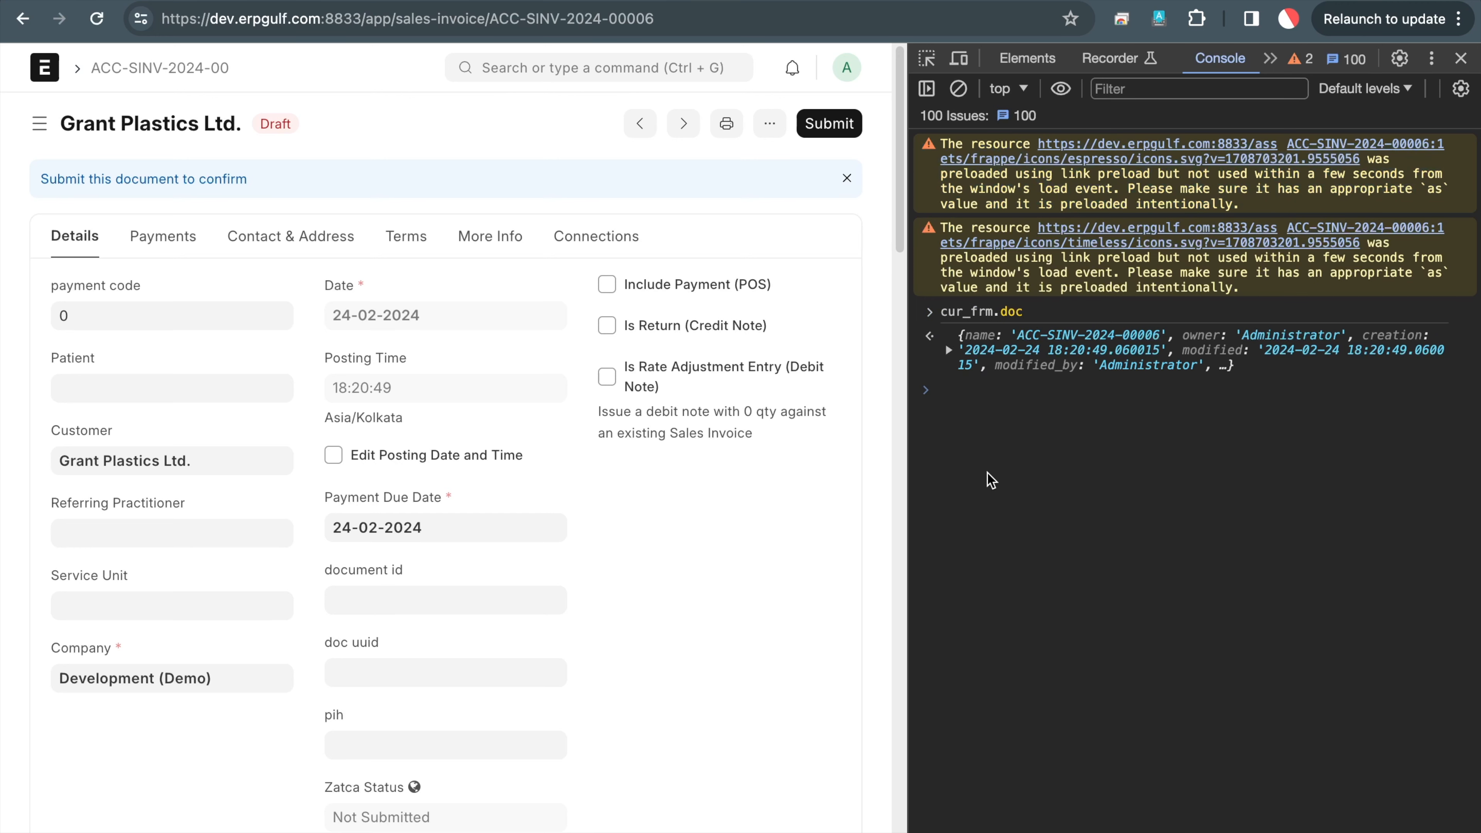
{"action": "left_click", "coordinate": [947, 351]}
Expand the invoice's items and first item in the console, then search it for 'serial'
{"action": "scroll", "coordinate": [982, 481], "scroll_direction": "down", "scroll_amount": 15}
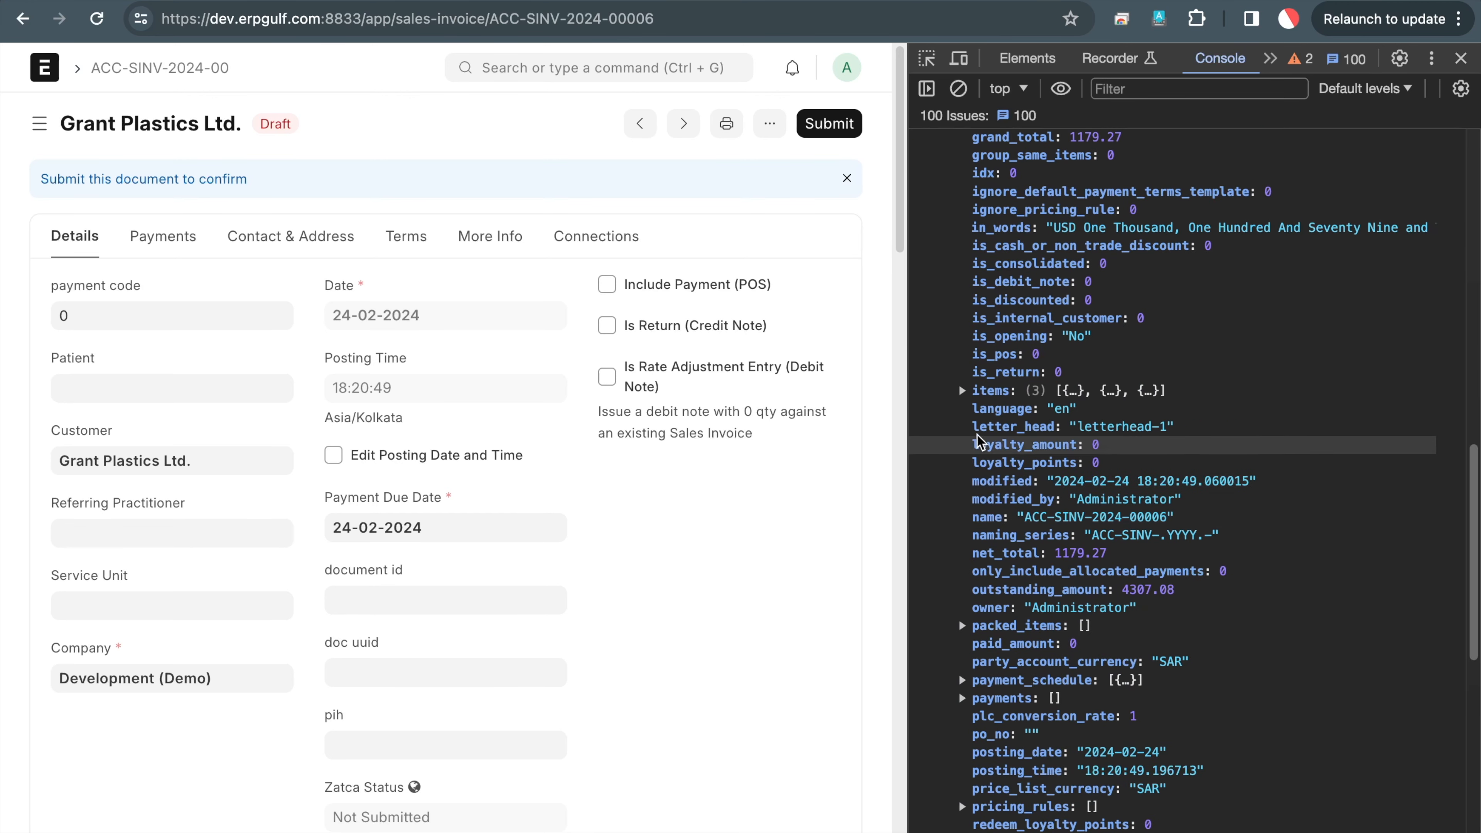
{"action": "left_click", "coordinate": [962, 391]}
{"action": "left_click", "coordinate": [975, 408]}
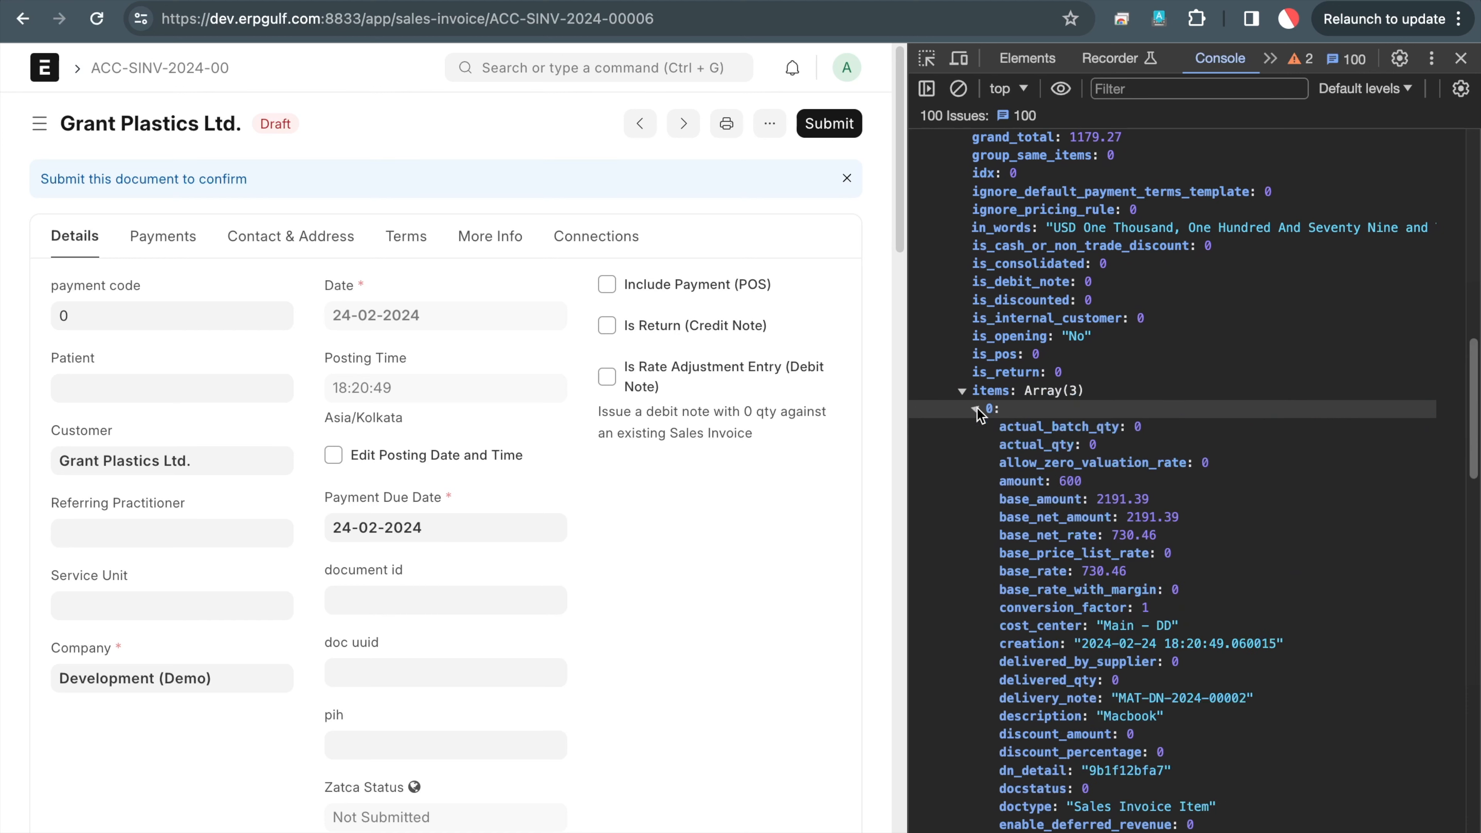
{"action": "scroll", "coordinate": [1074, 561], "scroll_direction": "down", "scroll_amount": 6}
{"action": "key", "text": "super+f"}
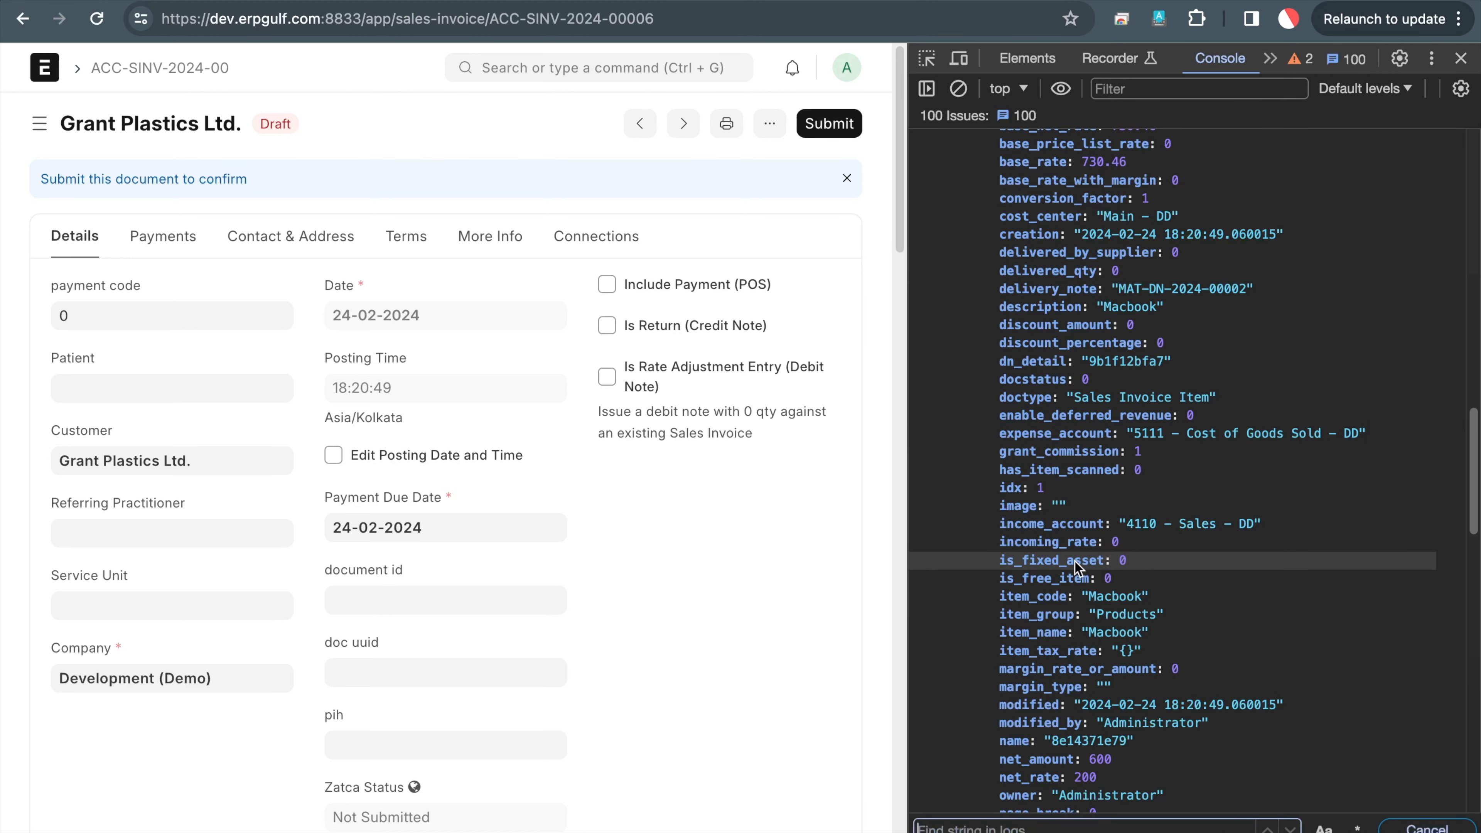
{"action": "type", "text": "serial"}
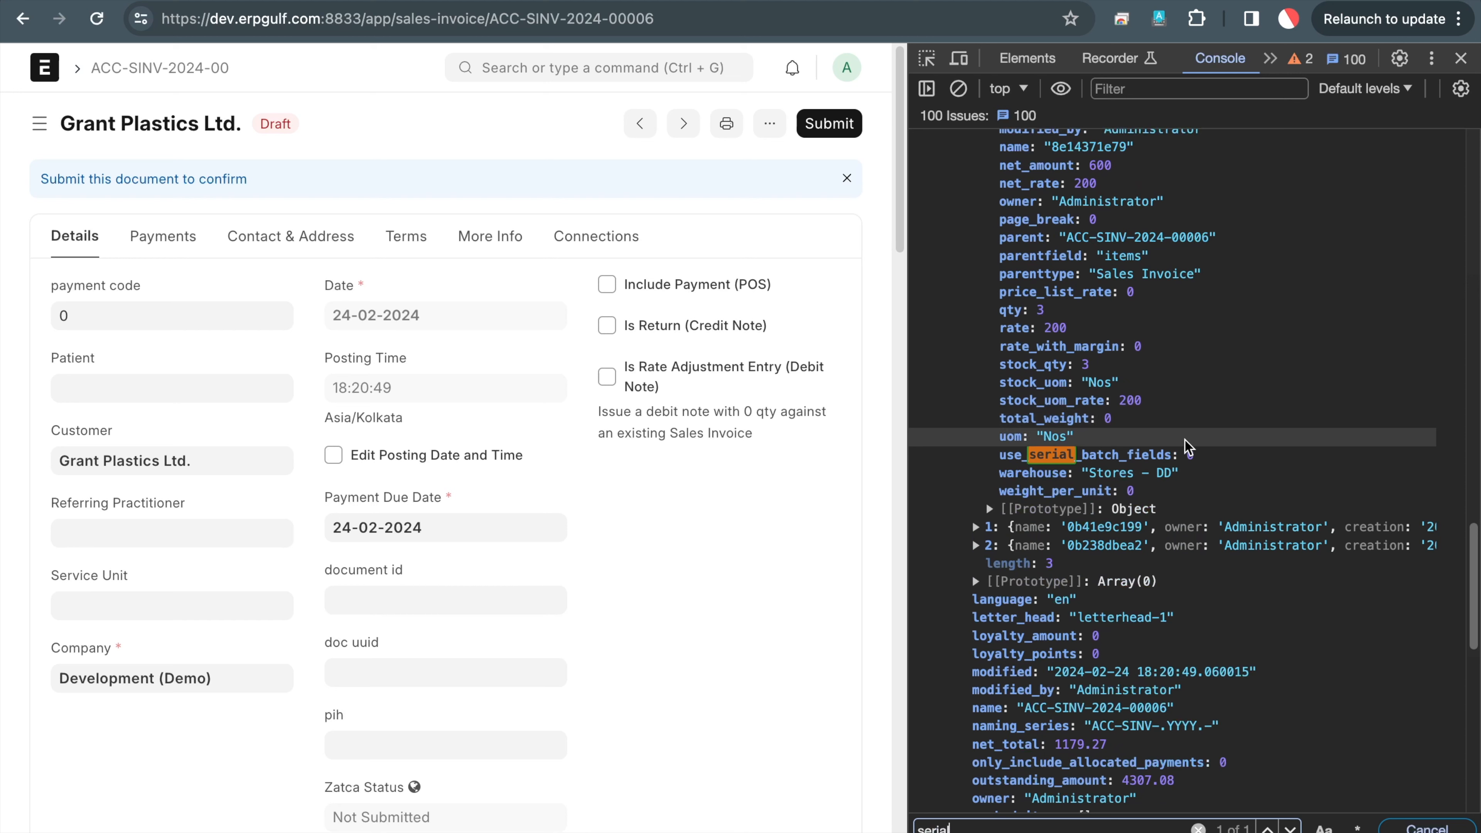
Annotate the invoice's Update Stock setting for emphasis
{"action": "scroll", "coordinate": [1190, 448], "scroll_direction": "up", "scroll_amount": 1}
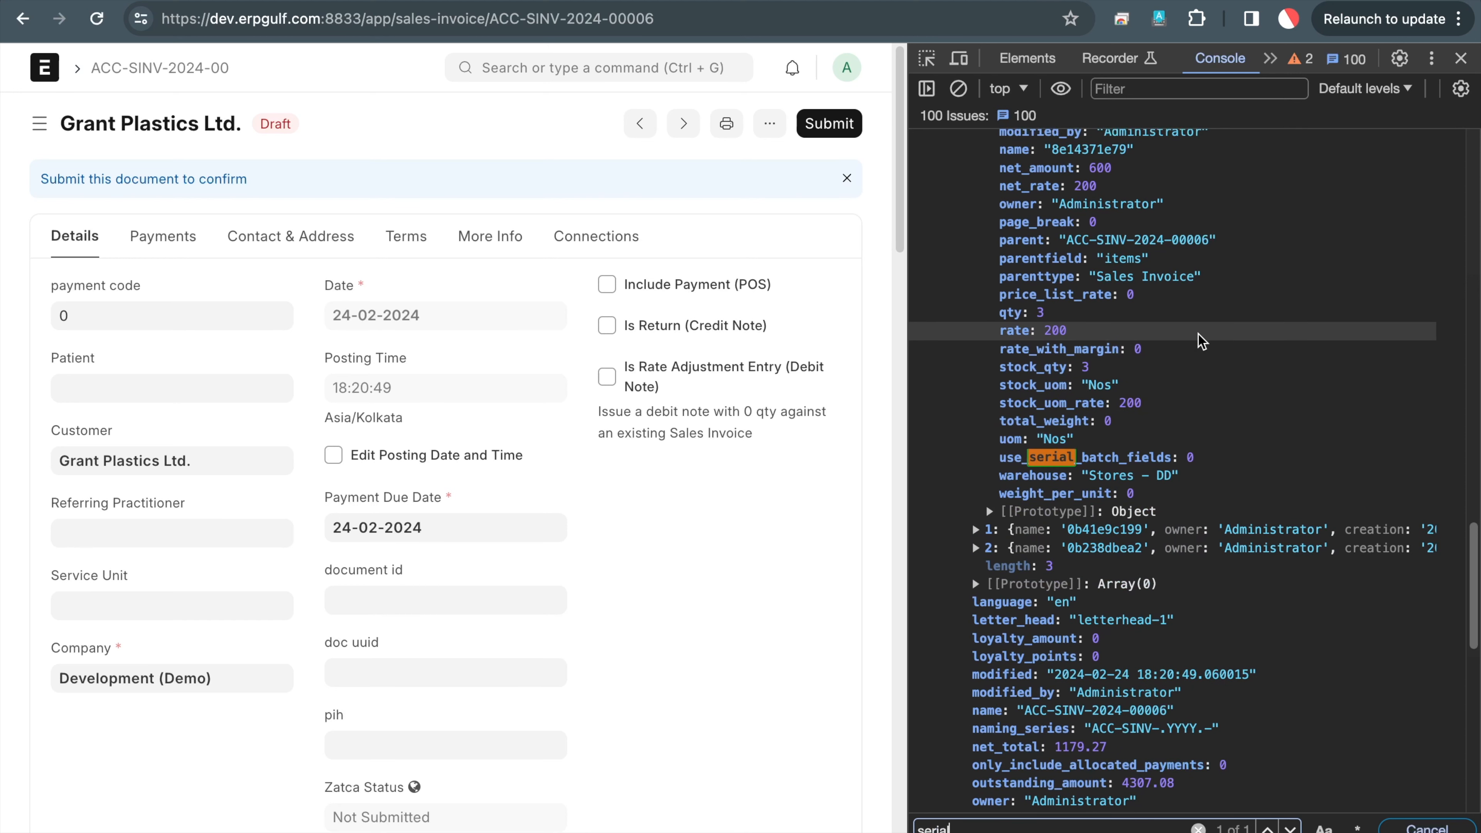
{"action": "scroll", "coordinate": [985, 631], "scroll_direction": "up", "scroll_amount": 5}
{"action": "scroll", "coordinate": [650, 424], "scroll_direction": "down", "scroll_amount": 15}
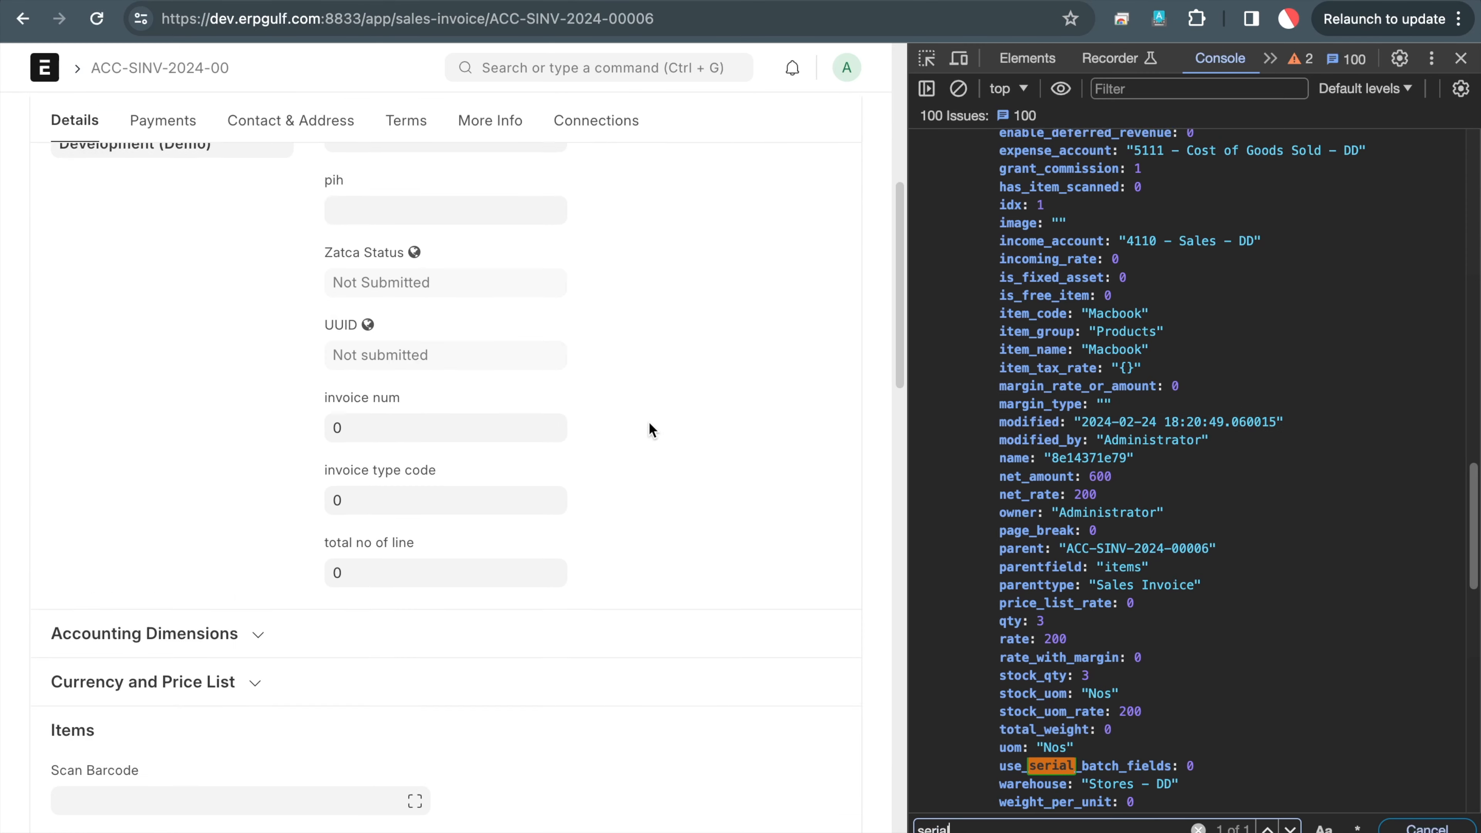
{"action": "scroll", "coordinate": [247, 295], "scroll_direction": "up", "scroll_amount": 4}
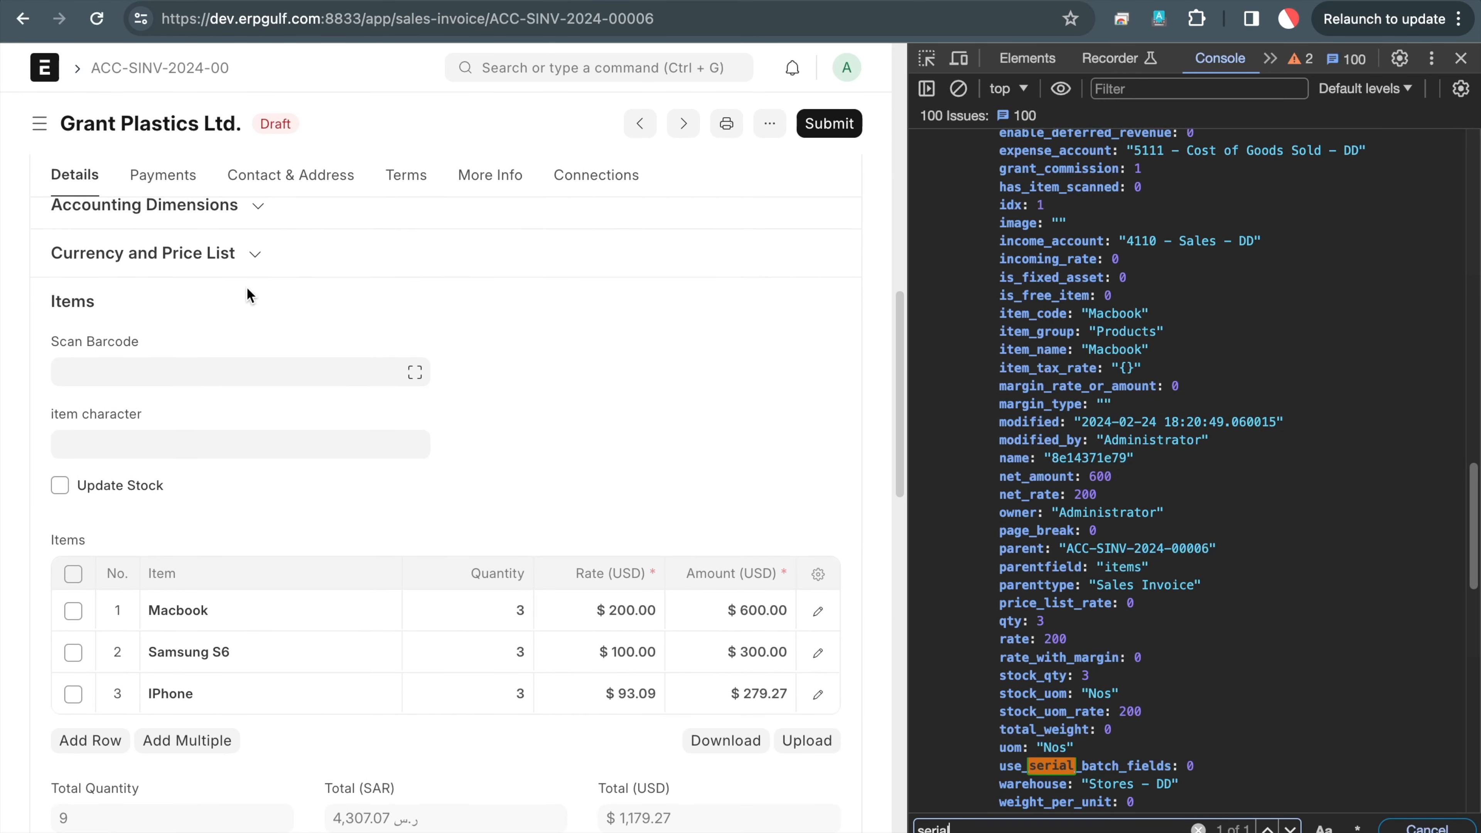
{"action": "left_click", "coordinate": [246, 289]}
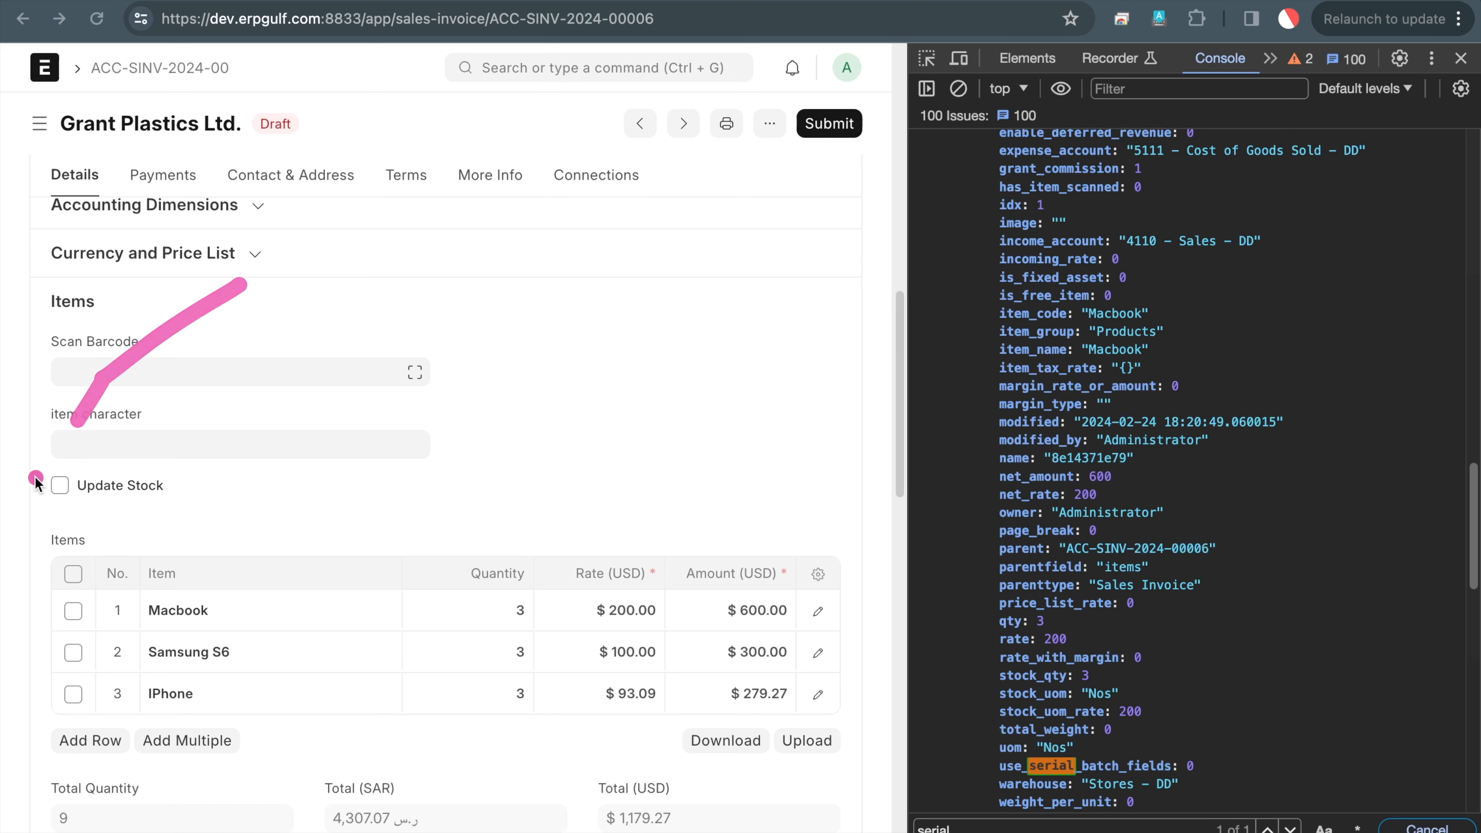
{"action": "mouse_move", "coordinate": [46, 450]}
{"action": "left_mouse_down"}
{"action": "mouse_move", "coordinate": [25, 538]}
{"action": "mouse_move", "coordinate": [251, 497]}
{"action": "mouse_move", "coordinate": [38, 449]}
{"action": "left_mouse_up"}
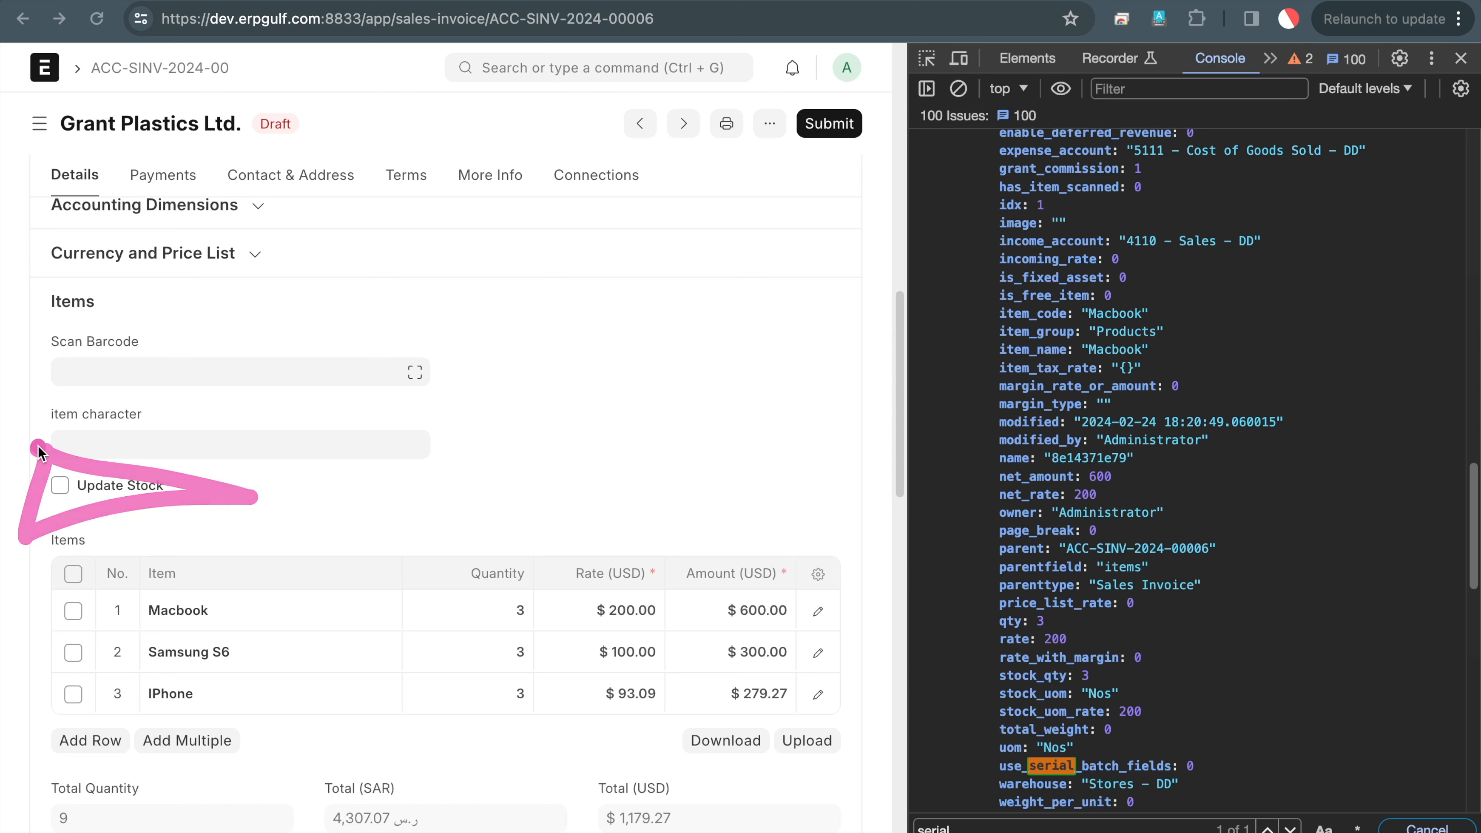
{"action": "left_click_drag", "start_coordinate": [38, 489], "coordinate": [89, 461]}
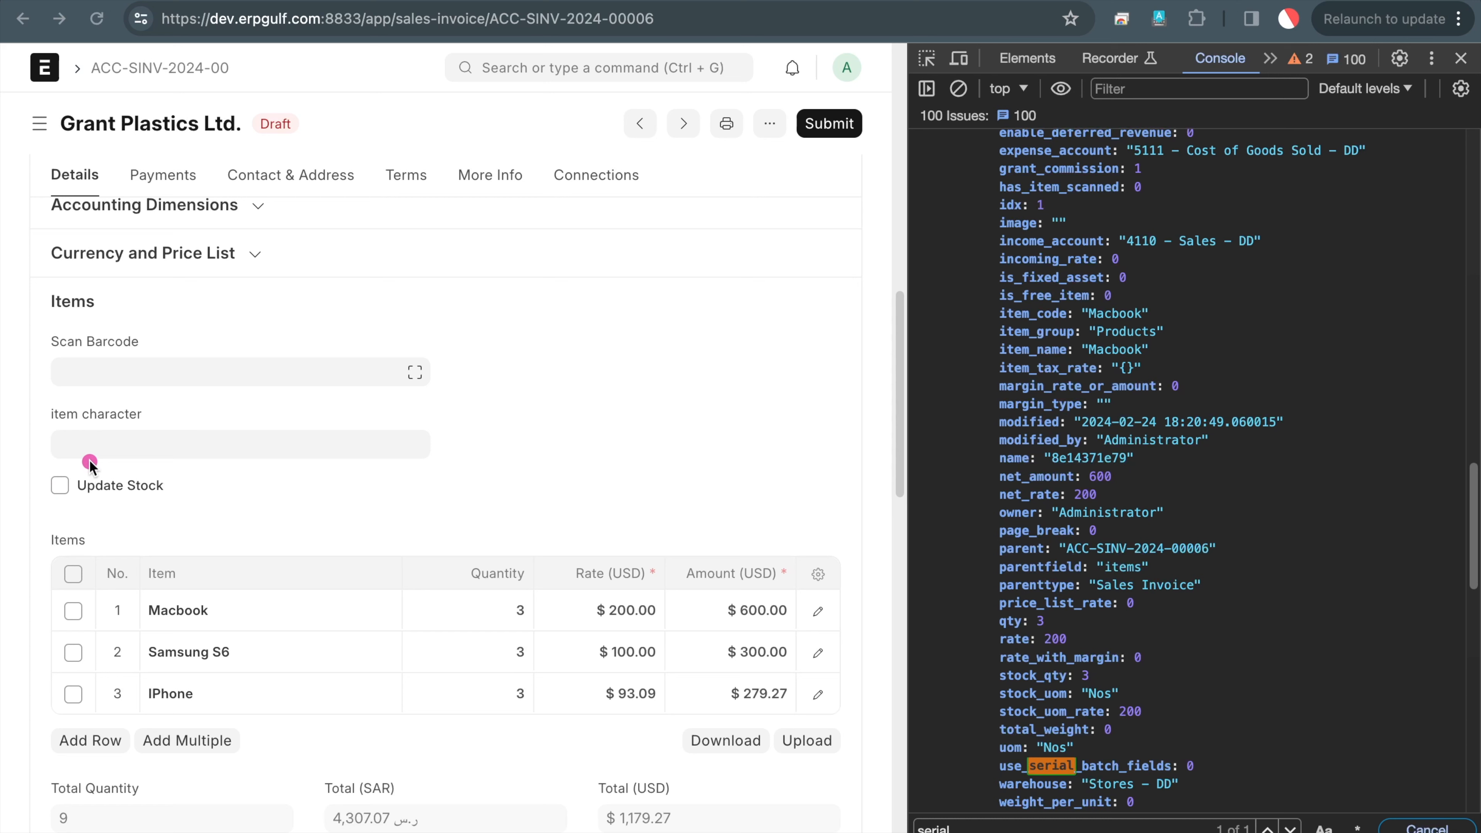
Search the console for 'delivery' and highlight the delivery_note value MAT-DN-2024-00002
{"action": "left_click", "coordinate": [1079, 527]}
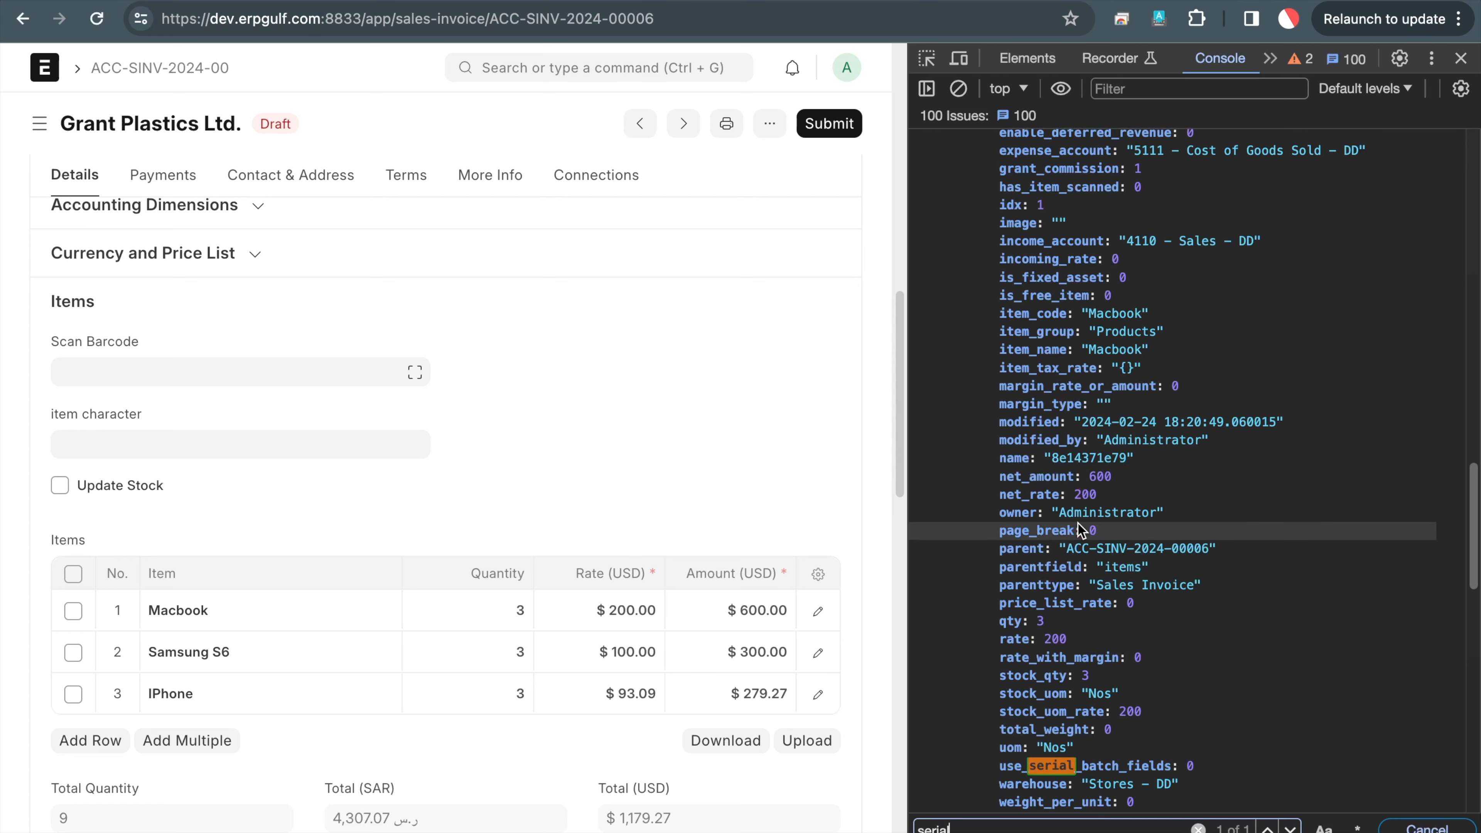
{"action": "scroll", "coordinate": [1079, 528], "scroll_direction": "down", "scroll_amount": 2}
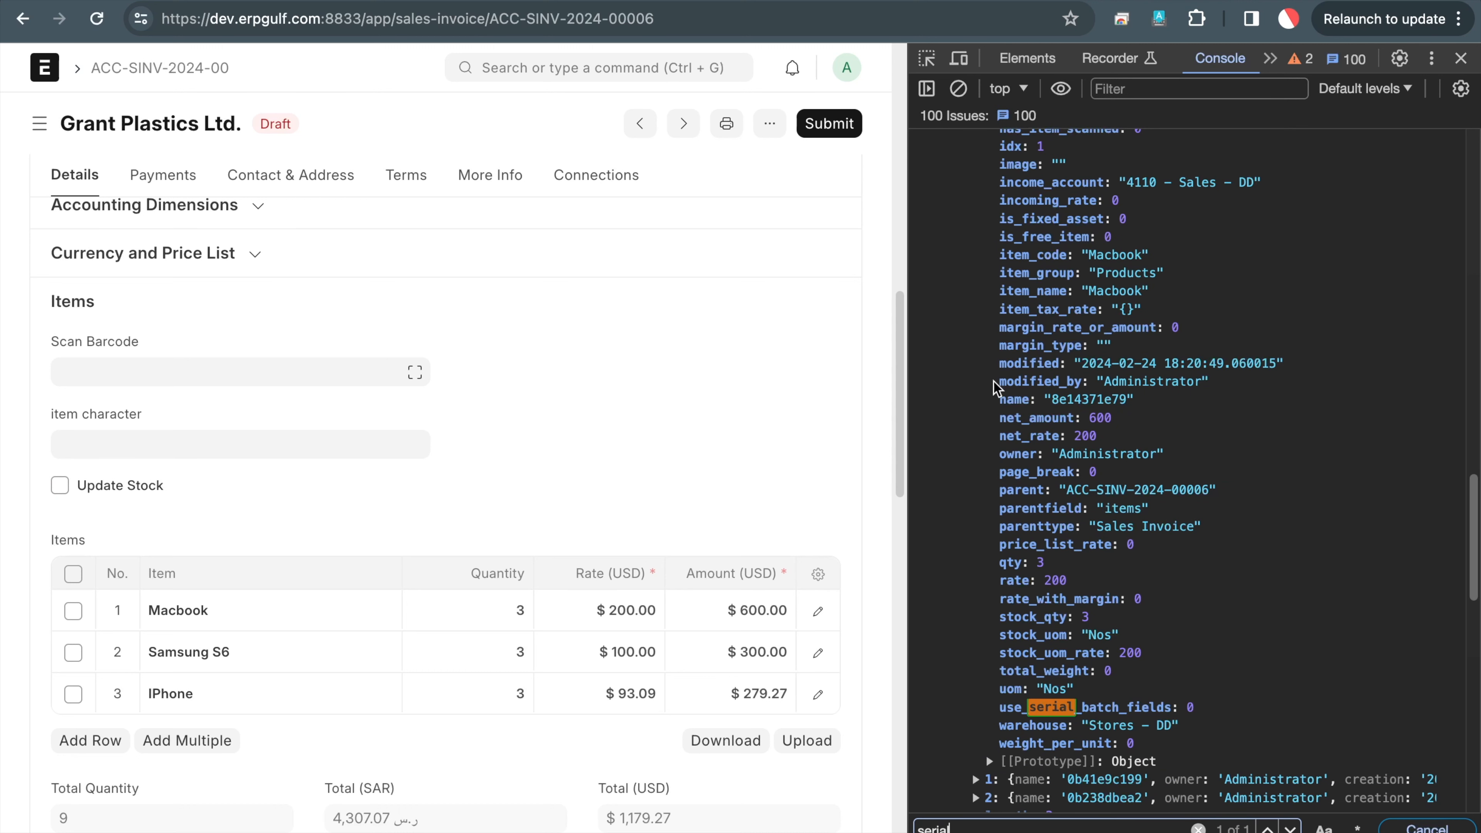
{"action": "key", "text": "BackSpace"}
{"action": "key", "text": "BackSpace"}
{"action": "key", "text": "BackSpace"}
{"action": "key", "text": "BackSpace"}
{"action": "key", "text": "BackSpace"}
{"action": "key", "text": "BackSpace"}
{"action": "type", "text": "delvier"}
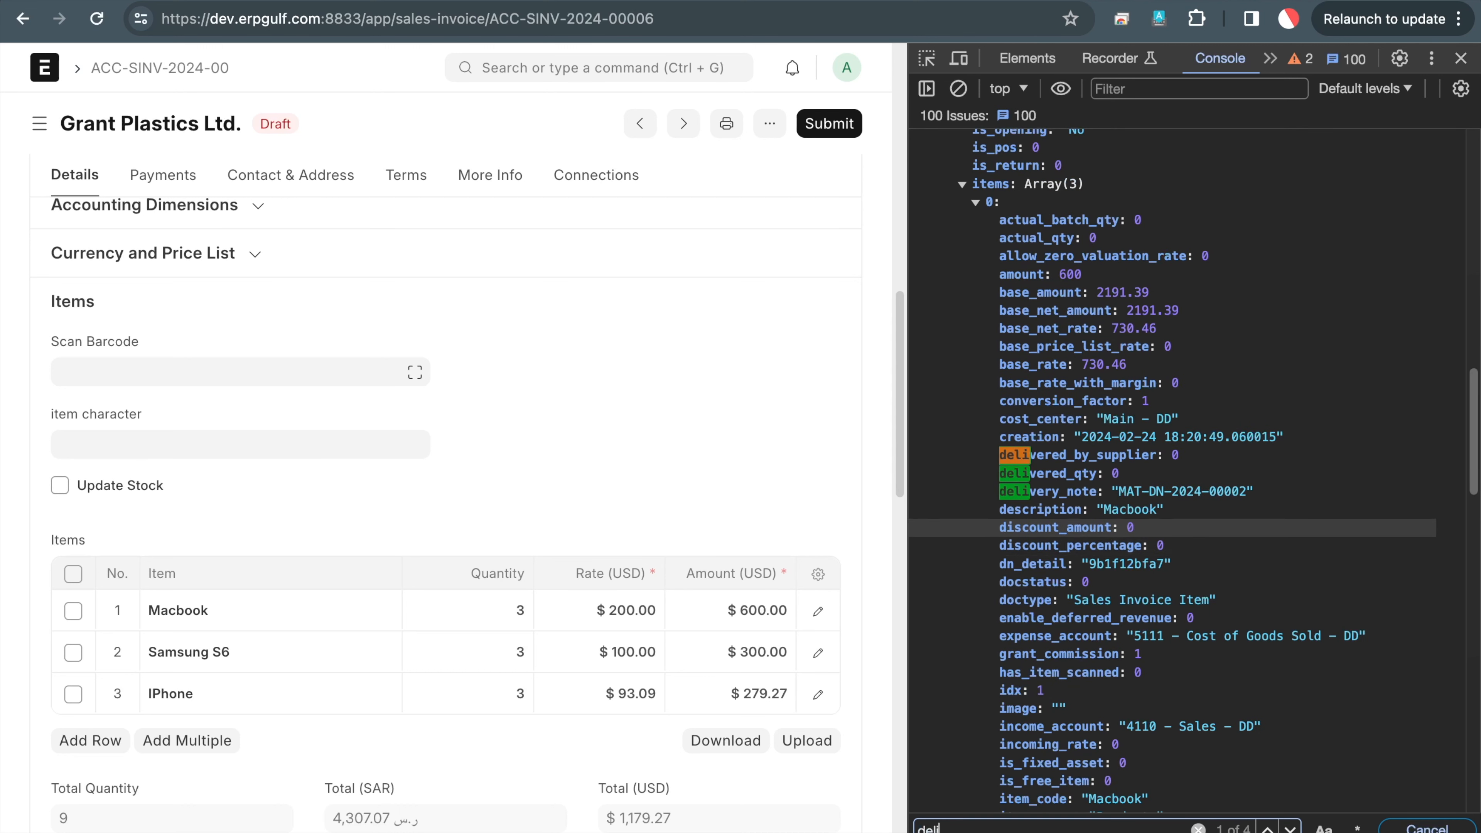
{"action": "key", "text": "BackSpace"}
{"action": "key", "text": "BackSpace"}
{"action": "type", "text": "very"}
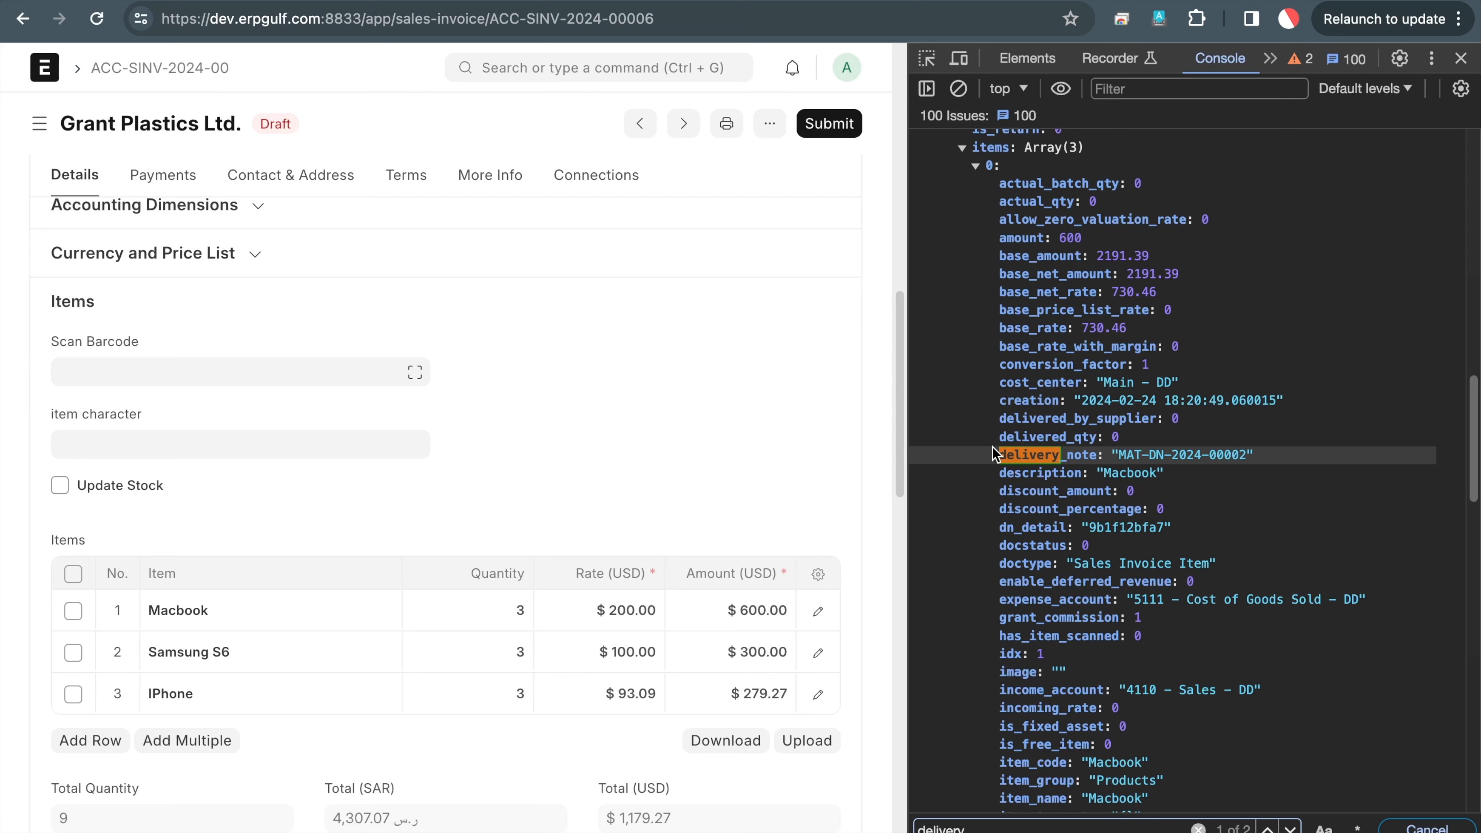
{"action": "left_click_drag", "start_coordinate": [968, 460], "coordinate": [1254, 454]}
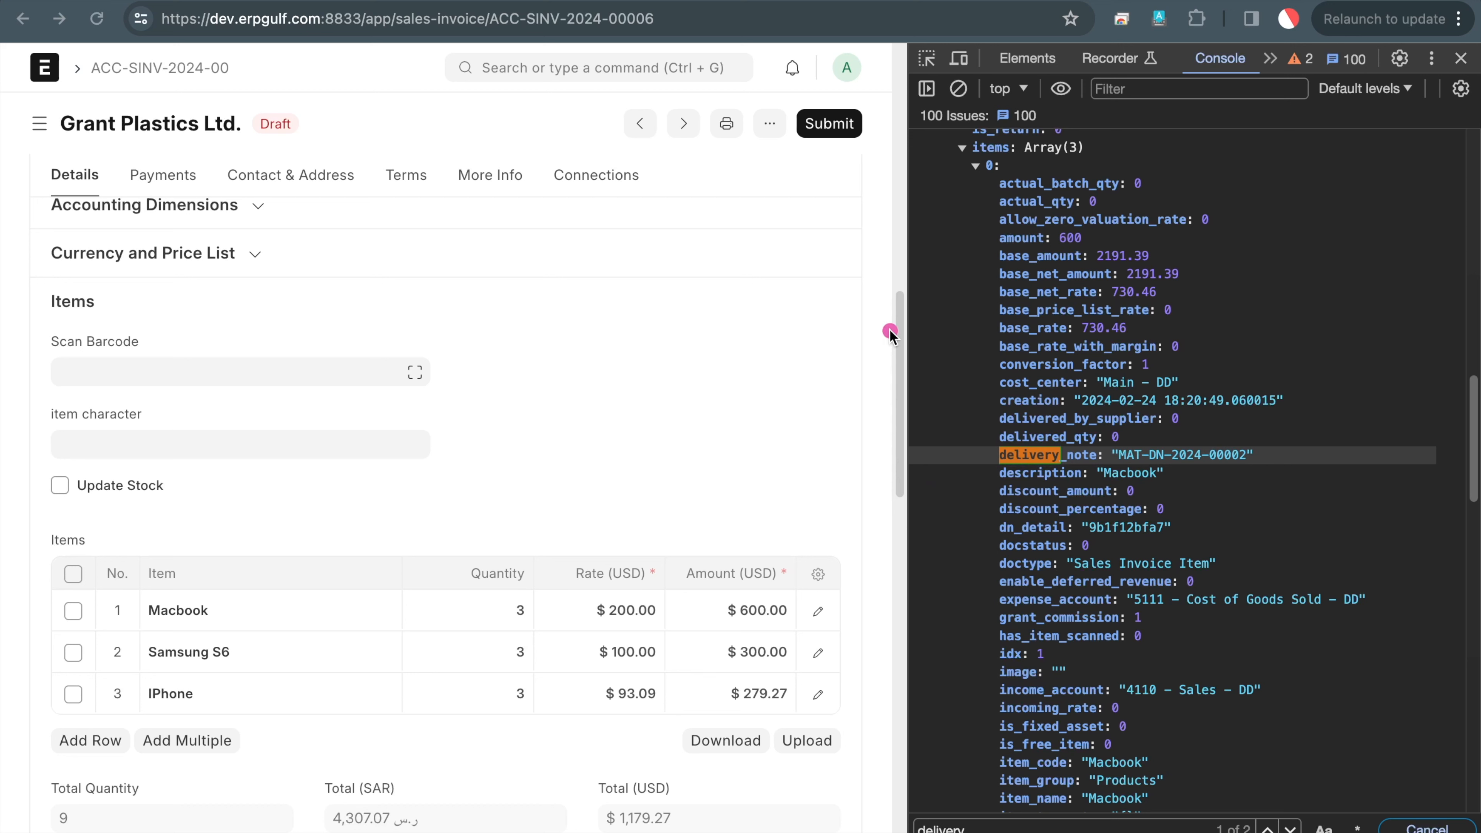
{"action": "key", "text": "Escape"}
Open invoice ACC-SINV-2024-00003 and circle its ticked Update Stock setting
{"action": "left_click", "coordinate": [22, 18]}
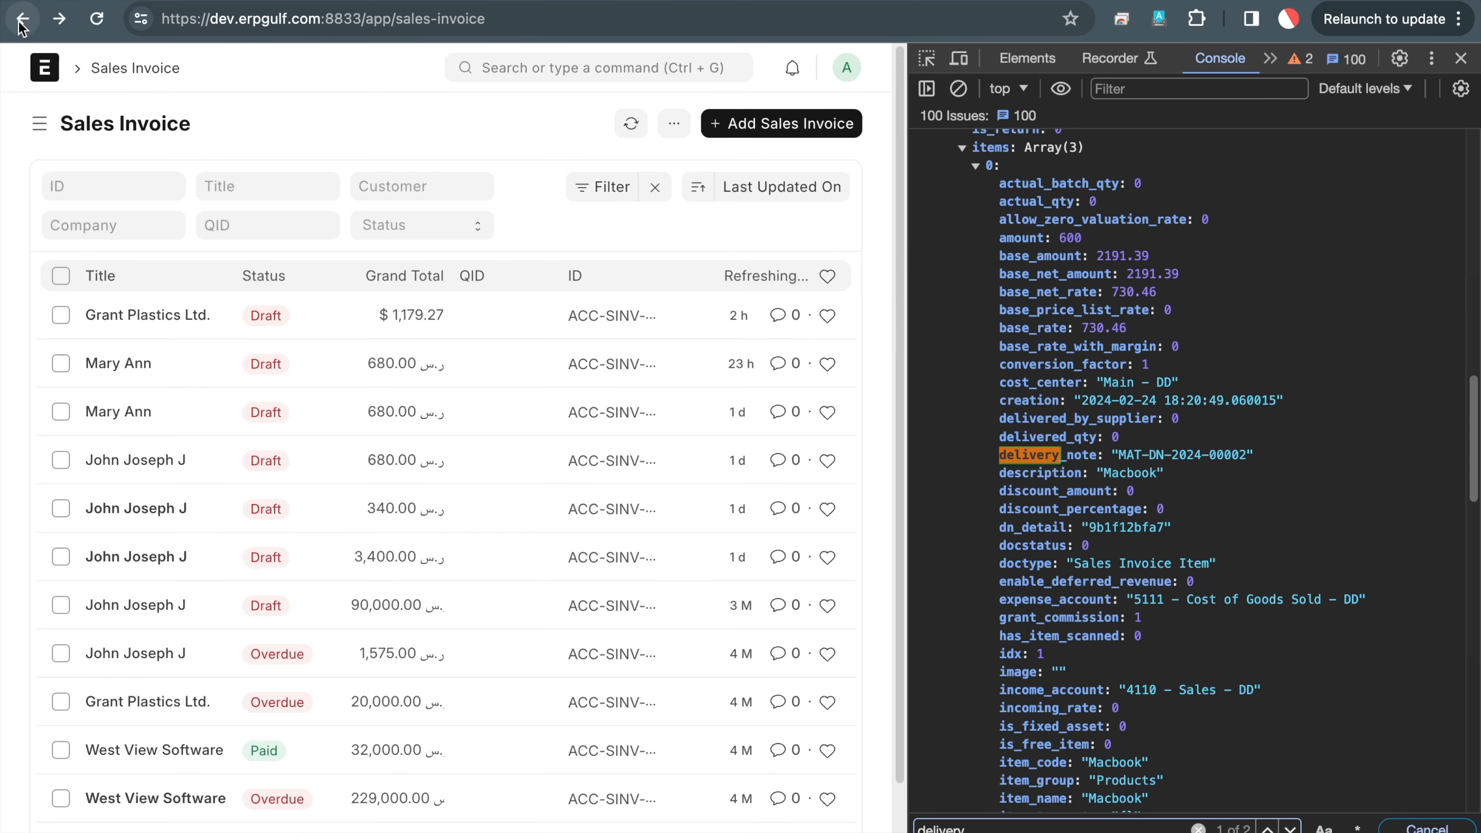
{"action": "left_click", "coordinate": [132, 461]}
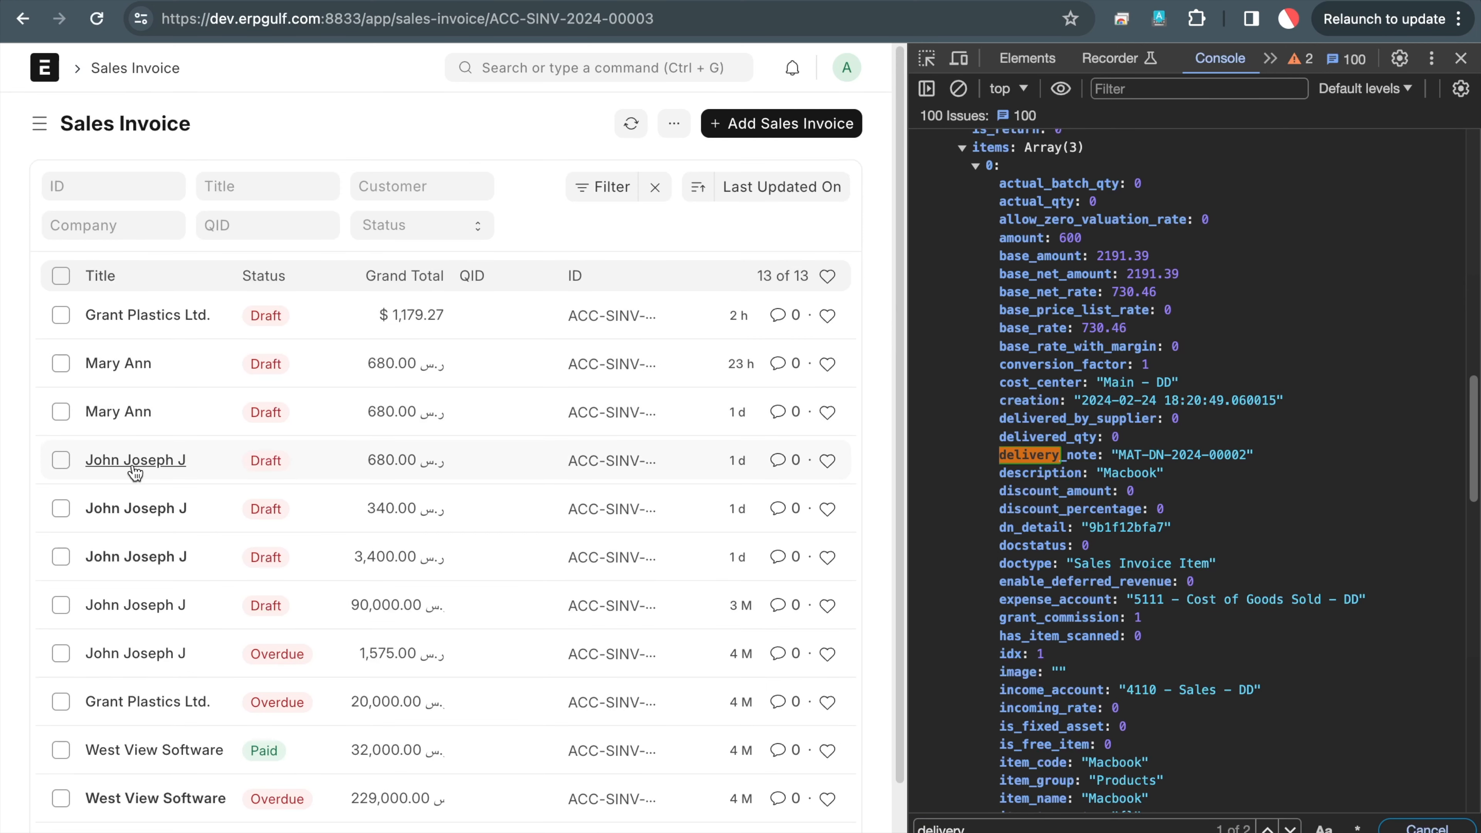
{"action": "scroll", "coordinate": [134, 472], "scroll_direction": "down", "scroll_amount": 10}
{"action": "scroll", "coordinate": [133, 472], "scroll_direction": "down", "scroll_amount": 12}
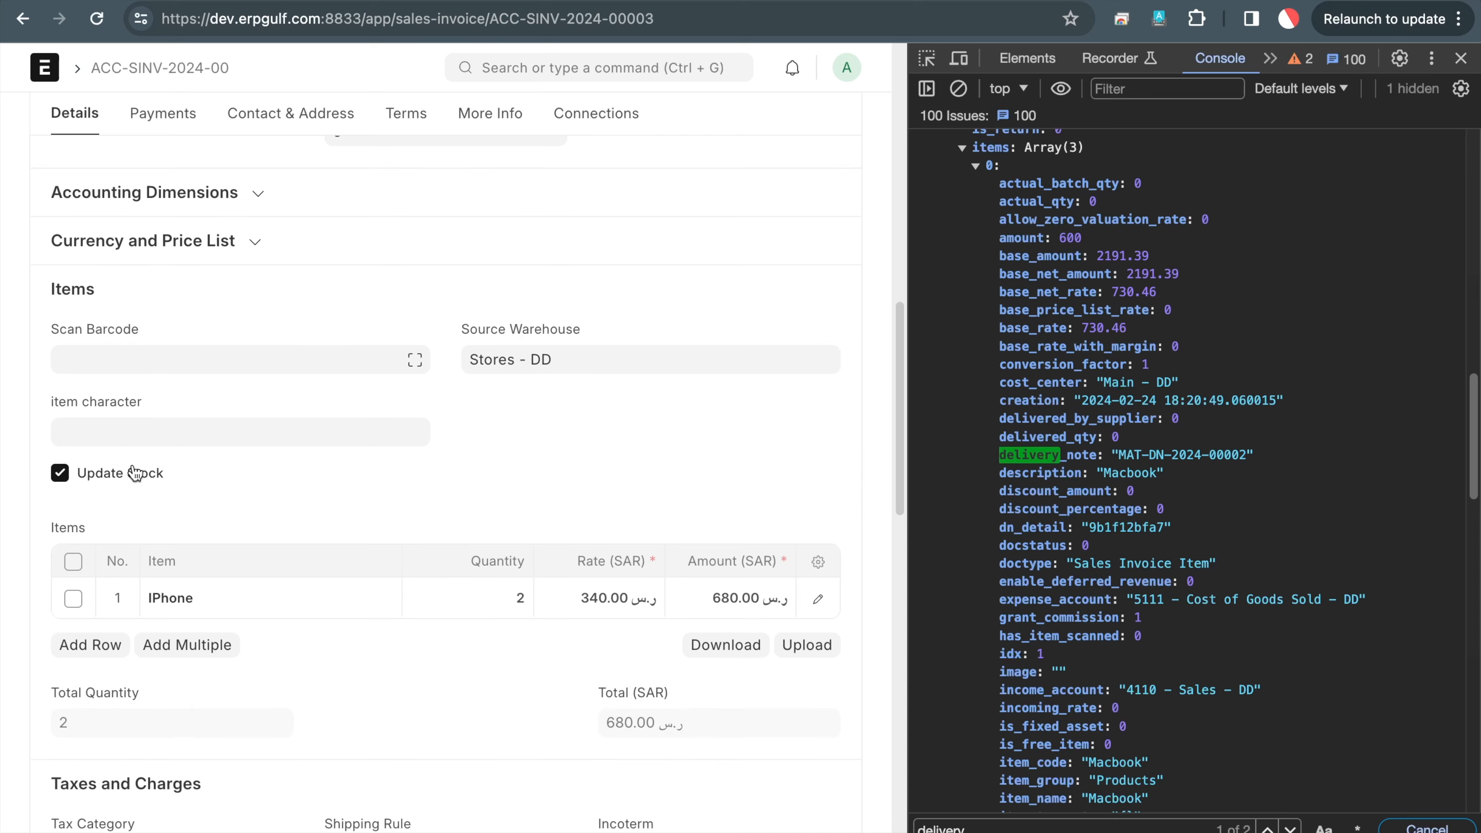
{"action": "mouse_move", "coordinate": [124, 255]}
{"action": "left_mouse_down"}
{"action": "mouse_move", "coordinate": [26, 304]}
{"action": "mouse_move", "coordinate": [216, 318]}
{"action": "left_mouse_up"}
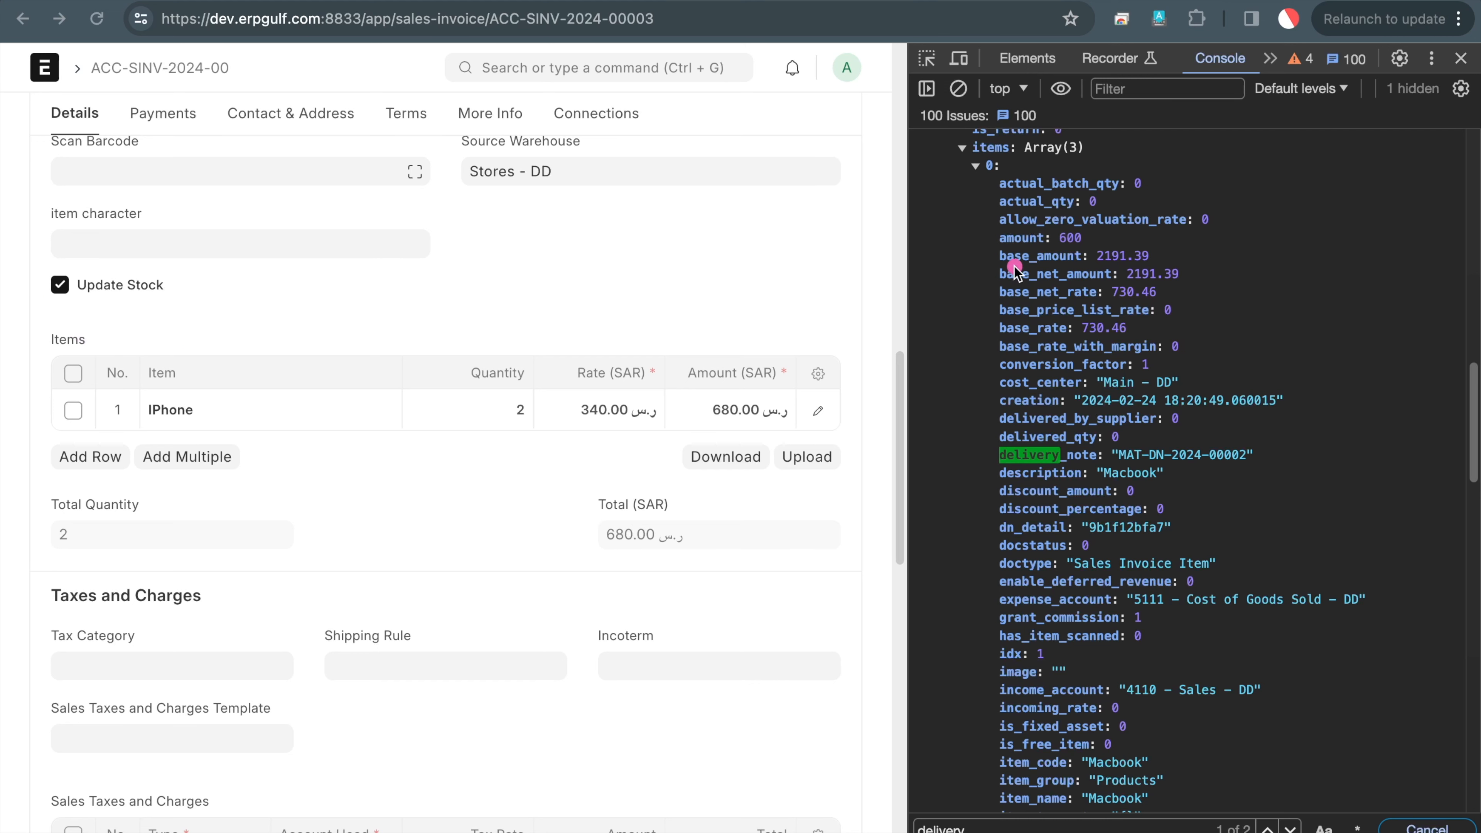
Clear the console, rerun cur_frm.doc, and expand the printed ACC-SINV-2024-00003 document
{"action": "left_click", "coordinate": [968, 90]}
{"action": "left_click", "coordinate": [995, 236]}
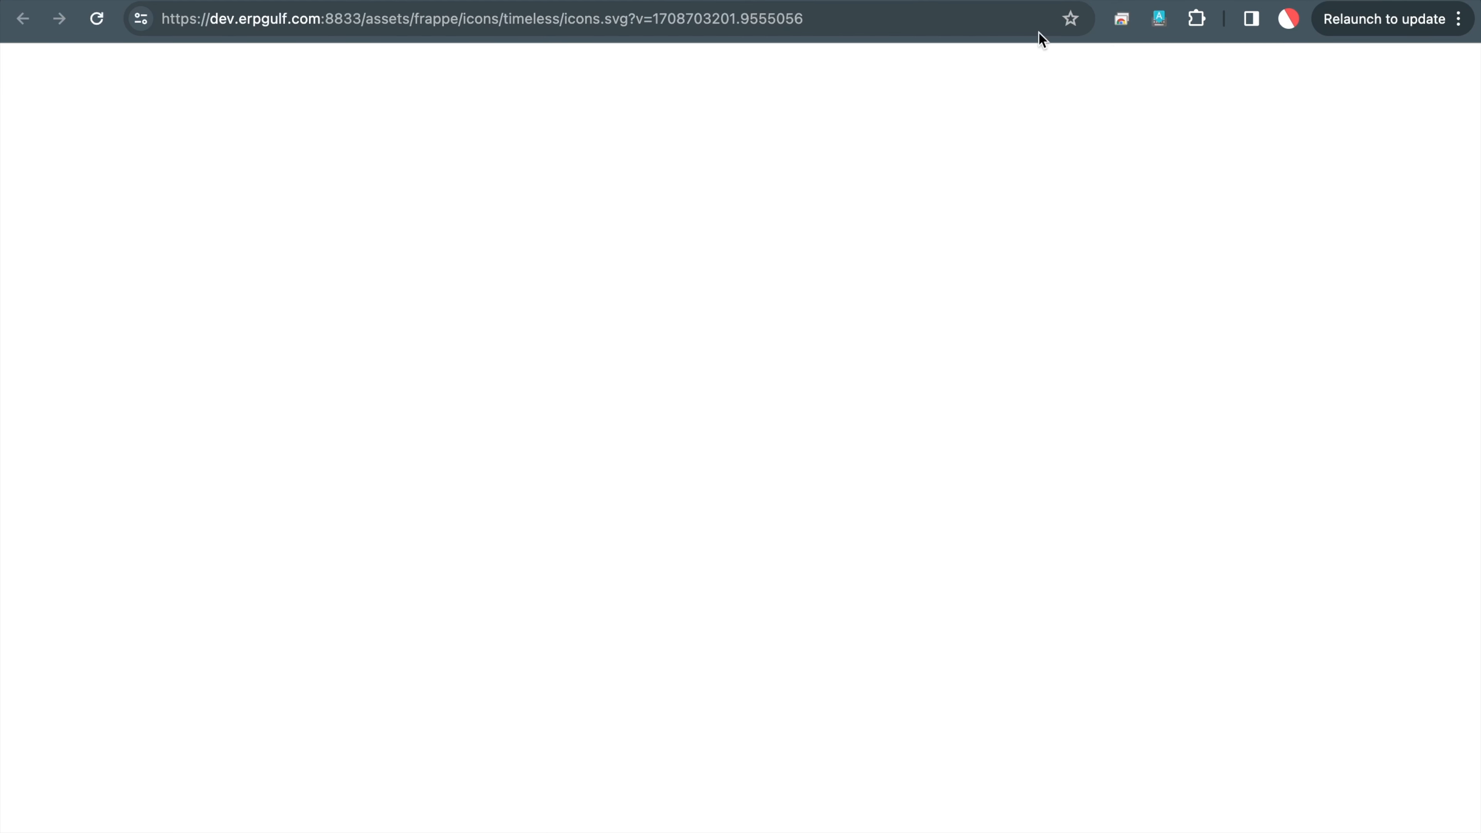
{"action": "key", "text": "super+w"}
{"action": "left_click", "coordinate": [1035, 495]}
{"action": "key", "text": "Up"}
{"action": "key", "text": "Return"}
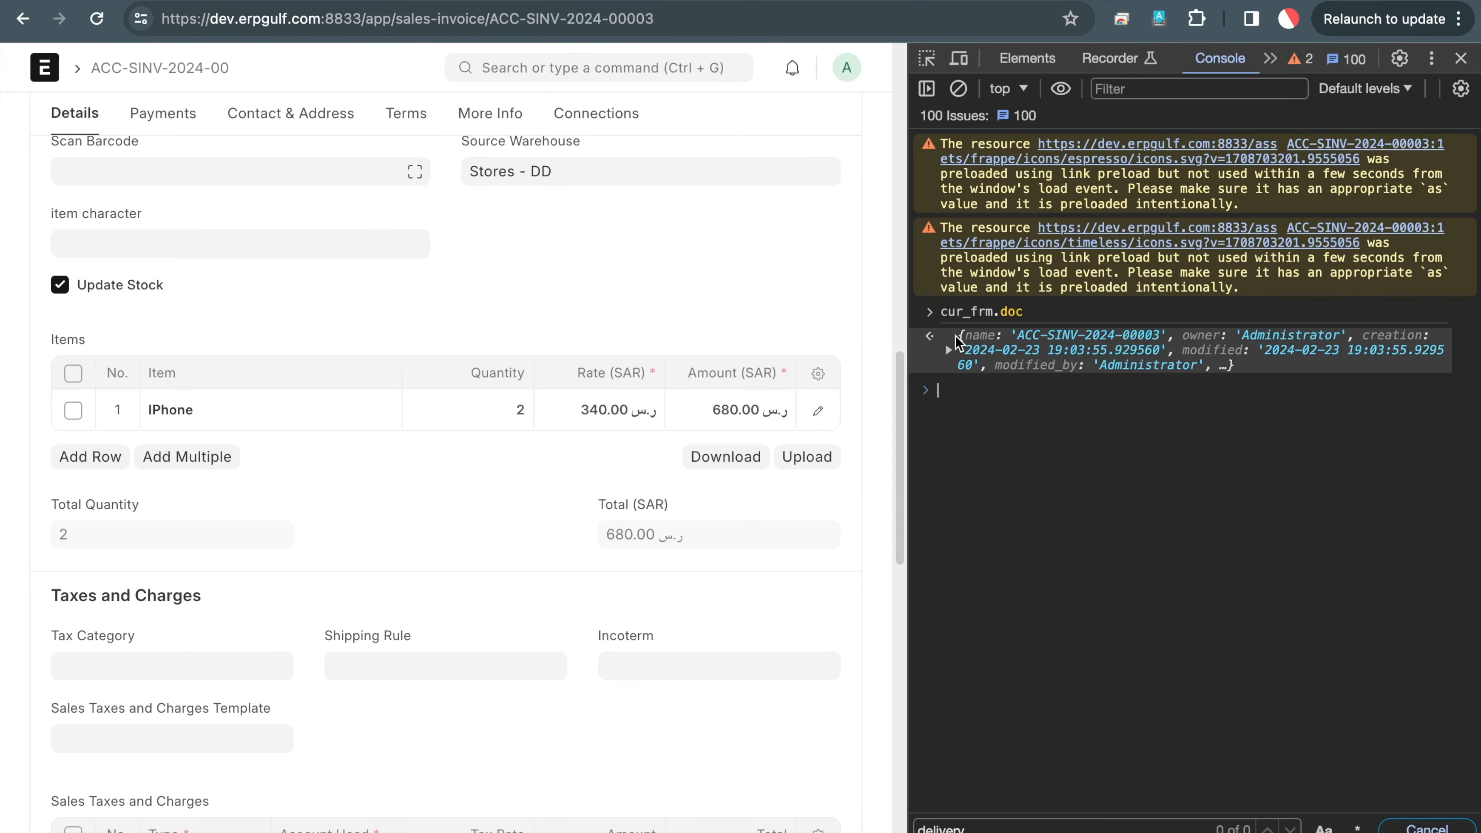
{"action": "left_click", "coordinate": [949, 349]}
Expand the single IPhone item, select its serial_and_batch_bundle SABB-00000003, and circle Update Stock
{"action": "scroll", "coordinate": [1043, 518], "scroll_direction": "down", "scroll_amount": 15}
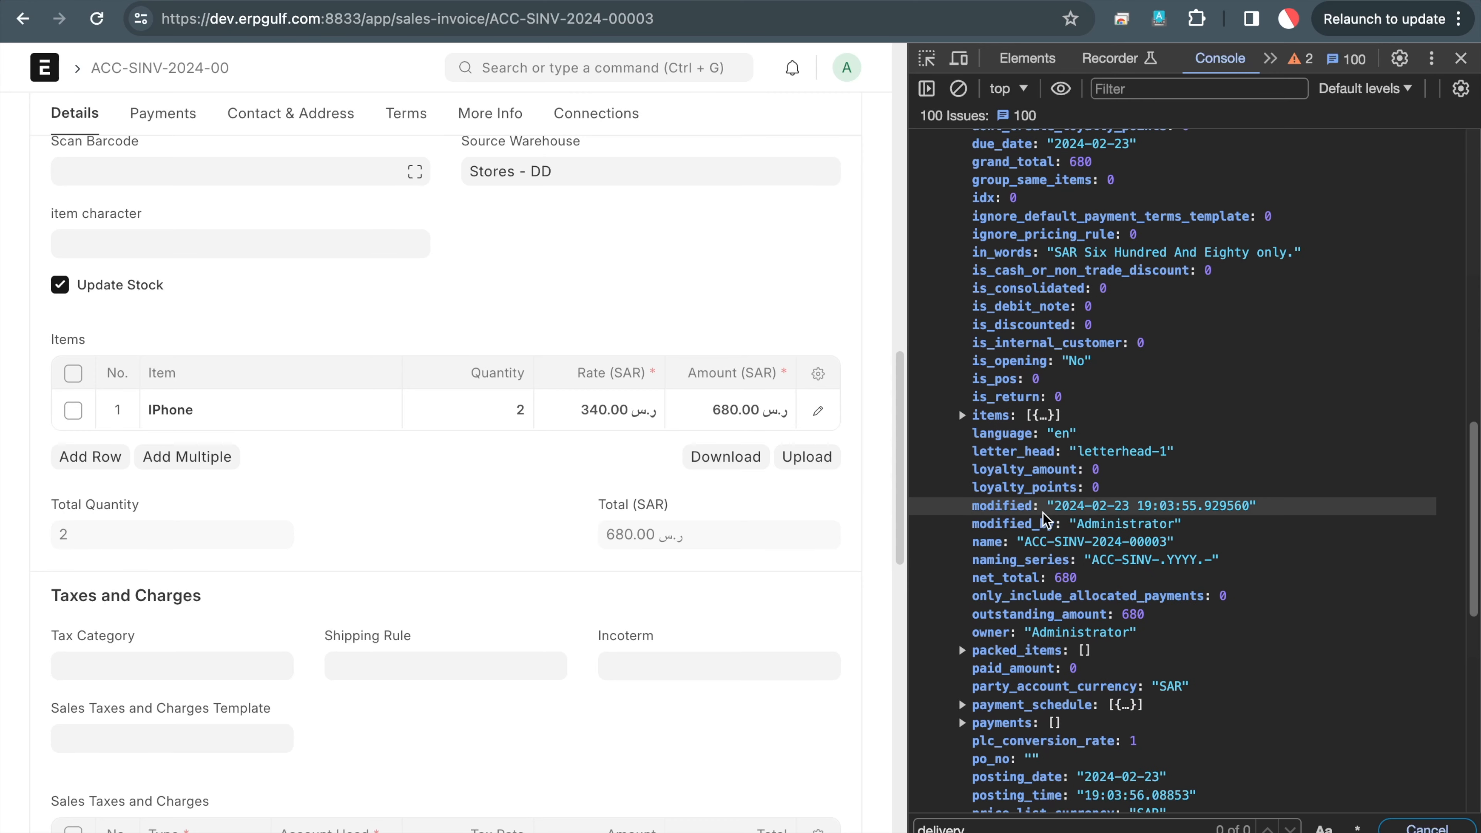
{"action": "left_click", "coordinate": [962, 414]}
{"action": "scroll", "coordinate": [1077, 559], "scroll_direction": "down", "scroll_amount": 2}
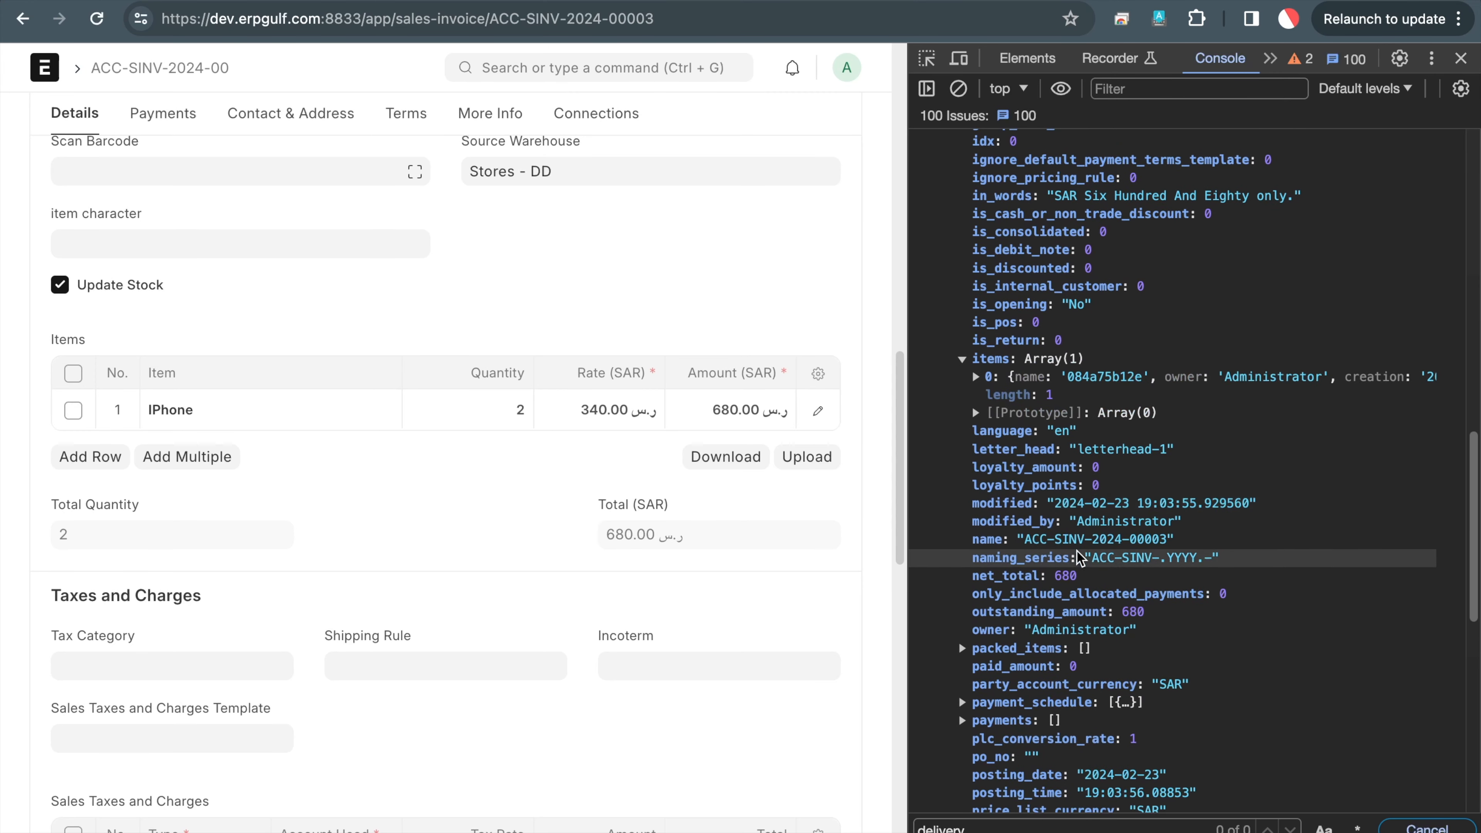
{"action": "left_click", "coordinate": [975, 377]}
{"action": "scroll", "coordinate": [1097, 549], "scroll_direction": "down", "scroll_amount": 9}
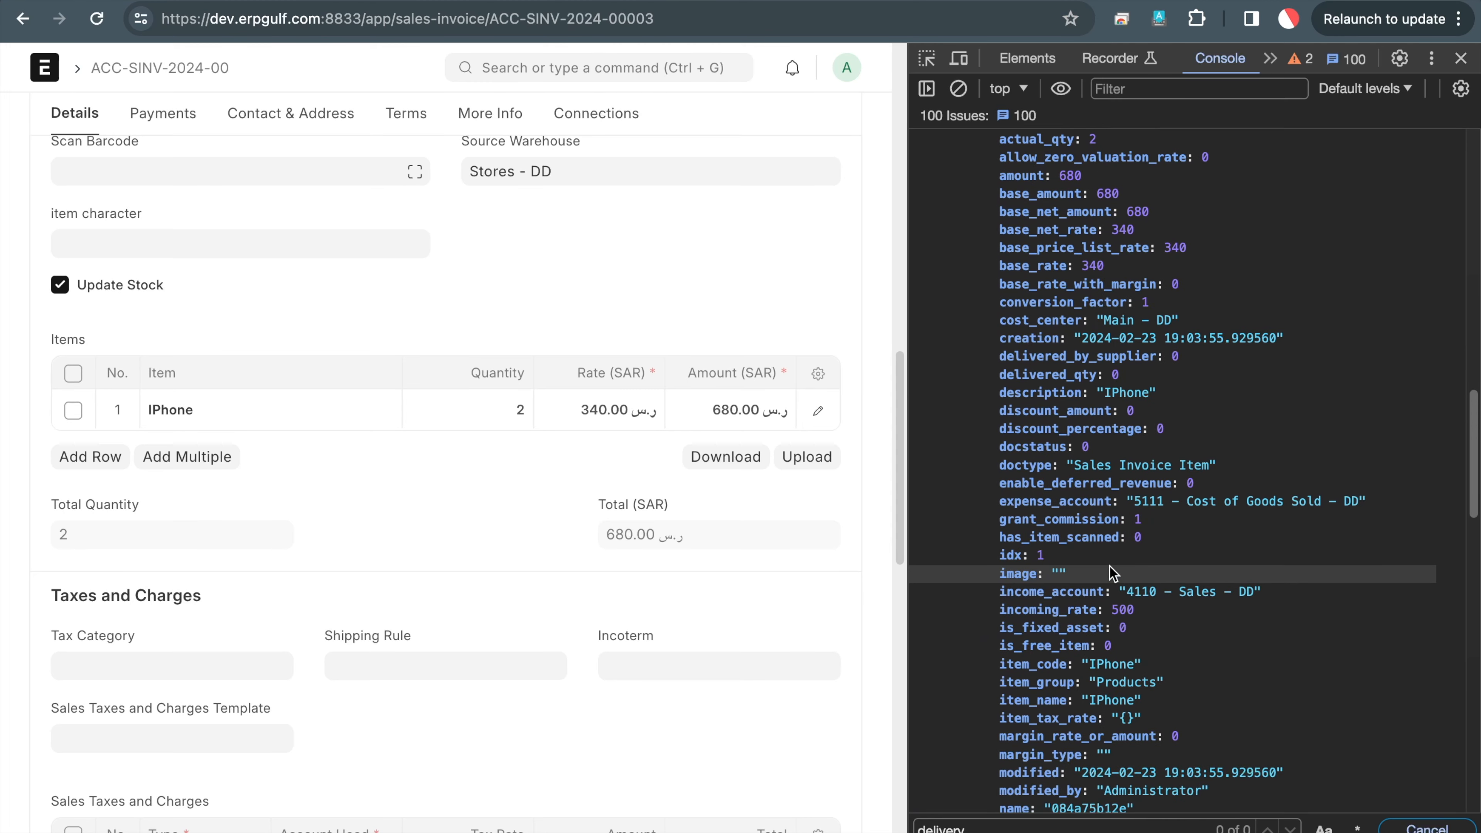
{"action": "scroll", "coordinate": [1109, 569], "scroll_direction": "down", "scroll_amount": 4}
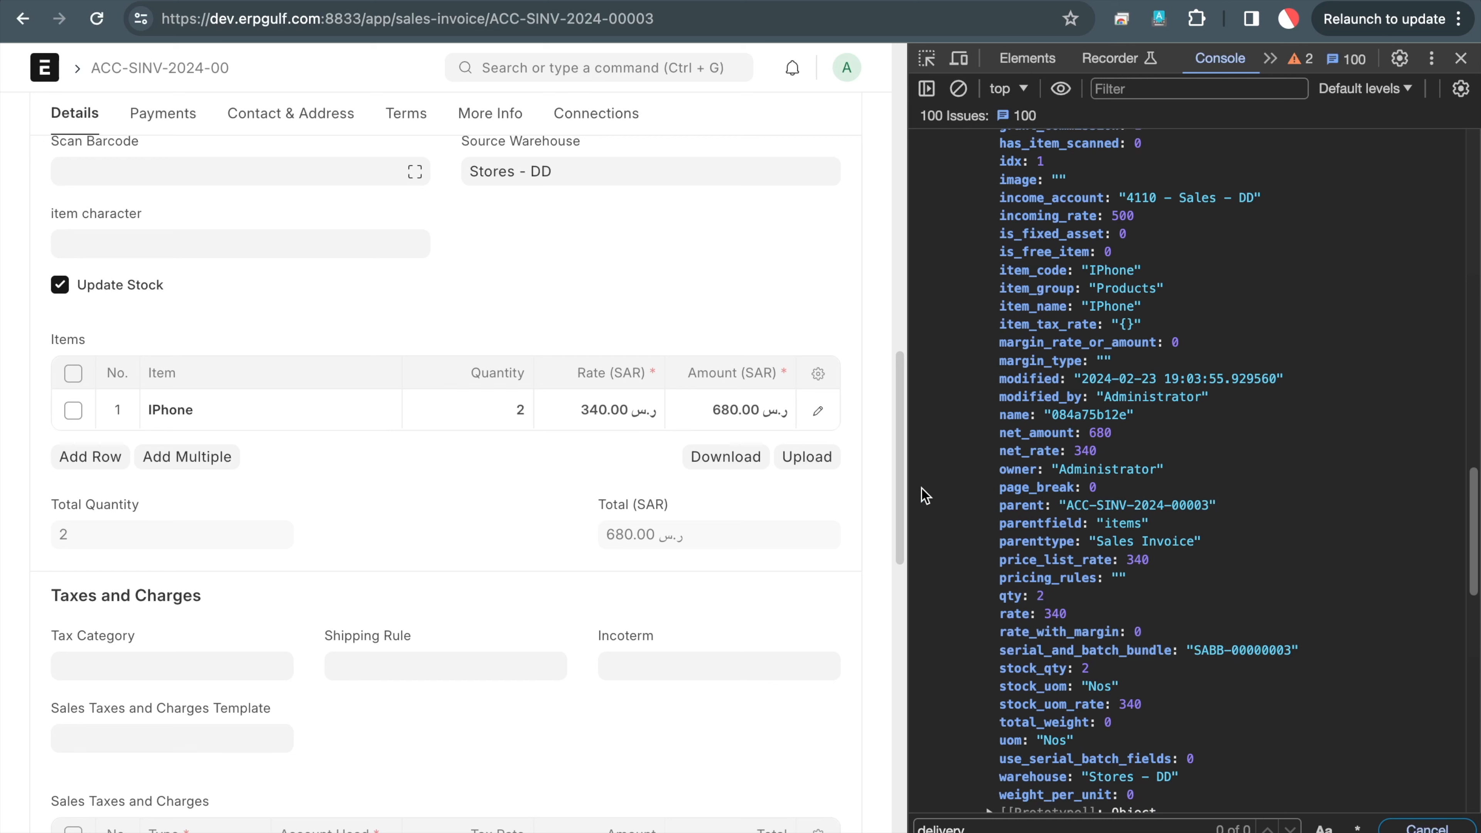
{"action": "double_click", "coordinate": [1233, 652]}
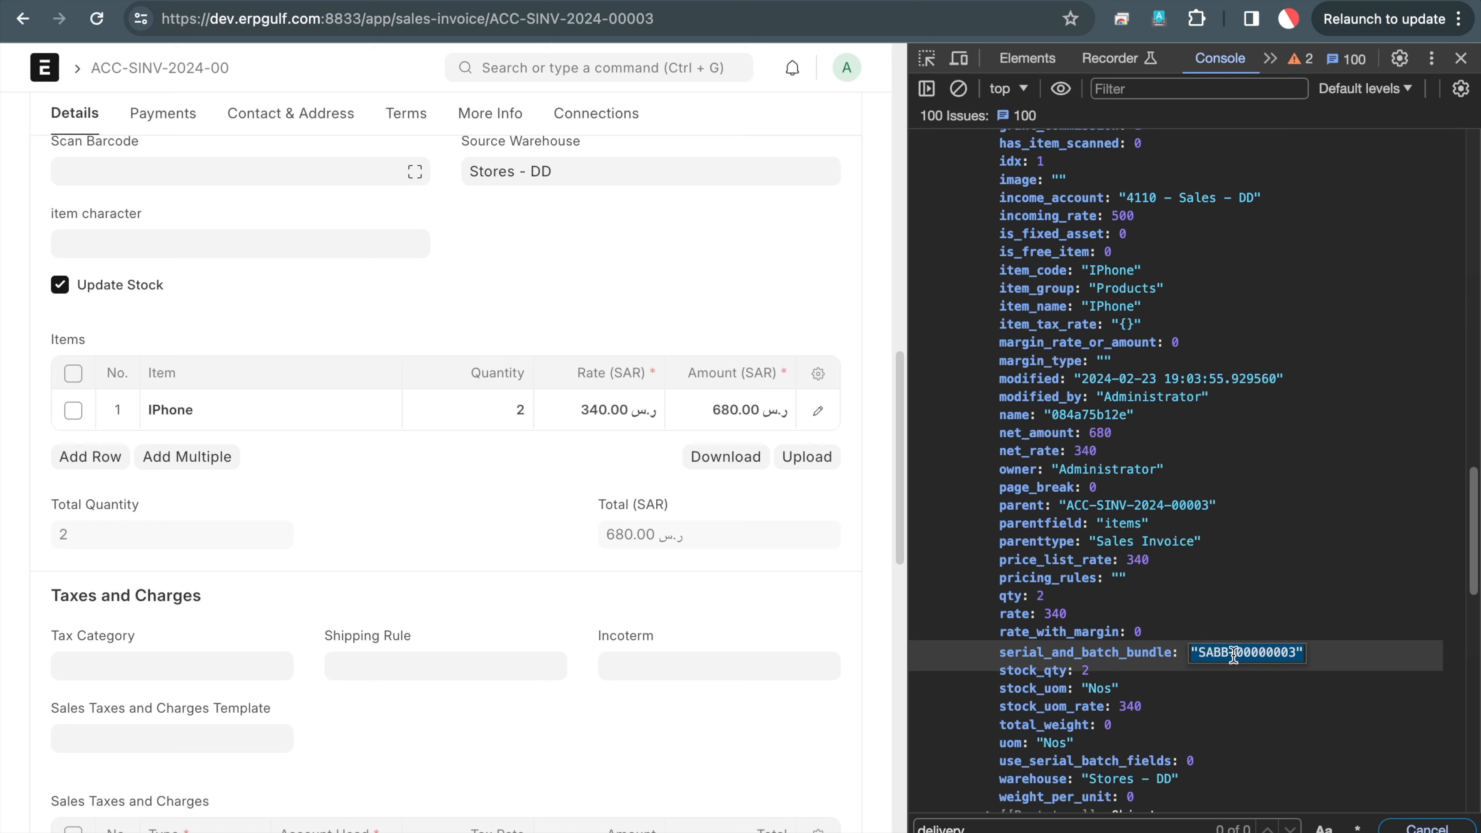
{"action": "key", "text": "ctrl+a"}
{"action": "mouse_move", "coordinate": [125, 226]}
{"action": "left_mouse_down"}
{"action": "mouse_move", "coordinate": [1, 275]}
{"action": "mouse_move", "coordinate": [224, 207]}
{"action": "mouse_move", "coordinate": [130, 209]}
{"action": "left_mouse_up"}
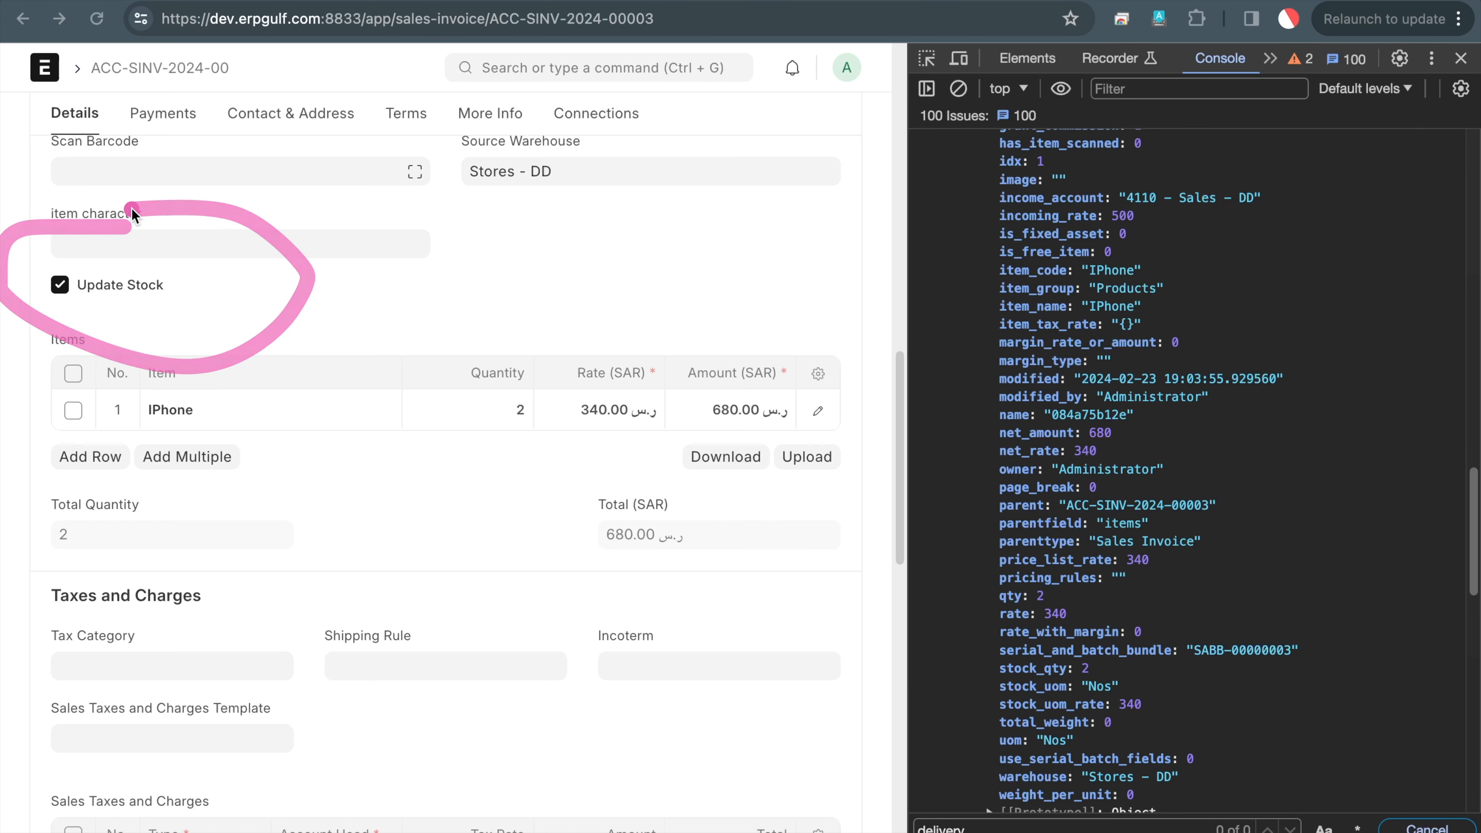
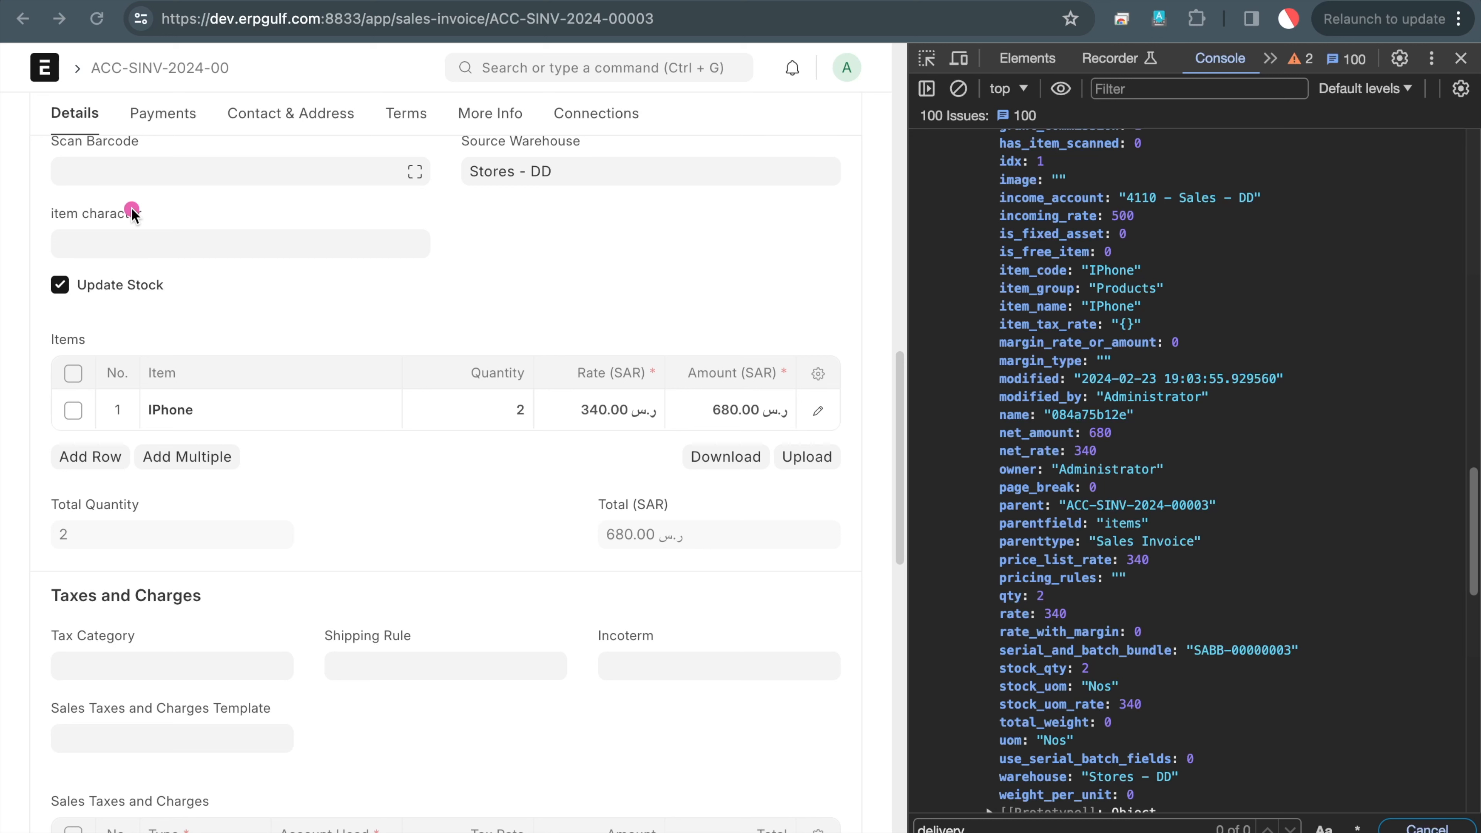
Bring the browser forward and switch to the Session2- Delivery note print format template
{"action": "left_click", "coordinate": [496, 431]}
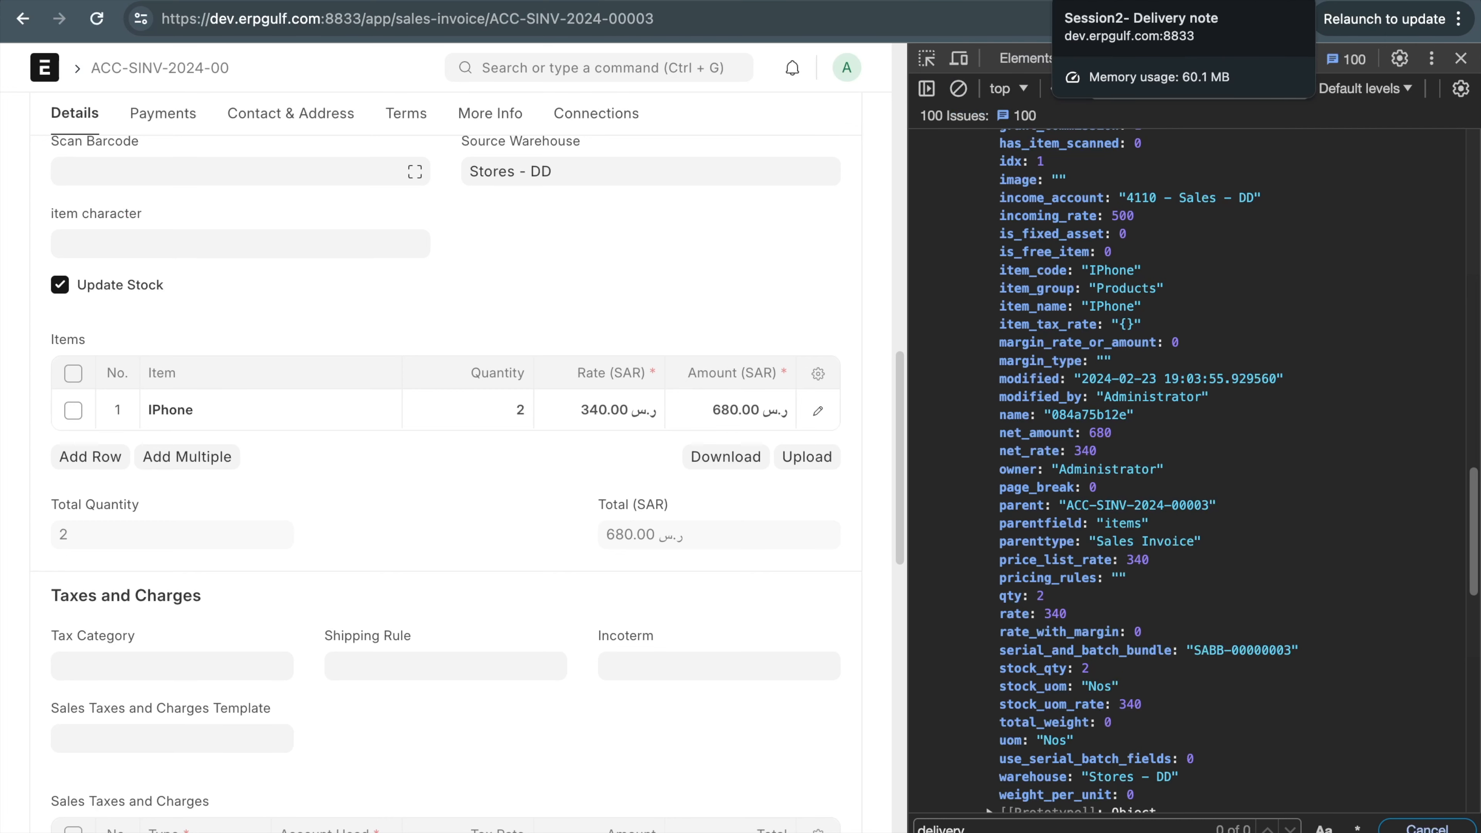
{"action": "left_click", "coordinate": [1026, 2]}
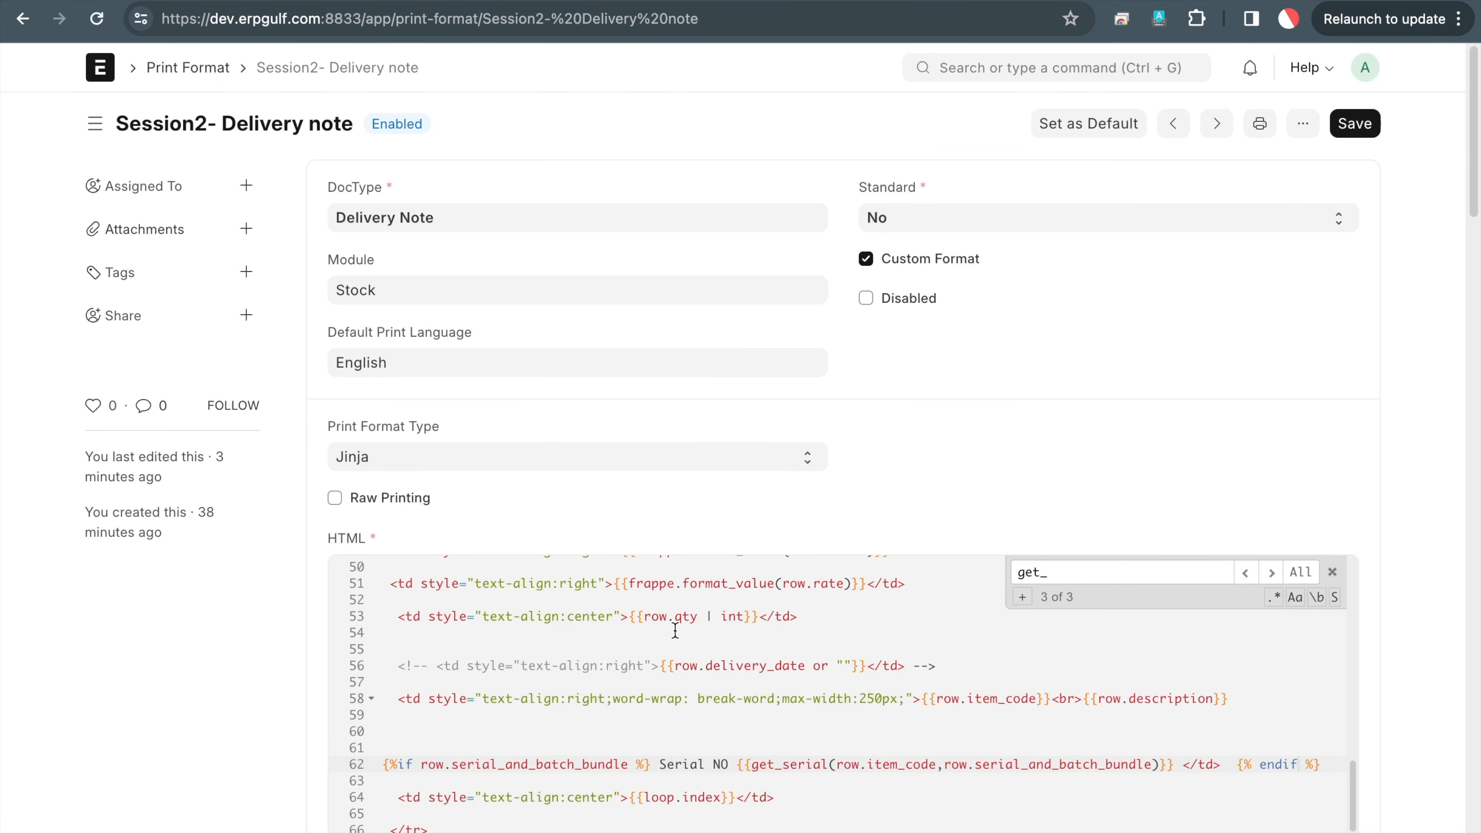
Select all of the Delivery note template code, then go back to the Print Format list
{"action": "scroll", "coordinate": [675, 631], "scroll_direction": "up", "scroll_amount": 10}
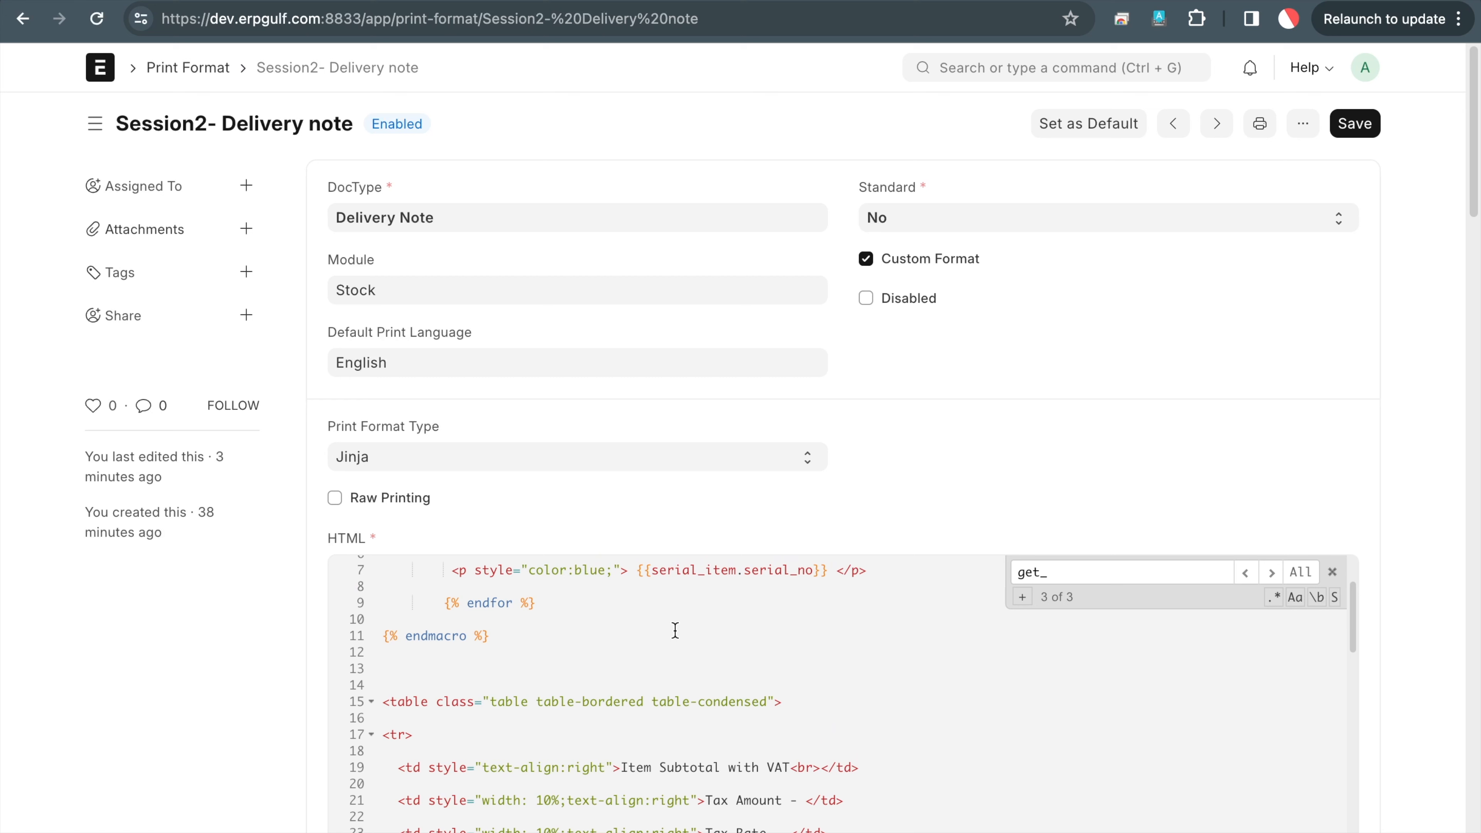
{"action": "scroll", "coordinate": [674, 630], "scroll_direction": "up", "scroll_amount": 2}
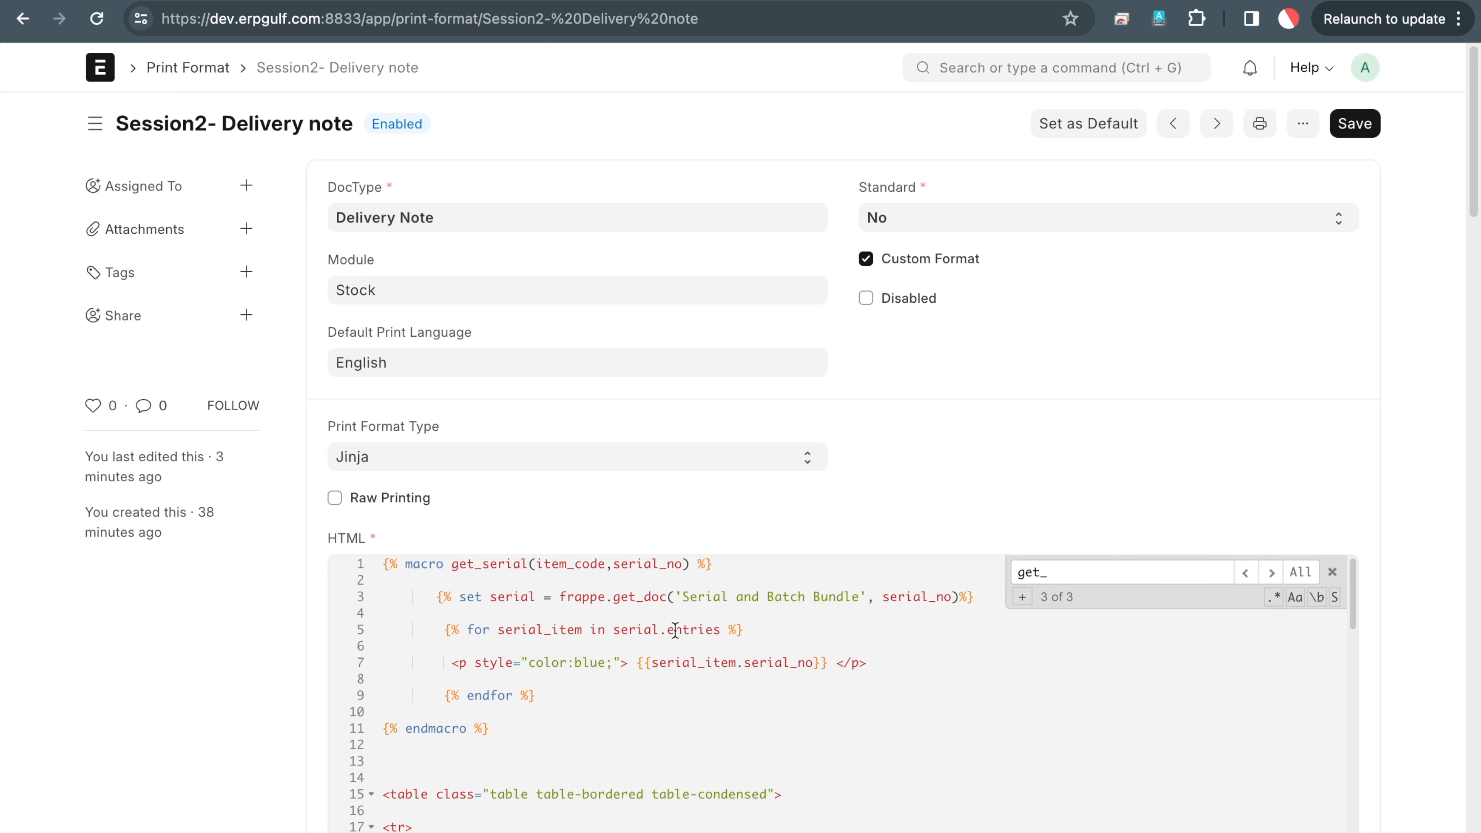
{"action": "key", "text": "ctrl+a"}
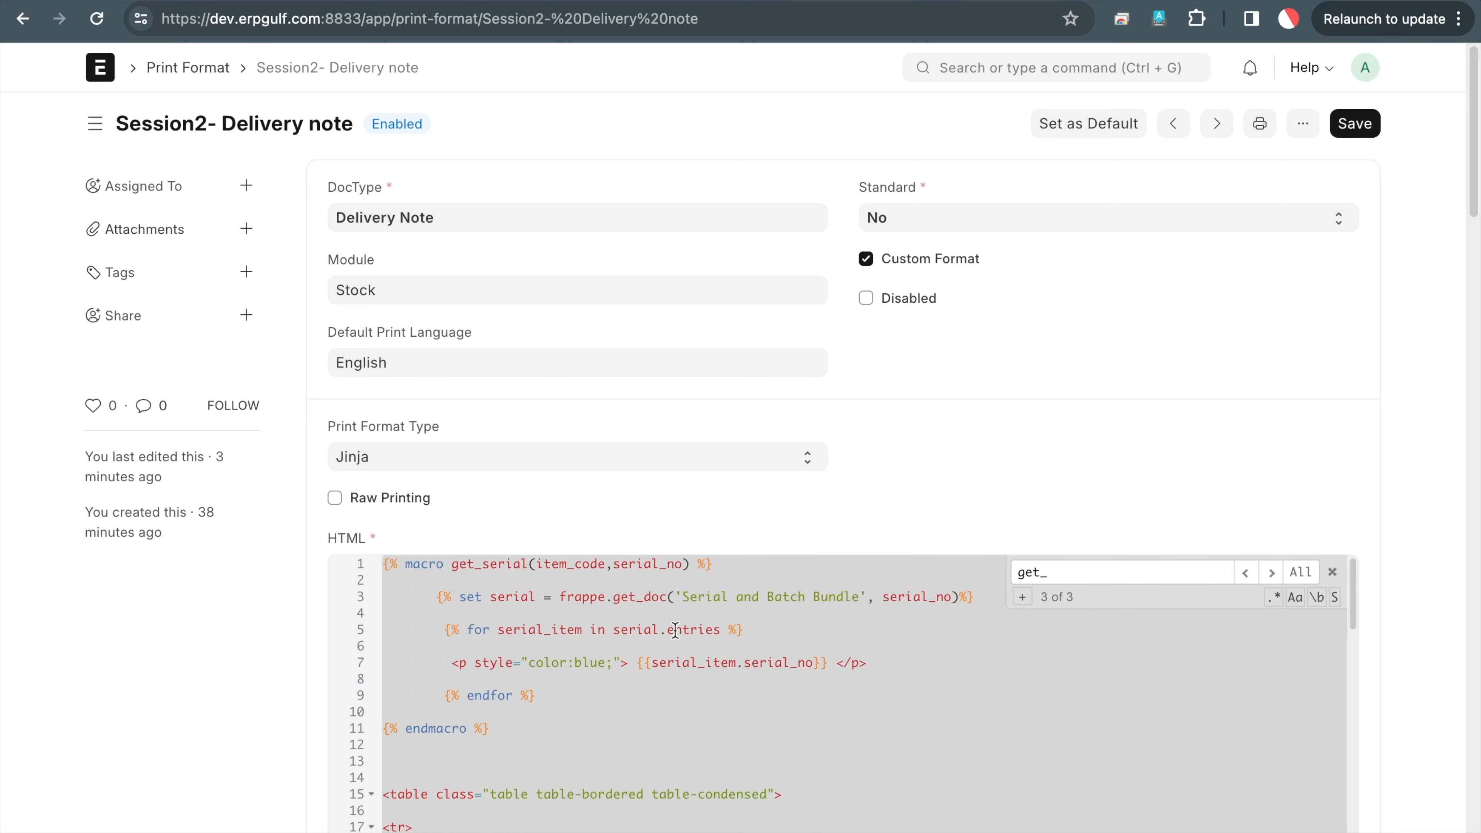
{"action": "left_click", "coordinate": [202, 71]}
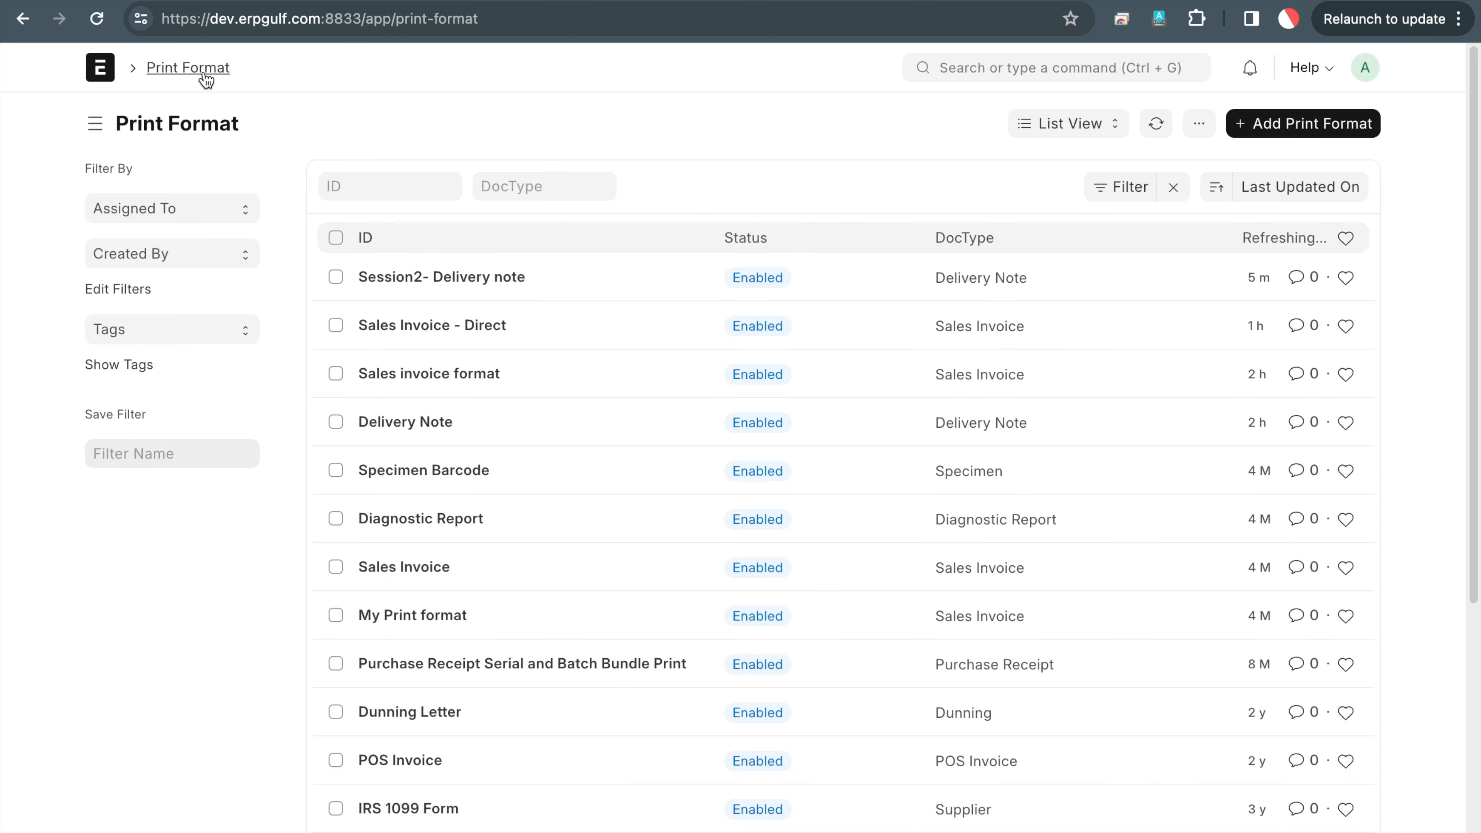
Start a new print format named 'Session2- Sales Invoice- Update-stock direct' for Sales Invoice
{"action": "left_click", "coordinate": [1321, 137]}
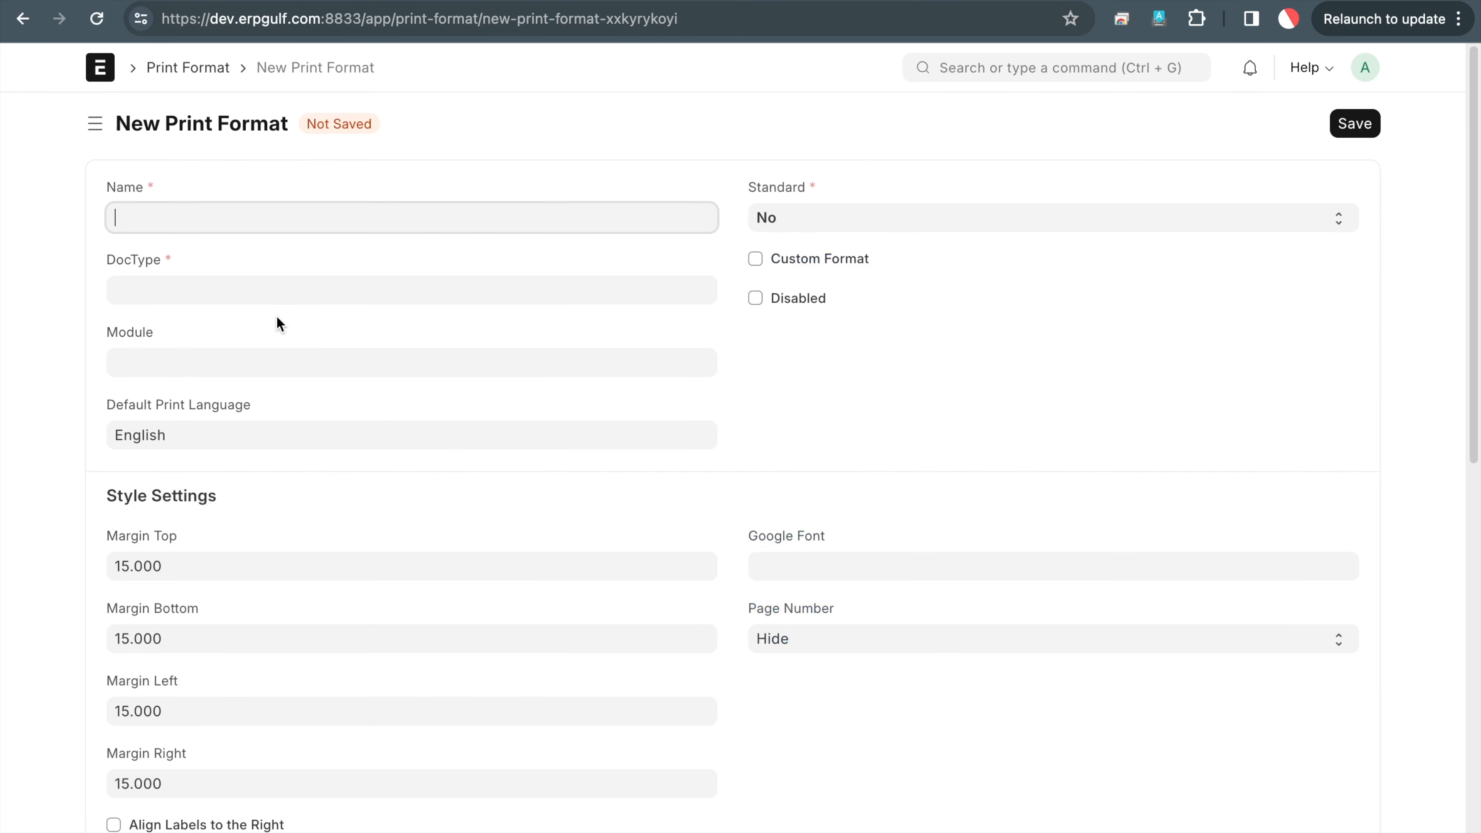
{"action": "type", "text": "Session2- Sales Invoice"}
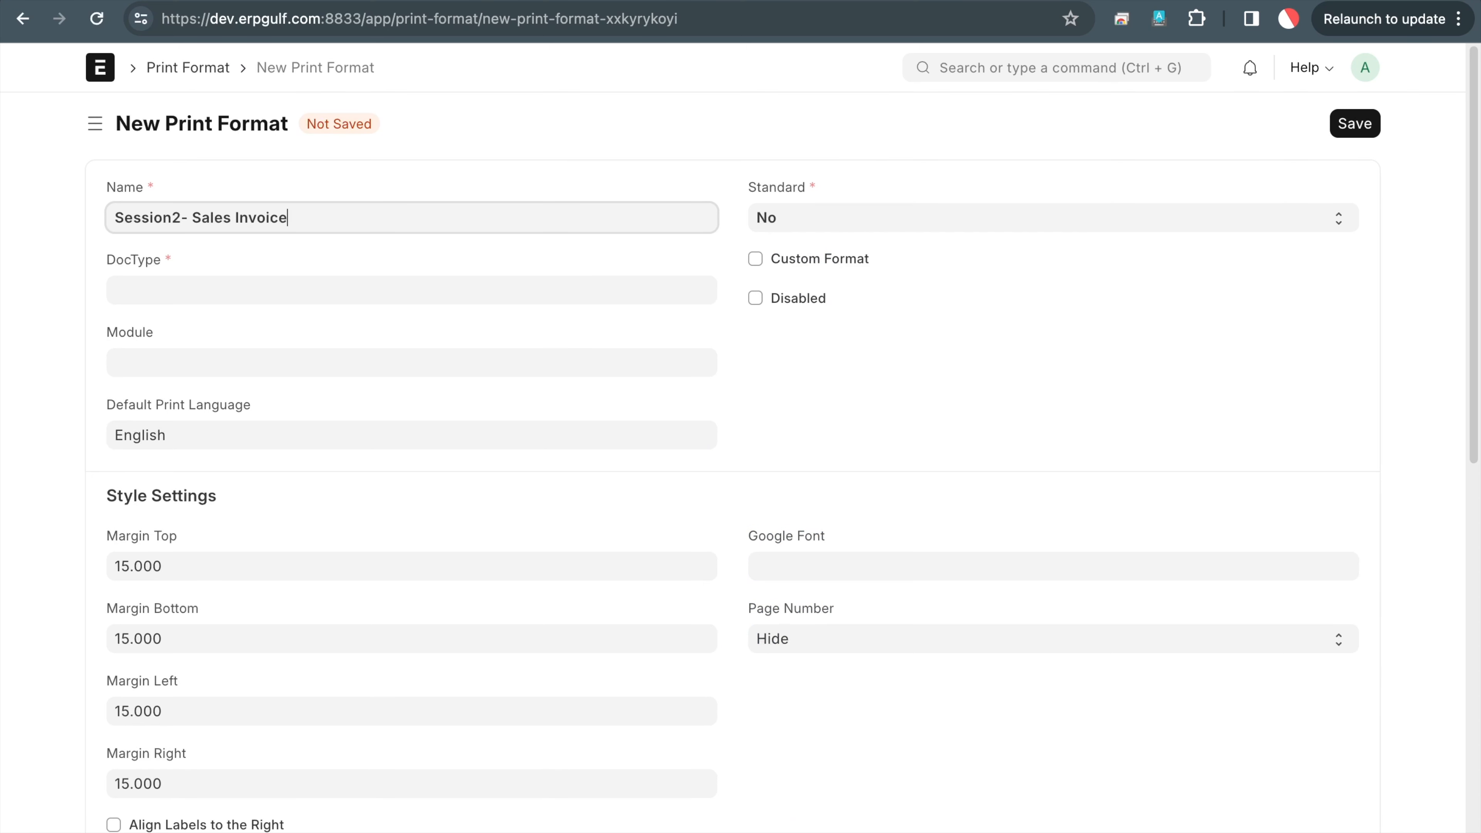
{"action": "type", "text": "- Update-stock direct"}
{"action": "key", "text": "Tab"}
{"action": "type", "text": "sa"}
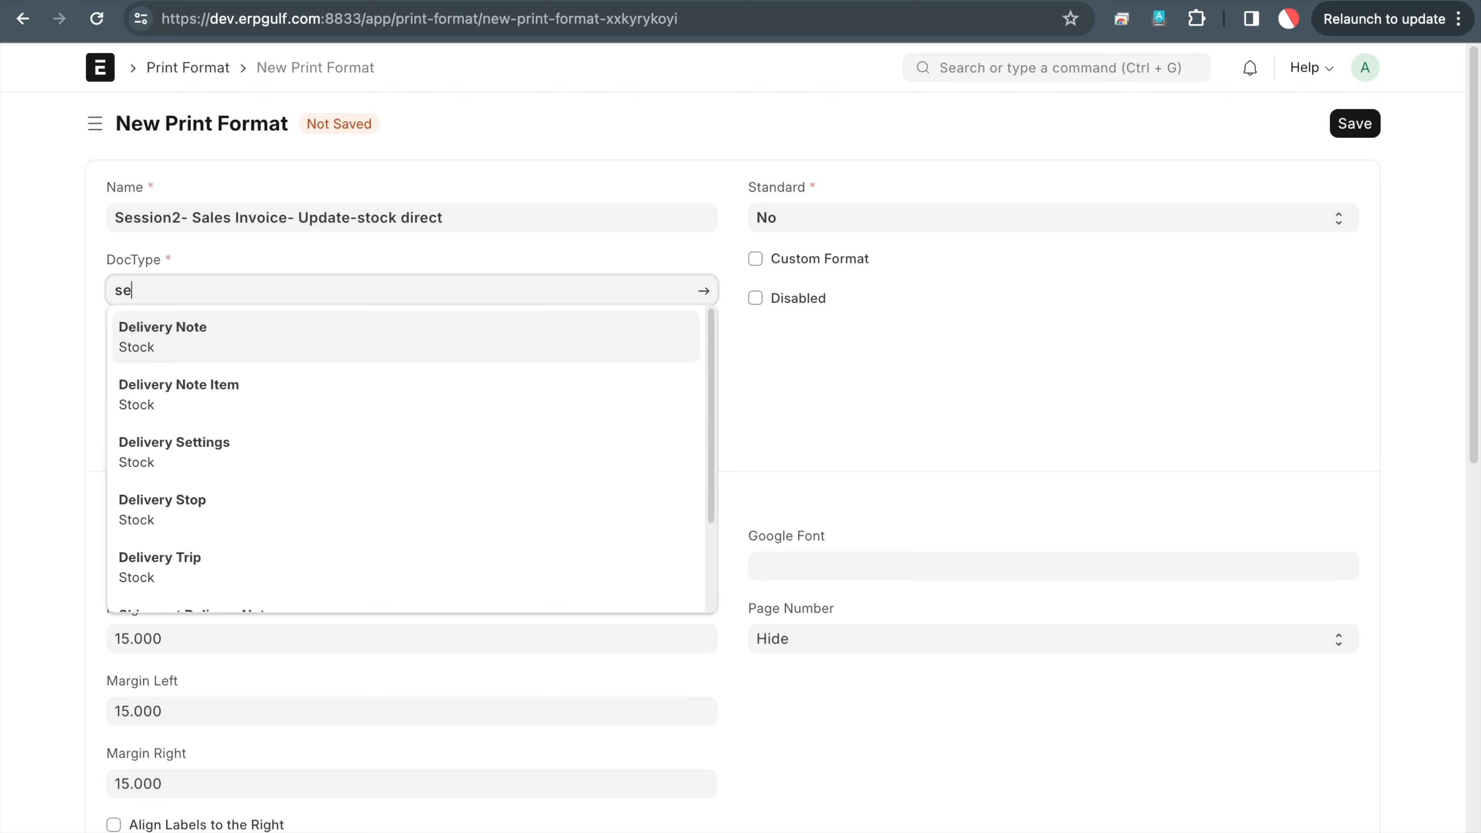
{"action": "type", "text": "les in"}
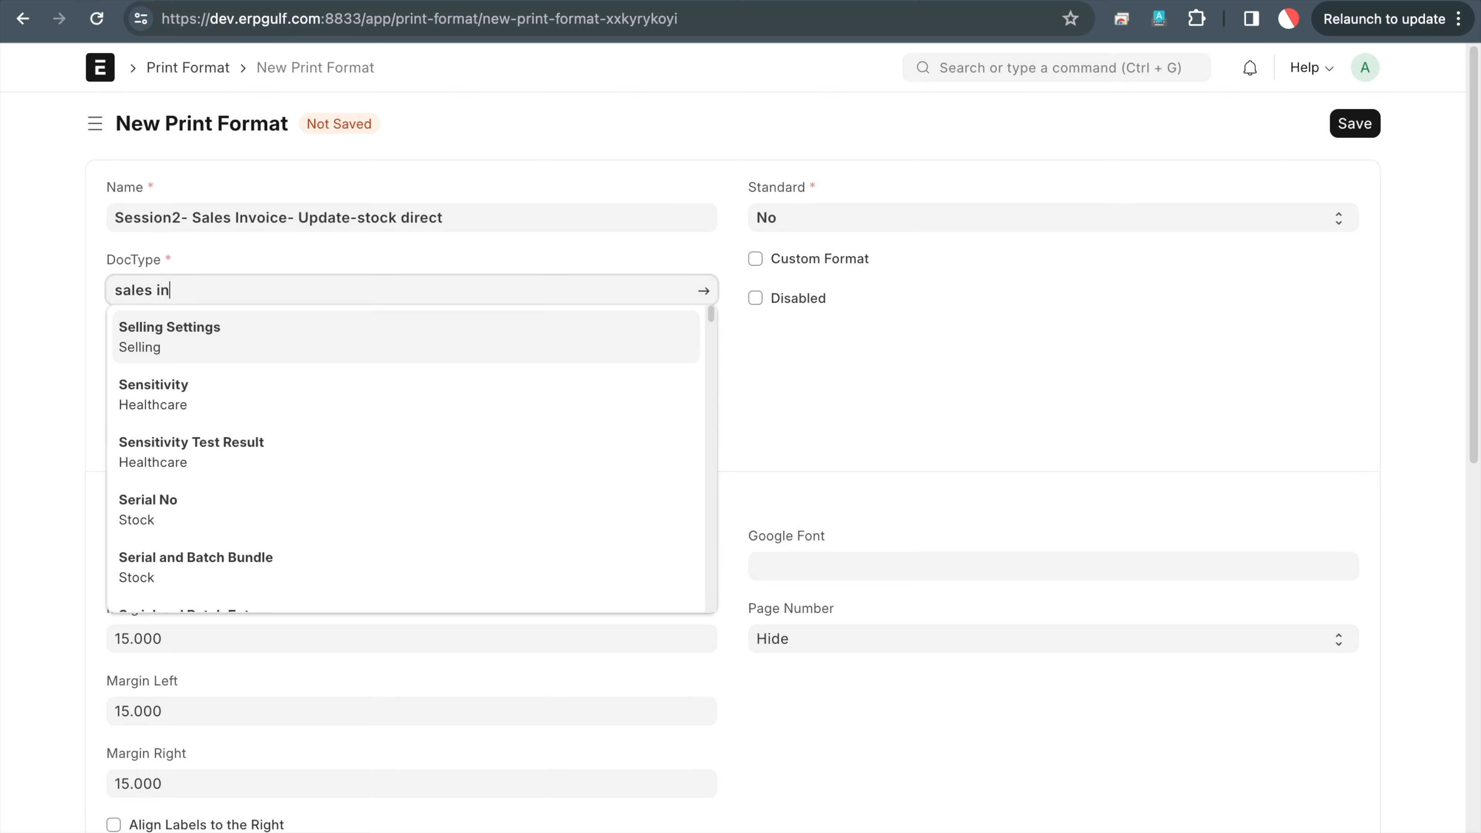
{"action": "left_click", "coordinate": [278, 344]}
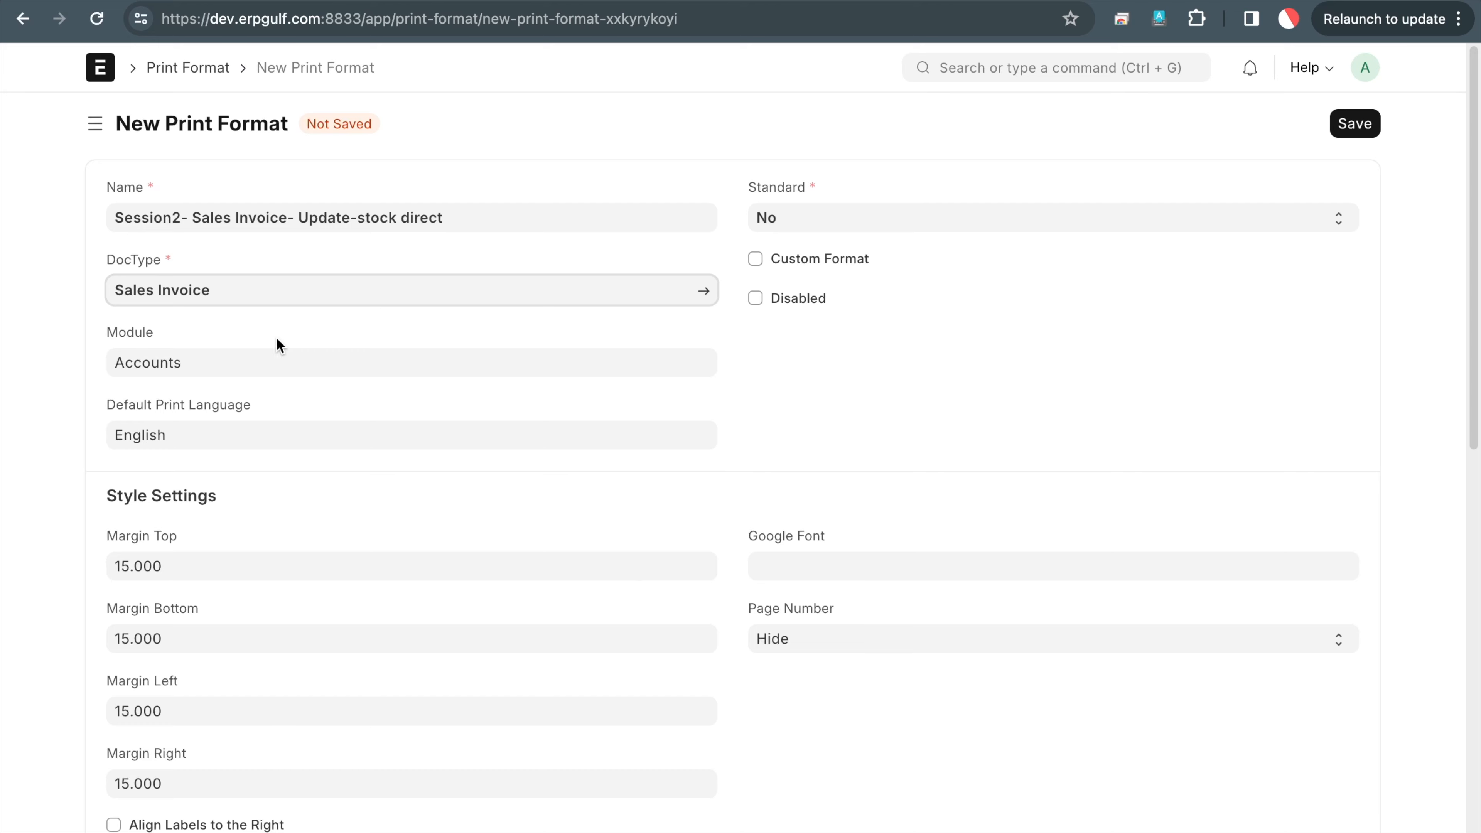
Make it a Custom Format, add the required HTML template, and save it
{"action": "left_click", "coordinate": [808, 263]}
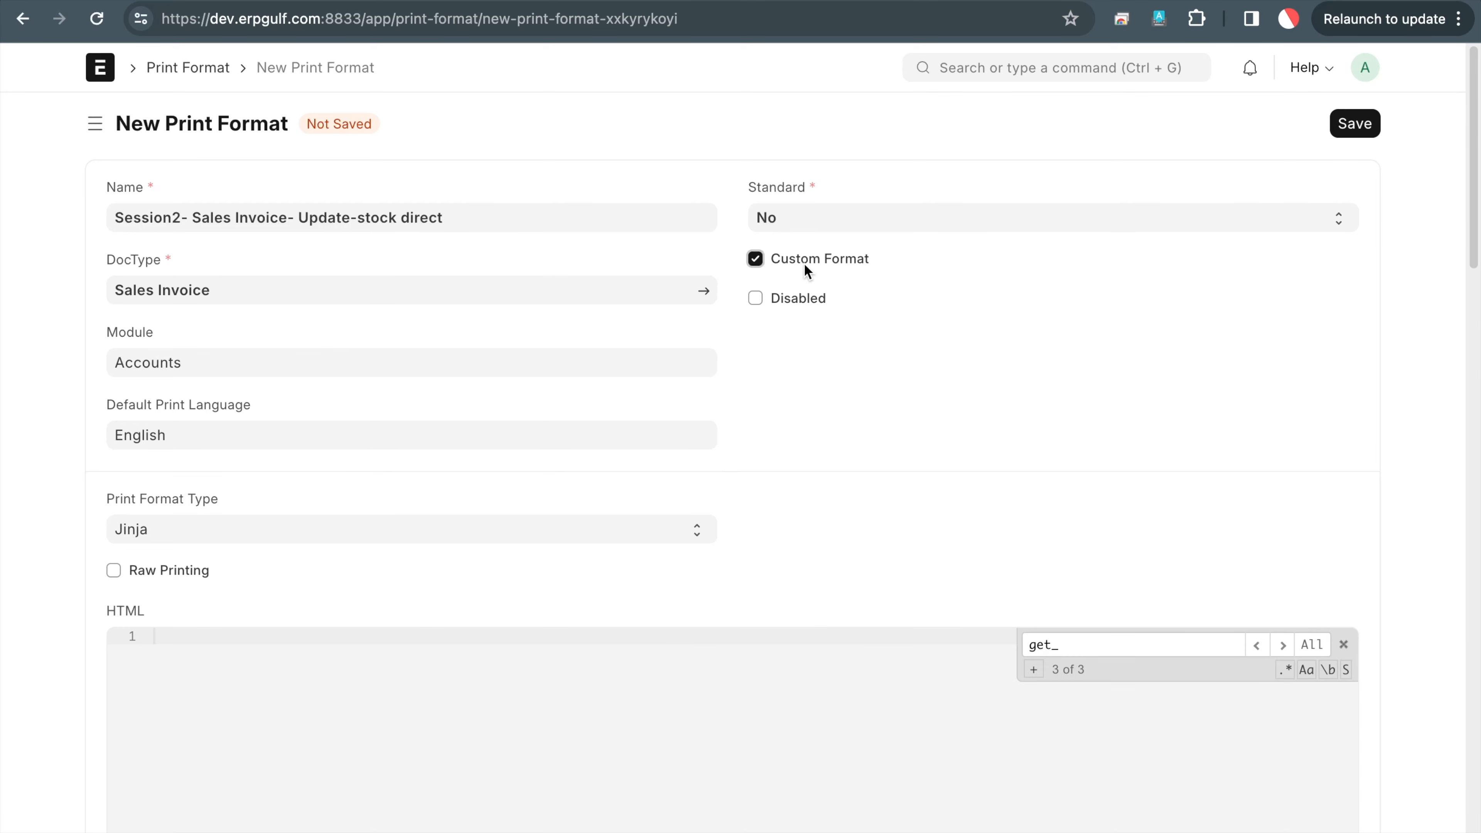
{"action": "left_click", "coordinate": [1346, 123]}
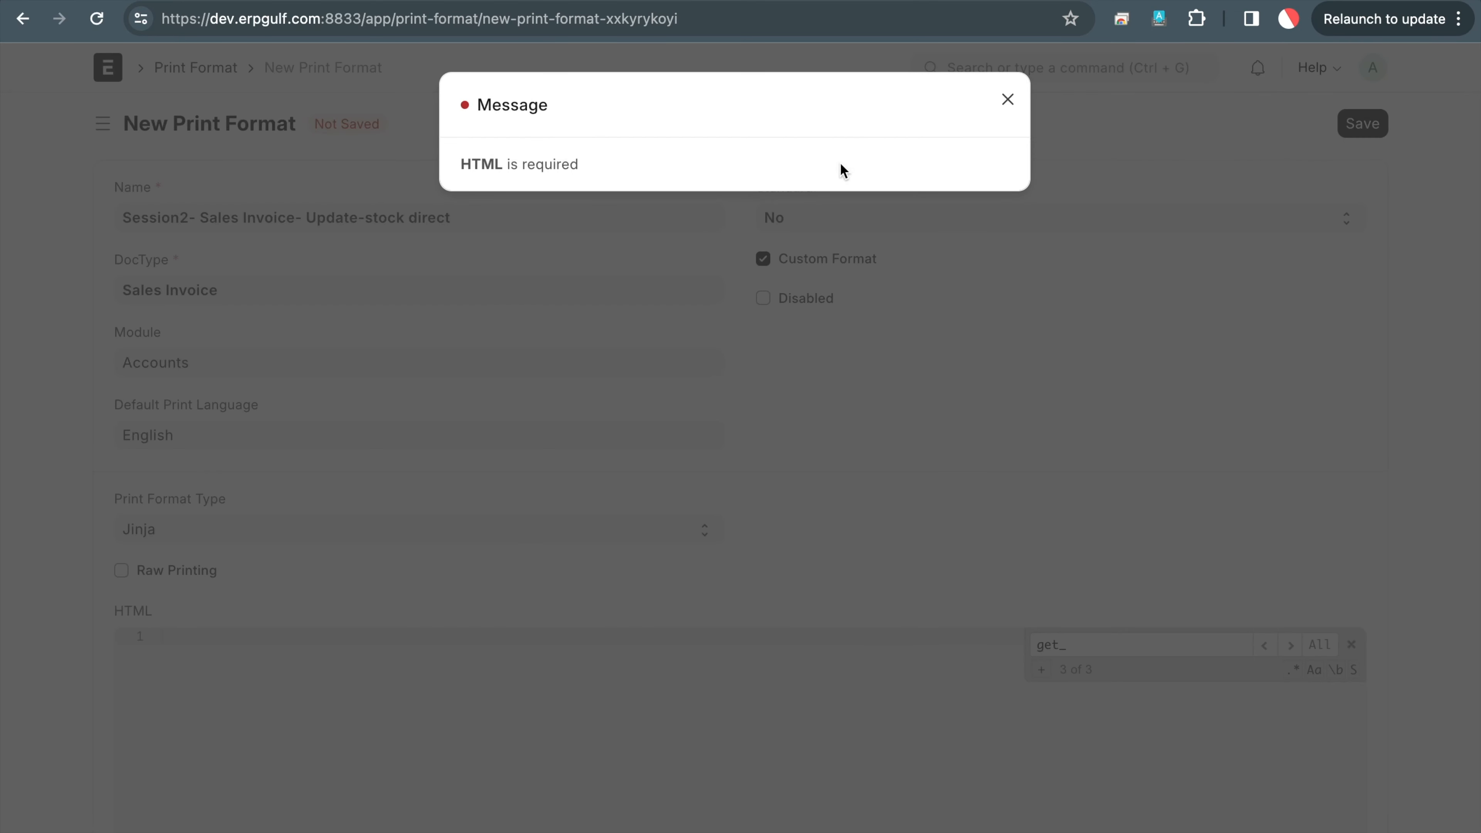
{"action": "left_click", "coordinate": [1007, 101]}
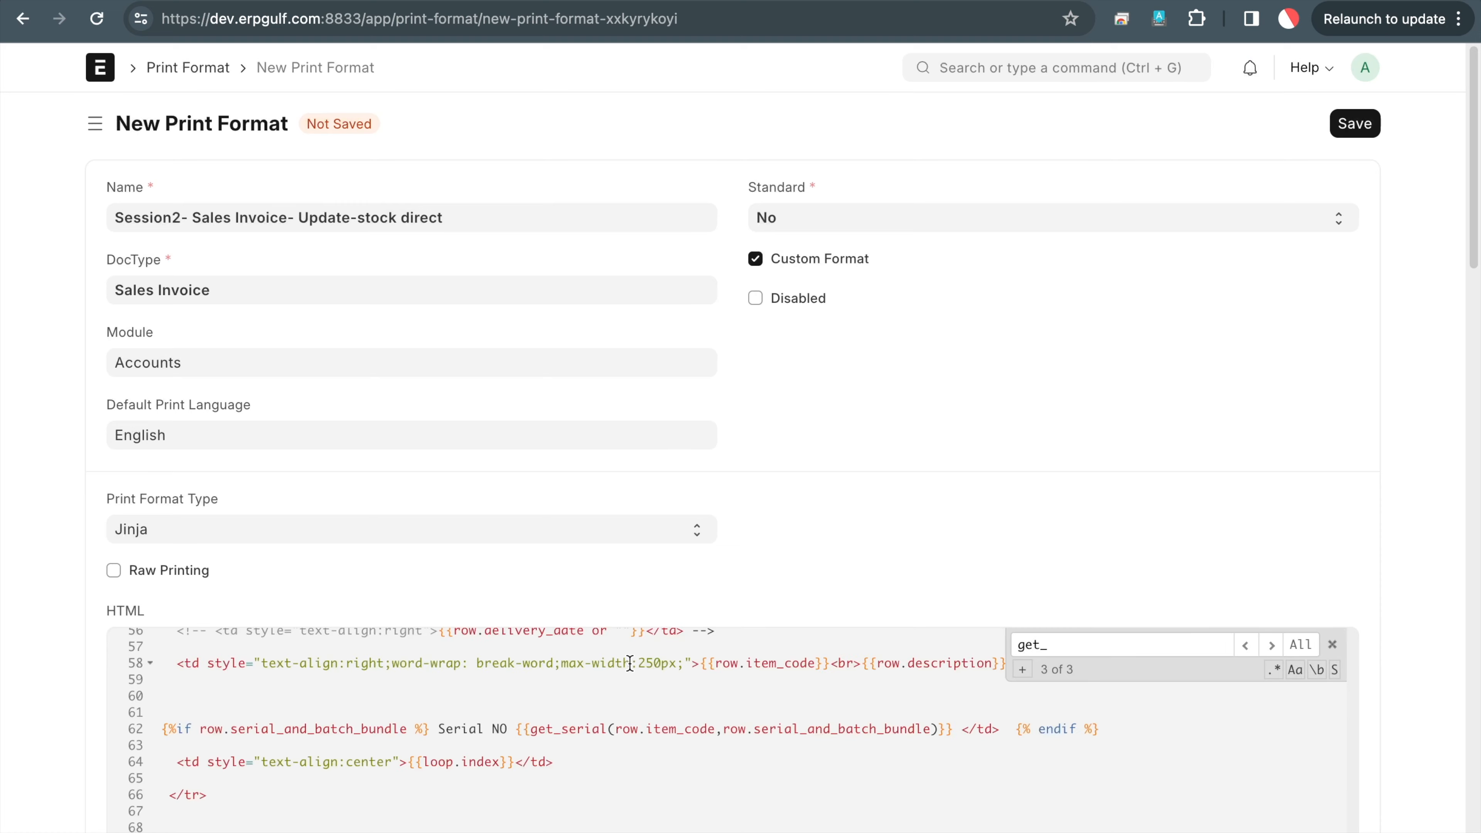
{"action": "scroll", "coordinate": [630, 663], "scroll_direction": "up", "scroll_amount": 15}
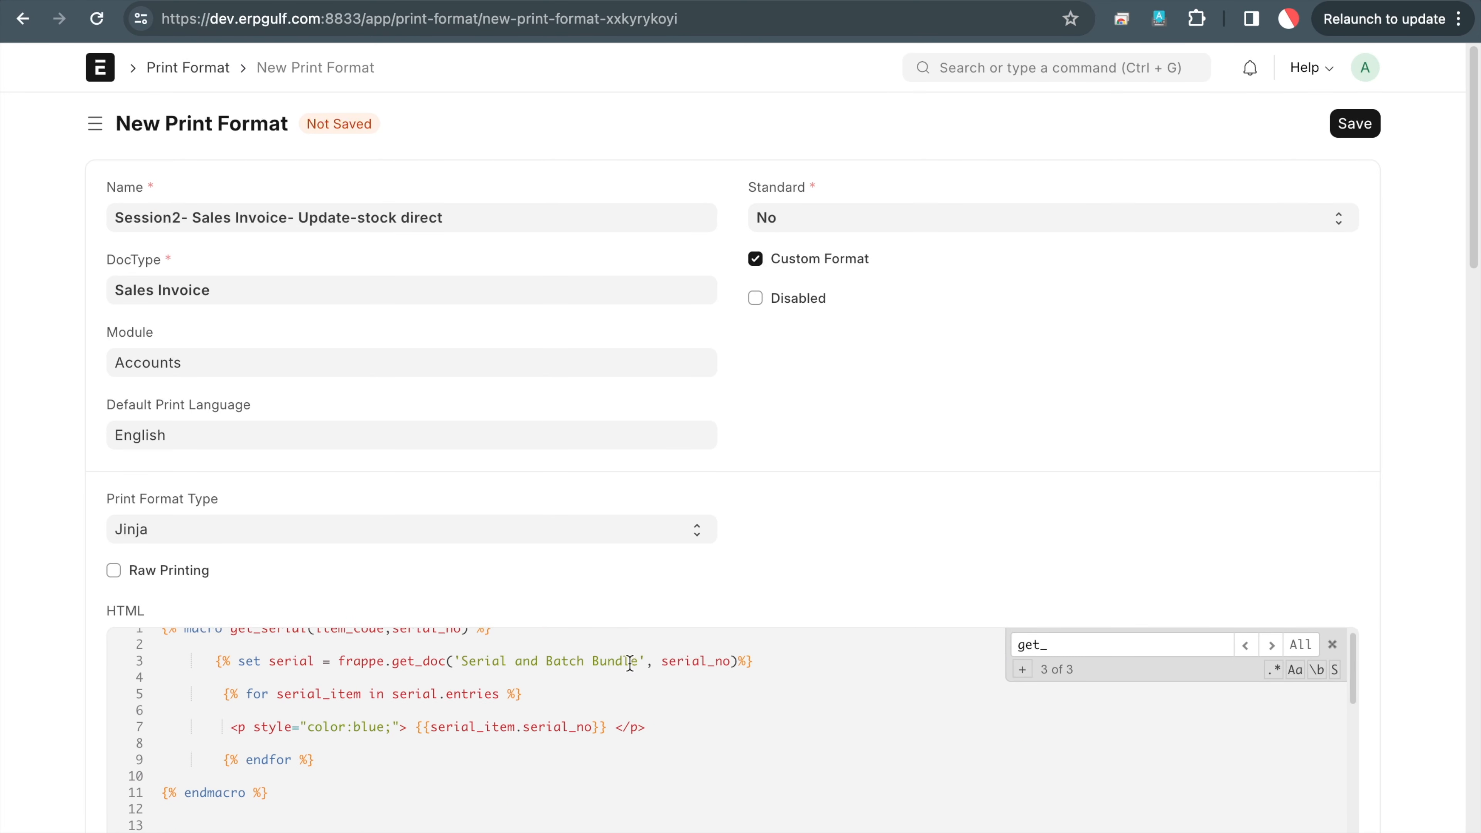
{"action": "scroll", "coordinate": [767, 614], "scroll_direction": "down", "scroll_amount": 2}
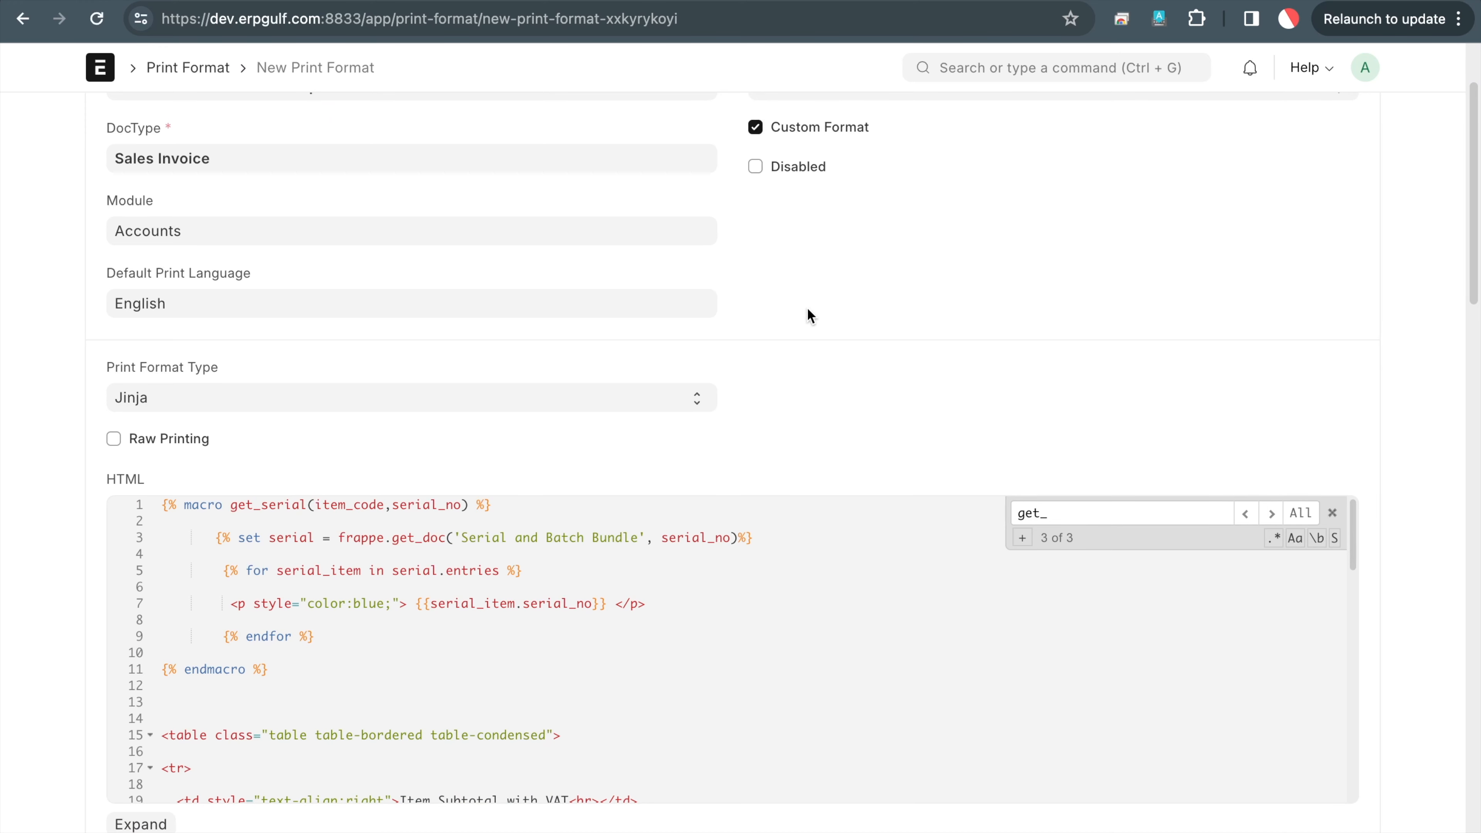
{"action": "scroll", "coordinate": [812, 314], "scroll_direction": "up", "scroll_amount": 2}
{"action": "left_click", "coordinate": [1354, 124]}
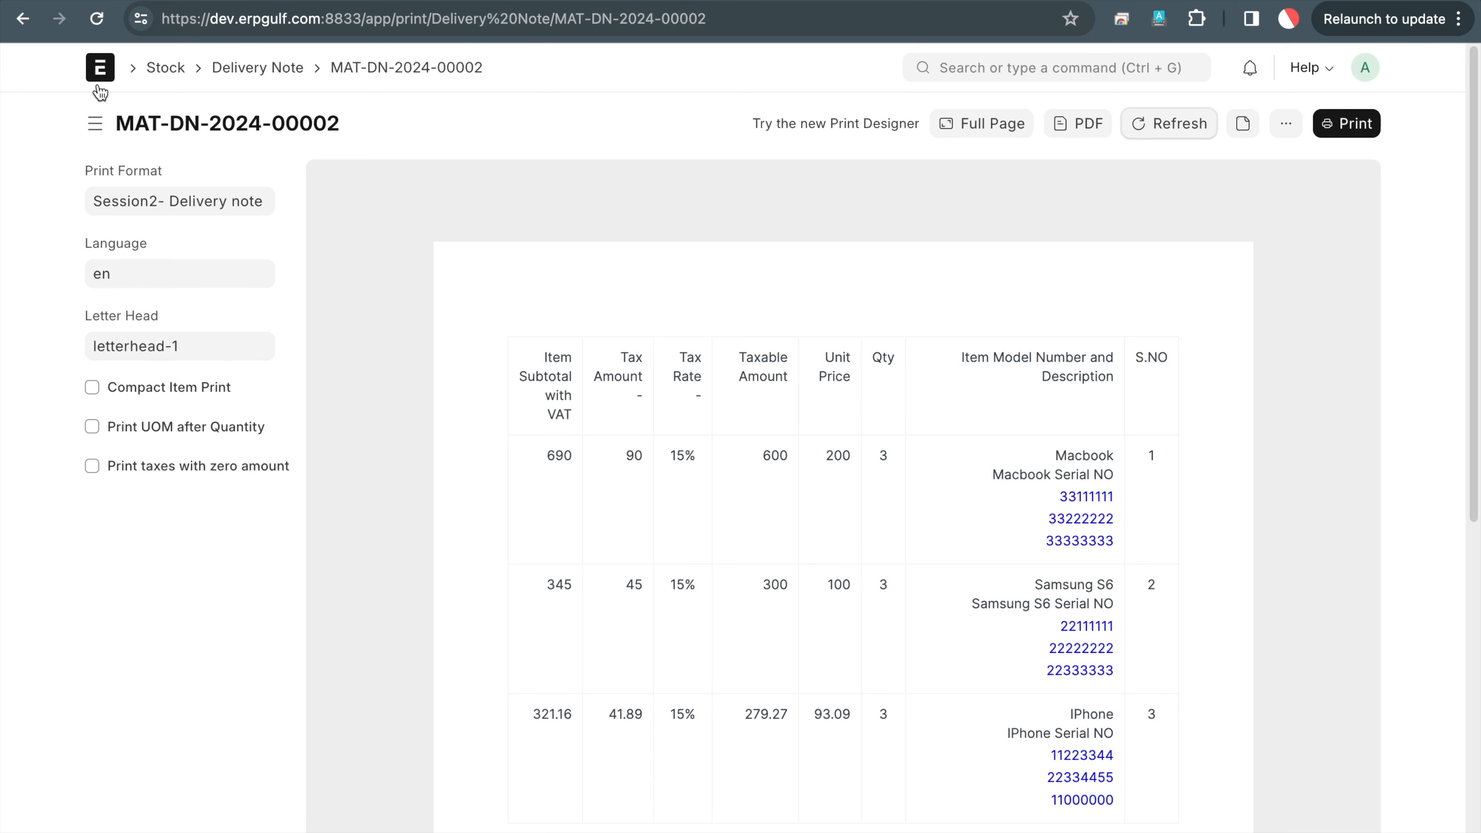
Open the 680.00 draft invoice from the Sales Invoice list
{"action": "left_click", "coordinate": [1086, 72]}
{"action": "type", "text": "sales inv"}
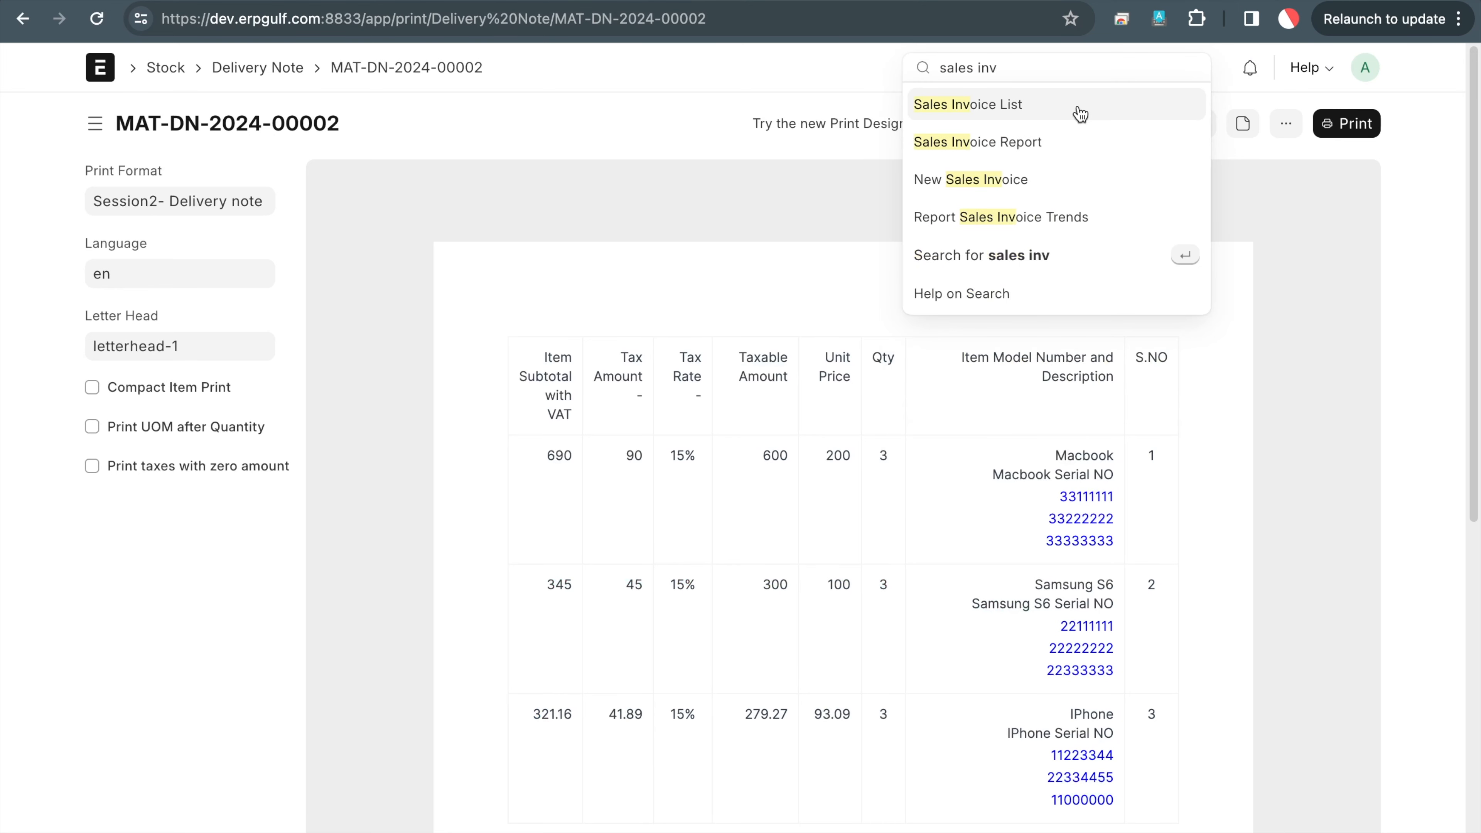
{"action": "left_click", "coordinate": [1079, 108]}
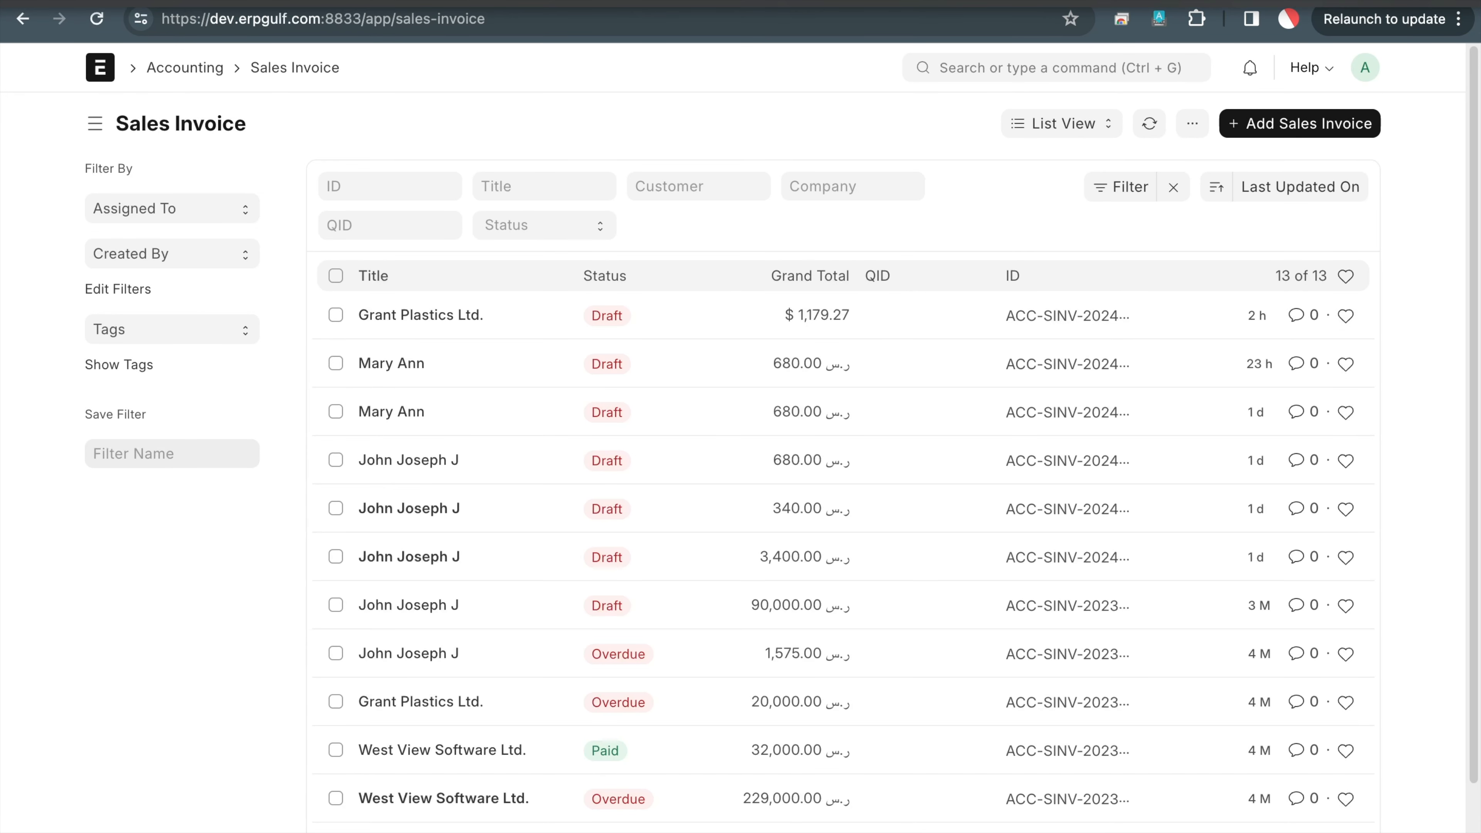
{"action": "left_click", "coordinate": [942, 1]}
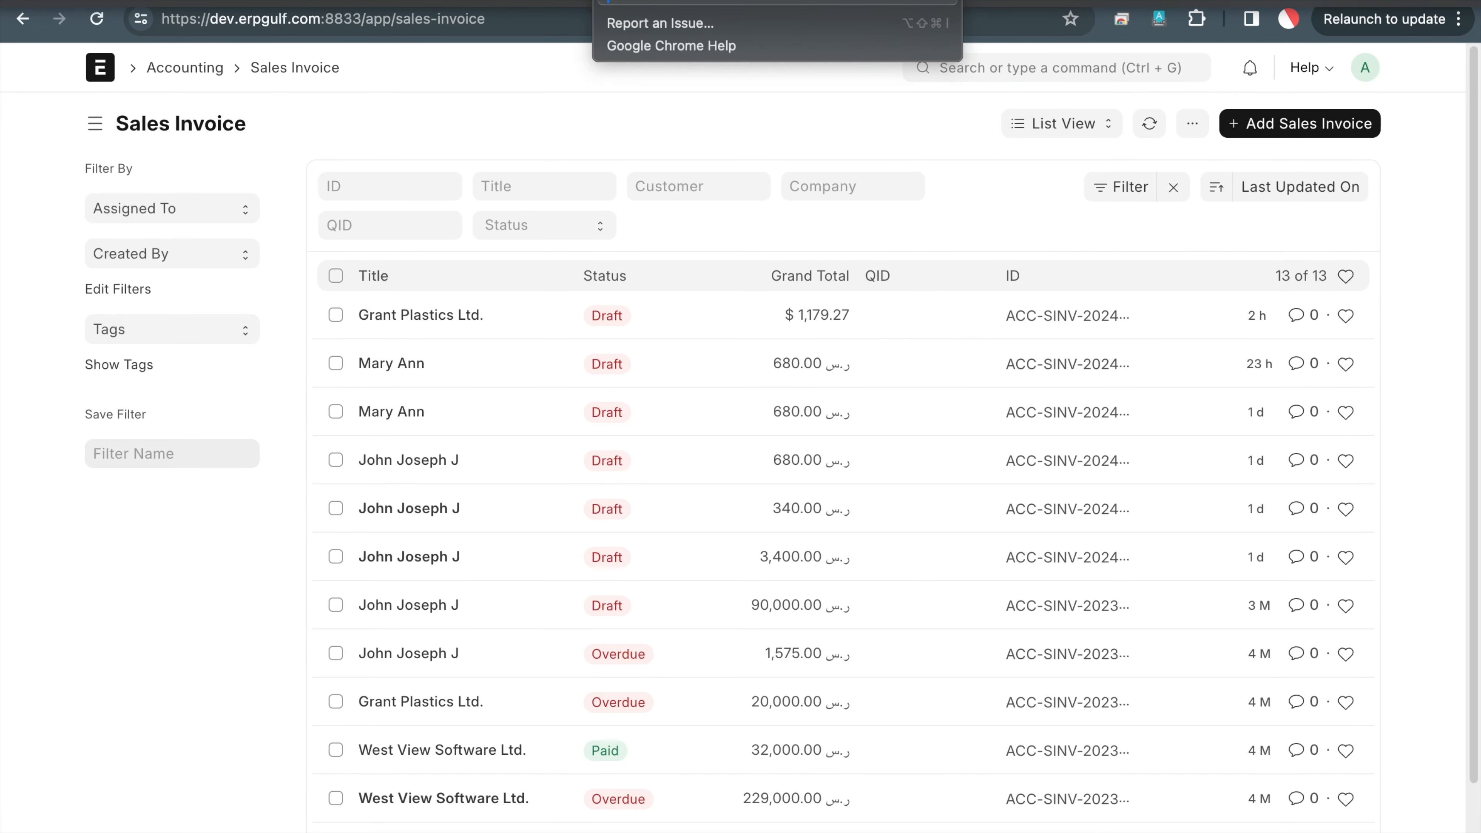
{"action": "left_click", "coordinate": [422, 460]}
{"action": "left_click", "coordinate": [421, 461]}
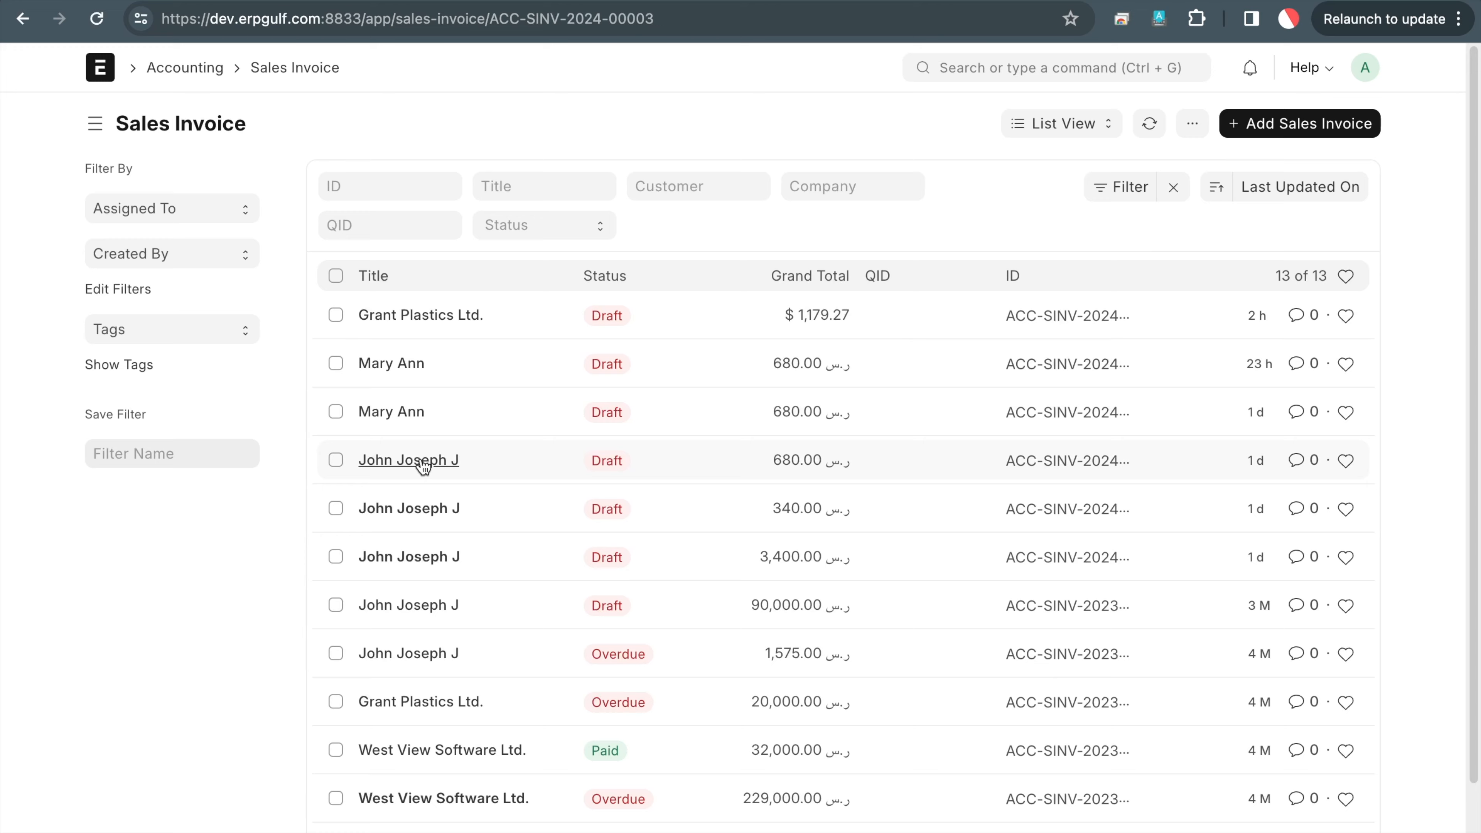
{"action": "scroll", "coordinate": [421, 464], "scroll_direction": "down", "scroll_amount": 5}
{"action": "scroll", "coordinate": [420, 461], "scroll_direction": "down", "scroll_amount": 3}
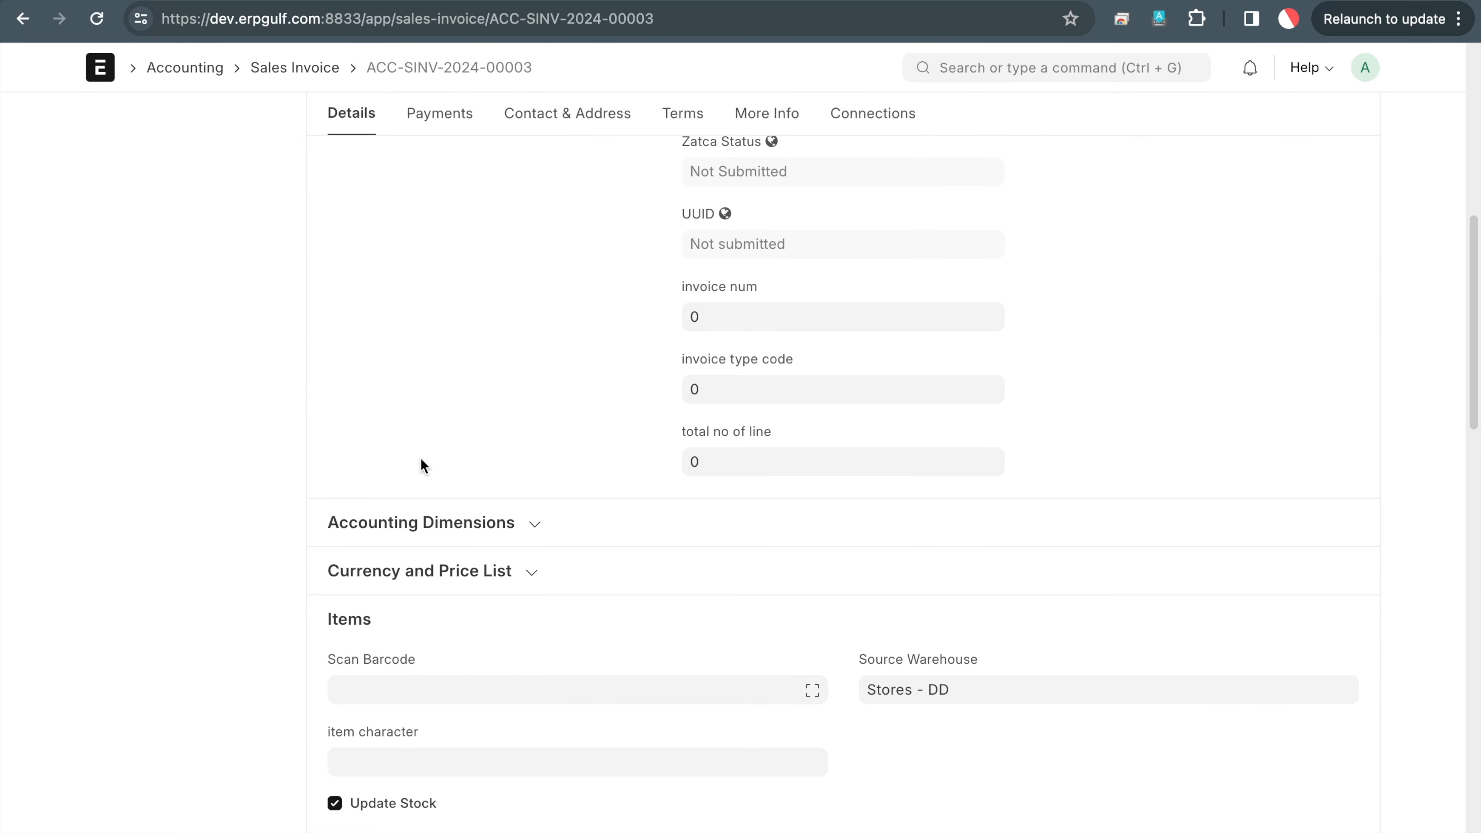
{"action": "scroll", "coordinate": [389, 797], "scroll_direction": "down", "scroll_amount": 1}
{"action": "scroll", "coordinate": [838, 450], "scroll_direction": "up", "scroll_amount": 12}
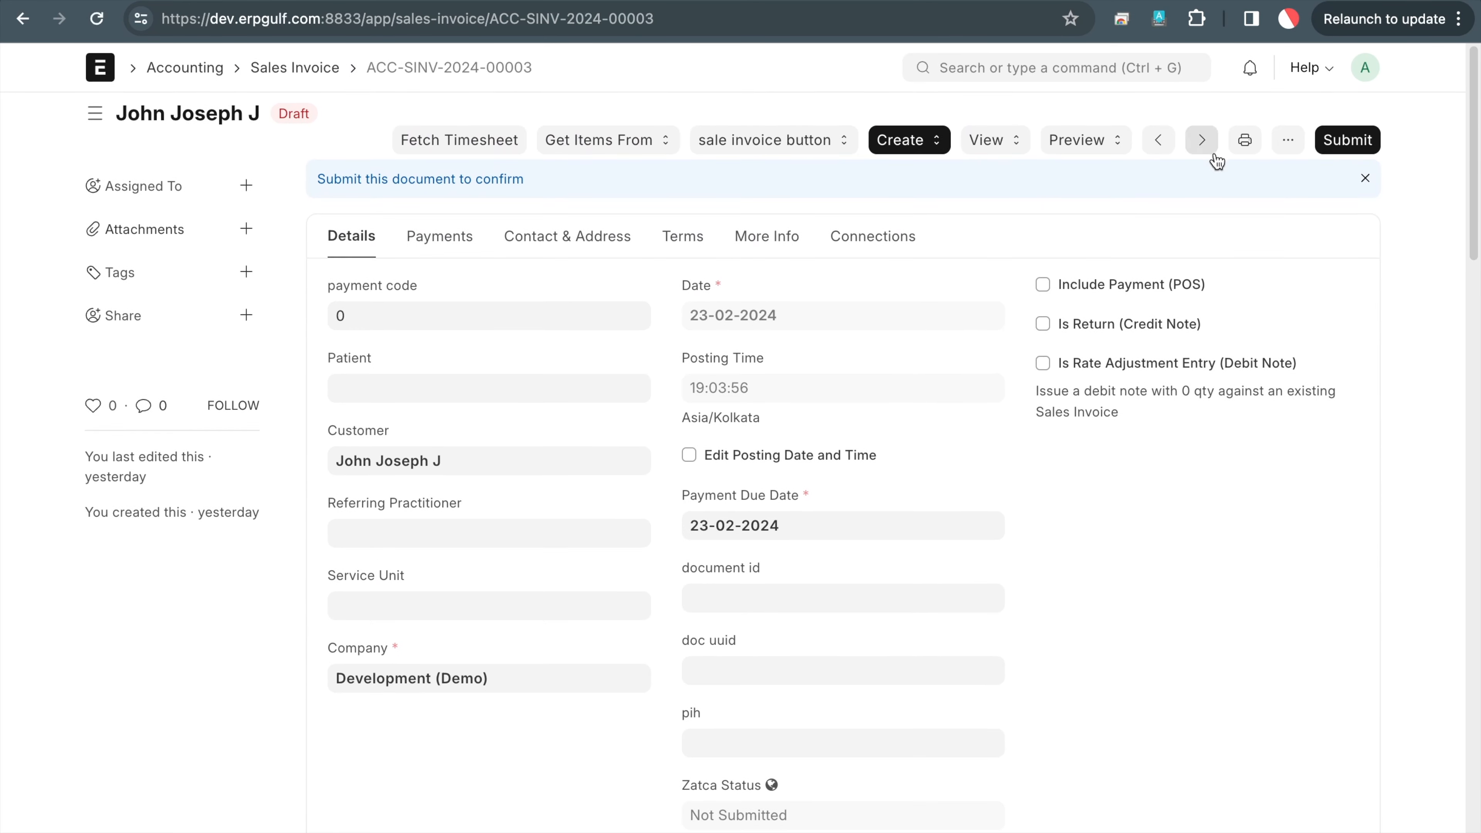
Print-preview the invoice with the Session2- Sales Invoice- Update-stock direct format
{"action": "left_click", "coordinate": [1245, 150]}
{"action": "left_click", "coordinate": [1159, 131]}
{"action": "left_click", "coordinate": [151, 189]}
{"action": "key", "text": "ctrl+a"}
{"action": "type", "text": "ser"}
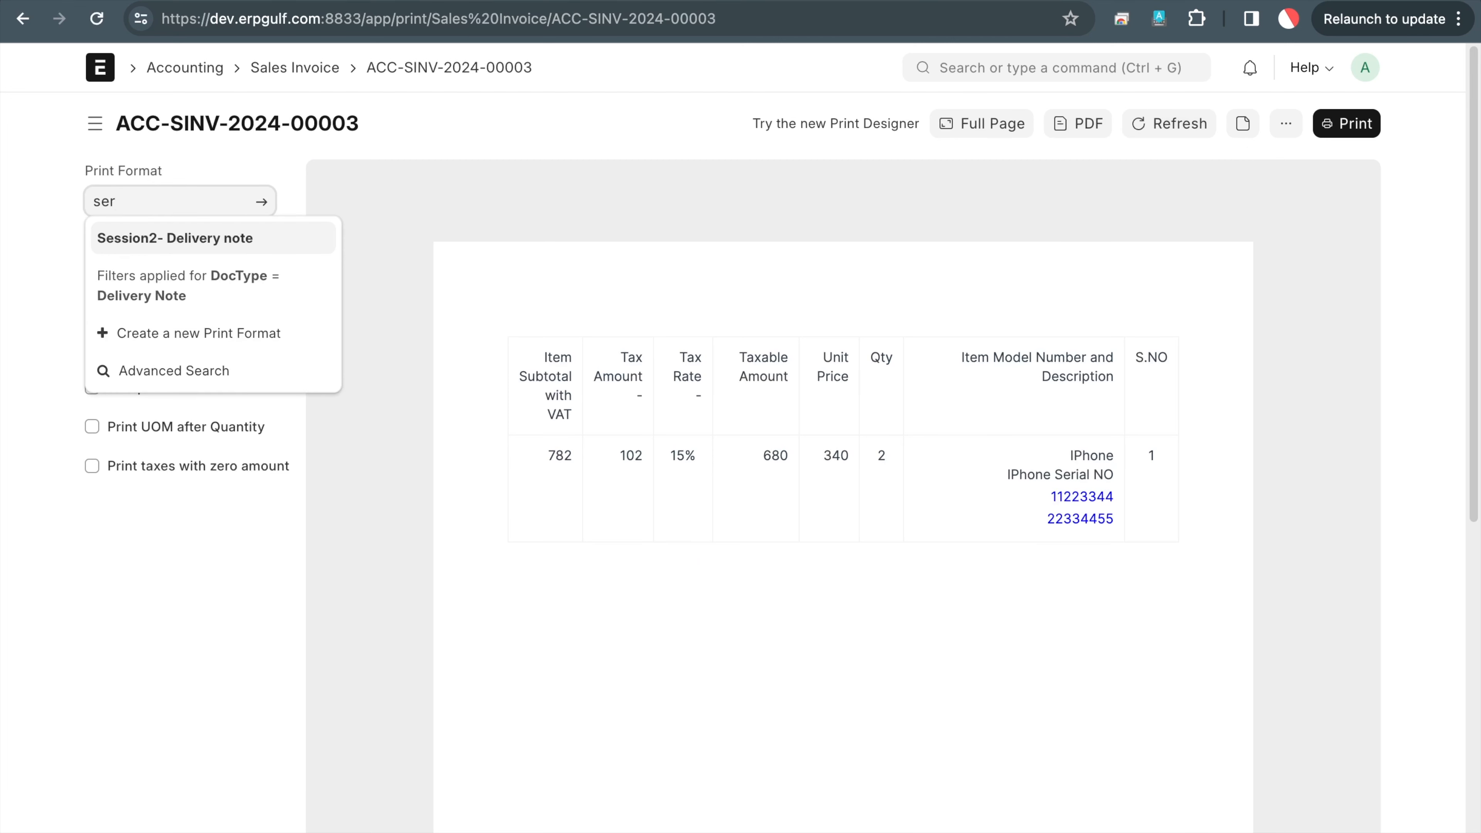
{"action": "key", "text": "BackSpace"}
{"action": "type", "text": "ss"}
{"action": "key", "text": "BackSpace"}
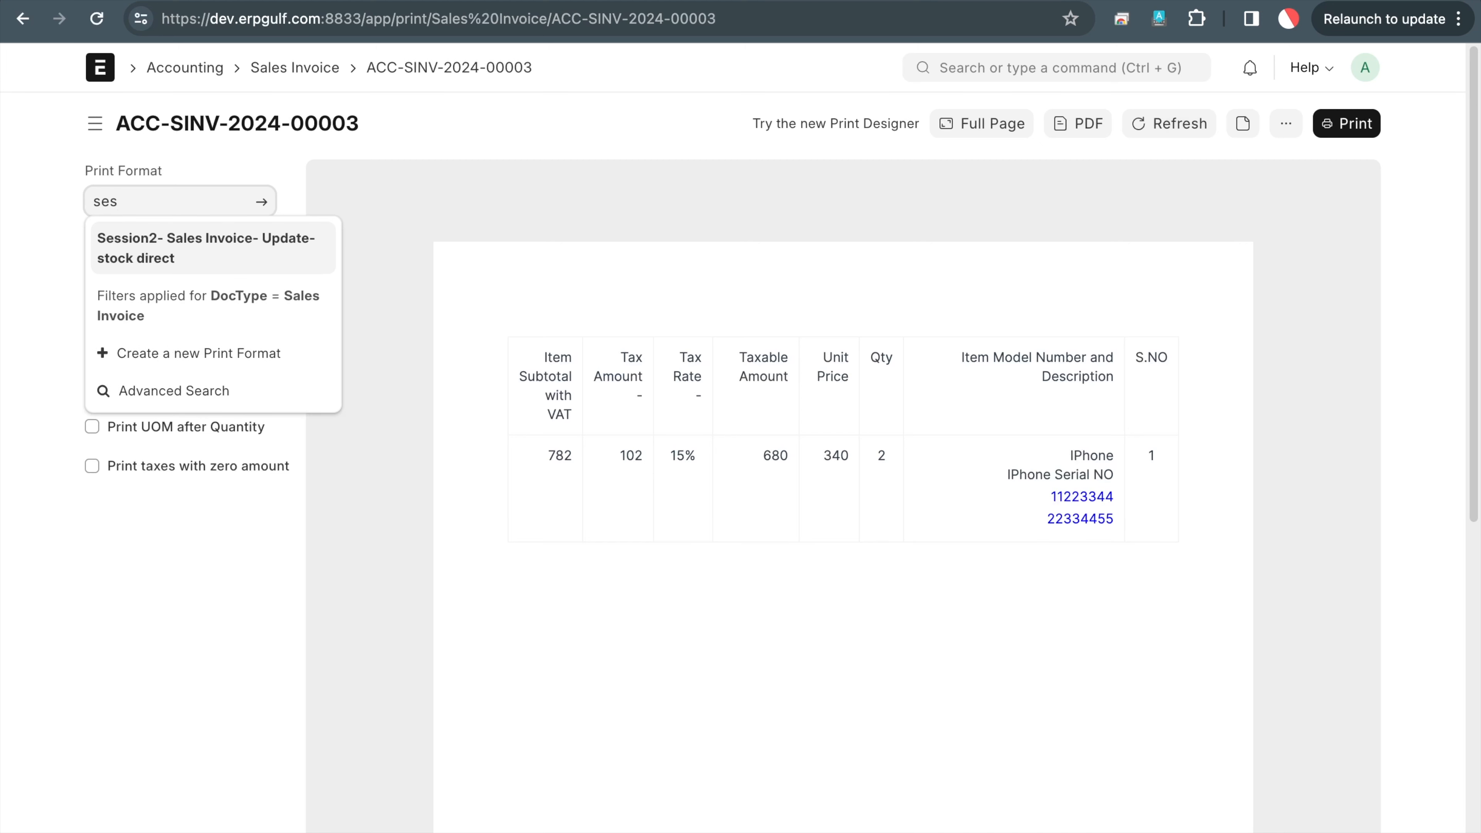
{"action": "left_click", "coordinate": [171, 248]}
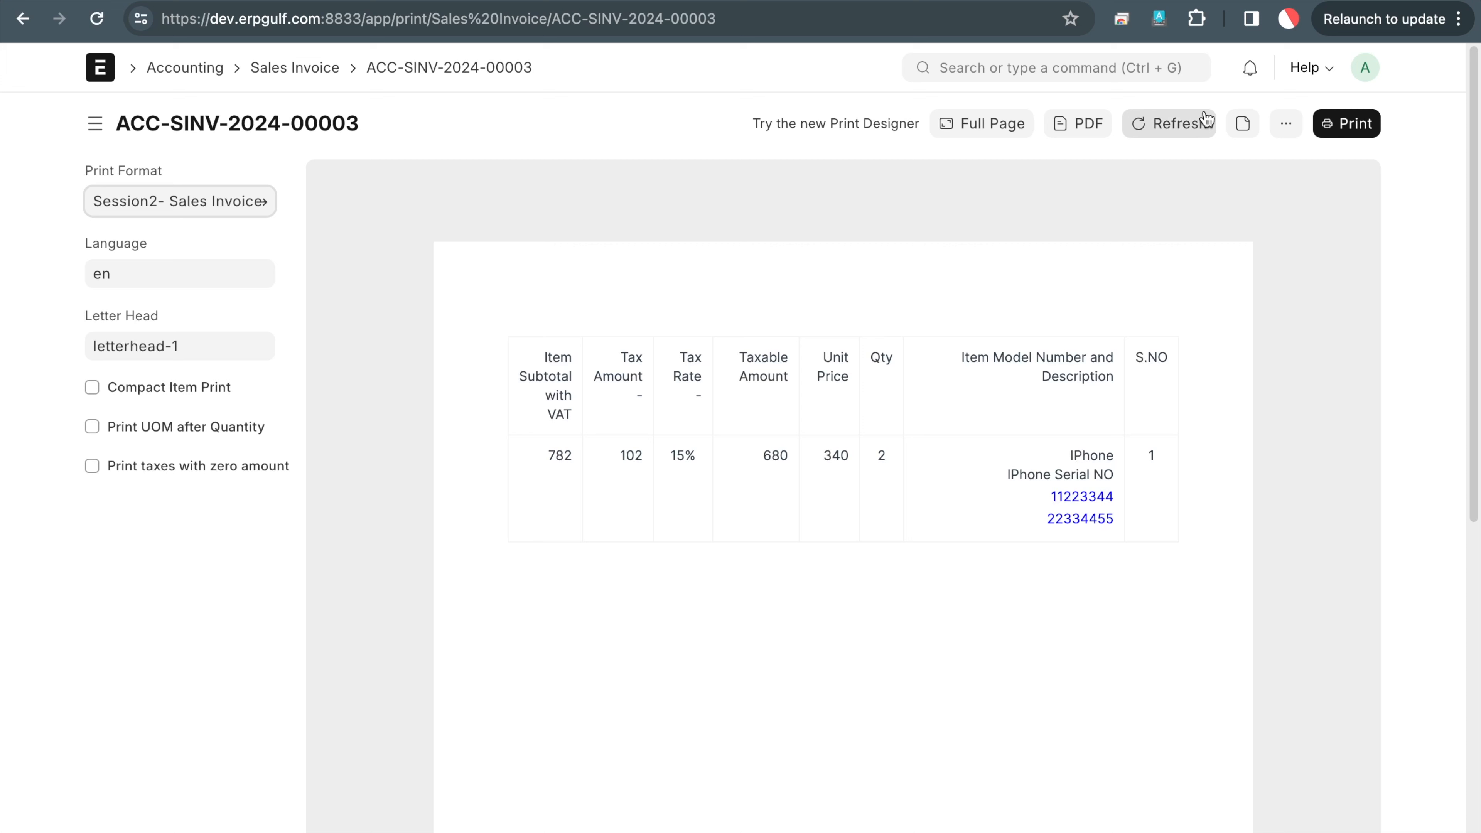
{"action": "left_click", "coordinate": [1200, 123]}
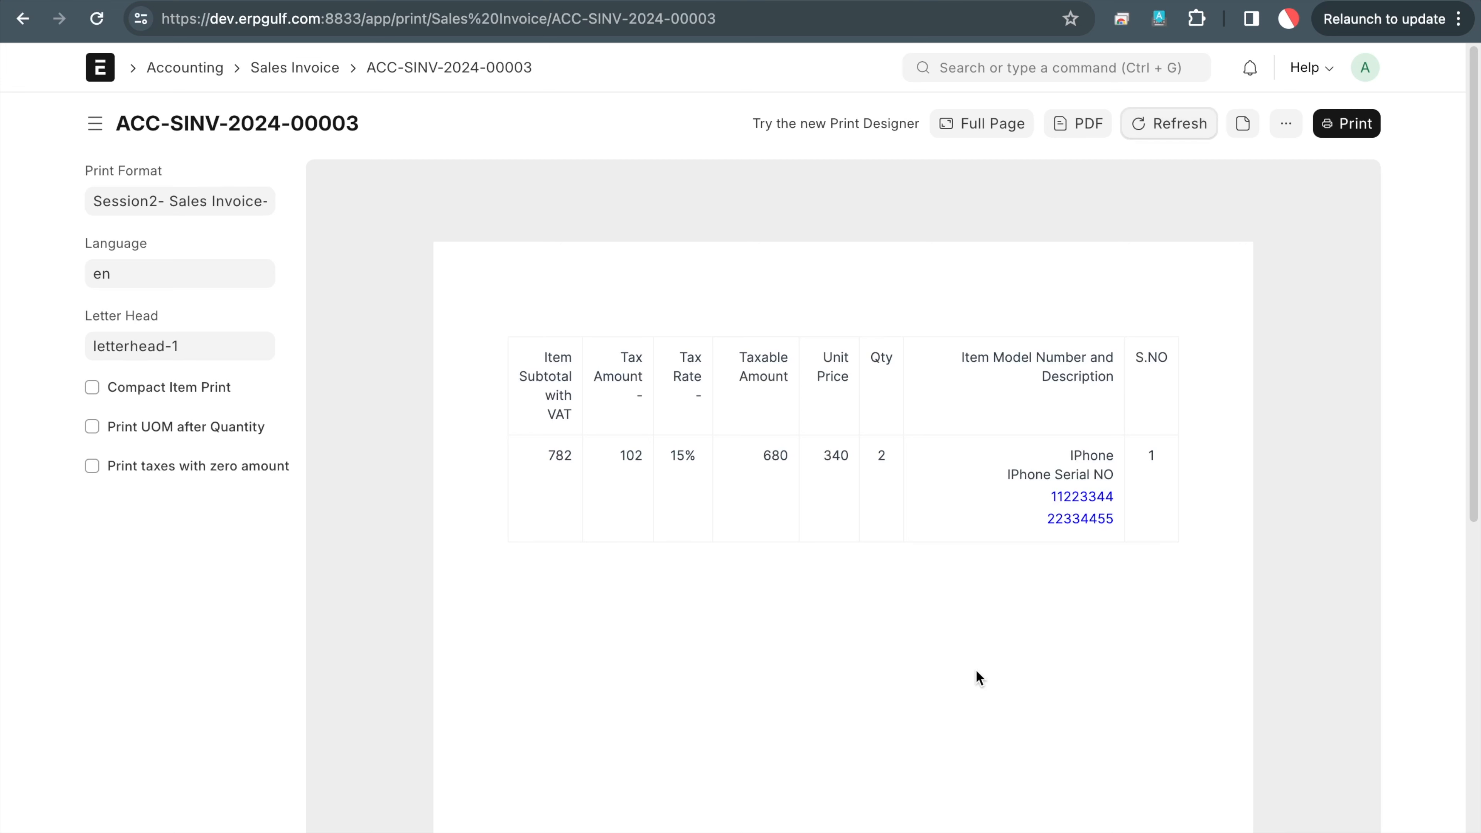
Circle the IPhone serial numbers 11223344 and 22334455 in the item description
{"action": "key", "text": "super+shift+a"}
{"action": "mouse_move", "coordinate": [1089, 458]}
{"action": "left_mouse_down"}
{"action": "mouse_move", "coordinate": [985, 608]}
{"action": "mouse_move", "coordinate": [986, 446]}
{"action": "left_mouse_up"}
{"action": "key", "text": "Escape"}
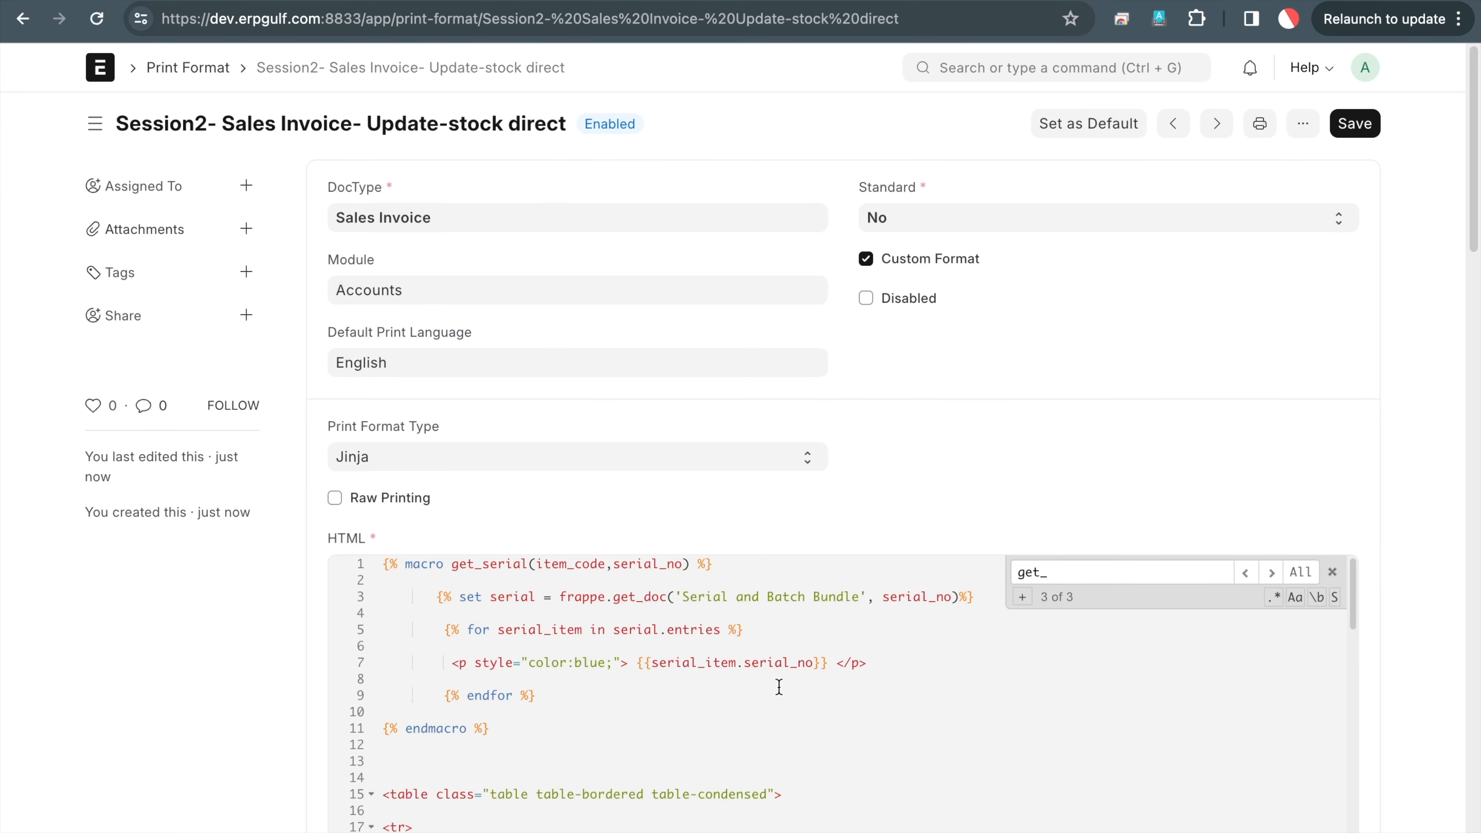
{"action": "scroll", "coordinate": [780, 685], "scroll_direction": "down", "scroll_amount": 3}
{"action": "scroll", "coordinate": [1025, 371], "scroll_direction": "down", "scroll_amount": 3}
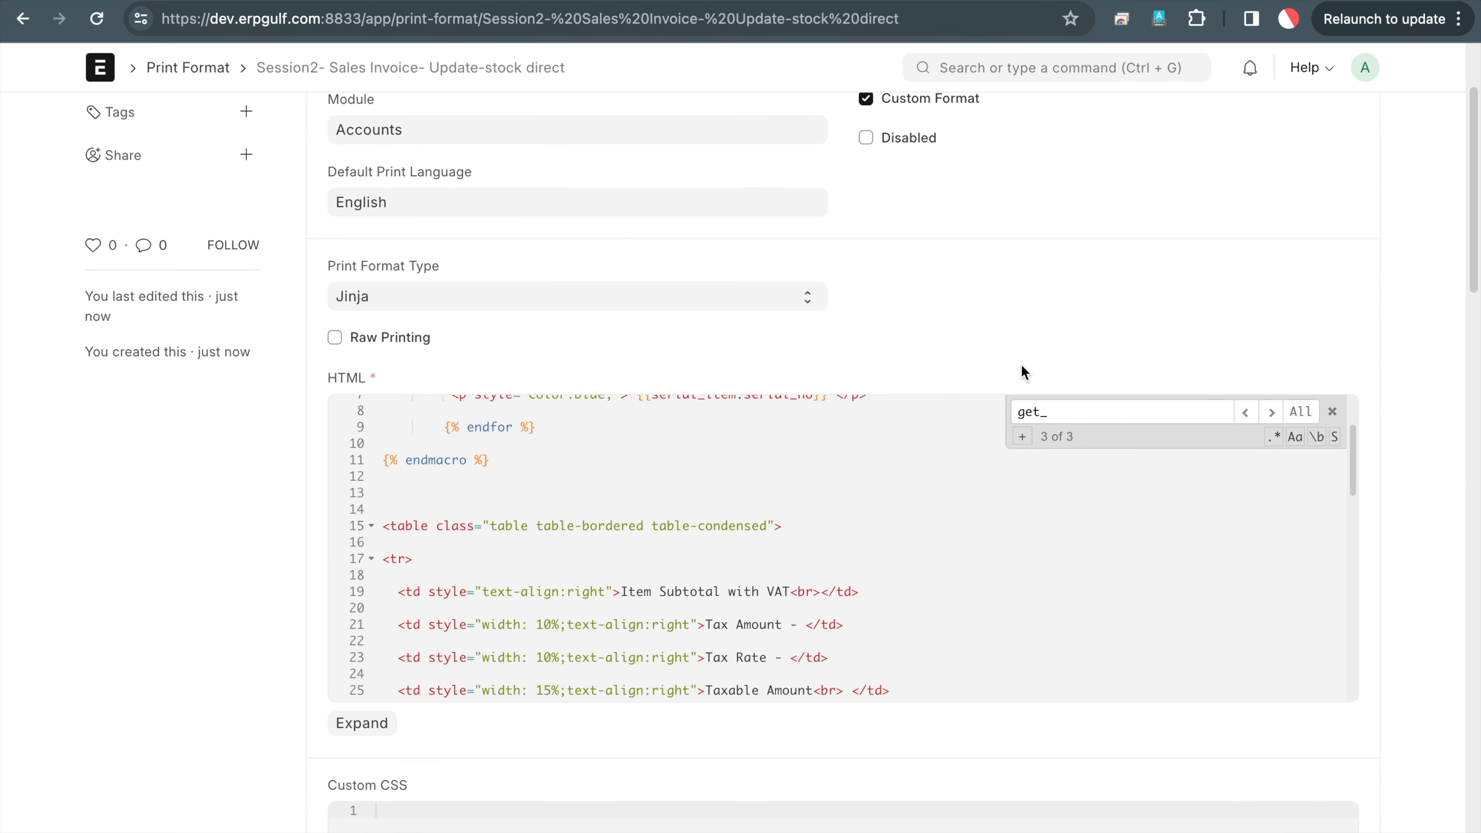
{"action": "scroll", "coordinate": [919, 553], "scroll_direction": "down", "scroll_amount": 3}
{"action": "scroll", "coordinate": [920, 553], "scroll_direction": "down", "scroll_amount": 6}
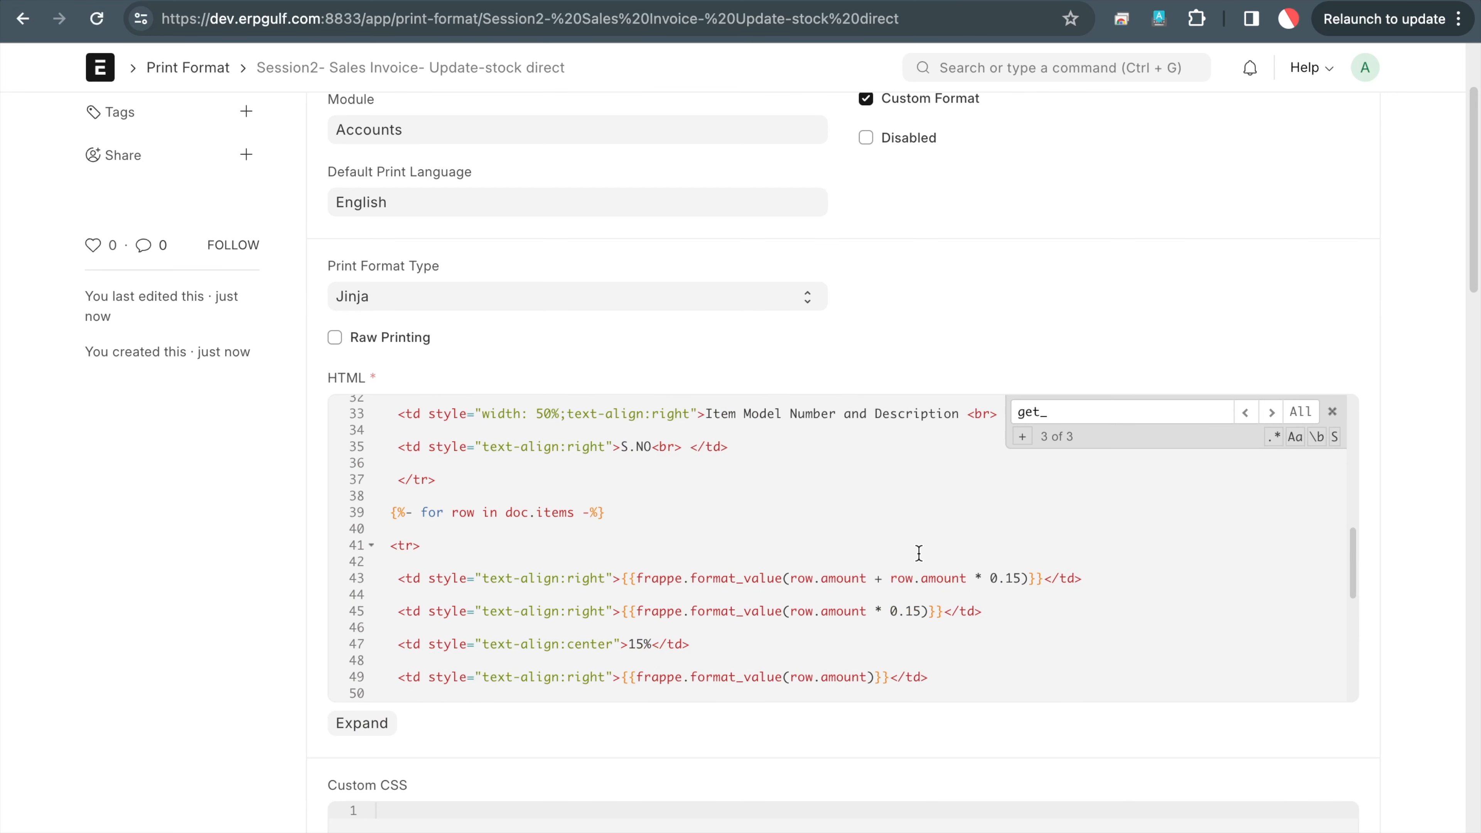
{"action": "scroll", "coordinate": [919, 553], "scroll_direction": "down", "scroll_amount": 3}
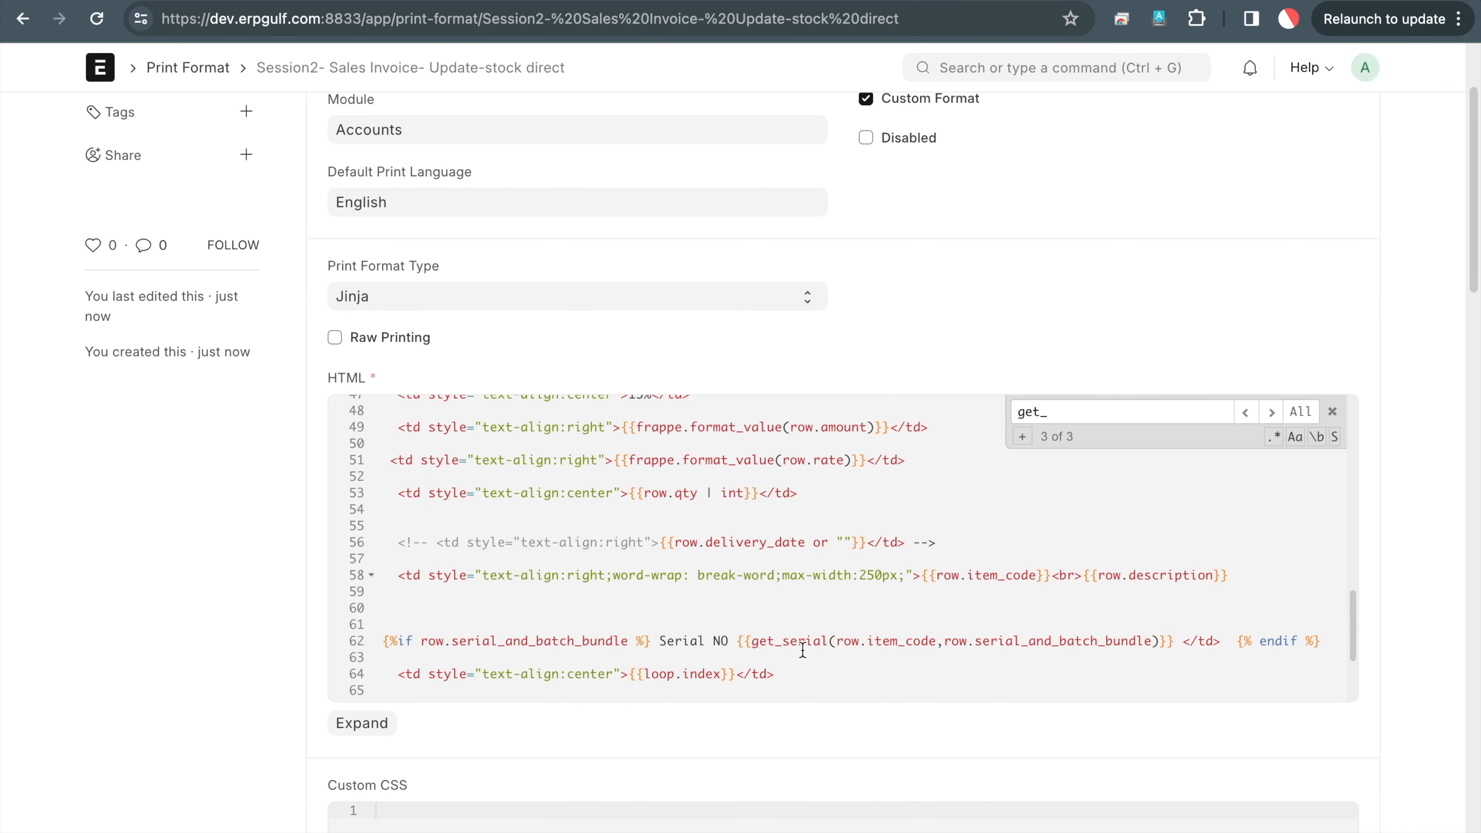
{"action": "double_click", "coordinate": [910, 642]}
{"action": "left_click", "coordinate": [1061, 643]}
{"action": "double_click", "coordinate": [1061, 643]}
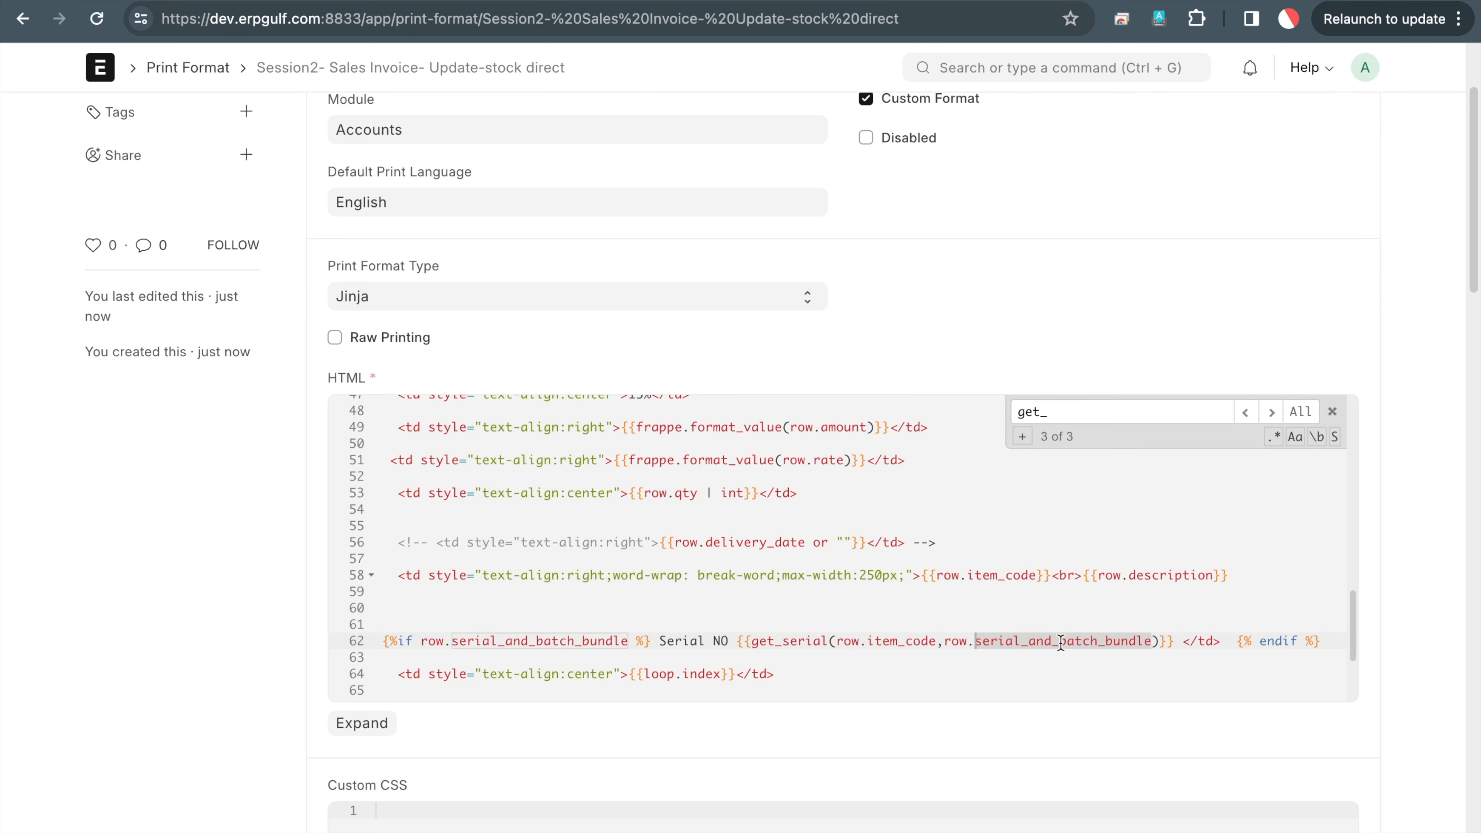
{"action": "scroll", "coordinate": [1061, 642], "scroll_direction": "up", "scroll_amount": 15}
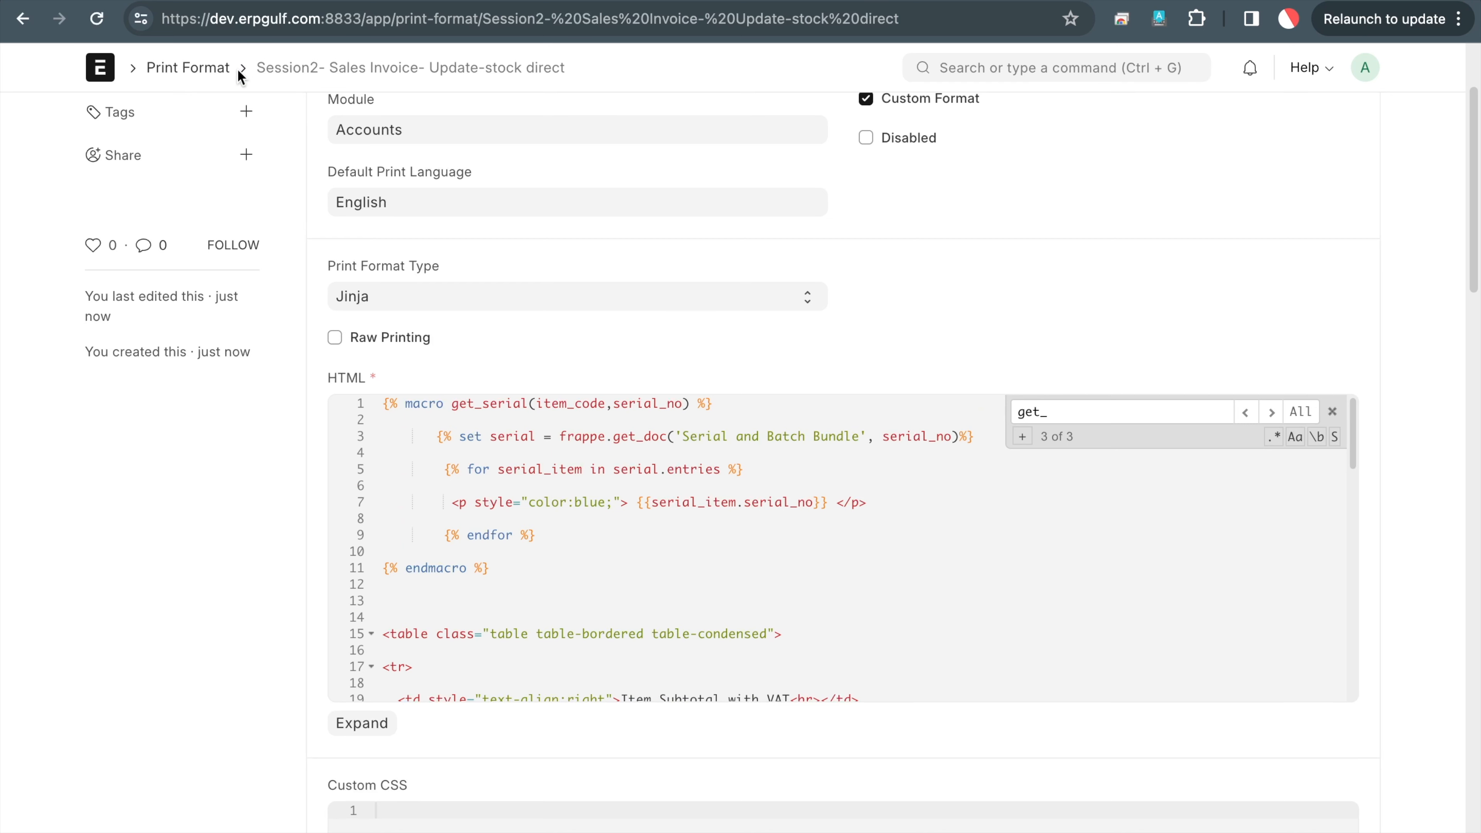
{"action": "left_click", "coordinate": [206, 73]}
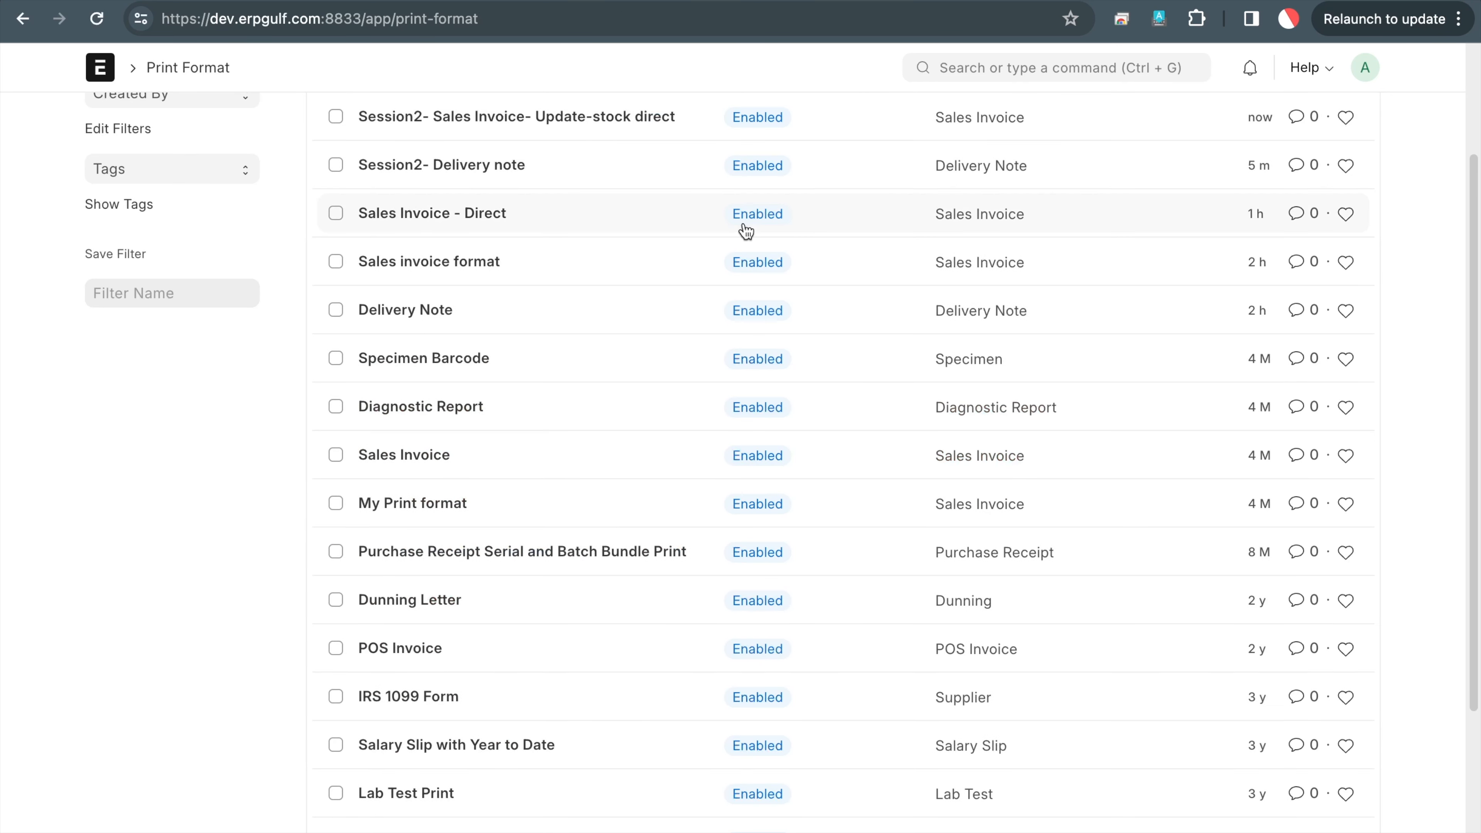
Start a new print format named 'Session2- Sales invoice - With delivery note'
{"action": "scroll", "coordinate": [744, 228], "scroll_direction": "up", "scroll_amount": 5}
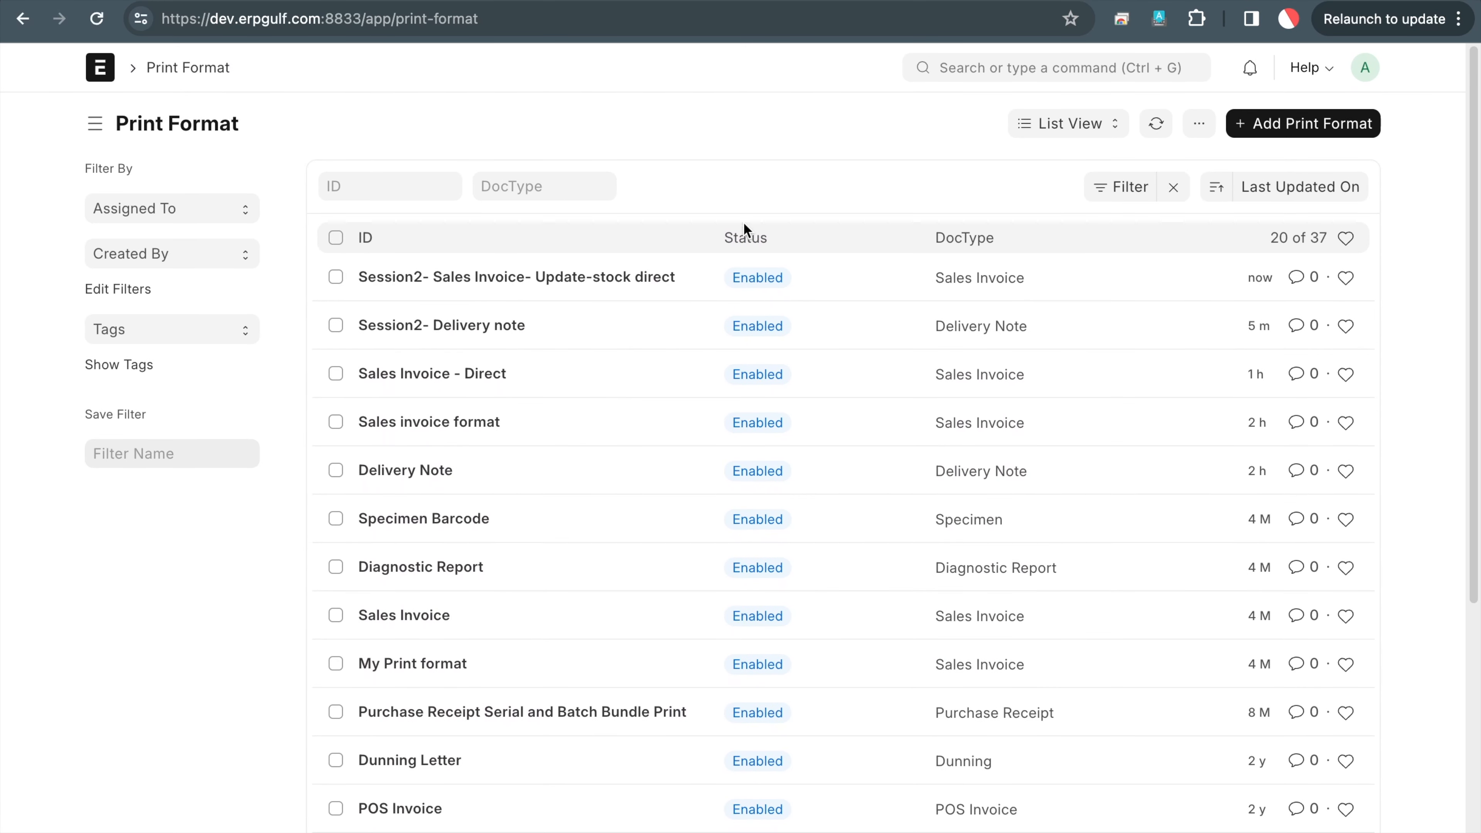
{"action": "left_click", "coordinate": [1332, 131]}
{"action": "type", "text": "Sessioan"}
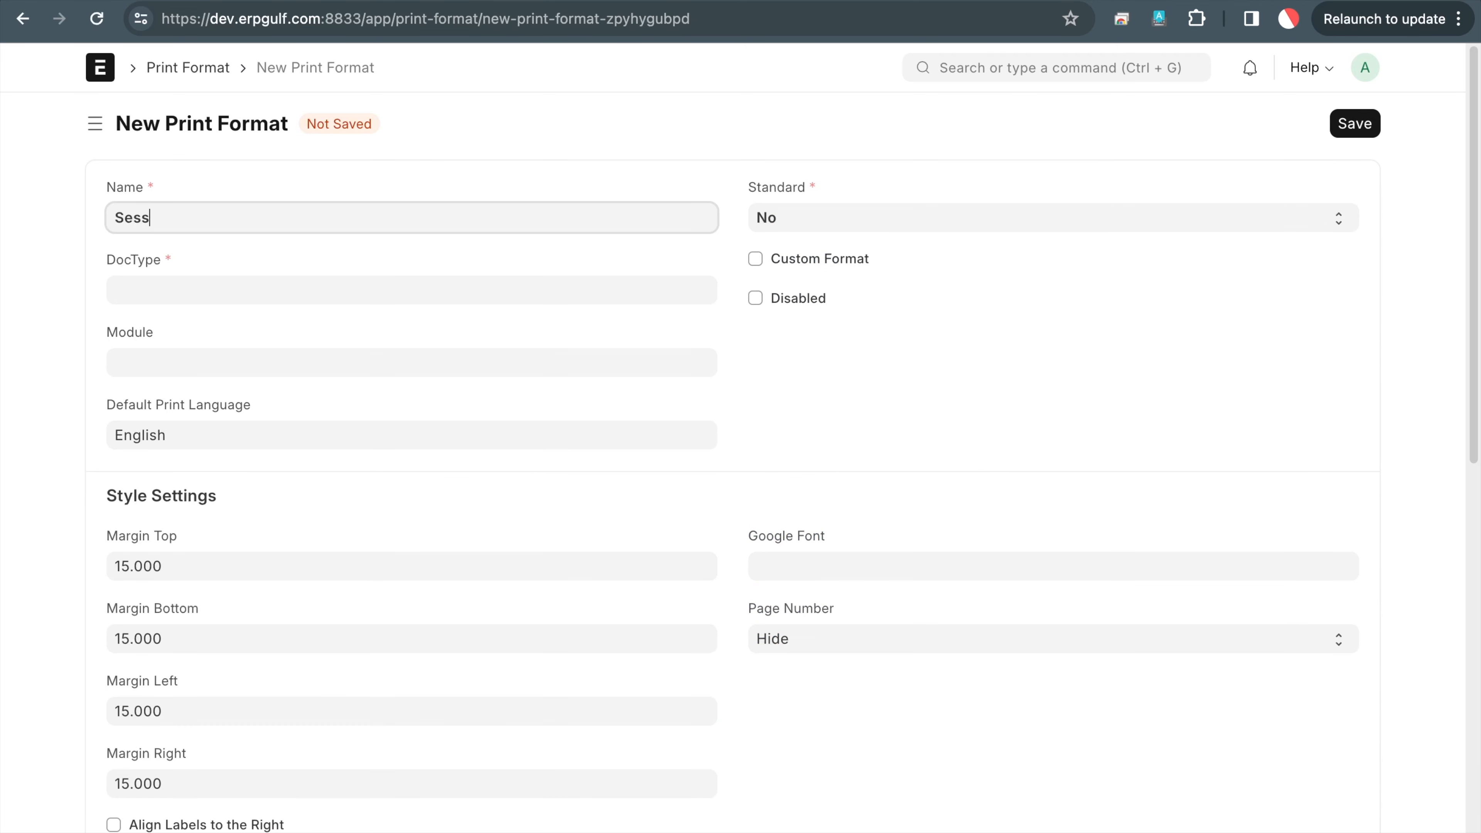
{"action": "key", "text": "BackSpace"}
{"action": "key", "text": "BackSpace"}
{"action": "type", "text": "n2- Sael"}
{"action": "type", "text": "lks"}
{"action": "key", "text": "BackSpace"}
{"action": "type", "text": "les invoice - With de"}
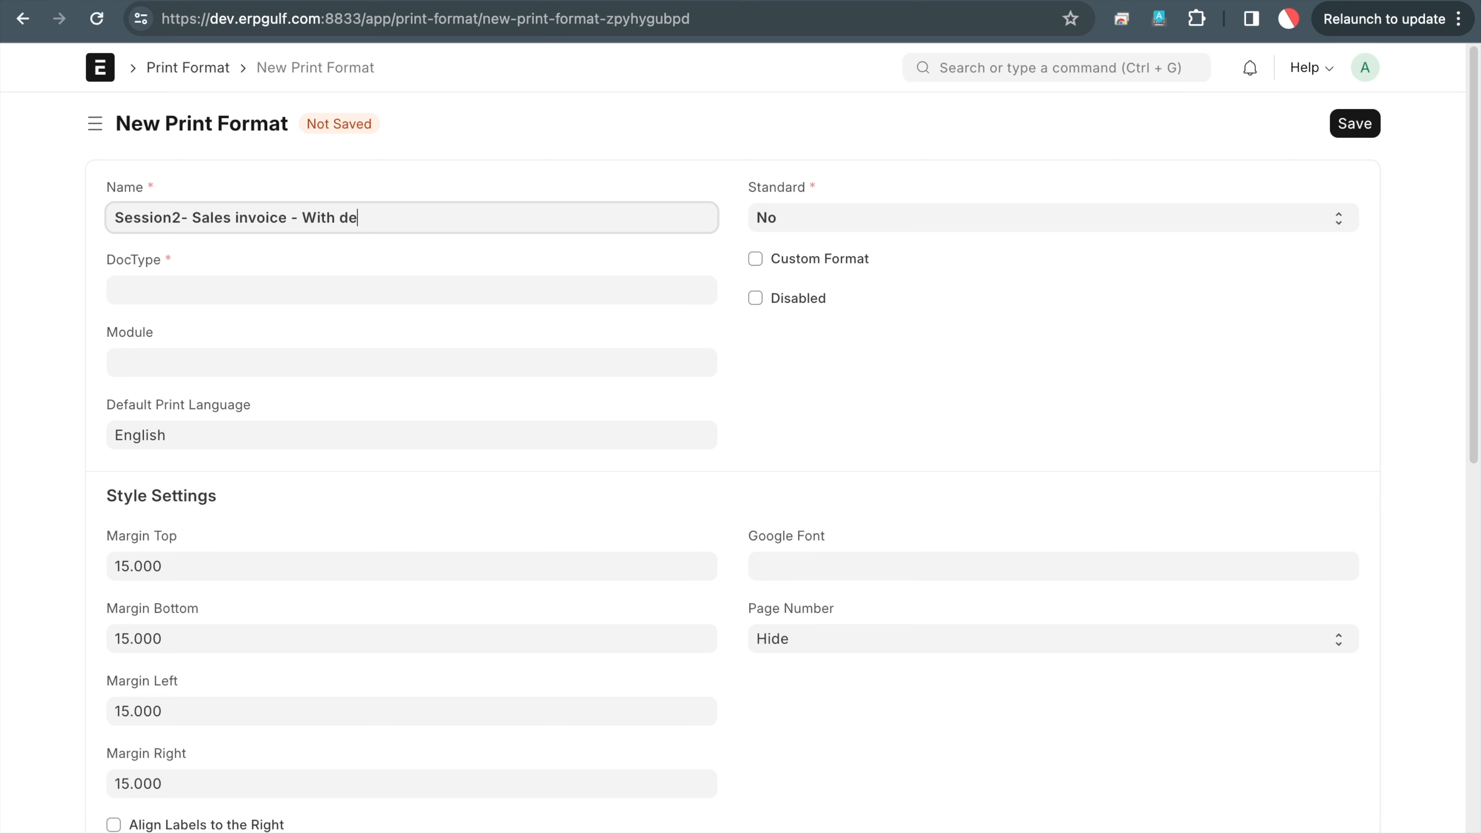
{"action": "type", "text": "livery note"}
{"action": "left_click", "coordinate": [455, 274]}
Set it to Sales Invoice as a Custom Format with its HTML, save, and preview it
{"action": "left_click", "coordinate": [454, 280]}
{"action": "type", "text": "sales in"}
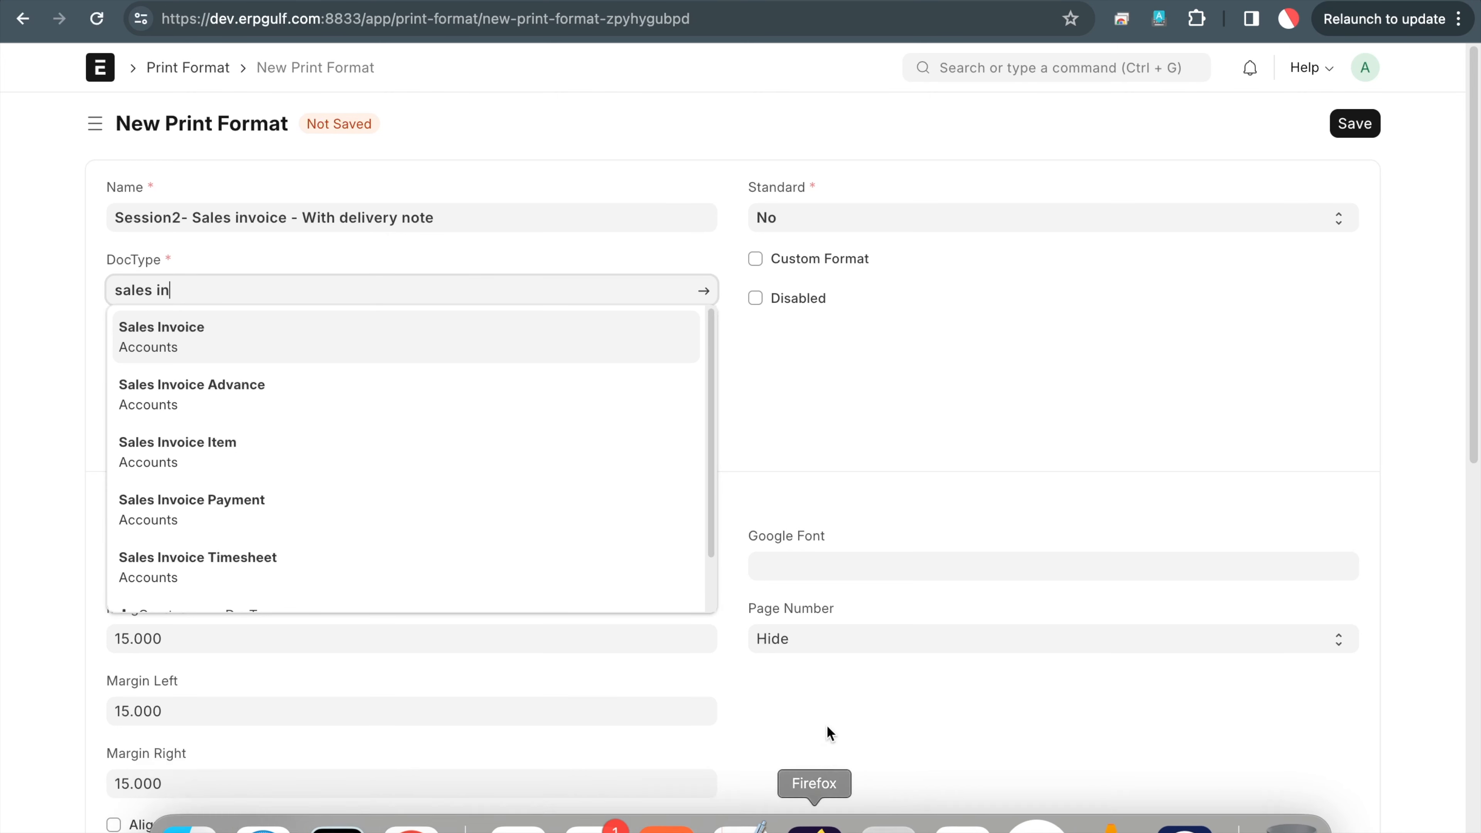
{"action": "left_click", "coordinate": [649, 338]}
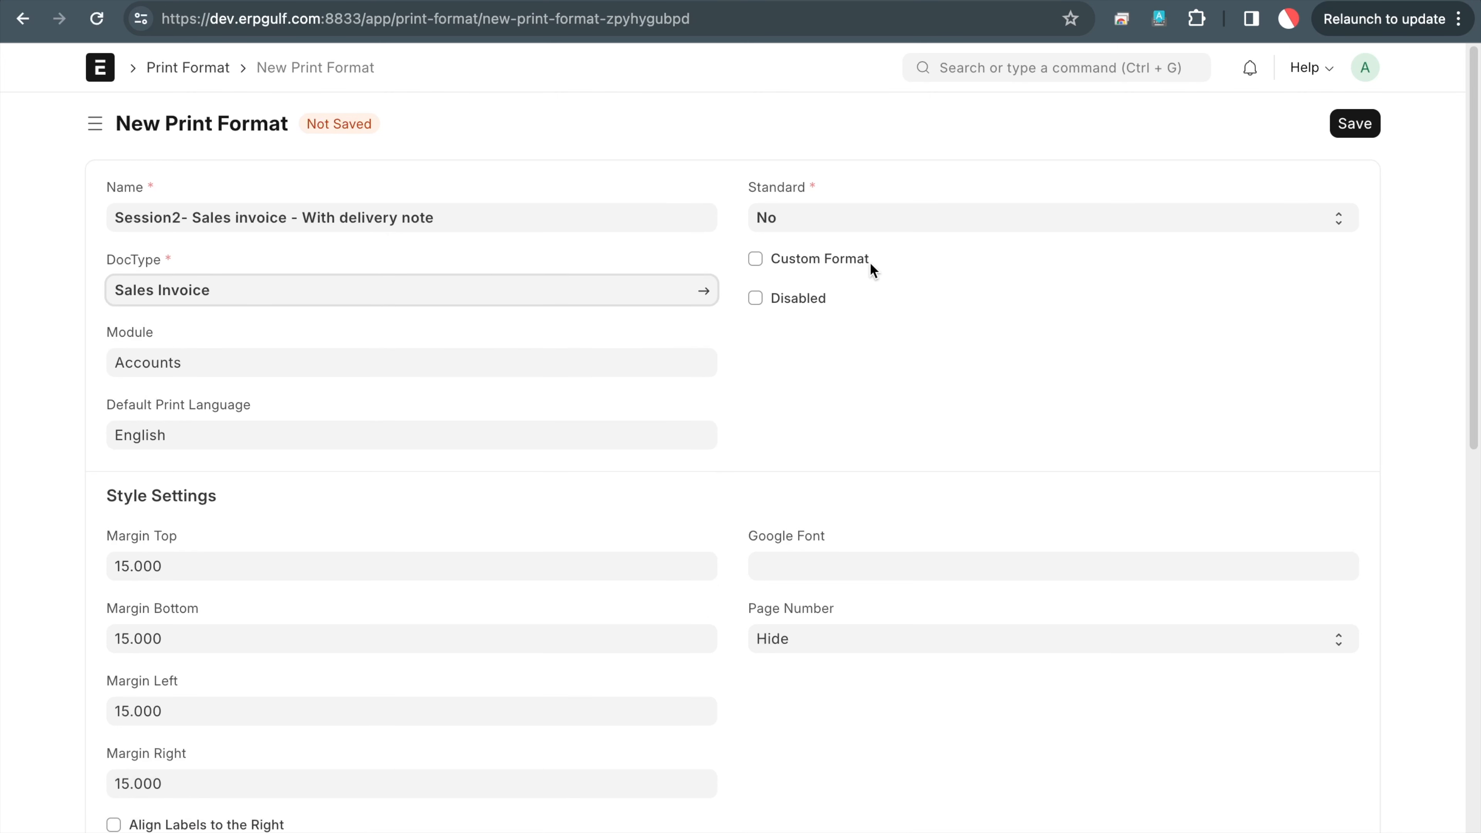
{"action": "left_click", "coordinate": [837, 261]}
{"action": "scroll", "coordinate": [903, 460], "scroll_direction": "down", "scroll_amount": 3}
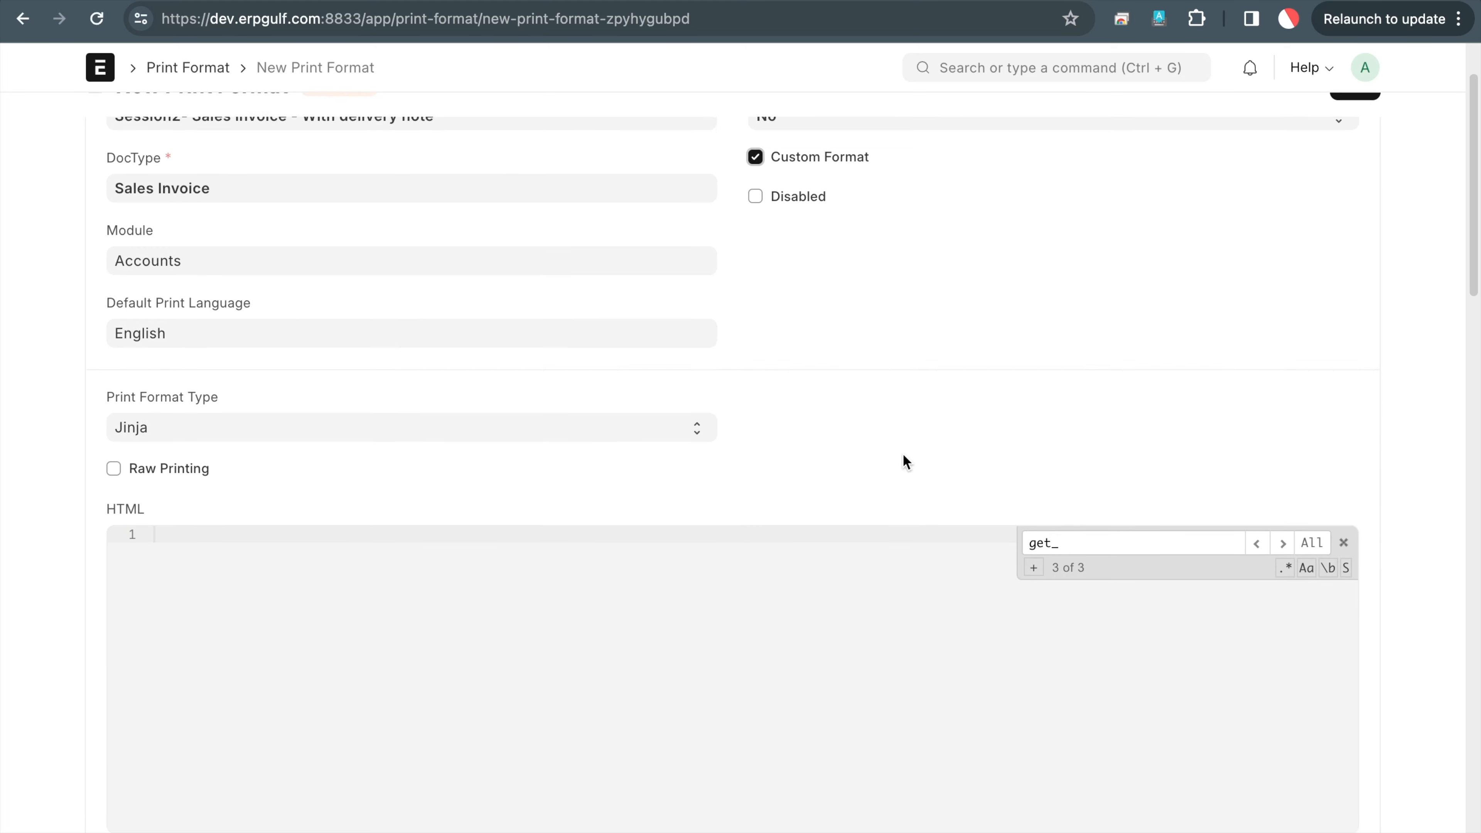
{"action": "scroll", "coordinate": [922, 579], "scroll_direction": "up", "scroll_amount": 10}
{"action": "scroll", "coordinate": [1147, 356], "scroll_direction": "up", "scroll_amount": 3}
{"action": "left_click", "coordinate": [1344, 124]}
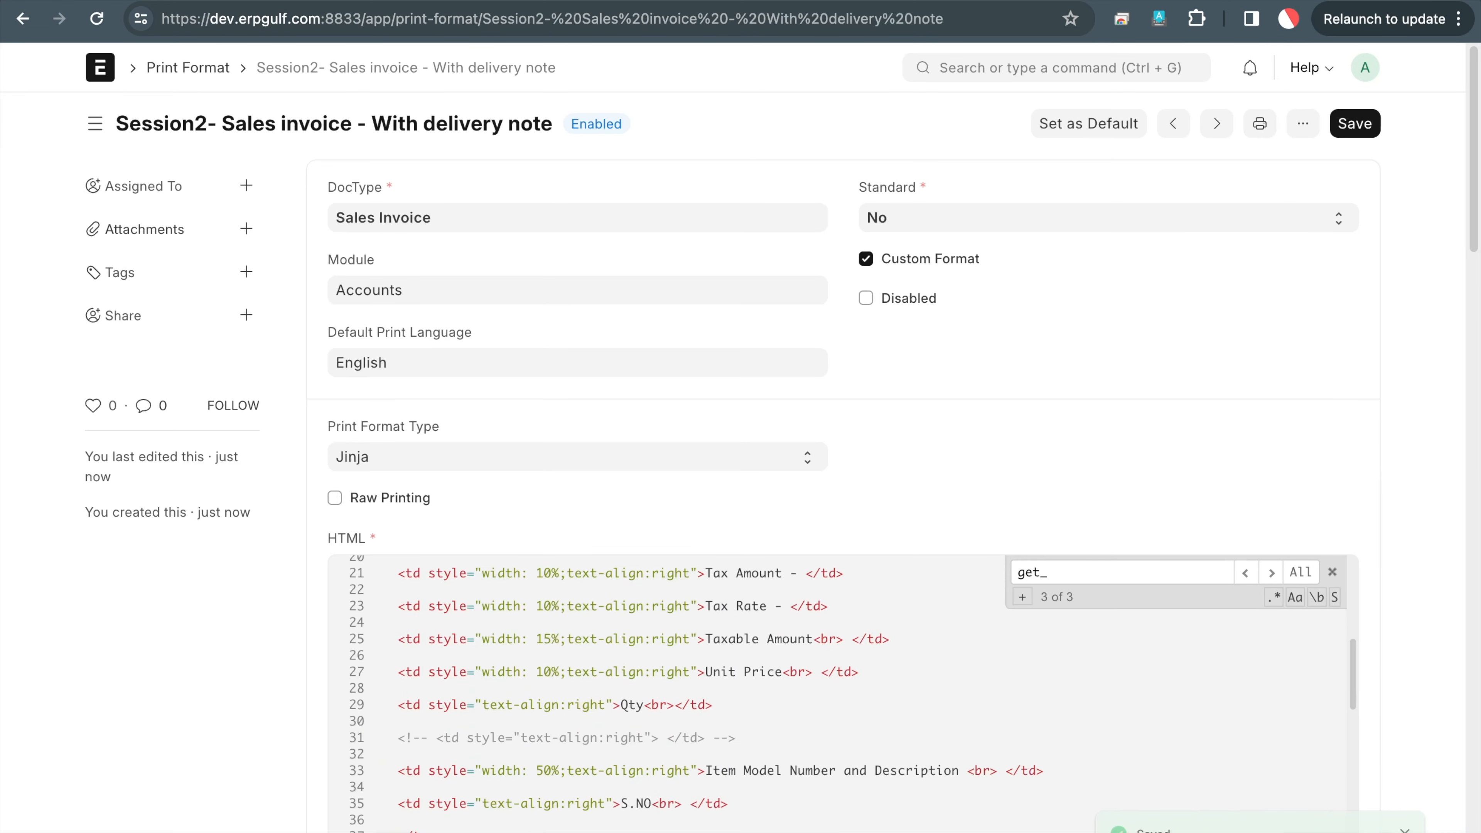
{"action": "left_click", "coordinate": [1260, 120]}
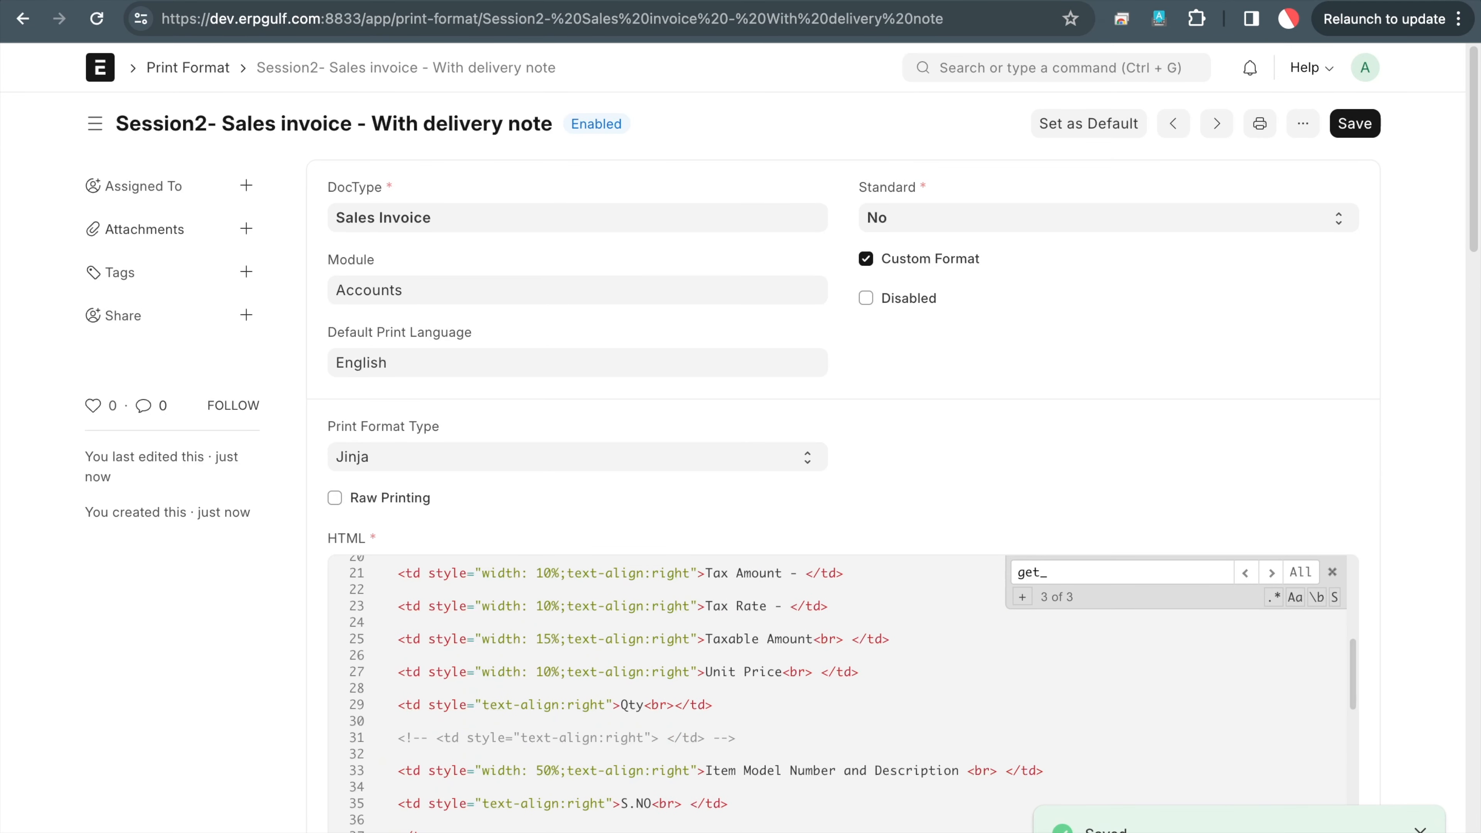
{"action": "left_click", "coordinate": [330, 67]}
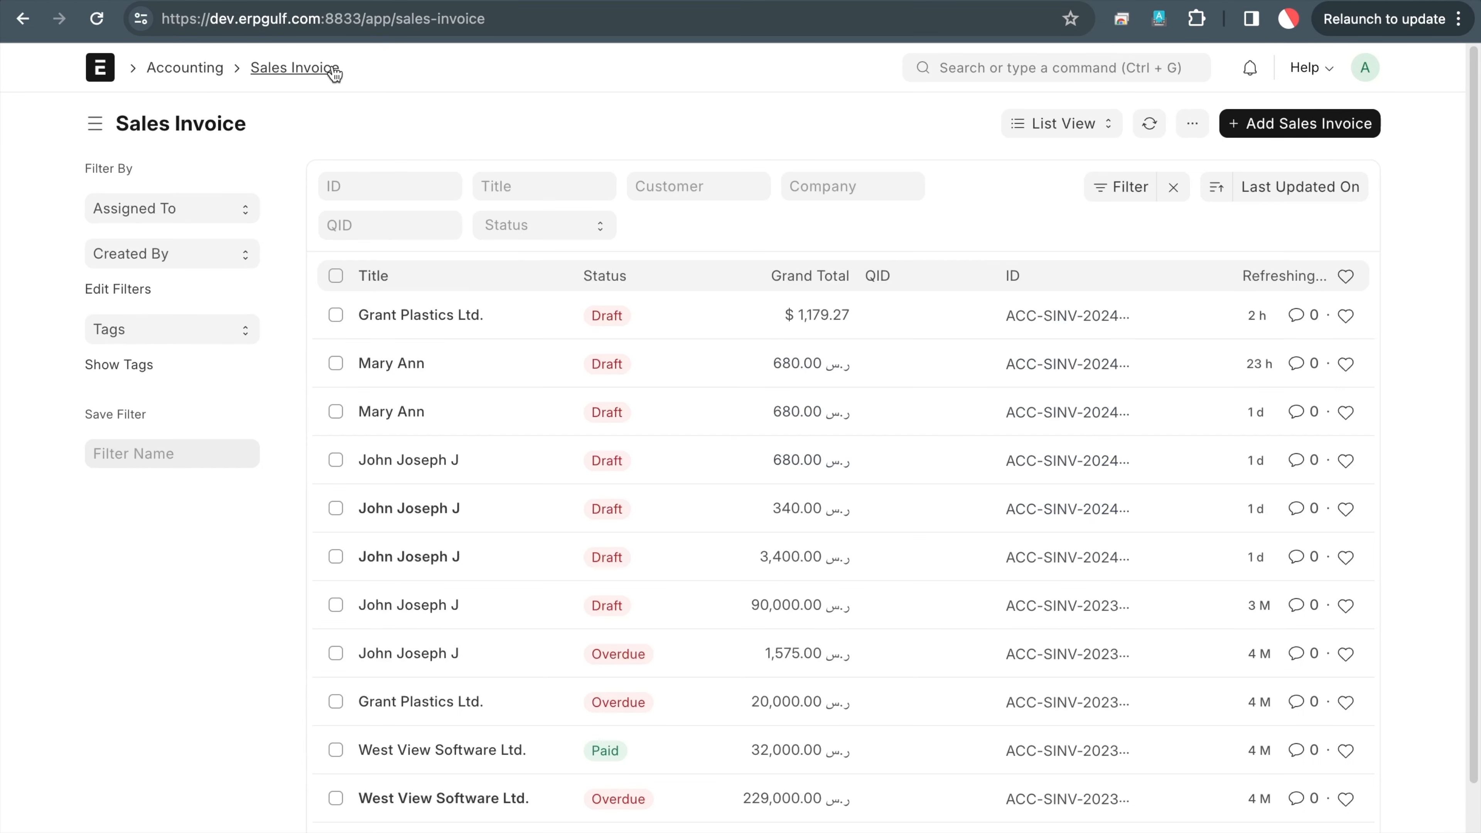
{"action": "left_click", "coordinate": [469, 318]}
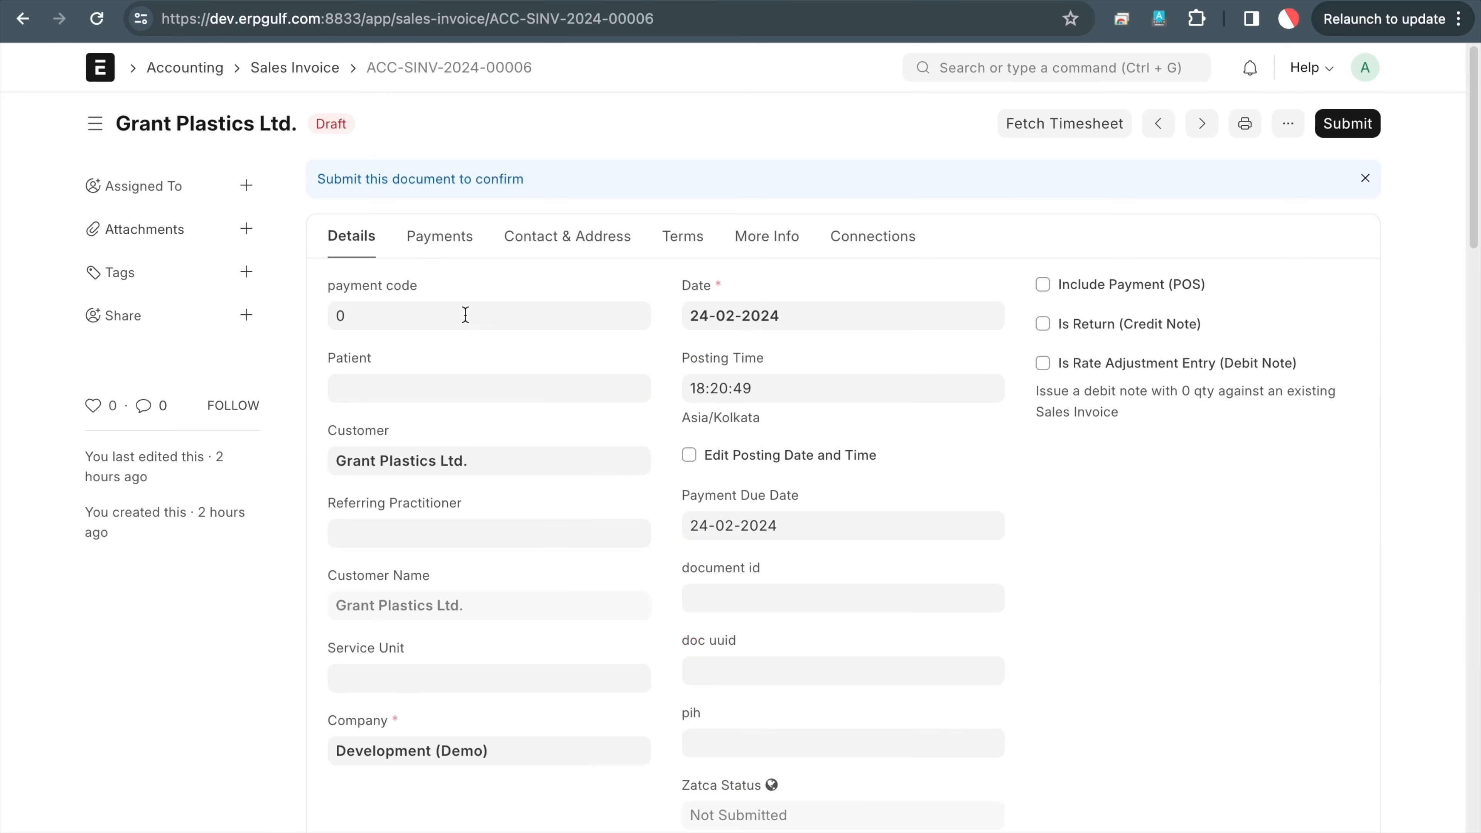
{"action": "scroll", "coordinate": [769, 602], "scroll_direction": "down", "scroll_amount": 10}
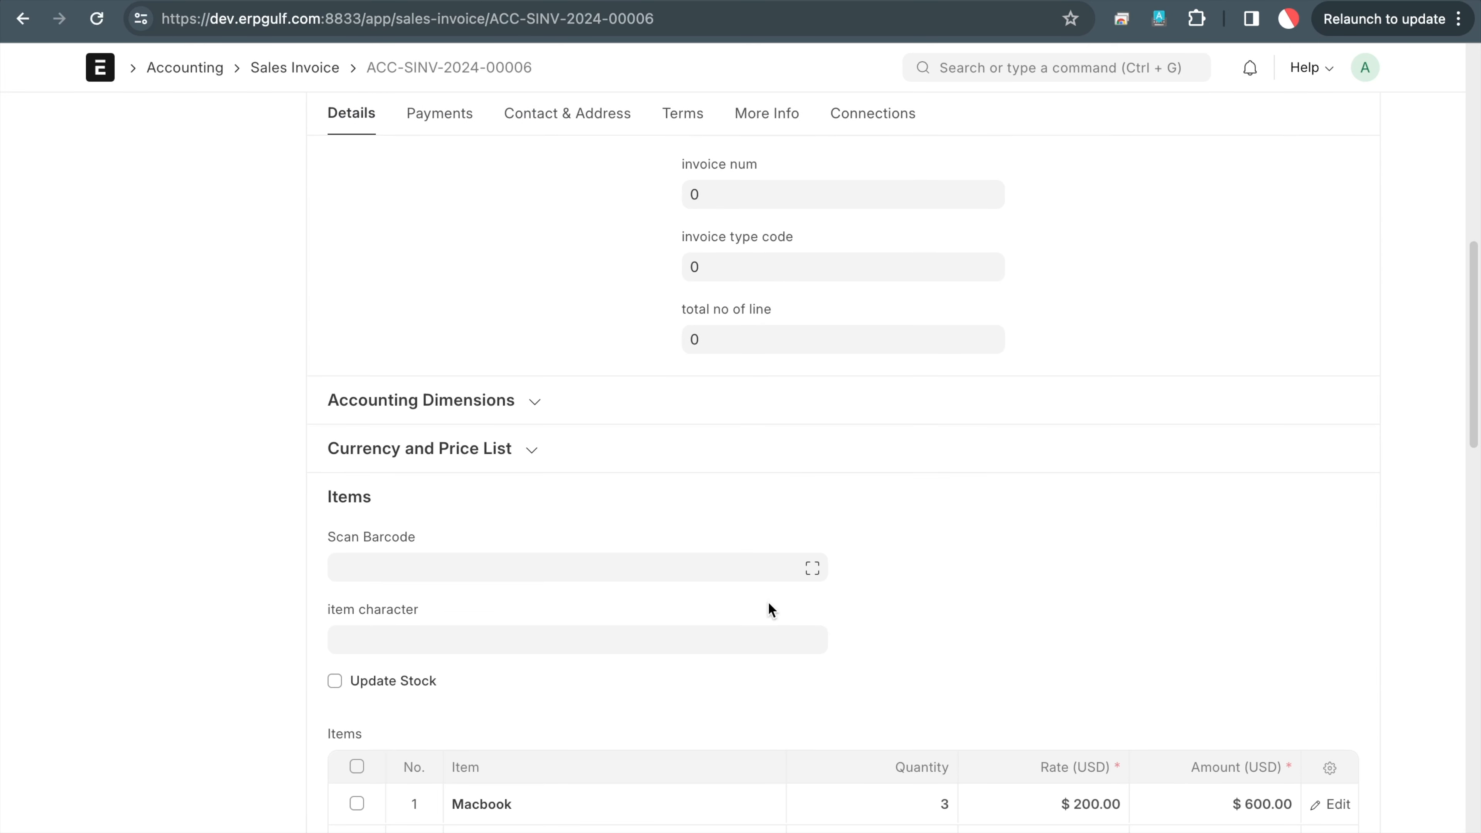
{"action": "mouse_move", "coordinate": [382, 494]}
{"action": "left_mouse_down"}
{"action": "mouse_move", "coordinate": [437, 566]}
{"action": "mouse_move", "coordinate": [485, 489]}
{"action": "left_mouse_up"}
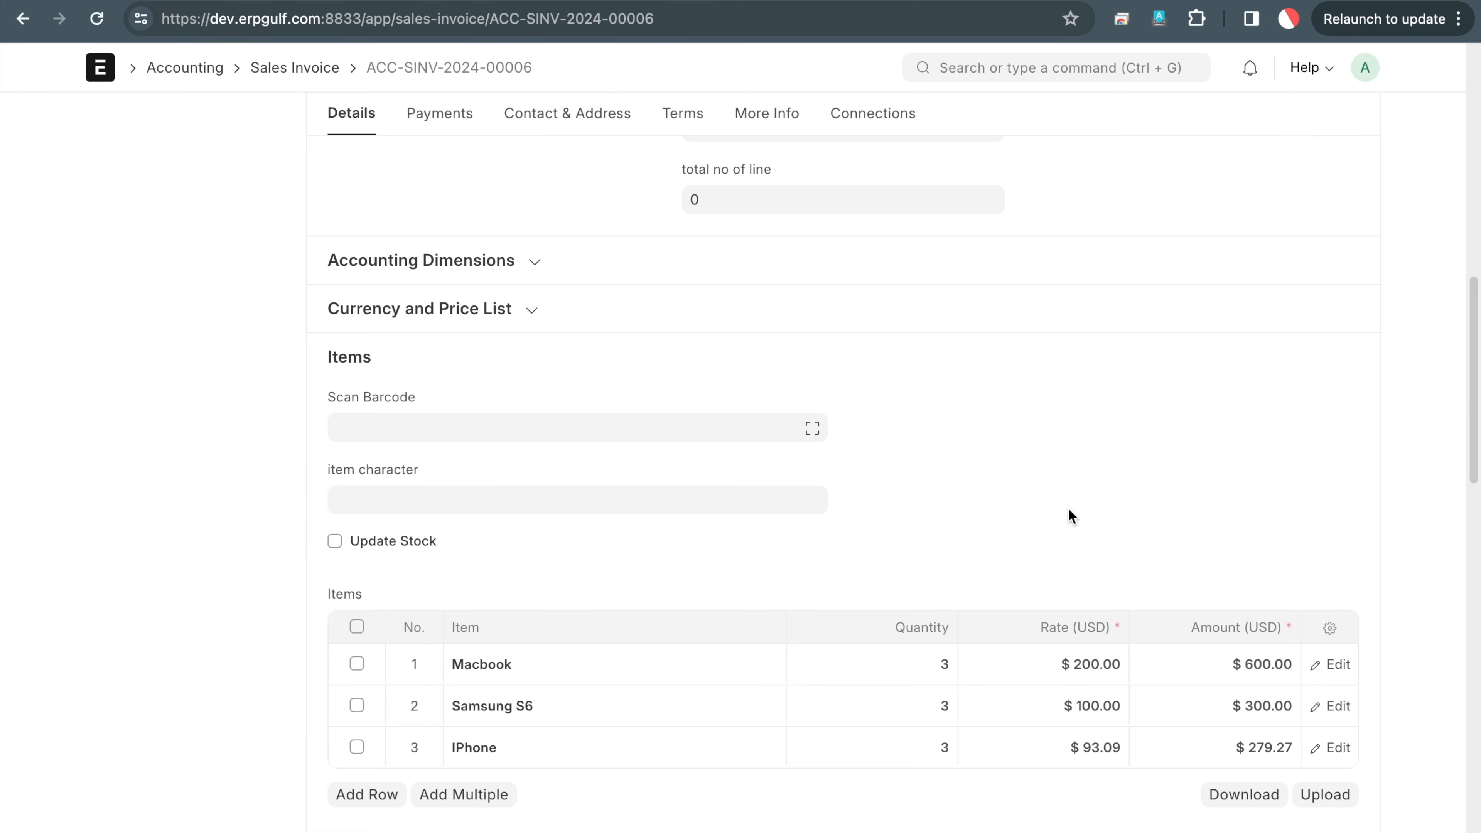
{"action": "scroll", "coordinate": [1069, 507], "scroll_direction": "up", "scroll_amount": 10}
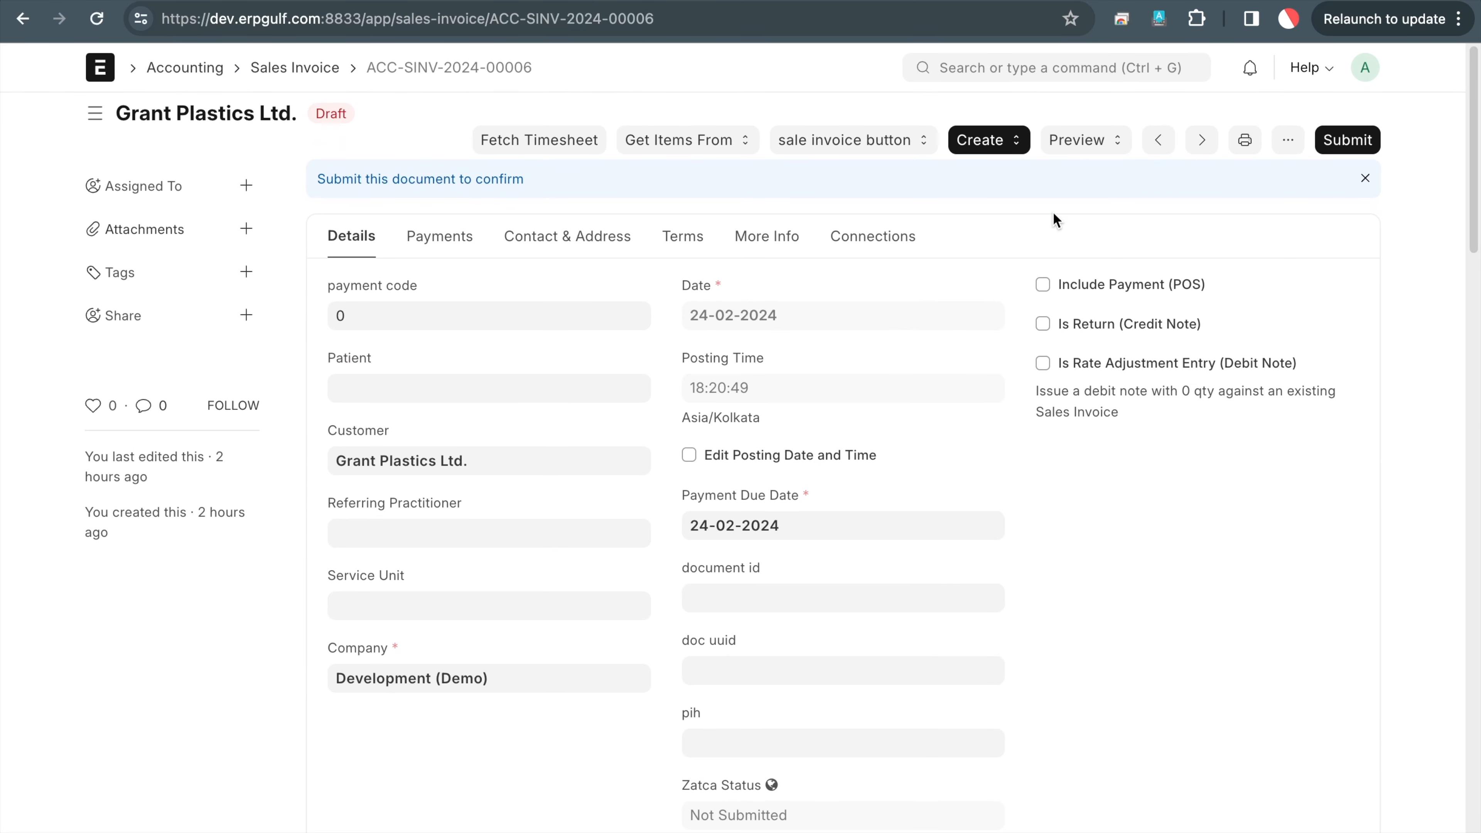
{"action": "left_click", "coordinate": [1247, 143]}
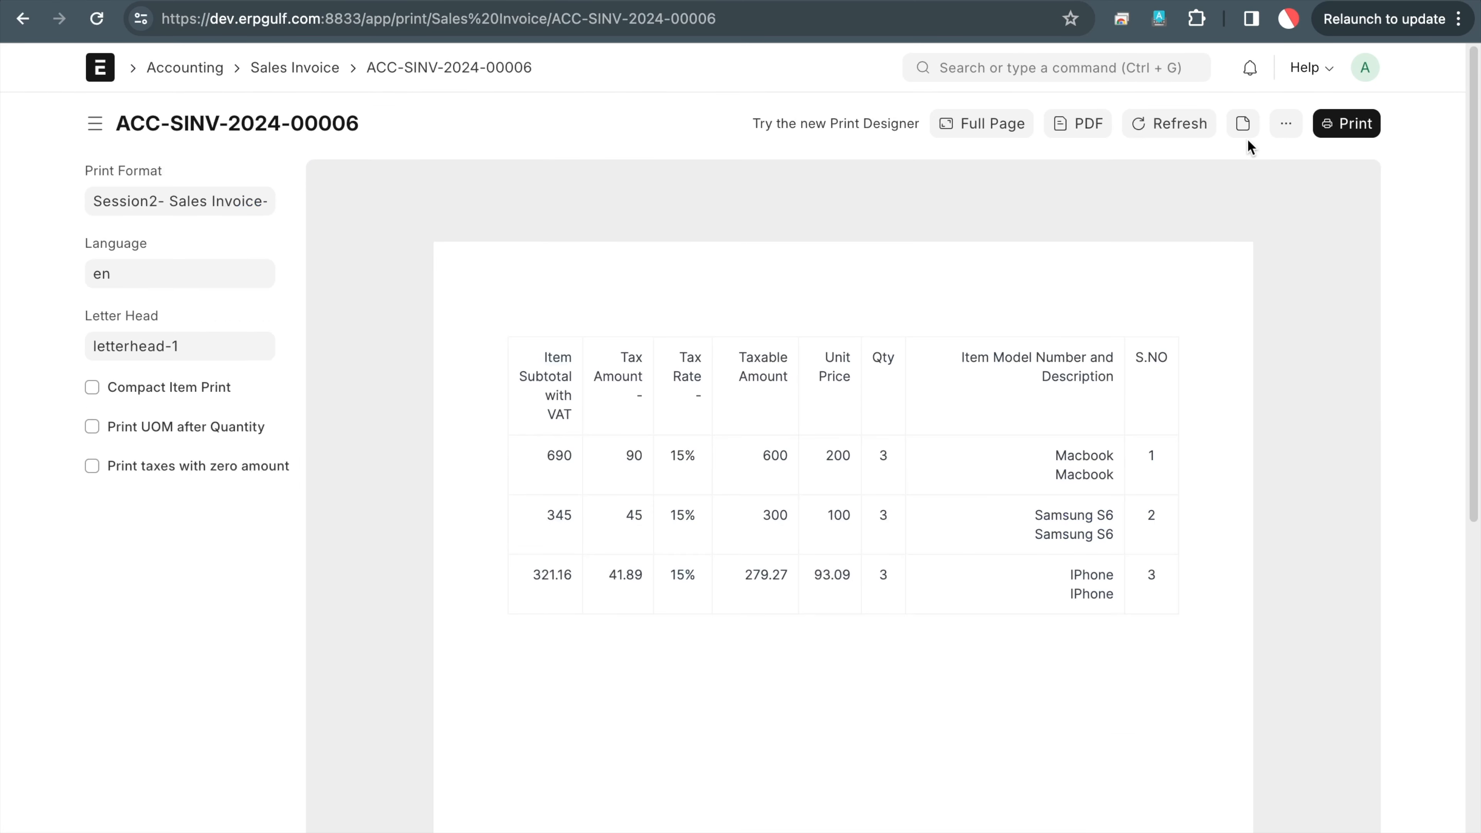
{"action": "triple_click", "coordinate": [232, 209]}
{"action": "key", "text": "BackSpace"}
{"action": "type", "text": "session"}
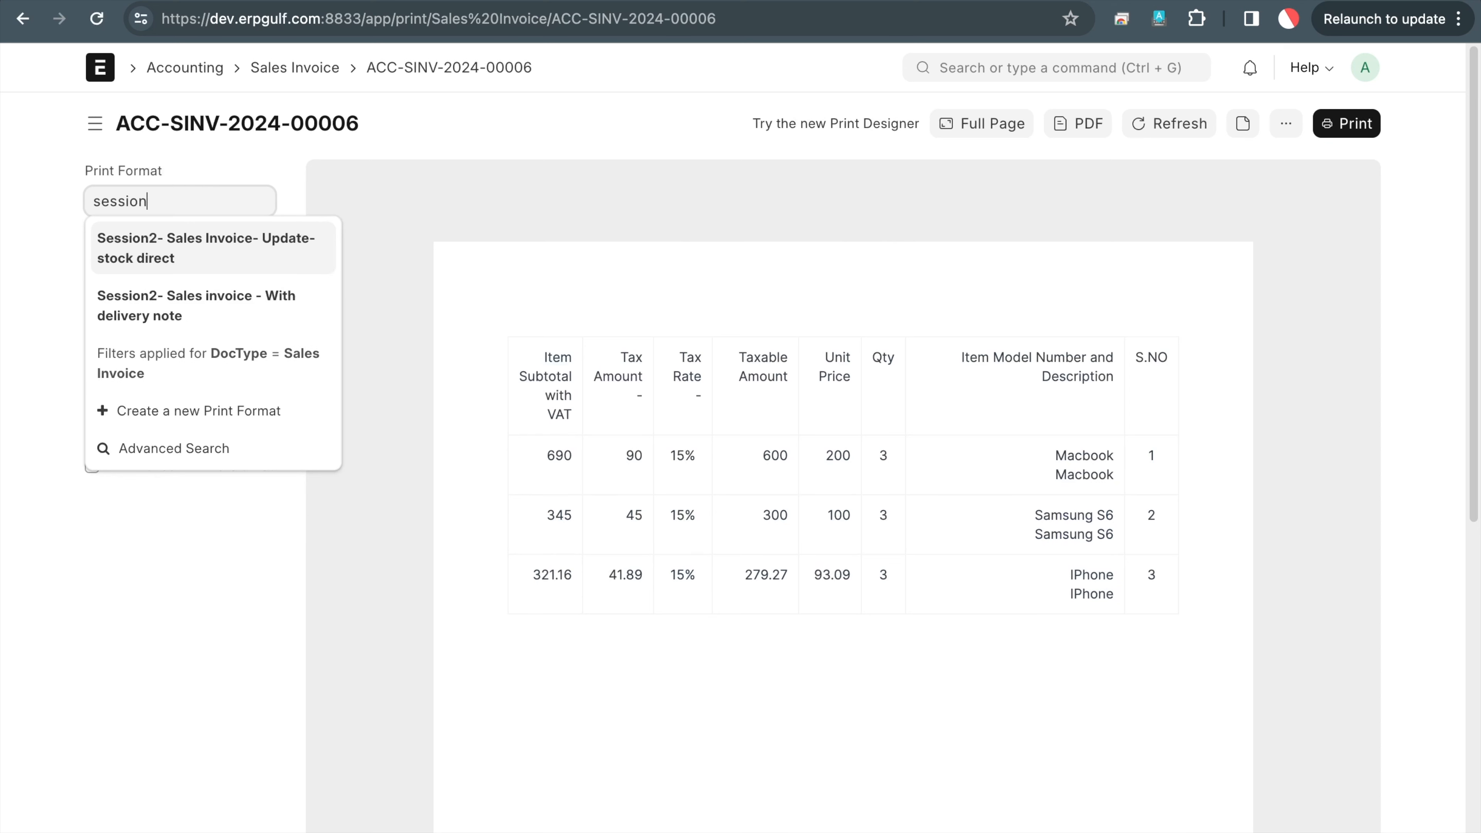
{"action": "left_click", "coordinate": [252, 295]}
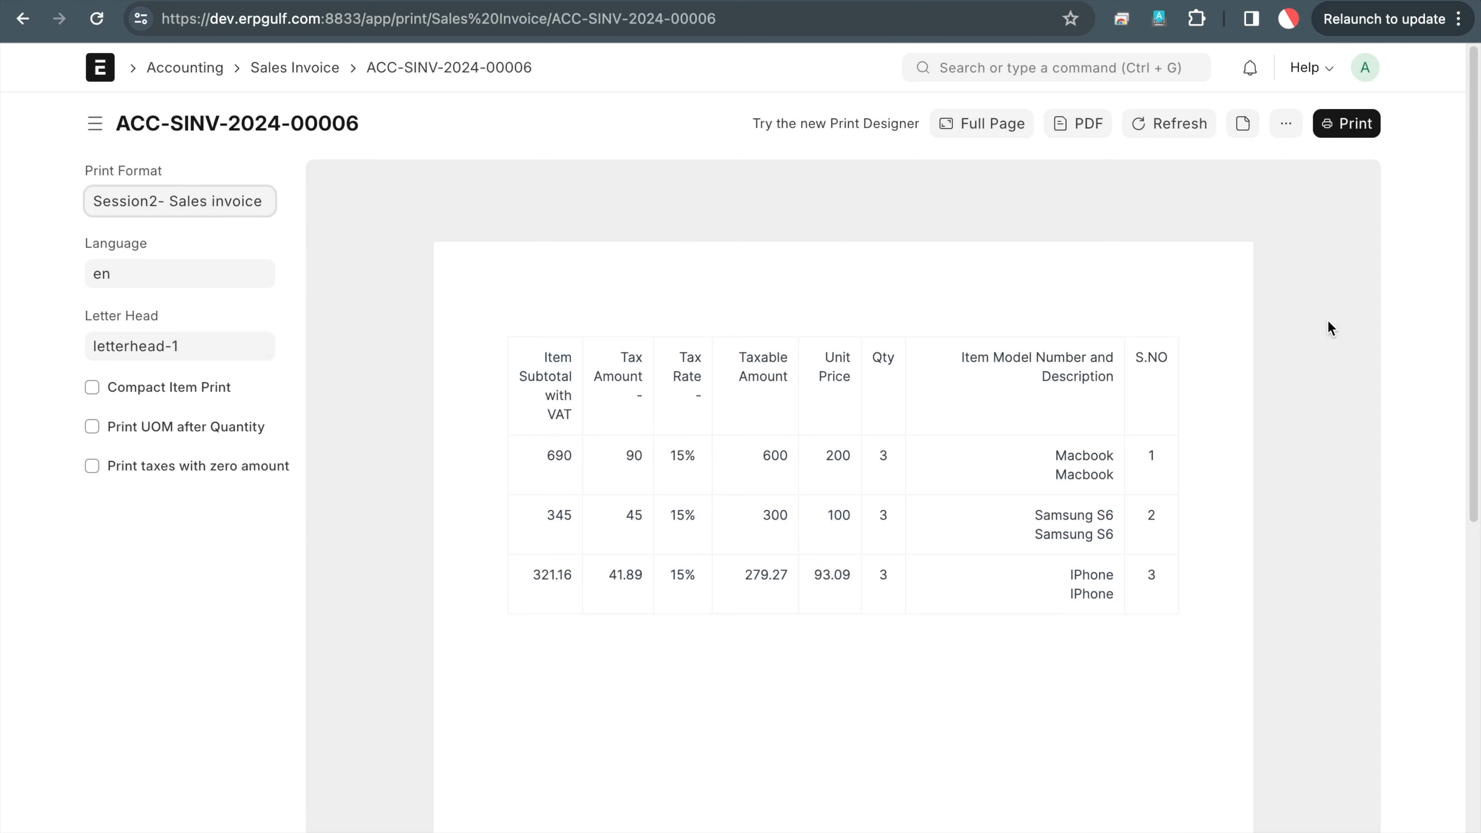
{"action": "left_click", "coordinate": [1177, 128]}
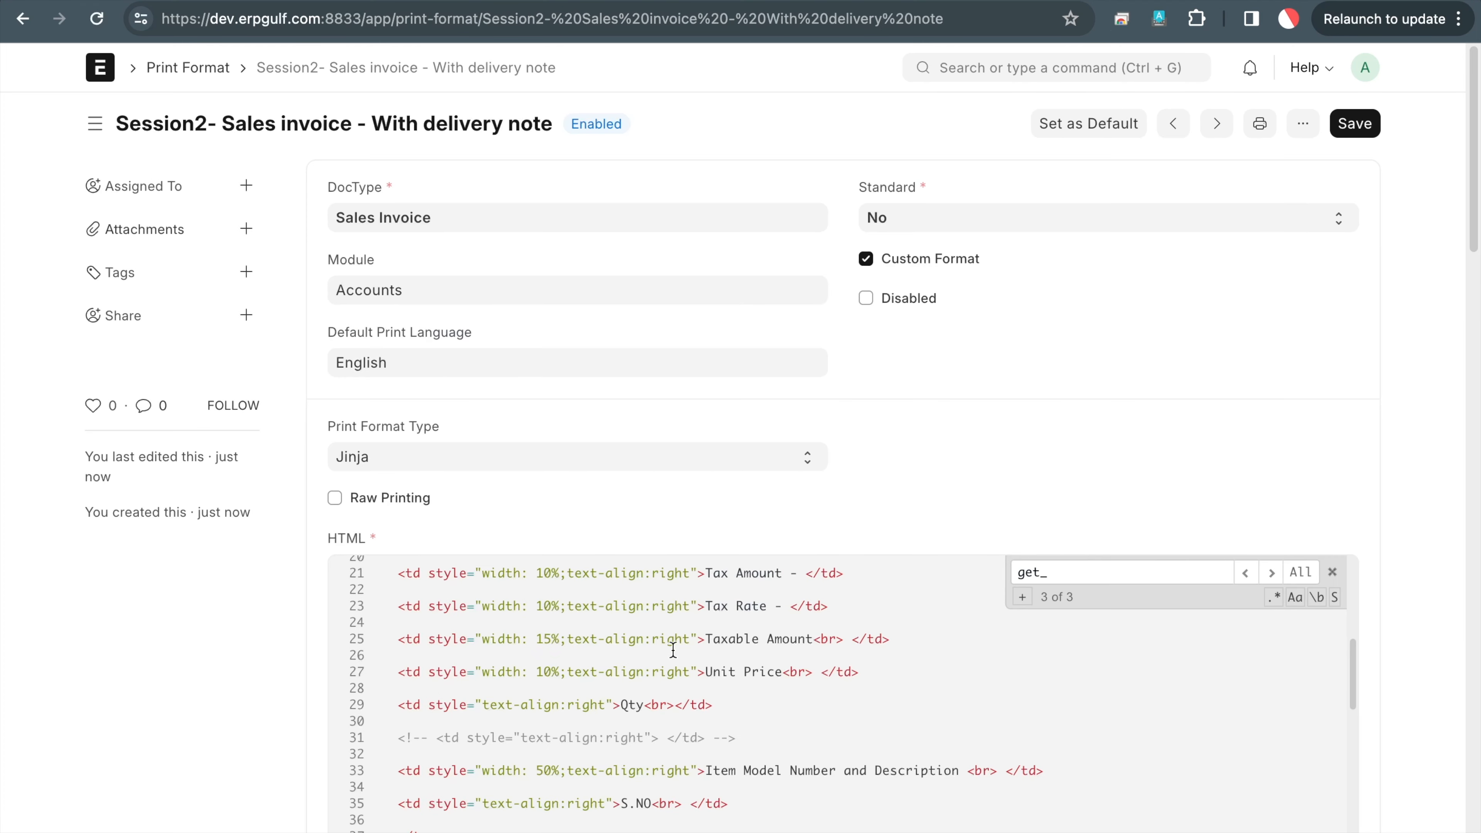
{"action": "scroll", "coordinate": [673, 650], "scroll_direction": "up", "scroll_amount": 5}
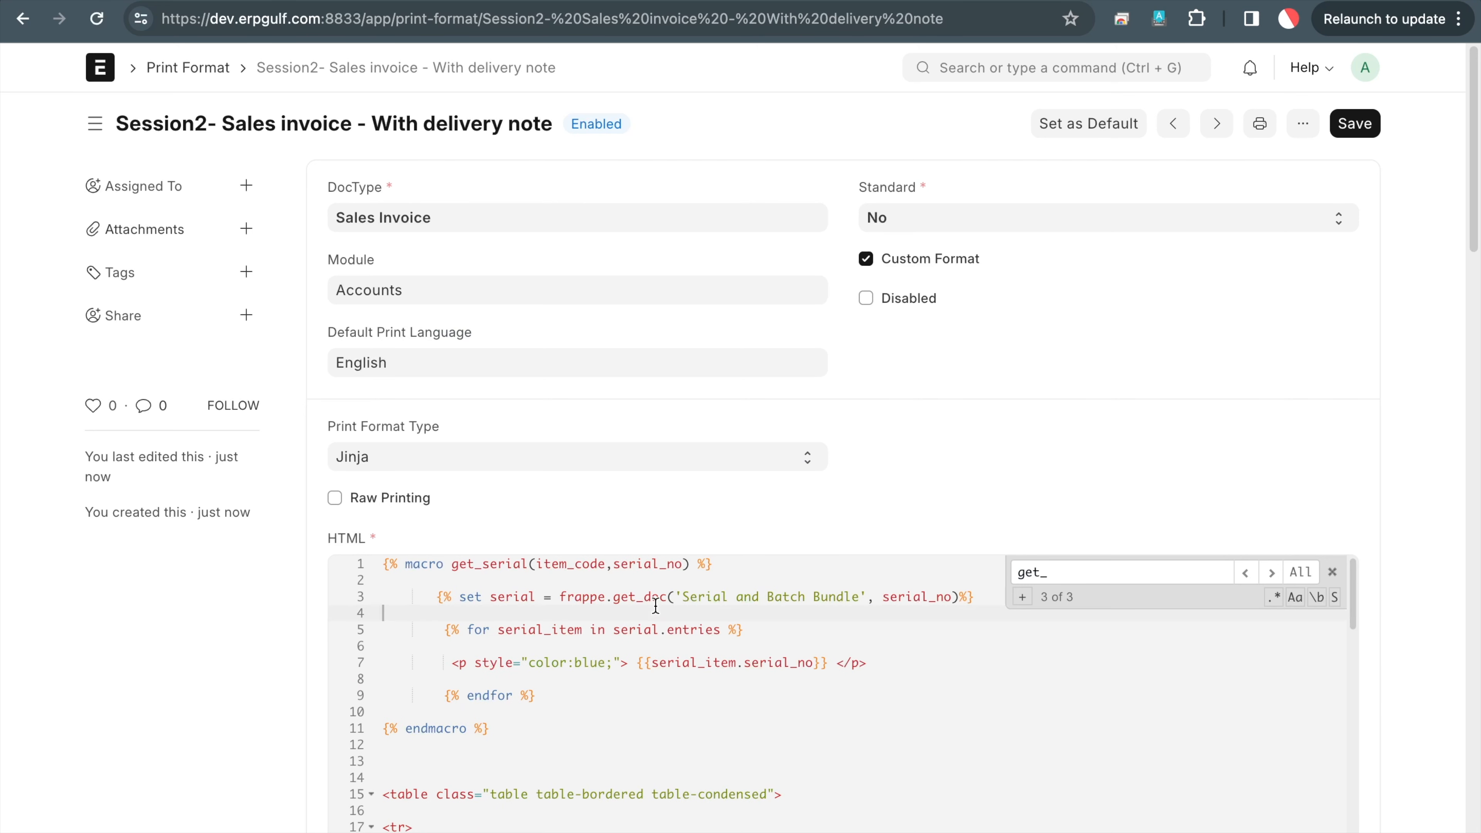
Close the find panel over the HTML code and put the cursor after the endfor line
{"action": "left_click", "coordinate": [1333, 572]}
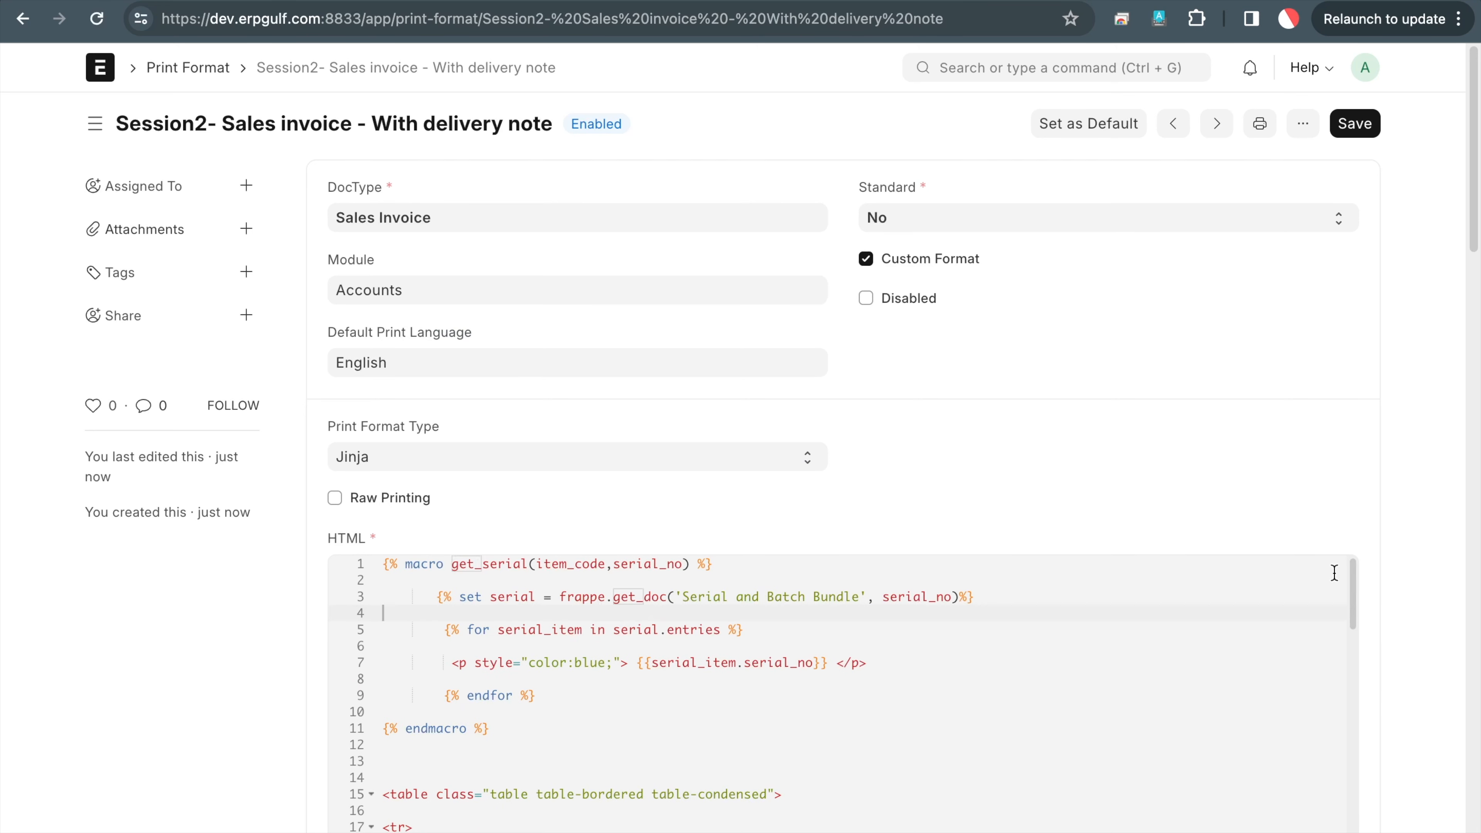
{"action": "left_click", "coordinate": [735, 687]}
Copy the Sales invoice macro code block from the ERPGulf blog post
{"action": "key", "text": "ctrl+Tab"}
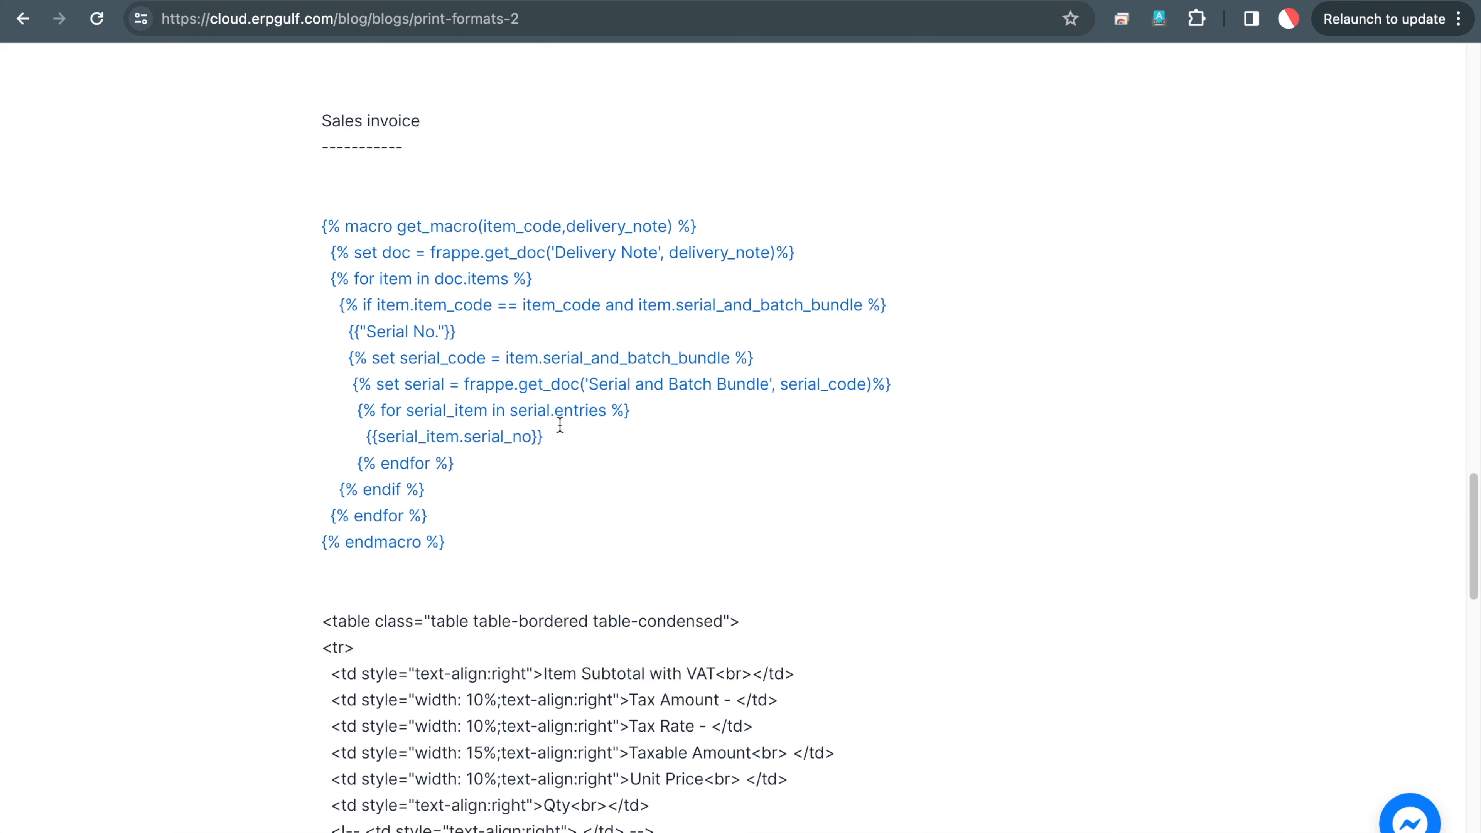
{"action": "scroll", "coordinate": [560, 425], "scroll_direction": "down", "scroll_amount": 5}
{"action": "scroll", "coordinate": [560, 425], "scroll_direction": "up", "scroll_amount": 2}
{"action": "scroll", "coordinate": [560, 425], "scroll_direction": "up", "scroll_amount": 5}
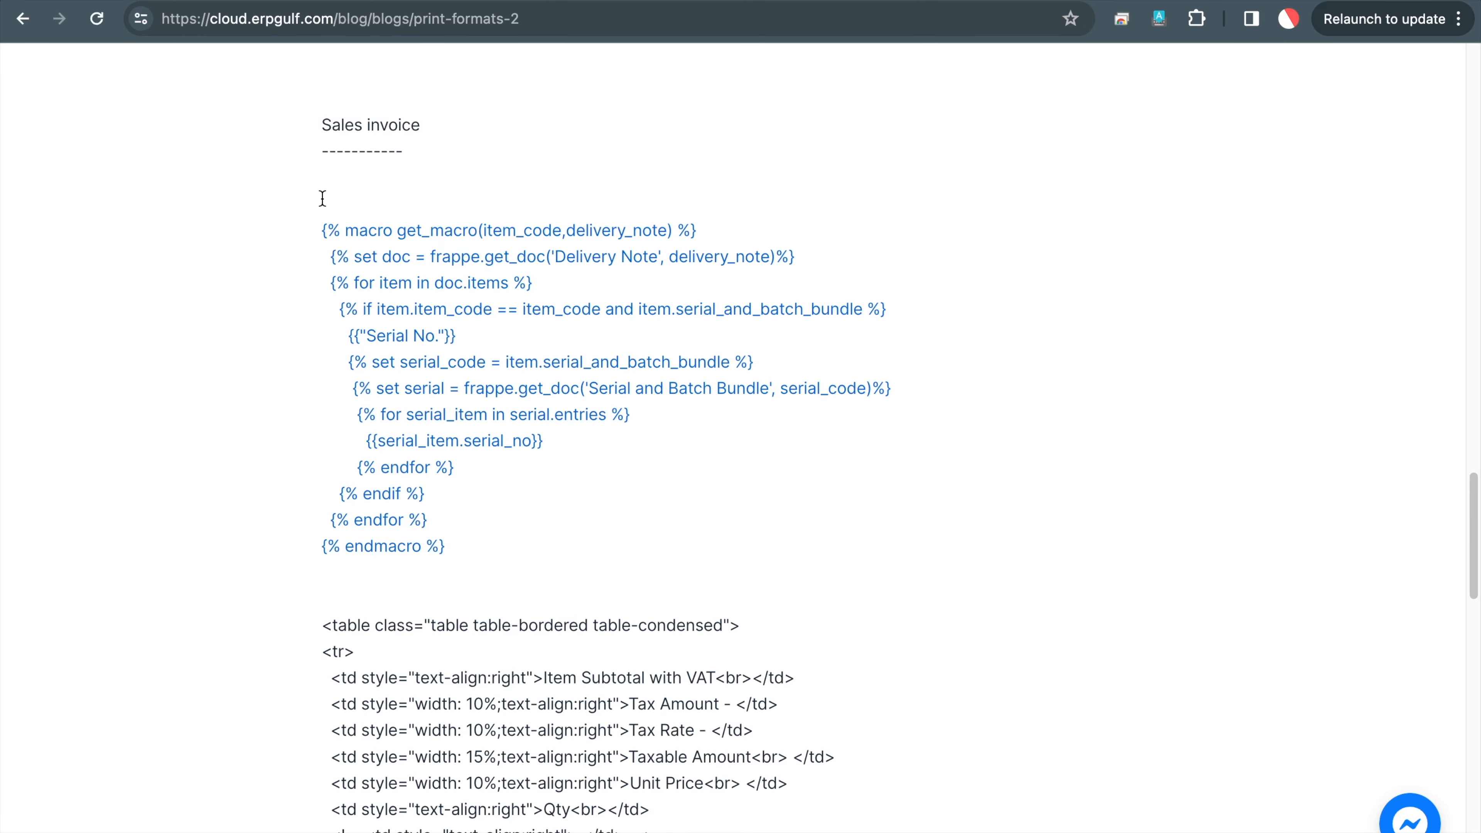
{"action": "left_click_drag", "start_coordinate": [315, 218], "coordinate": [539, 554]}
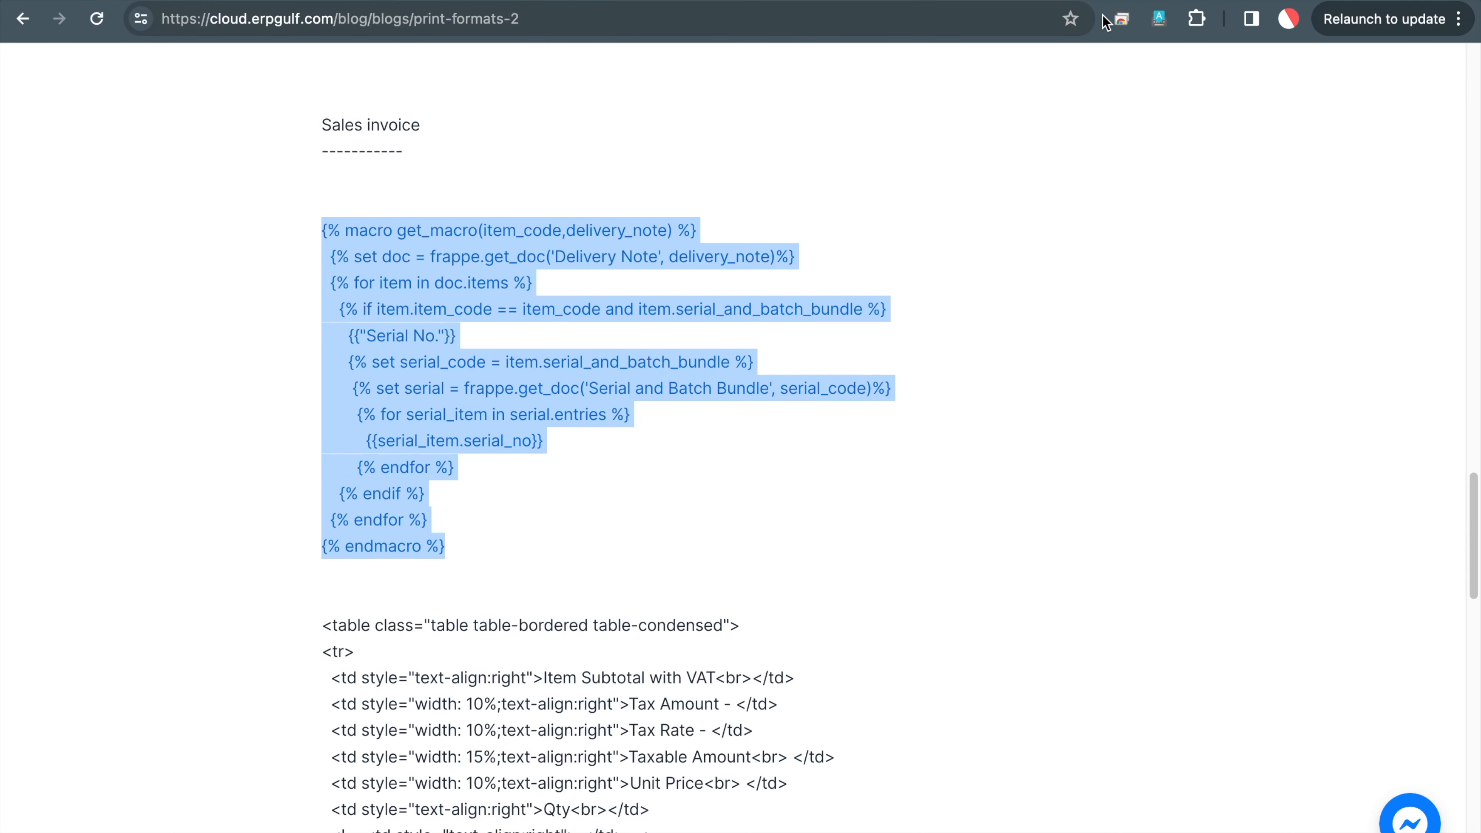
Back in the print format's HTML editor, select the existing macro
{"action": "left_click", "coordinate": [1103, 0]}
{"action": "left_click", "coordinate": [554, 735]}
{"action": "key", "text": "shift+Up"}
{"action": "key", "text": "shift+Up"}
{"action": "key", "text": "shift+Up"}
{"action": "key", "text": "shift+Up"}
{"action": "key", "text": "shift+Up"}
{"action": "key", "text": "shift+Up"}
{"action": "key", "text": "shift+Up"}
{"action": "key", "text": "shift+Up"}
{"action": "key", "text": "shift+Up"}
{"action": "key", "text": "shift+Up"}
{"action": "key", "text": "shift+Up"}
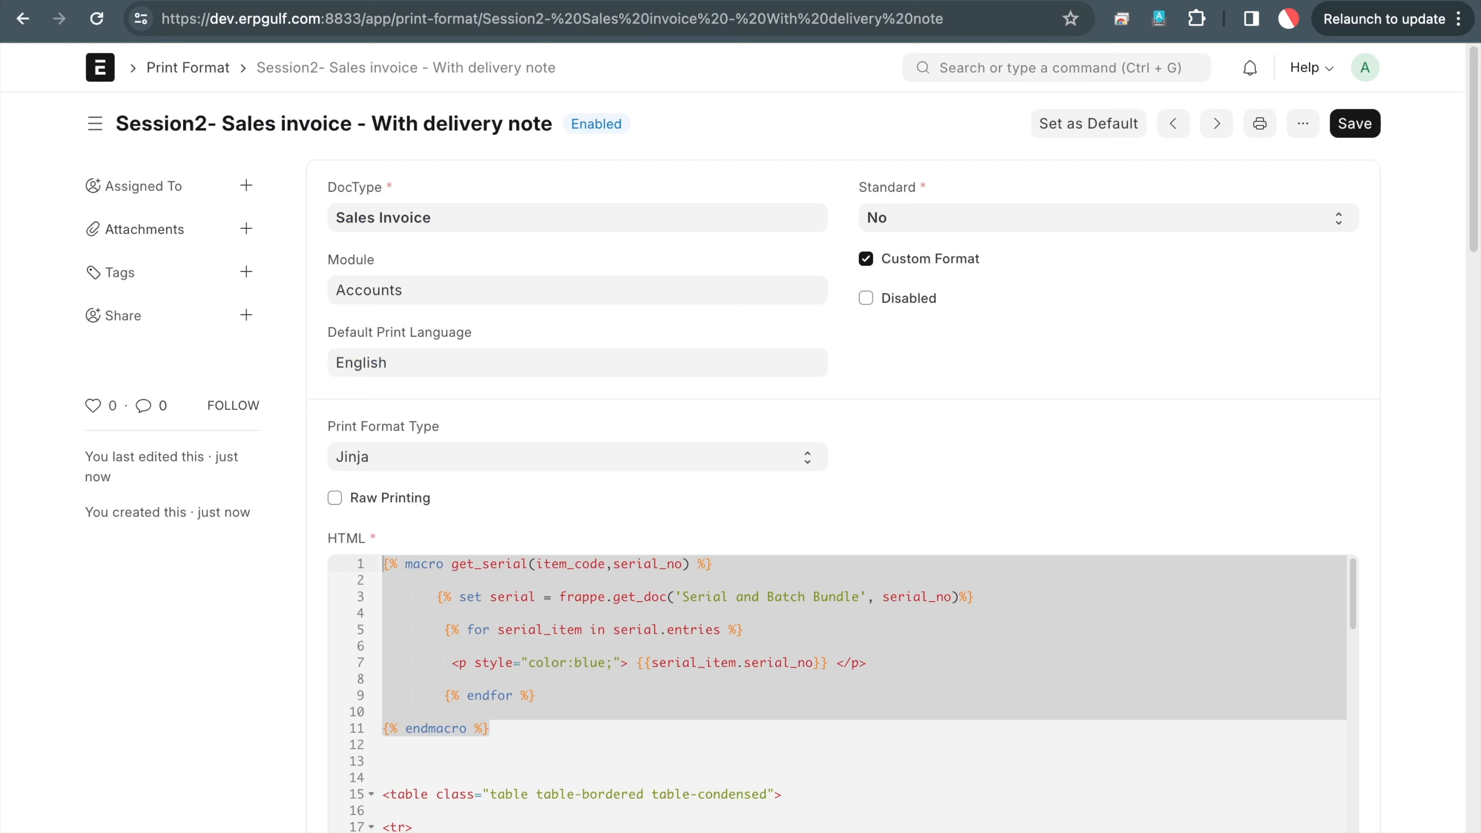
Replace the old macro with the blog's code, save, and refresh the invoice preview
{"action": "key", "text": "ctrl+v"}
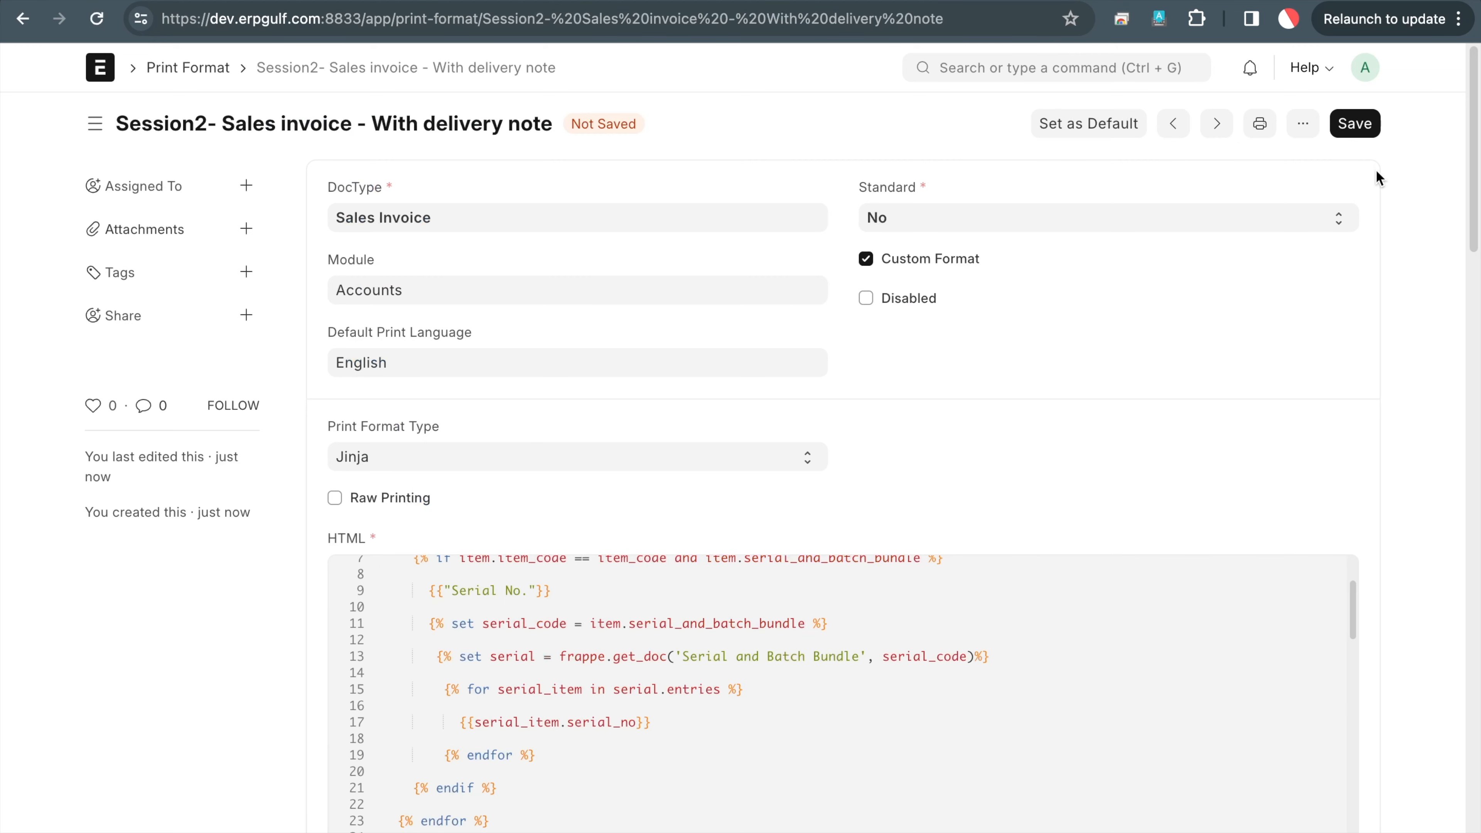
{"action": "left_click", "coordinate": [1353, 124]}
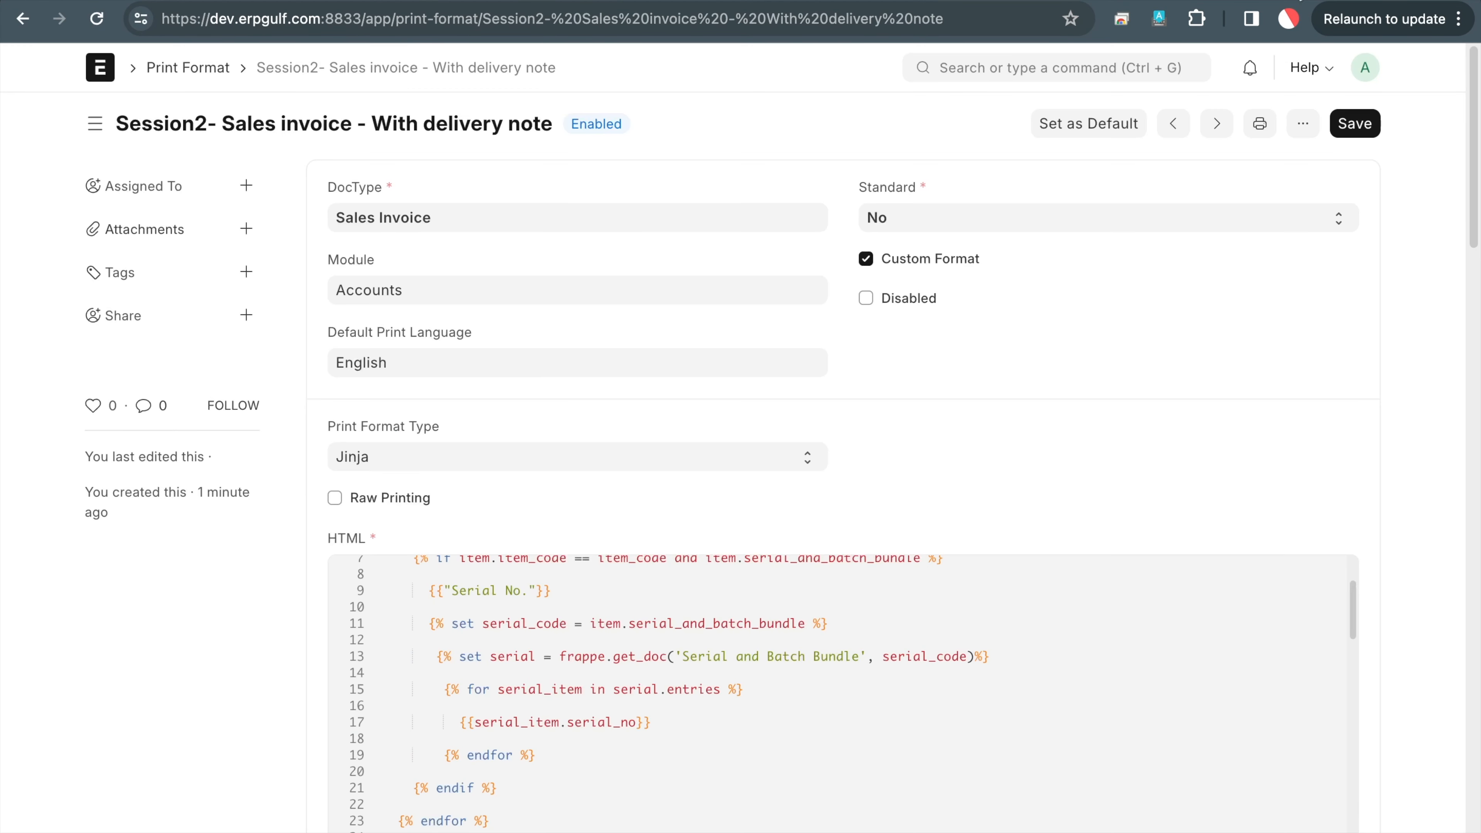
{"action": "left_click", "coordinate": [1296, 0]}
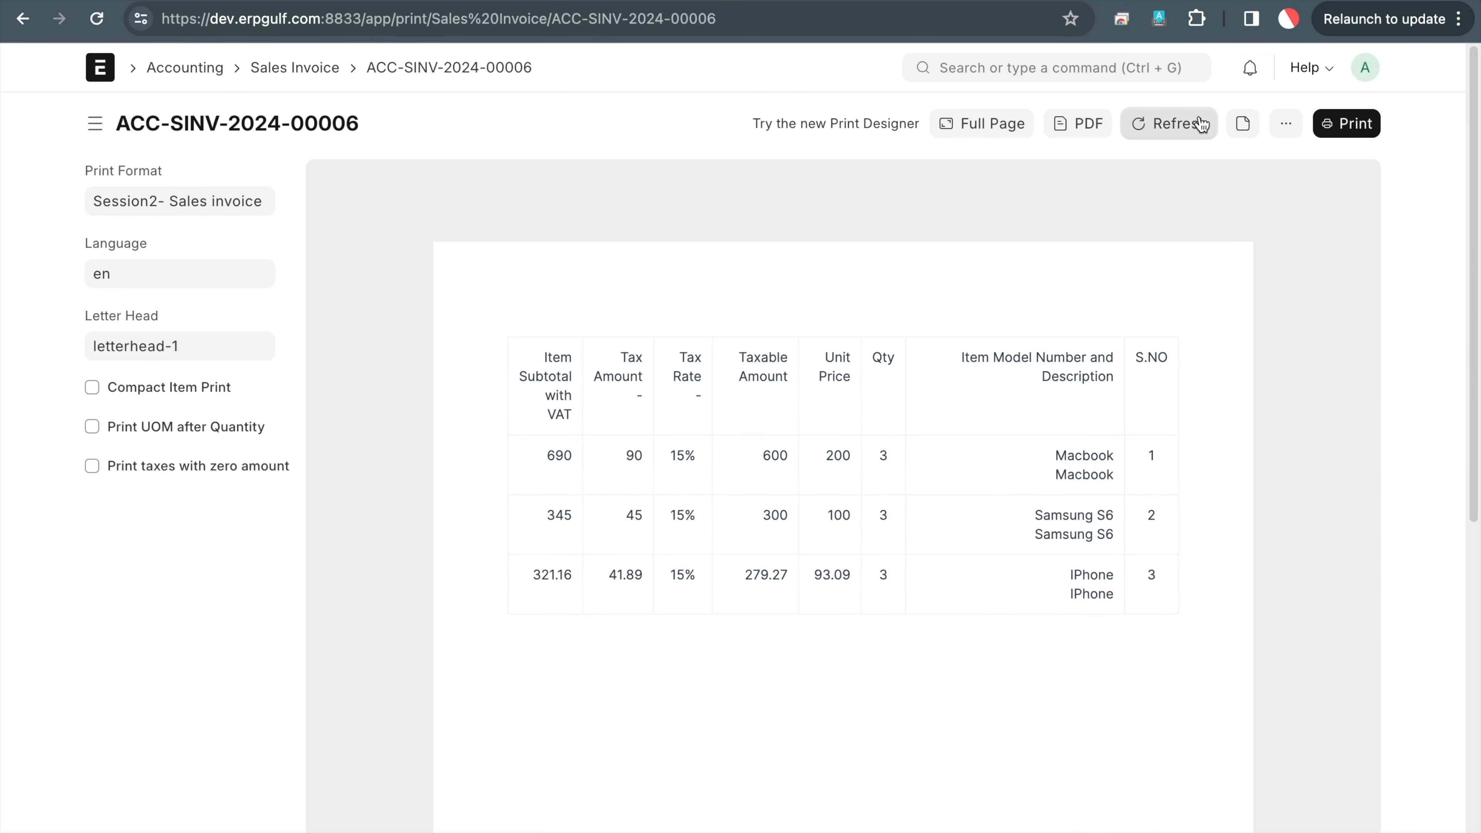
{"action": "left_click", "coordinate": [1165, 135]}
Check the chosen format name, attempt a PDF download, and reload the invoice preview
{"action": "left_click", "coordinate": [134, 200]}
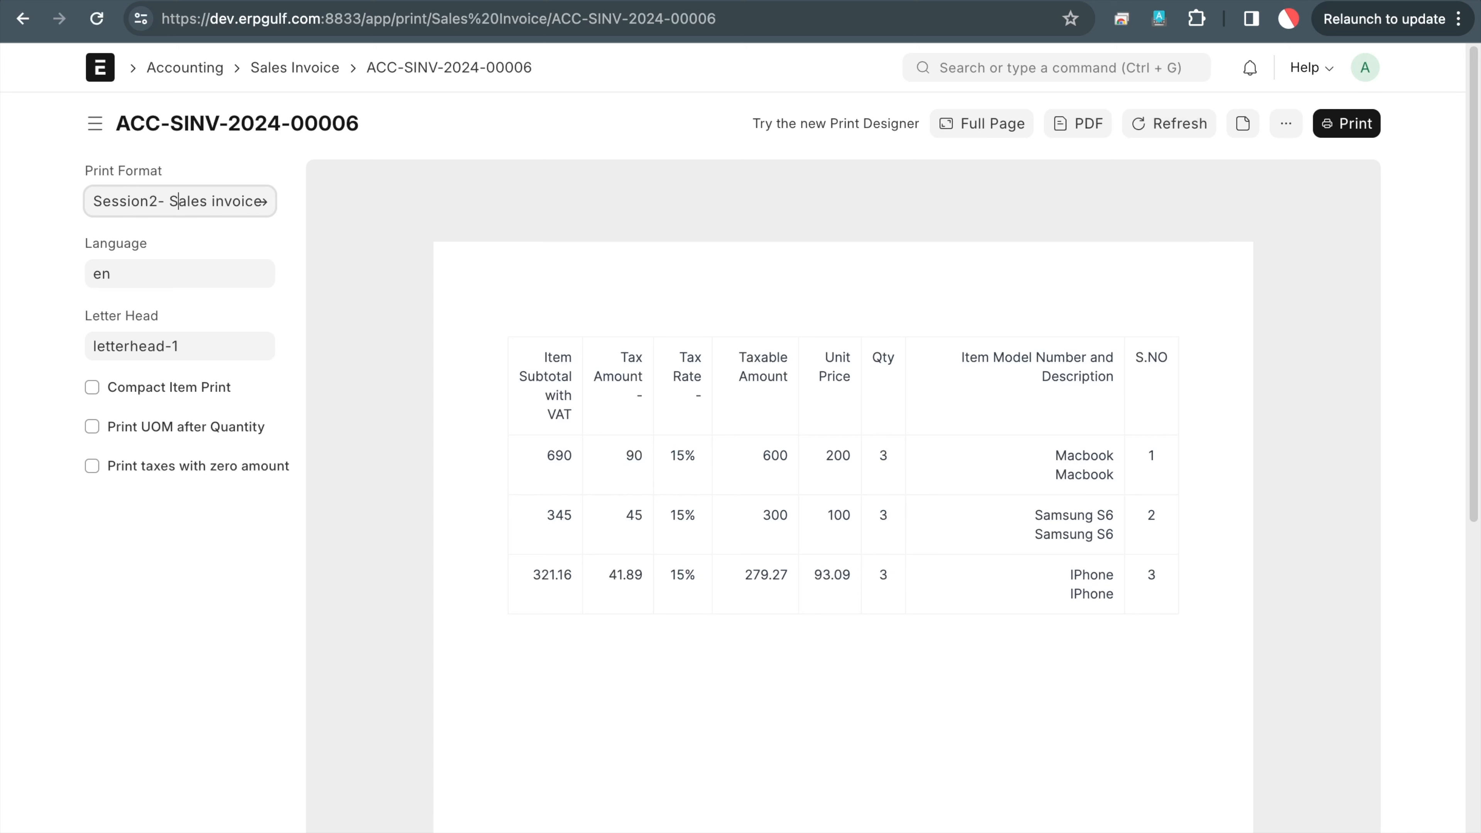
{"action": "key", "text": "Right"}
{"action": "key", "text": "Right"}
{"action": "key", "text": "Right"}
{"action": "key", "text": "Right"}
{"action": "key", "text": "Right"}
{"action": "key", "text": "Right"}
{"action": "key", "text": "End"}
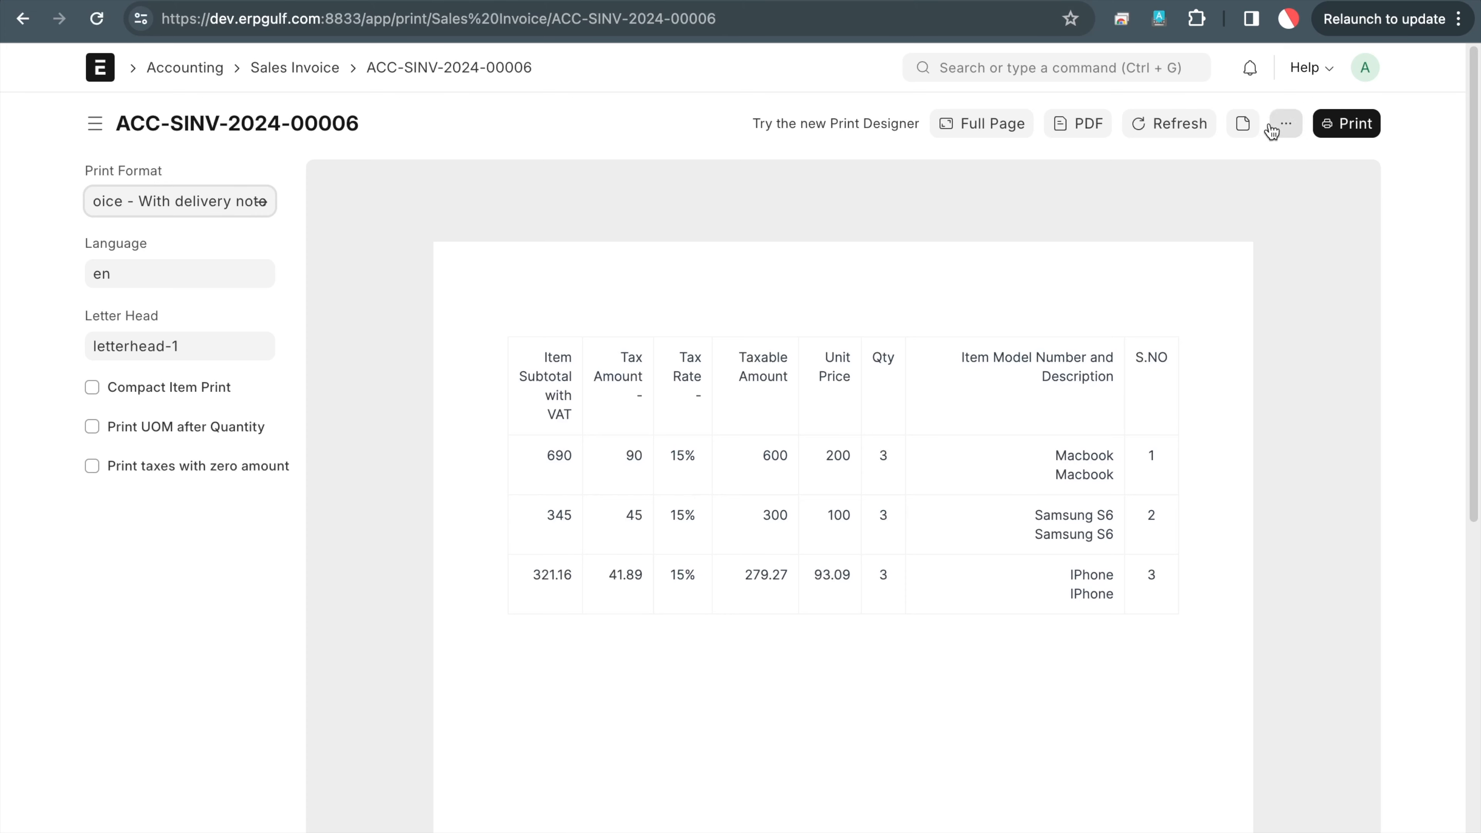
{"action": "left_click", "coordinate": [1087, 123]}
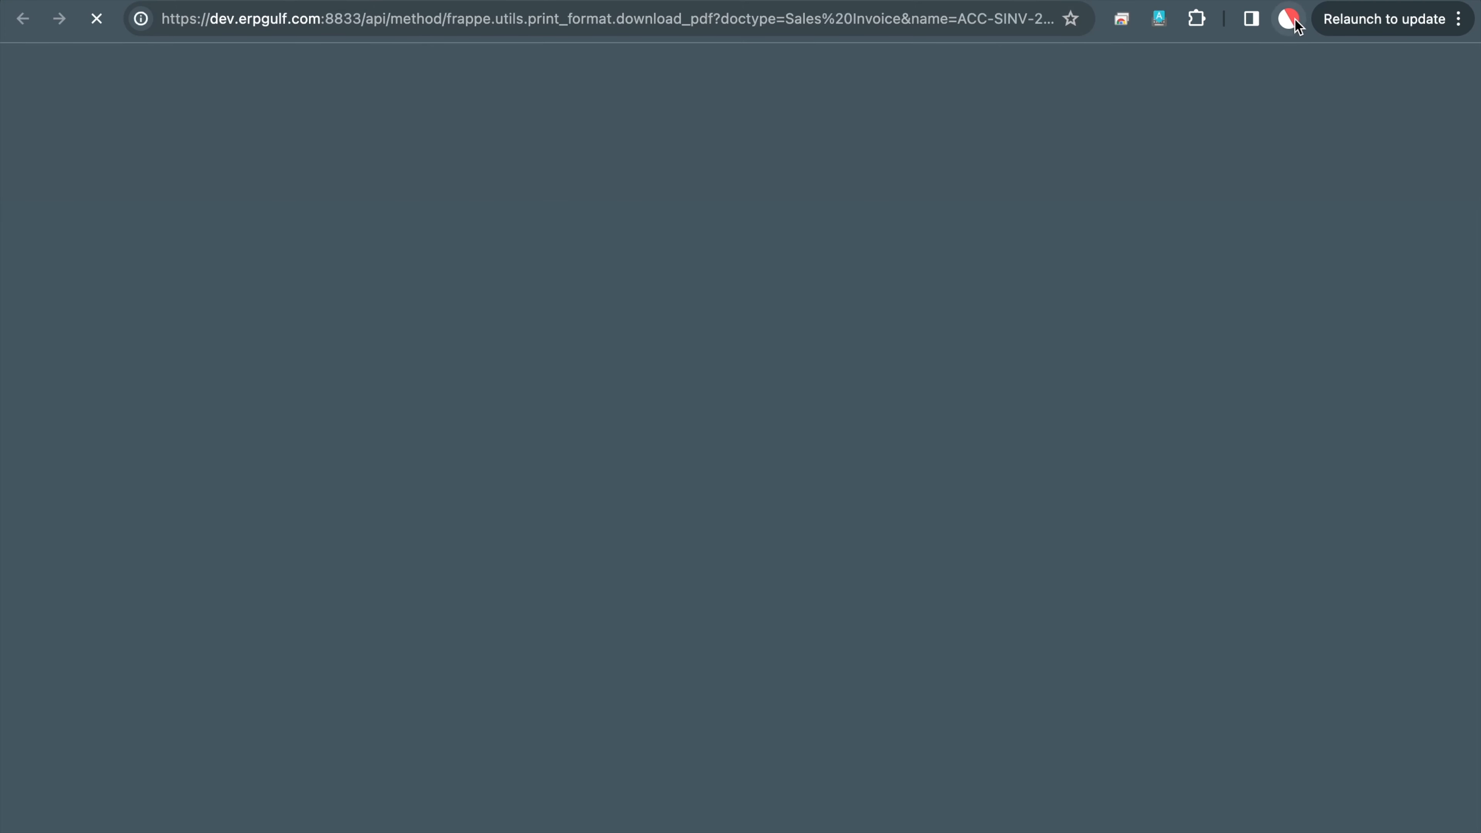
{"action": "key", "text": "super+w"}
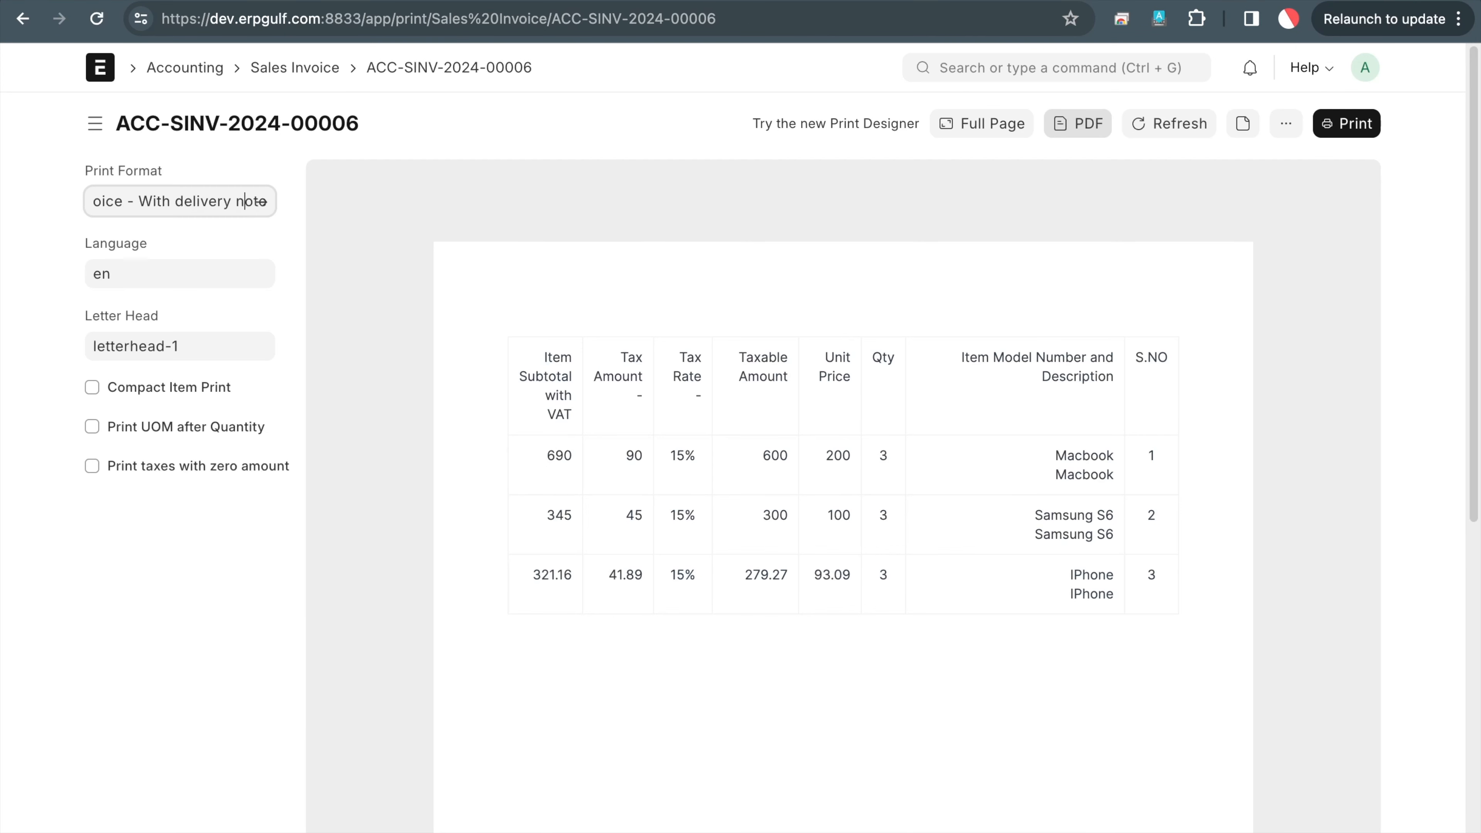
{"action": "left_click", "coordinate": [1180, 135]}
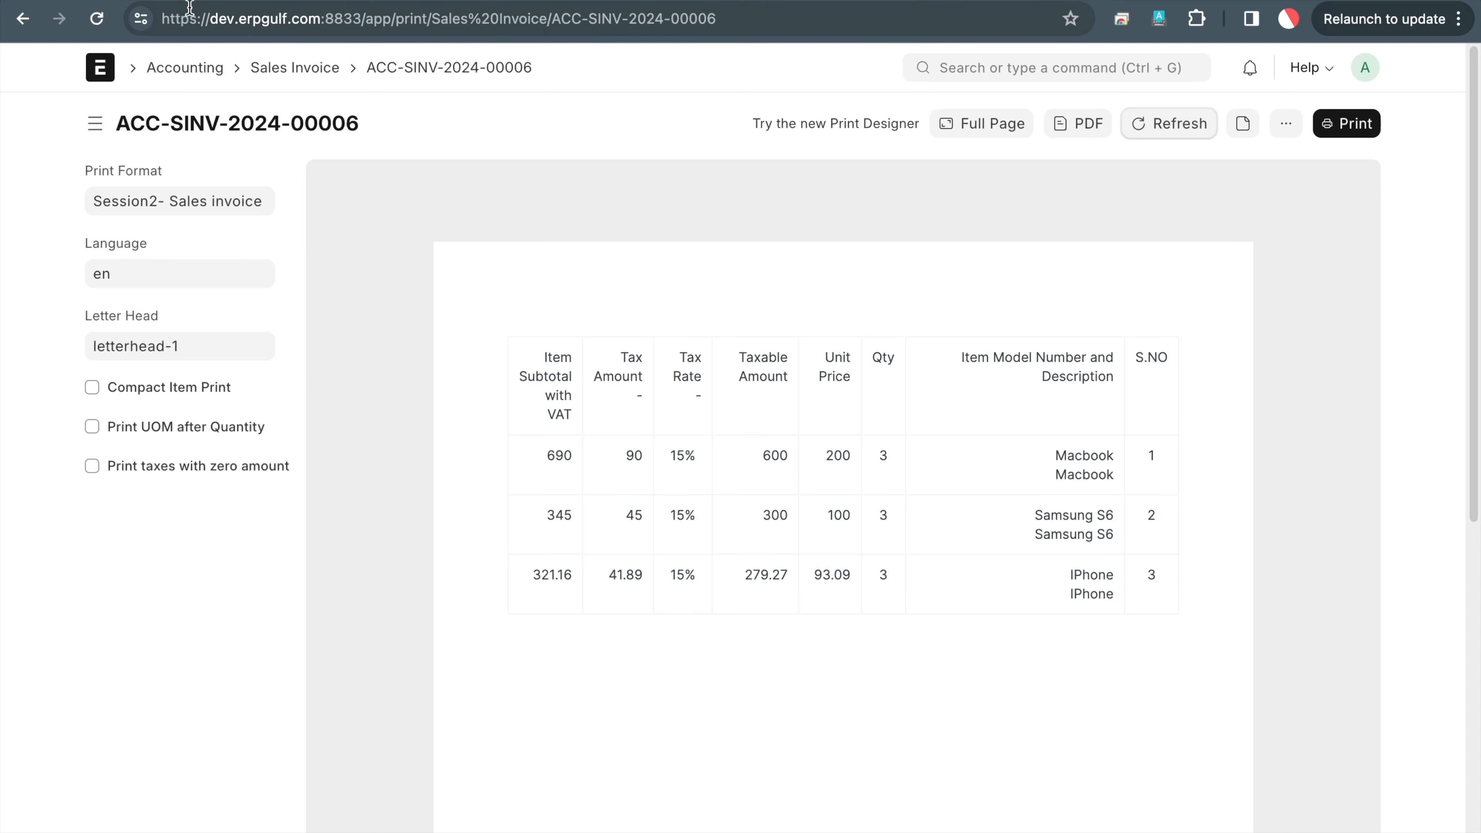
{"action": "left_click", "coordinate": [97, 27]}
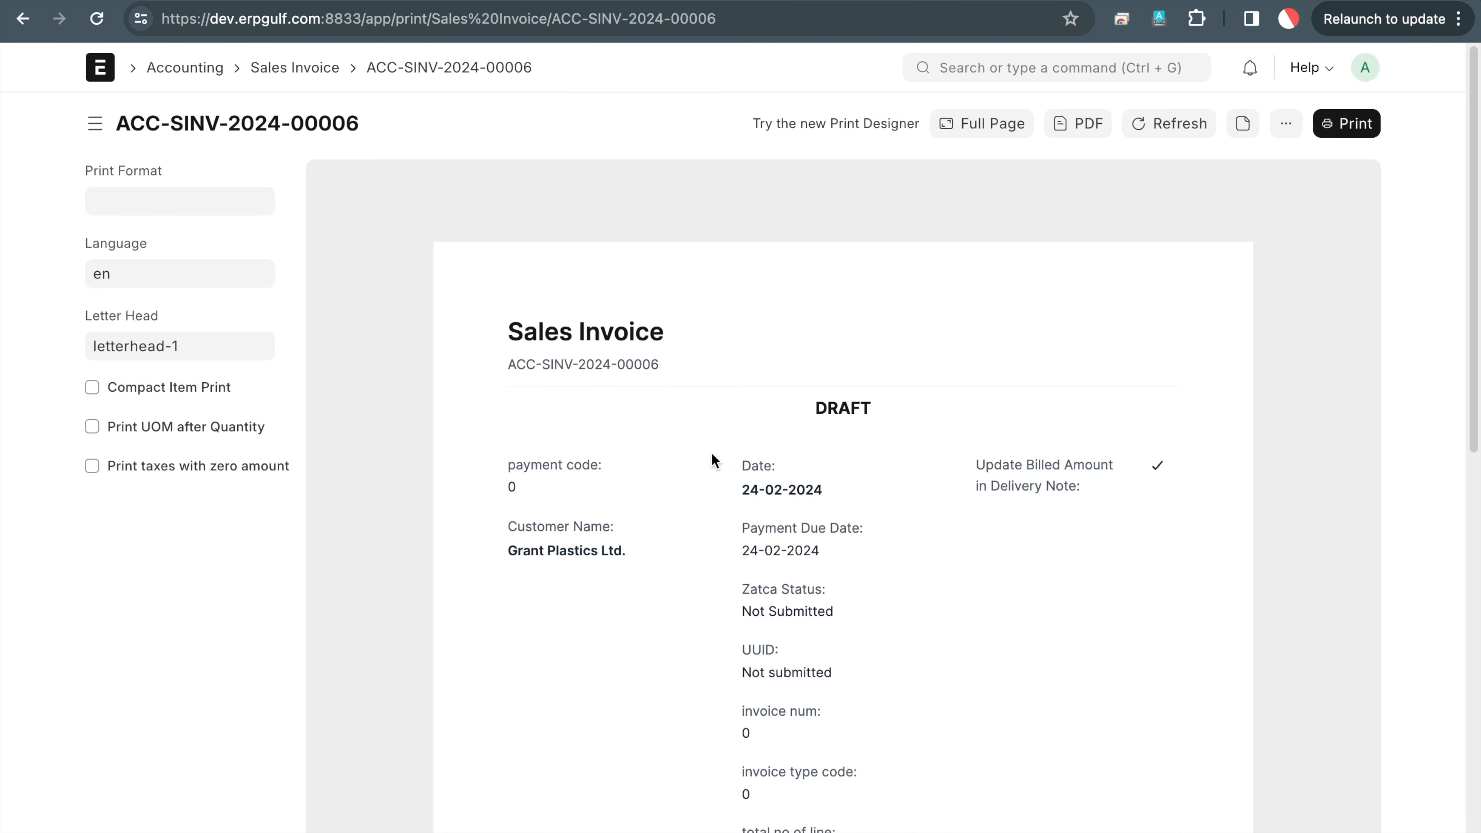
Reselect the Session2- Sales invoice - With delivery note format and open it for editing
{"action": "left_click", "coordinate": [140, 208]}
{"action": "type", "text": "sess"}
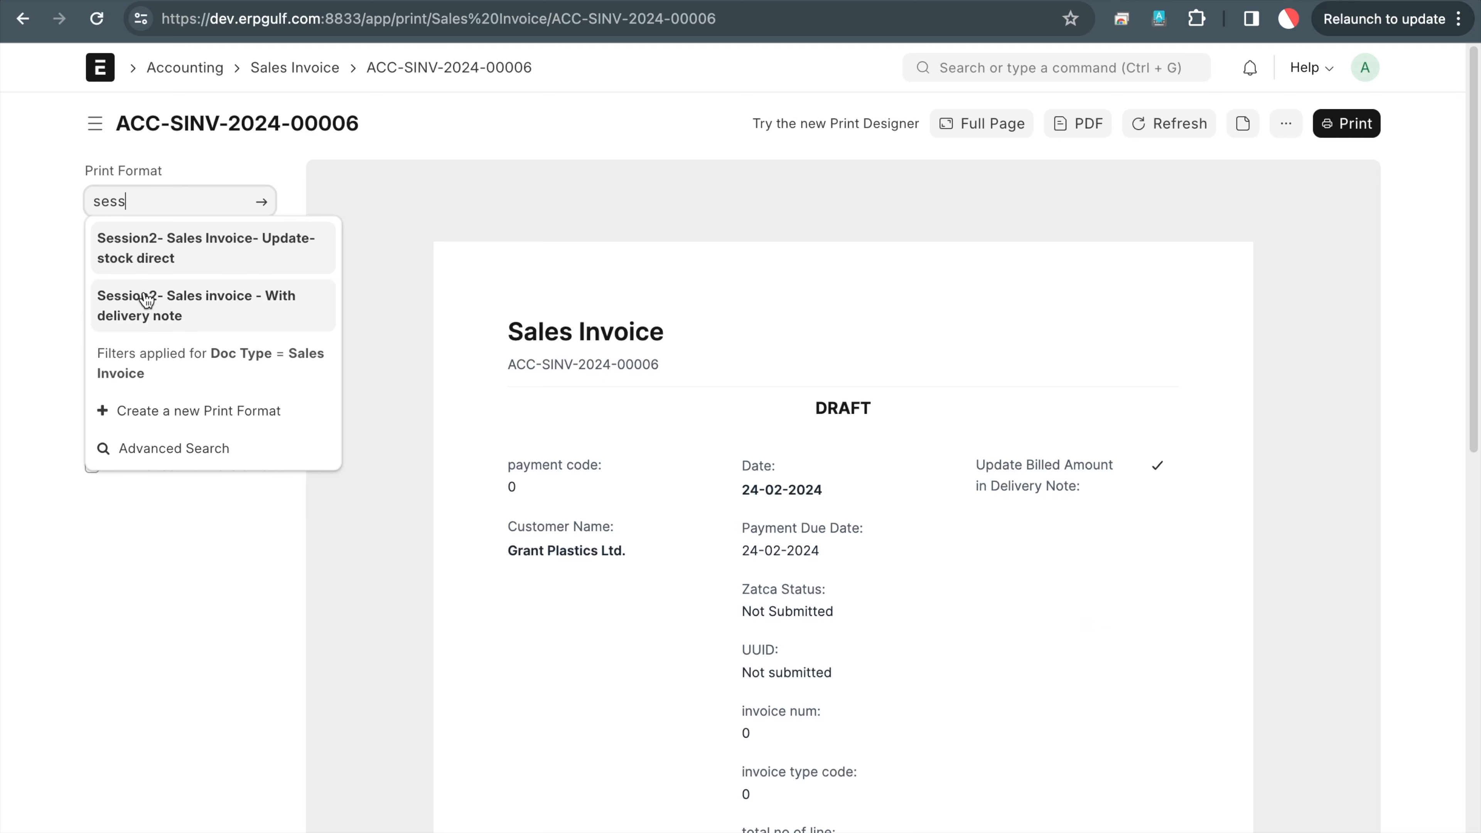
{"action": "left_click", "coordinate": [146, 298]}
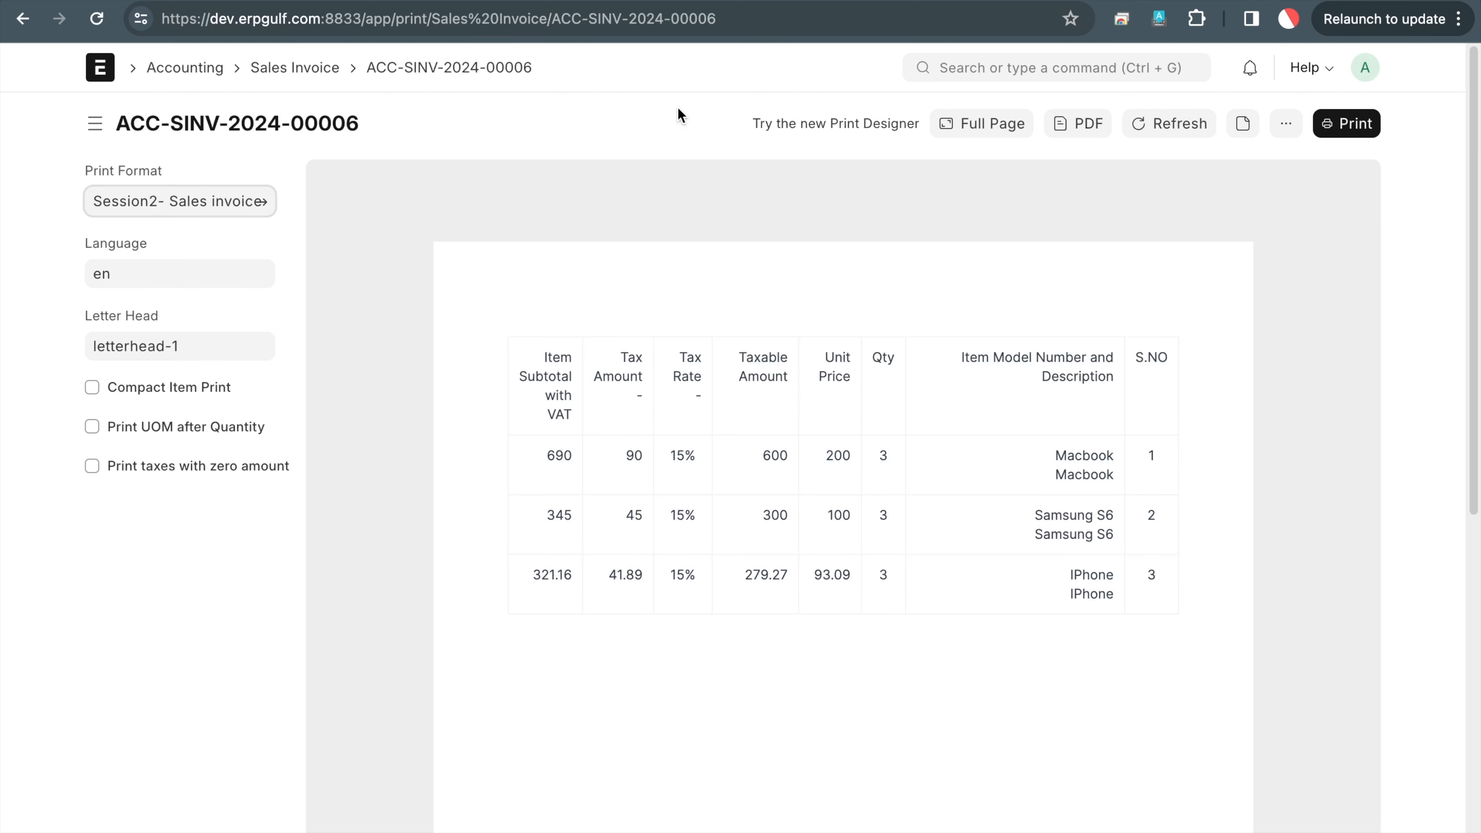
{"action": "left_click", "coordinate": [263, 201]}
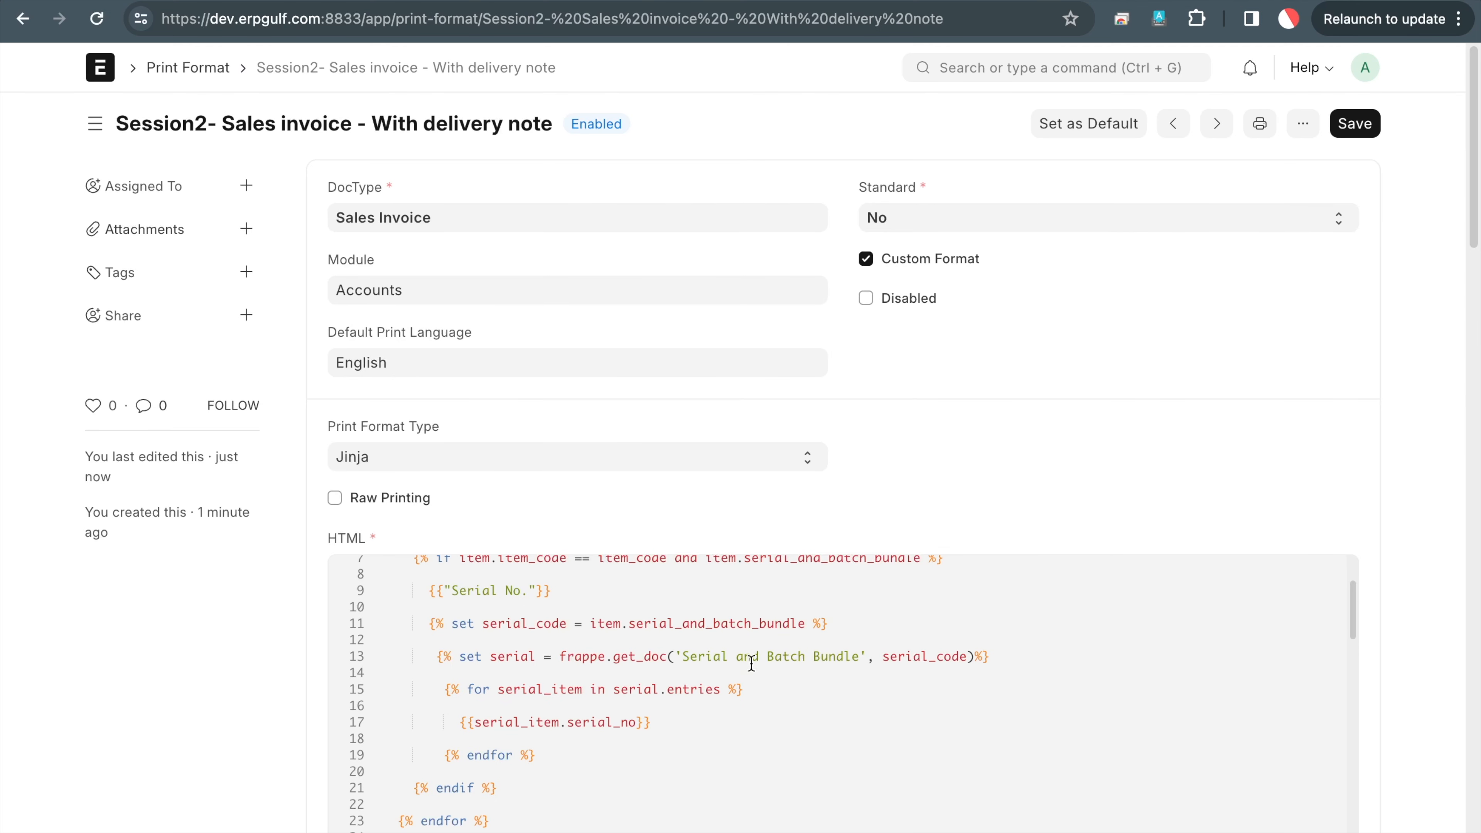
Rename the line-1 macro from get_macro to get_serial and save the format
{"action": "scroll", "coordinate": [752, 662], "scroll_direction": "down", "scroll_amount": 1}
{"action": "scroll", "coordinate": [749, 663], "scroll_direction": "up", "scroll_amount": 4}
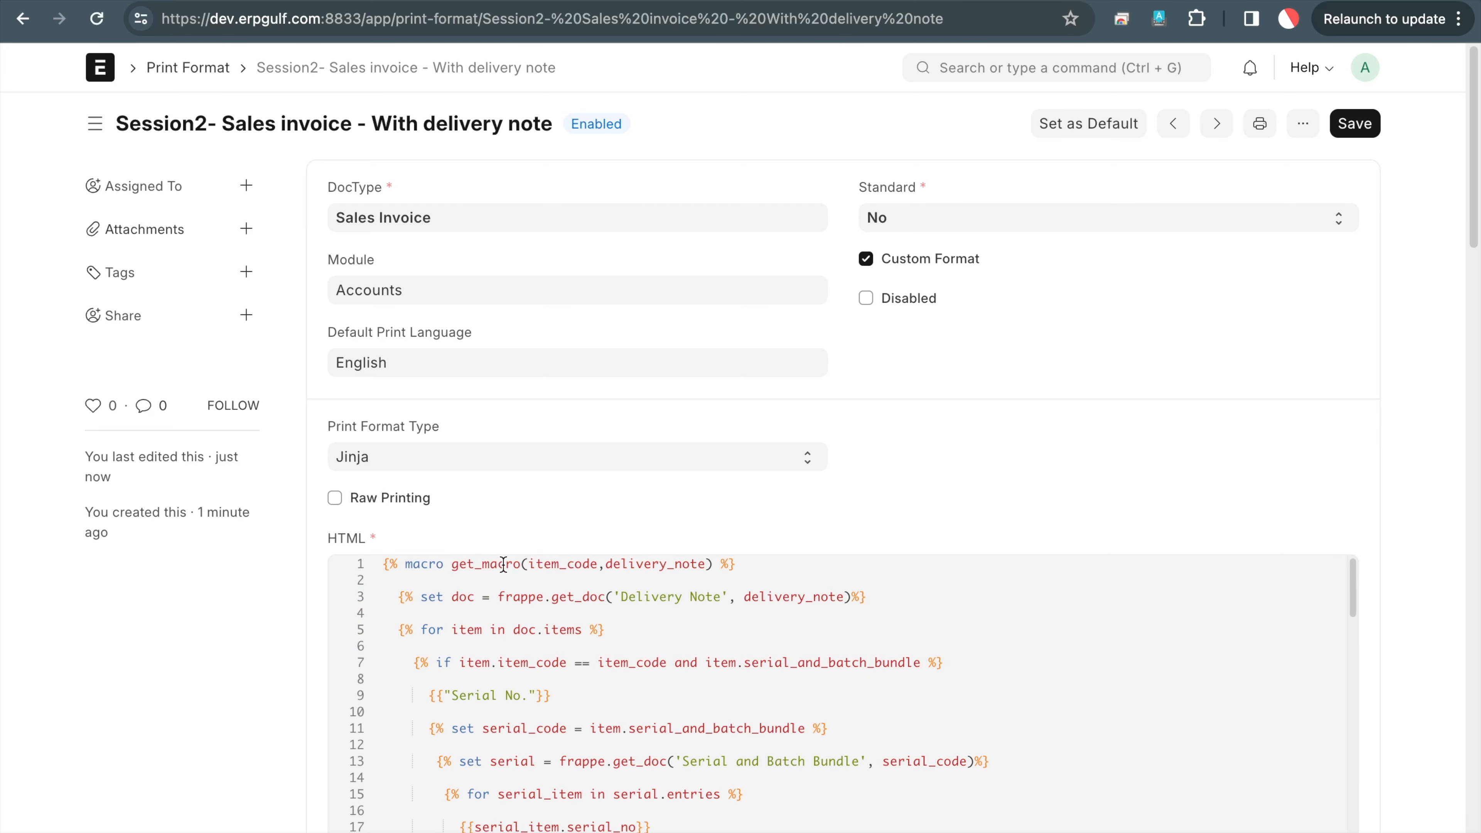
{"action": "left_click", "coordinate": [518, 564]}
{"action": "key", "text": "BackSpace"}
{"action": "key", "text": "BackSpace"}
{"action": "key", "text": "BackSpace"}
{"action": "key", "text": "BackSpace"}
{"action": "key", "text": "BackSpace"}
{"action": "type", "text": "serial"}
{"action": "left_click", "coordinate": [1359, 124]}
Refresh the invoice preview, then scroll the blog down to its table code
{"action": "key", "text": "ctrl+Tab"}
{"action": "left_click", "coordinate": [1197, 119]}
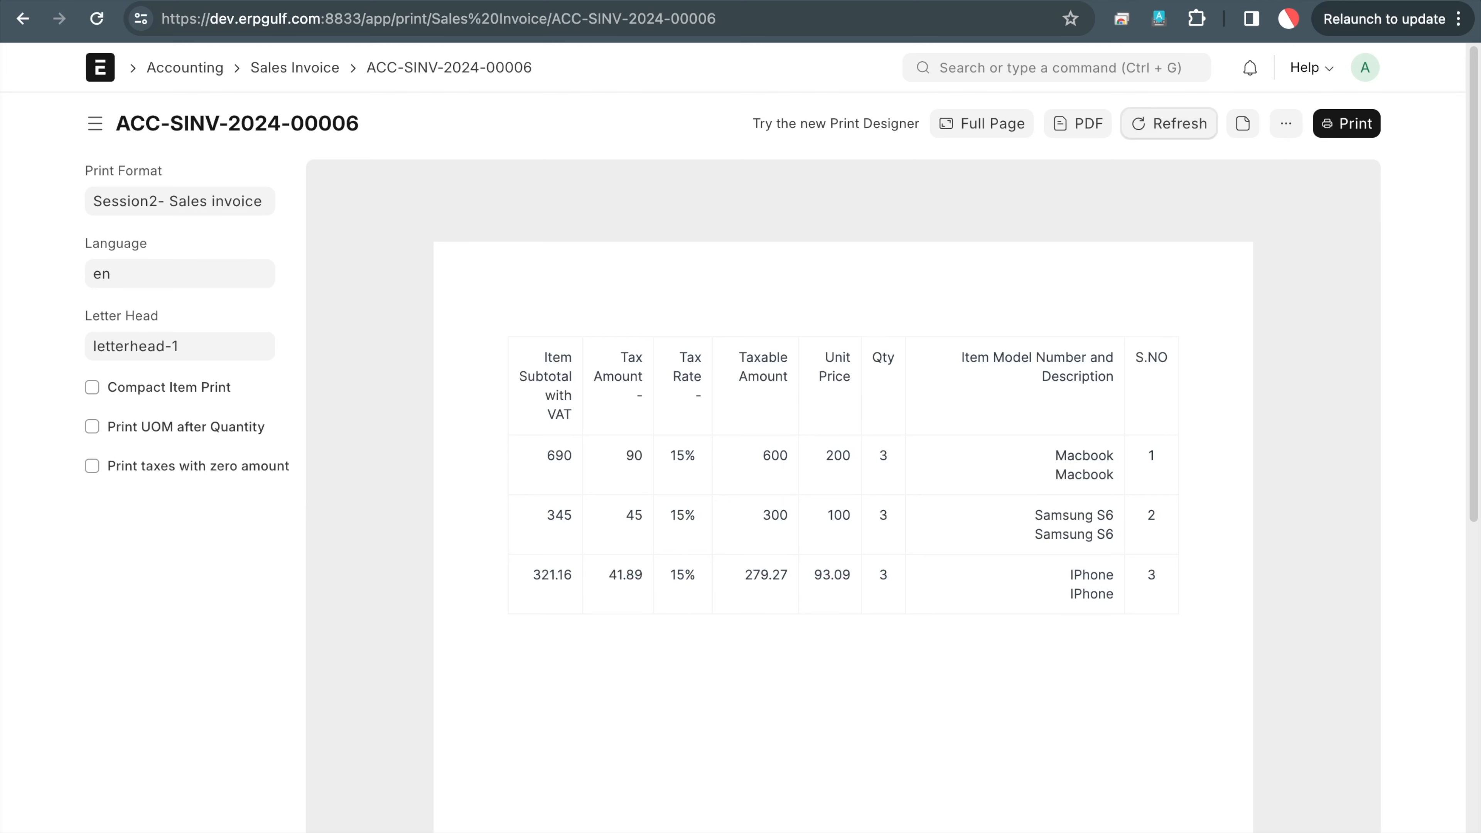
{"action": "key", "text": "ctrl+shift+Tab"}
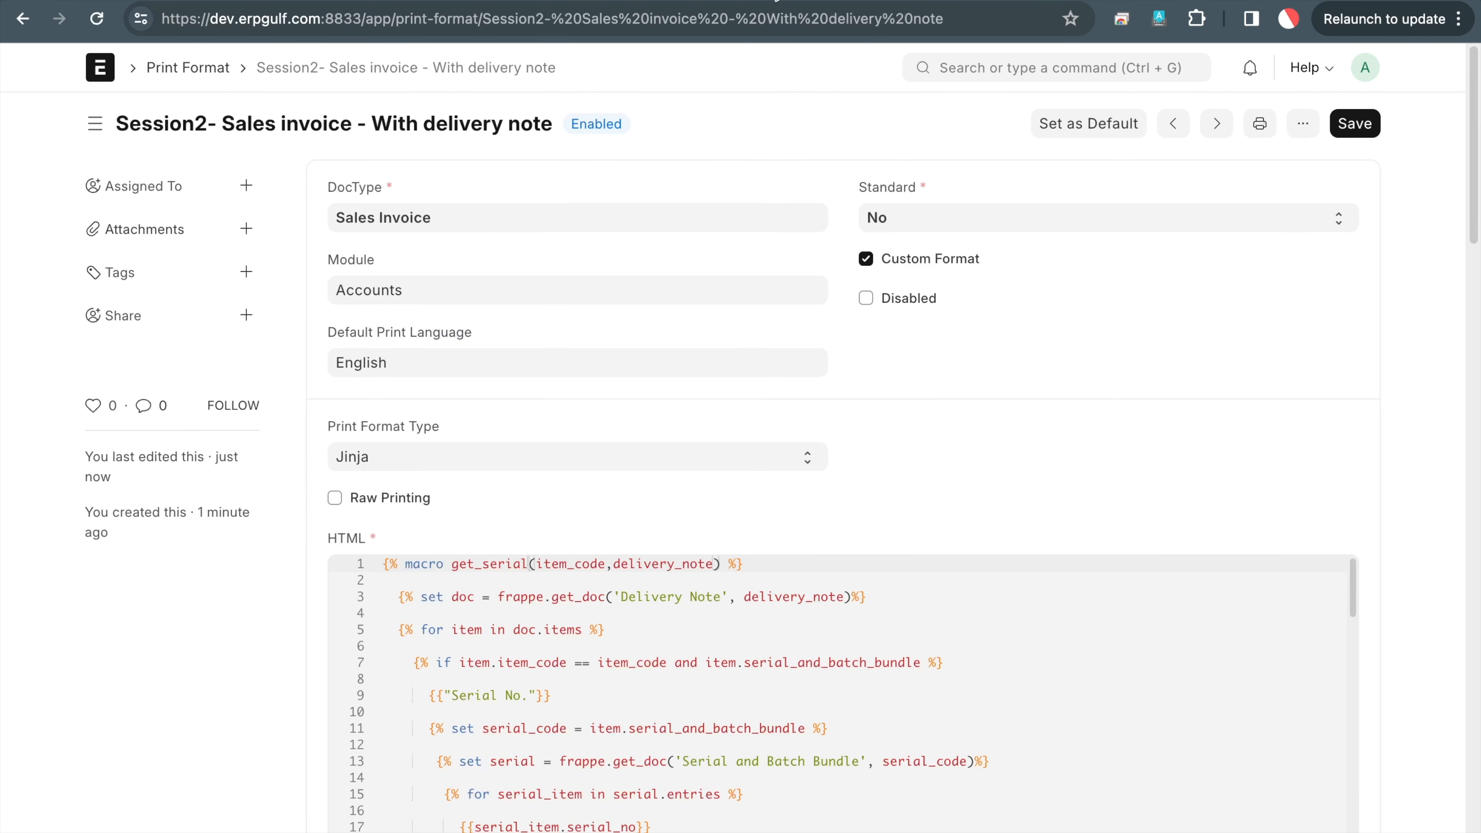
{"action": "key", "text": "ctrl+shift+Tab"}
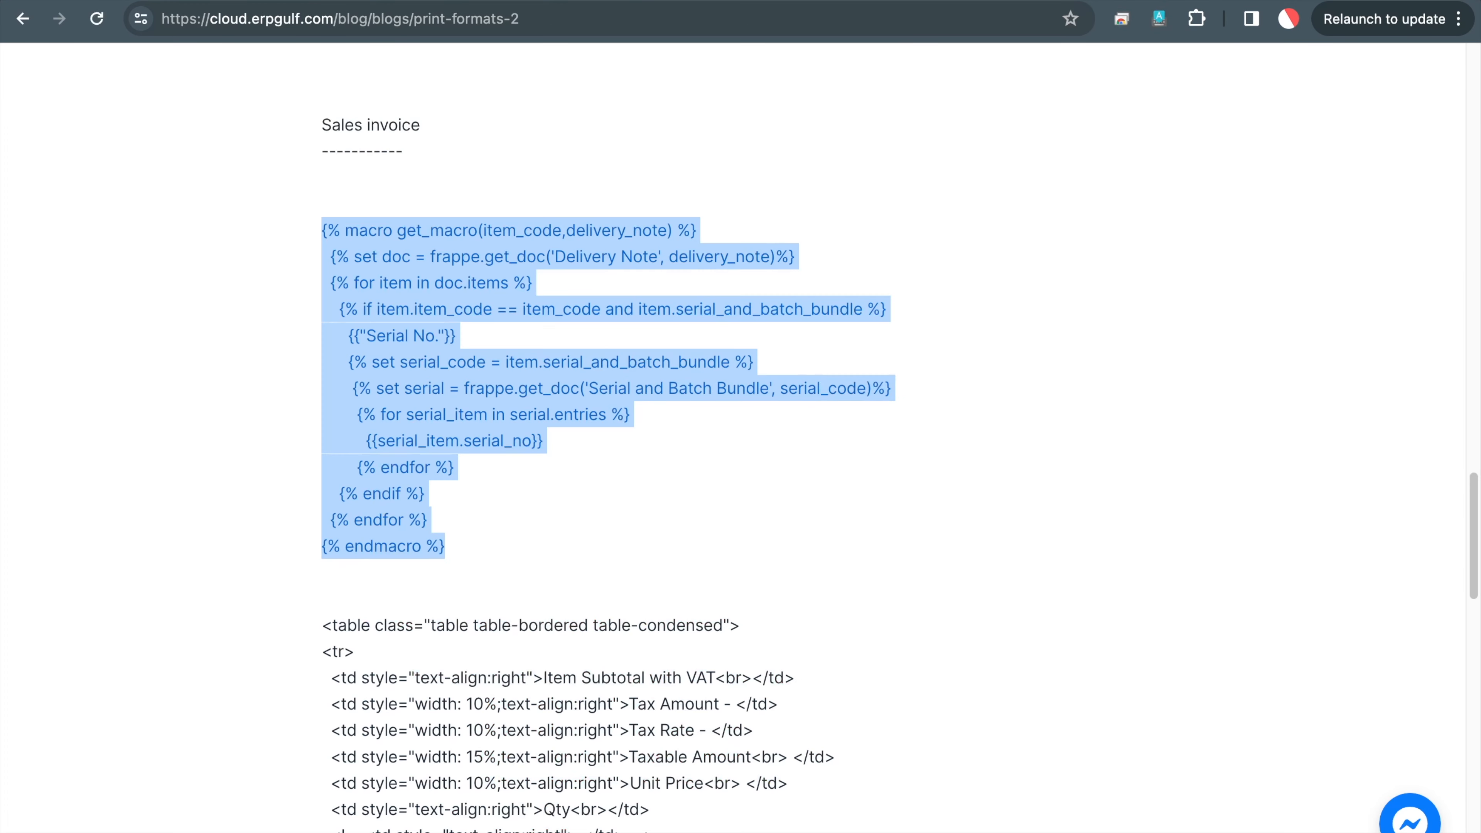
{"action": "scroll", "coordinate": [603, 380], "scroll_direction": "down", "scroll_amount": 10}
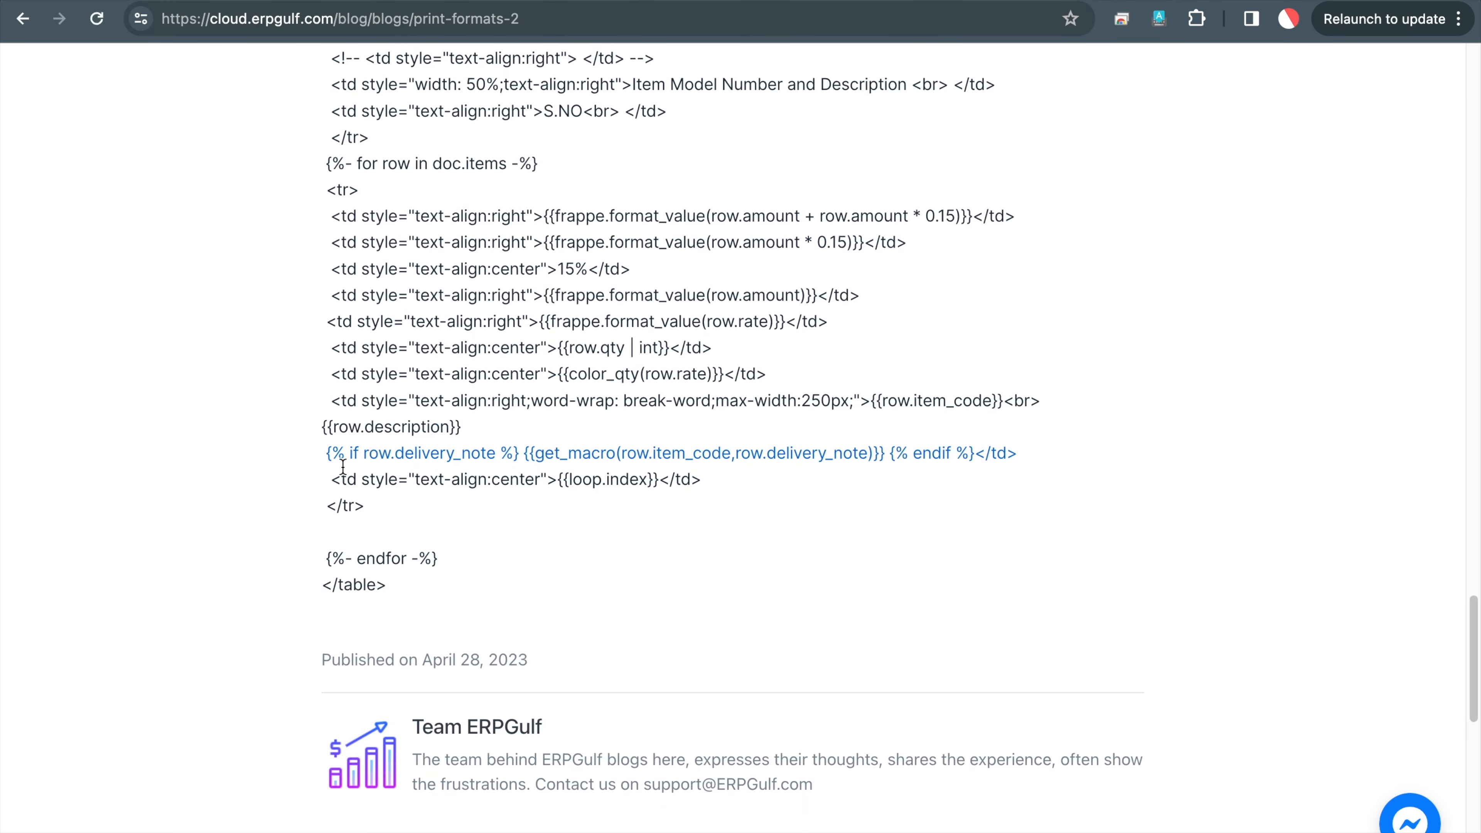
Copy the blog's {% if row.delivery_note %} line and return to the print format editor
{"action": "left_click_drag", "start_coordinate": [325, 454], "coordinate": [1214, 461]}
{"action": "key", "text": "ctrl+c"}
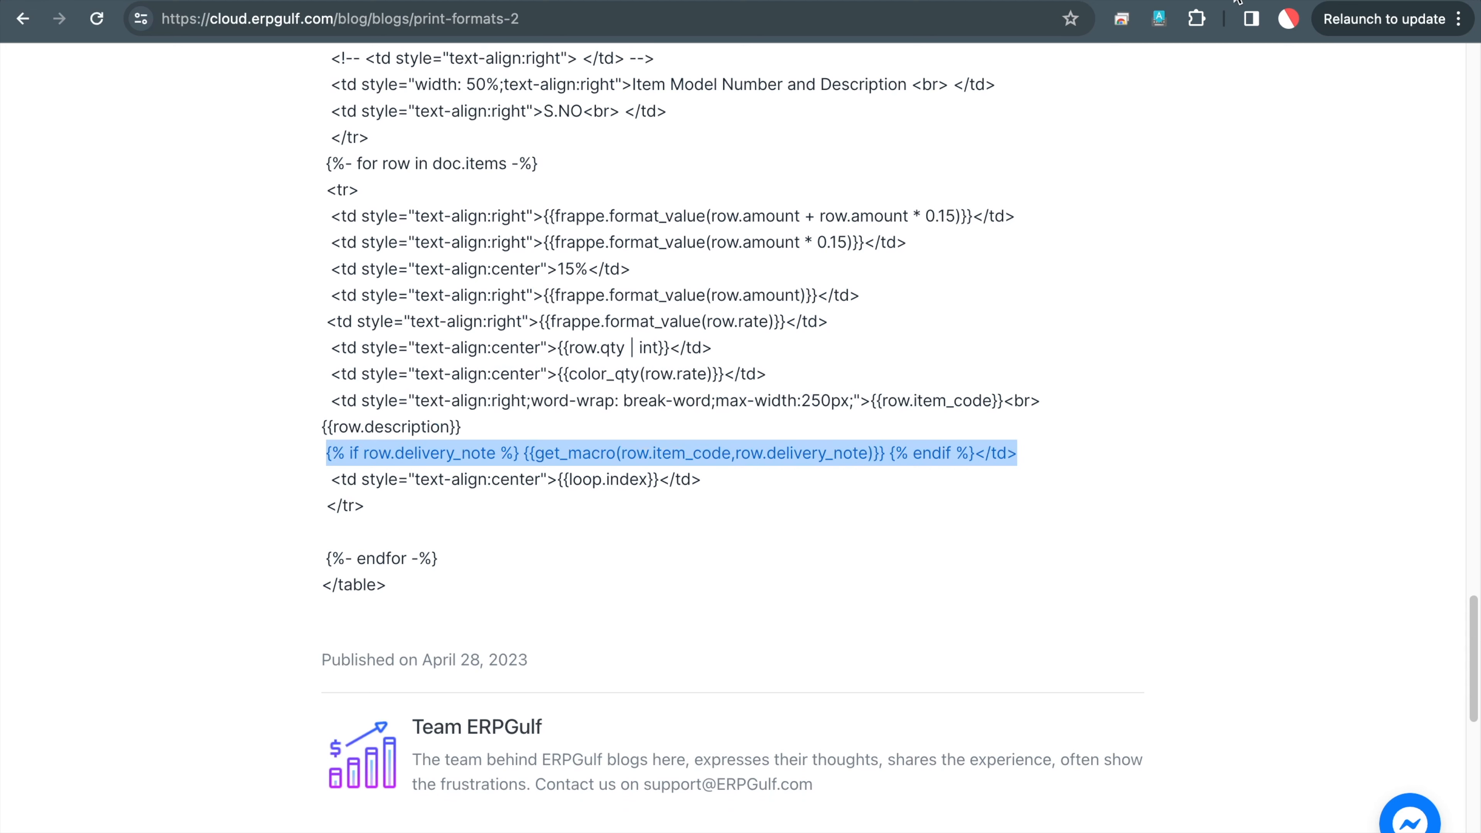
{"action": "left_click", "coordinate": [1104, 0]}
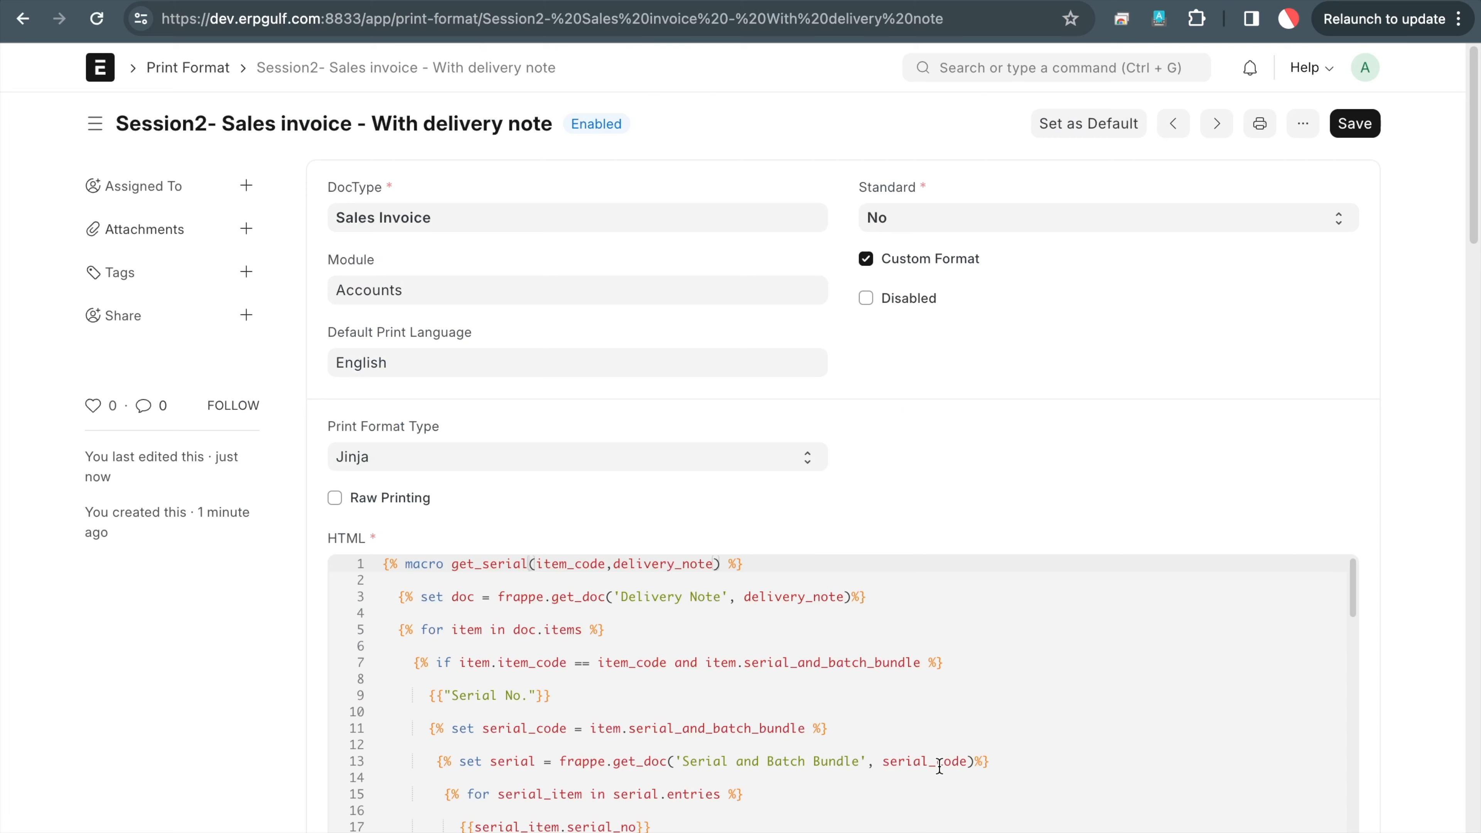
Replace the old serial-number line with the pasted get_macro delivery-note call and save the format
{"action": "scroll", "coordinate": [939, 766], "scroll_direction": "down", "scroll_amount": 12}
{"action": "scroll", "coordinate": [940, 766], "scroll_direction": "down", "scroll_amount": 6}
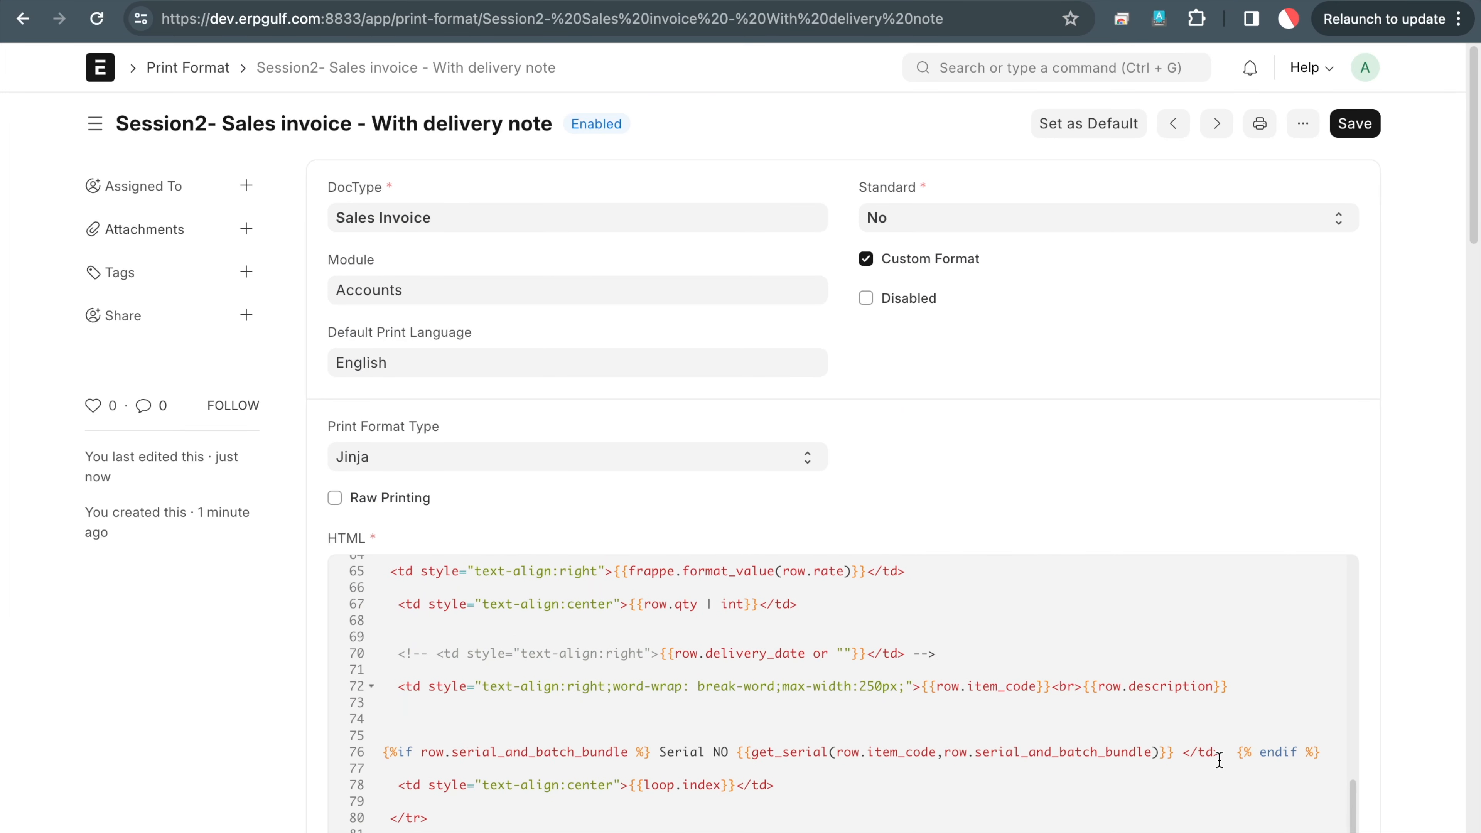
{"action": "left_click", "coordinate": [525, 760]}
{"action": "key", "text": "Up"}
{"action": "key", "text": "shift+End"}
{"action": "key", "text": "BackSpace"}
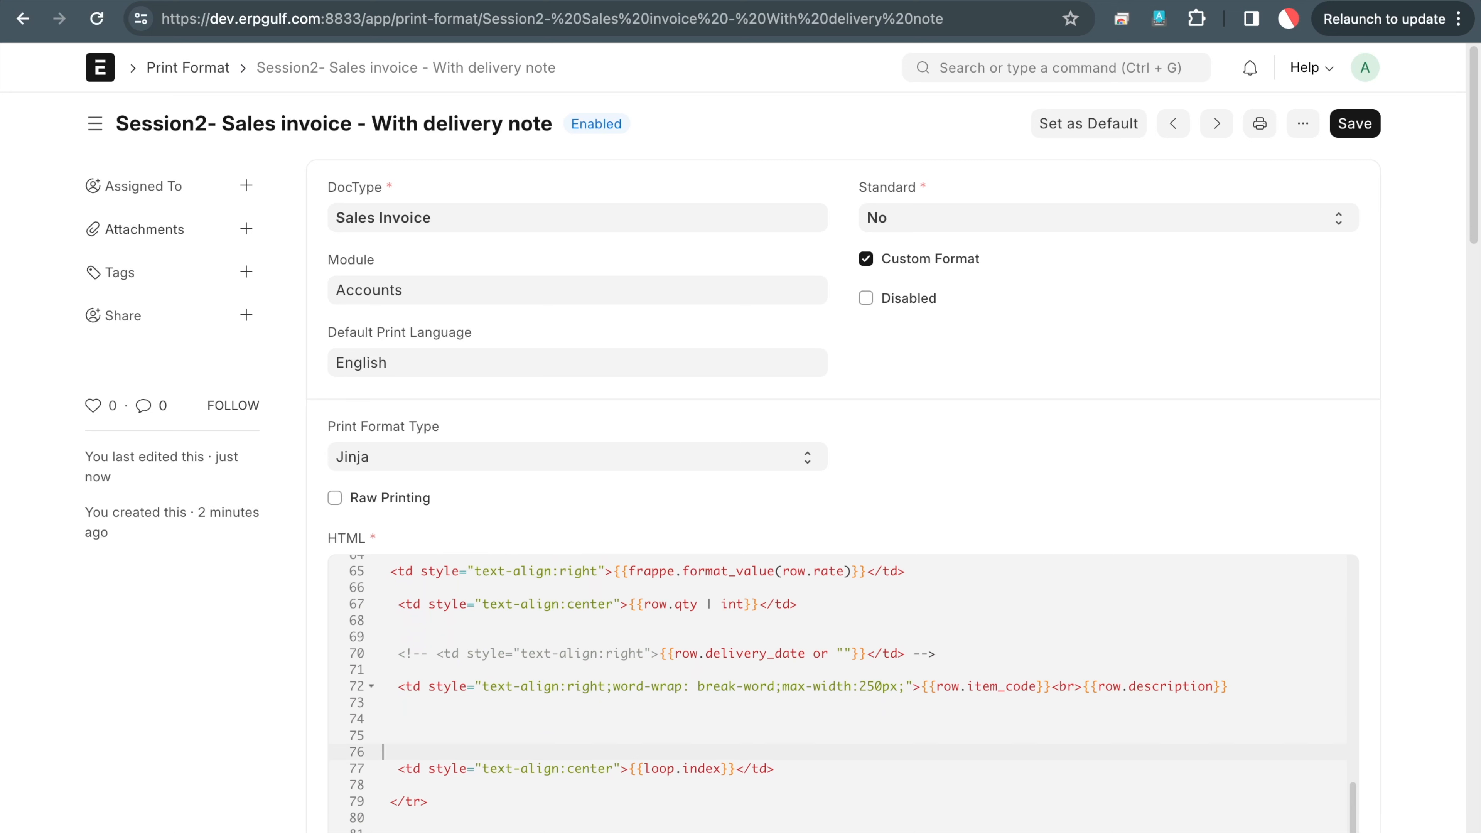
{"action": "key", "text": "ctrl+v"}
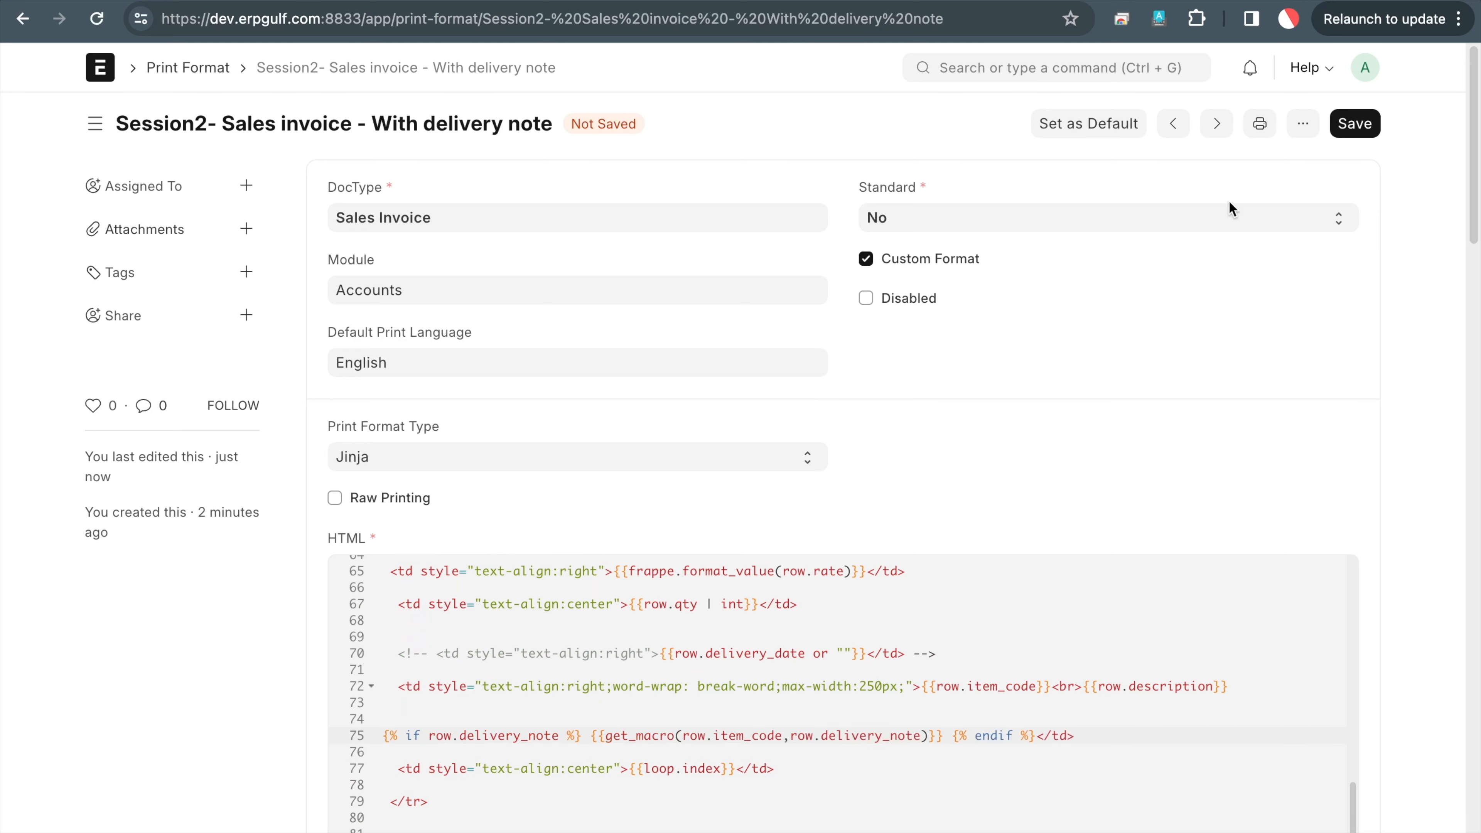
{"action": "left_click", "coordinate": [1377, 114]}
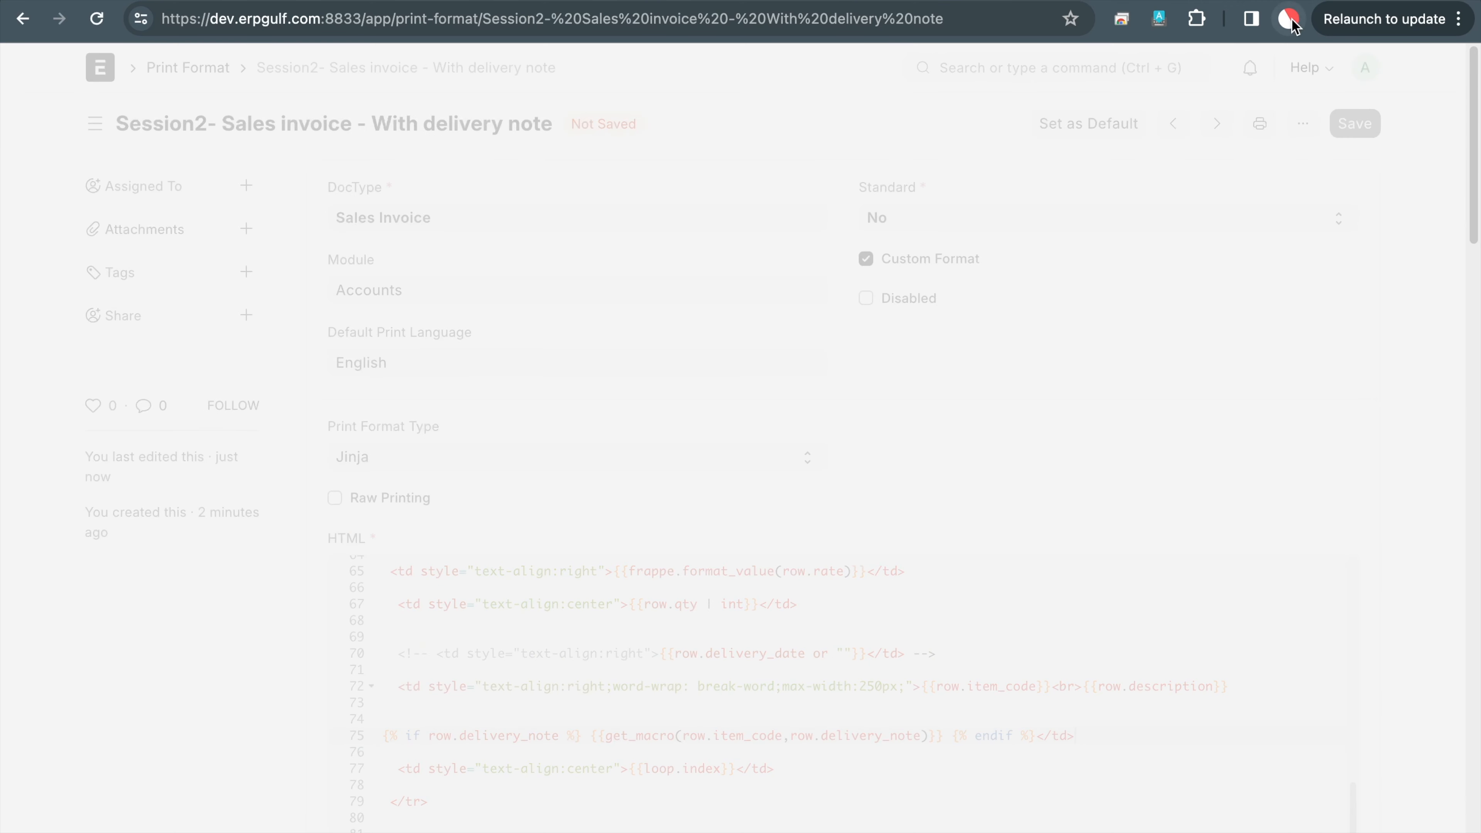
Refresh the invoice preview, dismiss the 'get_macro' is undefined error, and return to the editor
{"action": "key", "text": "ctrl+Tab"}
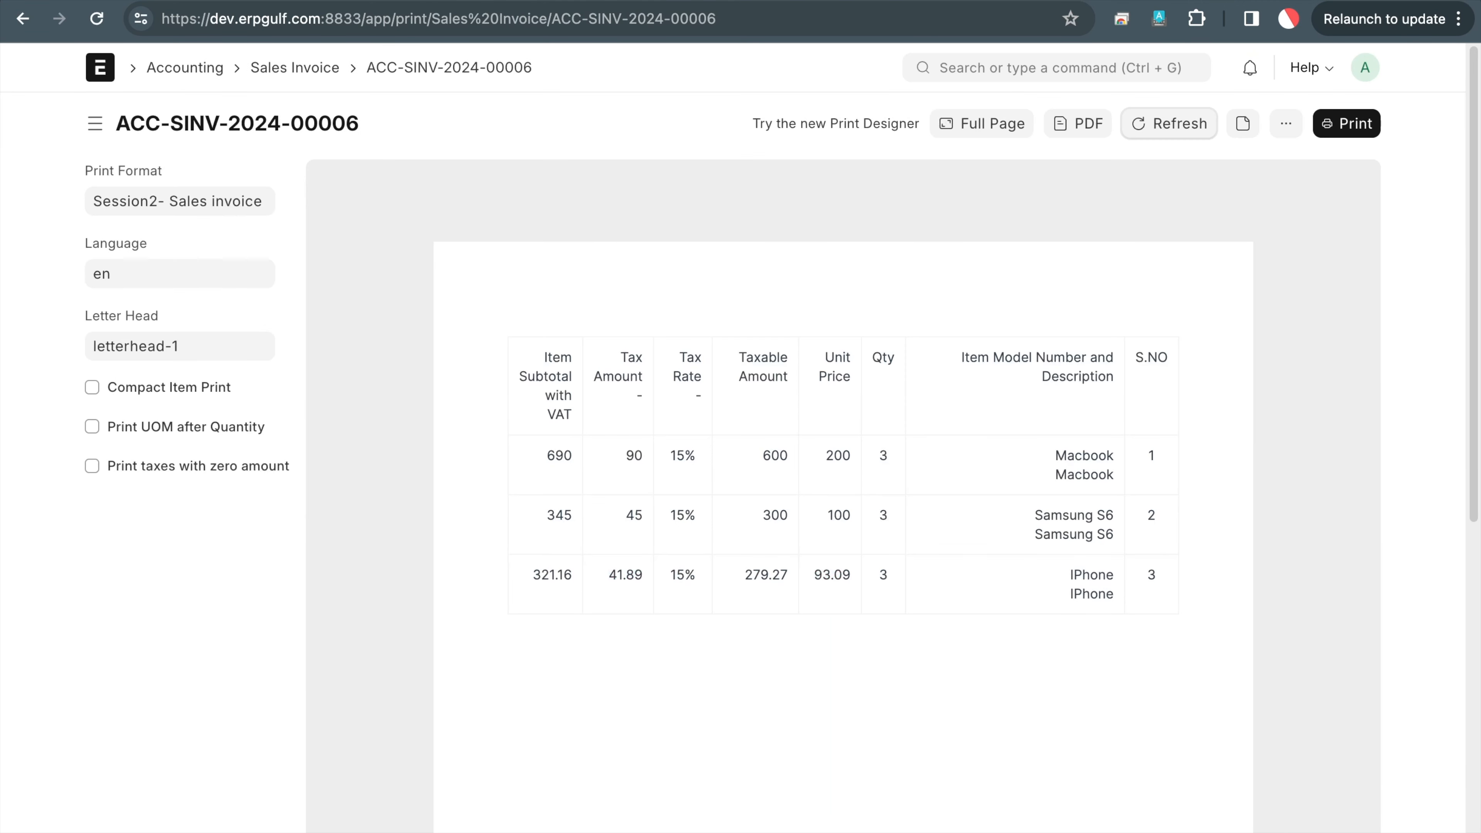
{"action": "left_click", "coordinate": [1188, 124]}
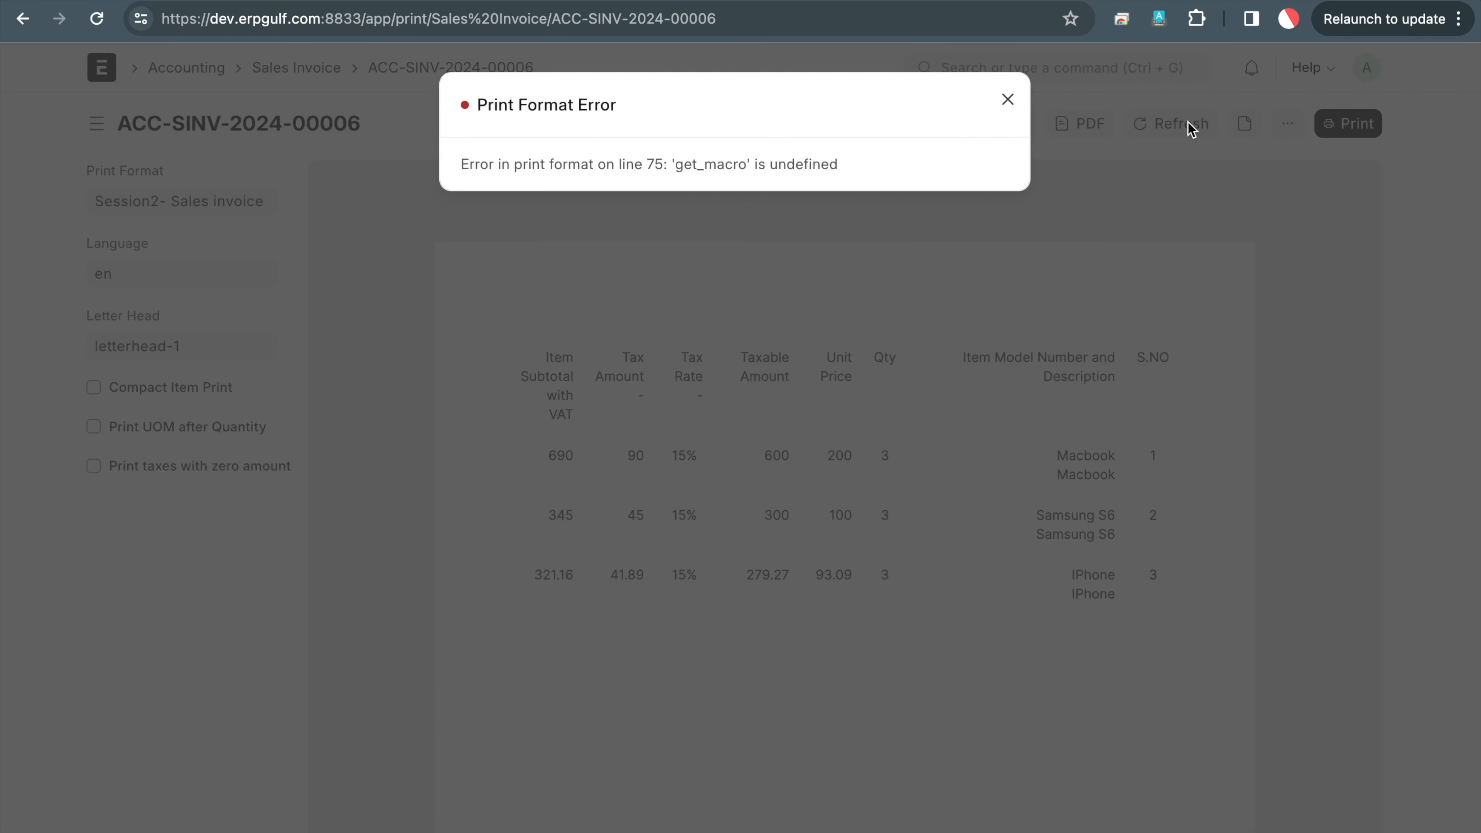
{"action": "left_click", "coordinate": [1010, 102]}
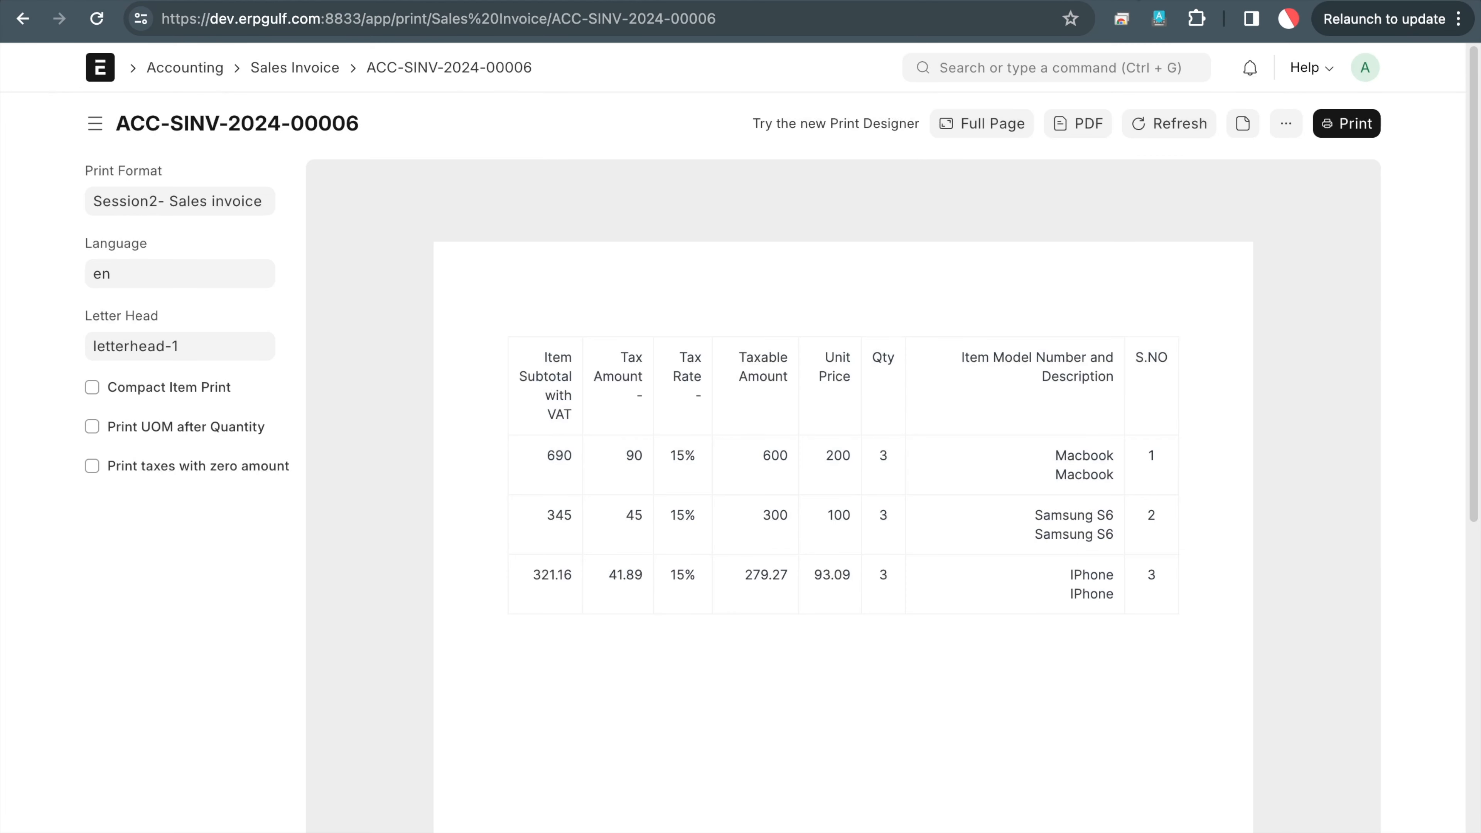
{"action": "key", "text": "ctrl+shift+Tab"}
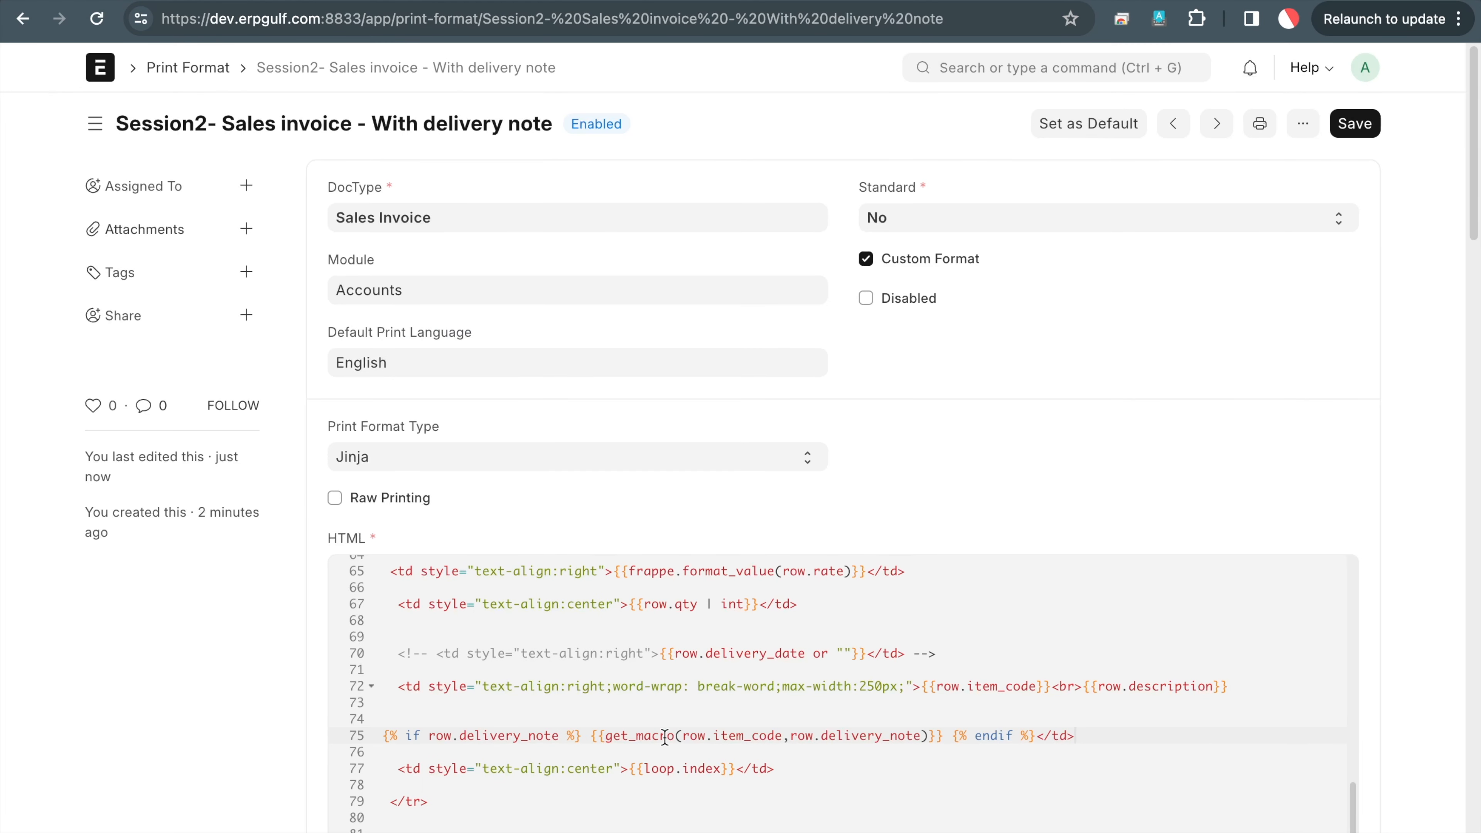
Rename the get_macro call to get_serial on line 75 and refresh the invoice ACC-SINV-2024-00006 preview
{"action": "mouse_move", "coordinate": [814, 817]}
{"action": "key", "text": "BackSpace"}
{"action": "key", "text": "BackSpace"}
{"action": "key", "text": "BackSpace"}
{"action": "key", "text": "BackSpace"}
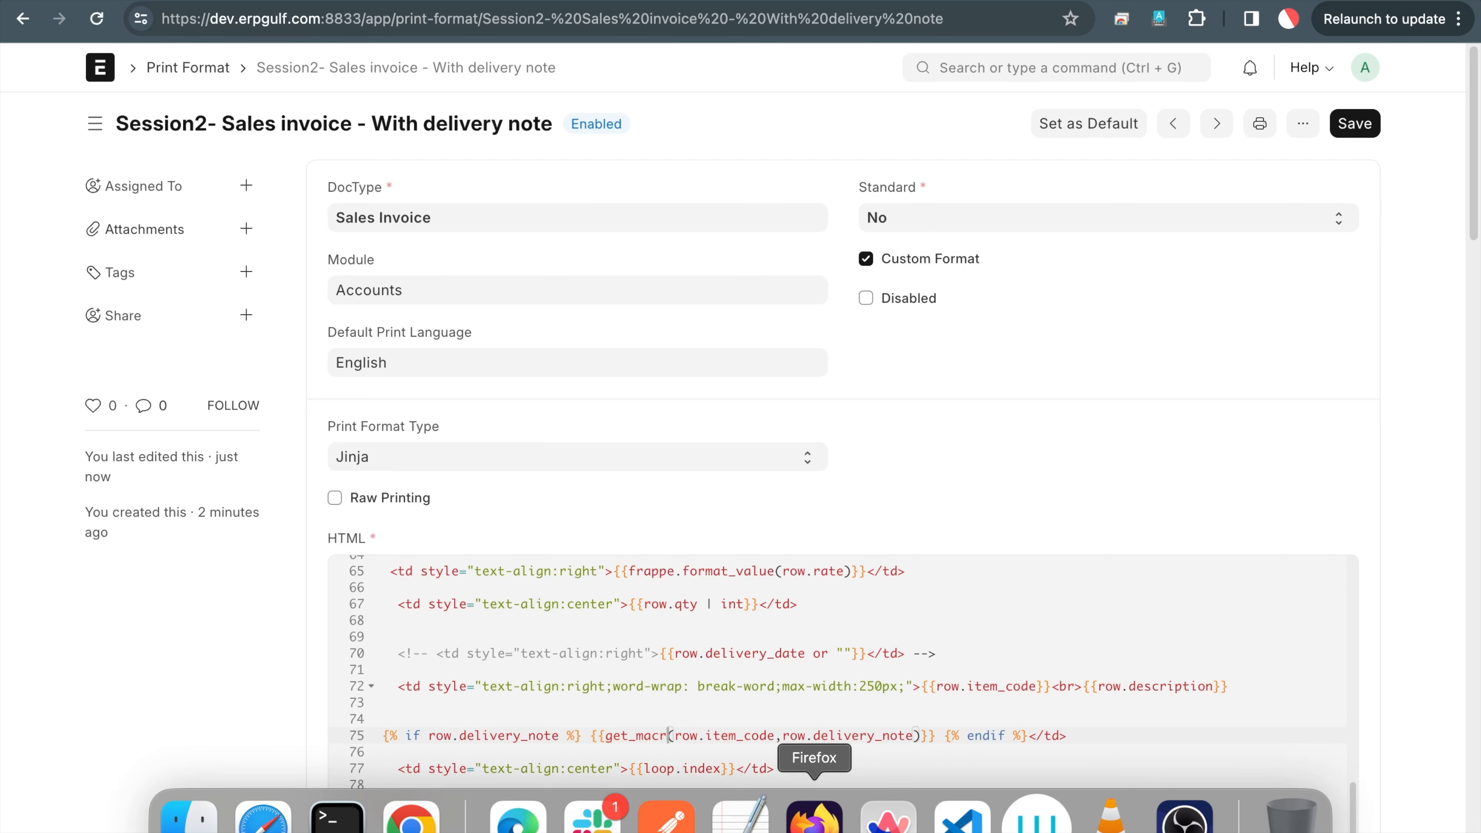
{"action": "key", "text": "BackSpace"}
{"action": "type", "text": "seia"}
{"action": "key", "text": "BackSpace"}
{"action": "key", "text": "BackSpace"}
{"action": "type", "text": "rial"}
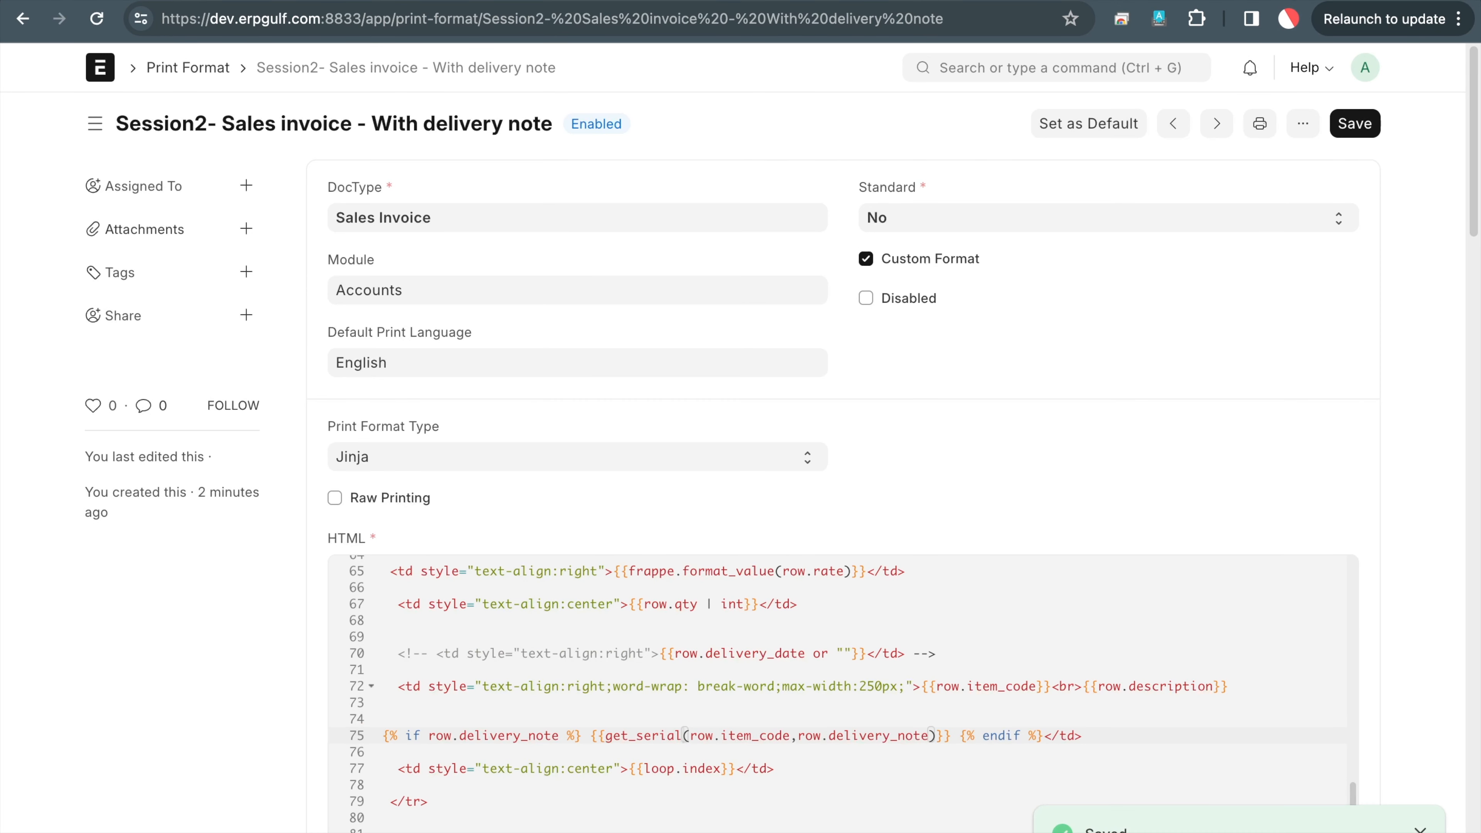
{"action": "left_click", "coordinate": [1271, 0]}
{"action": "left_click", "coordinate": [1178, 123]}
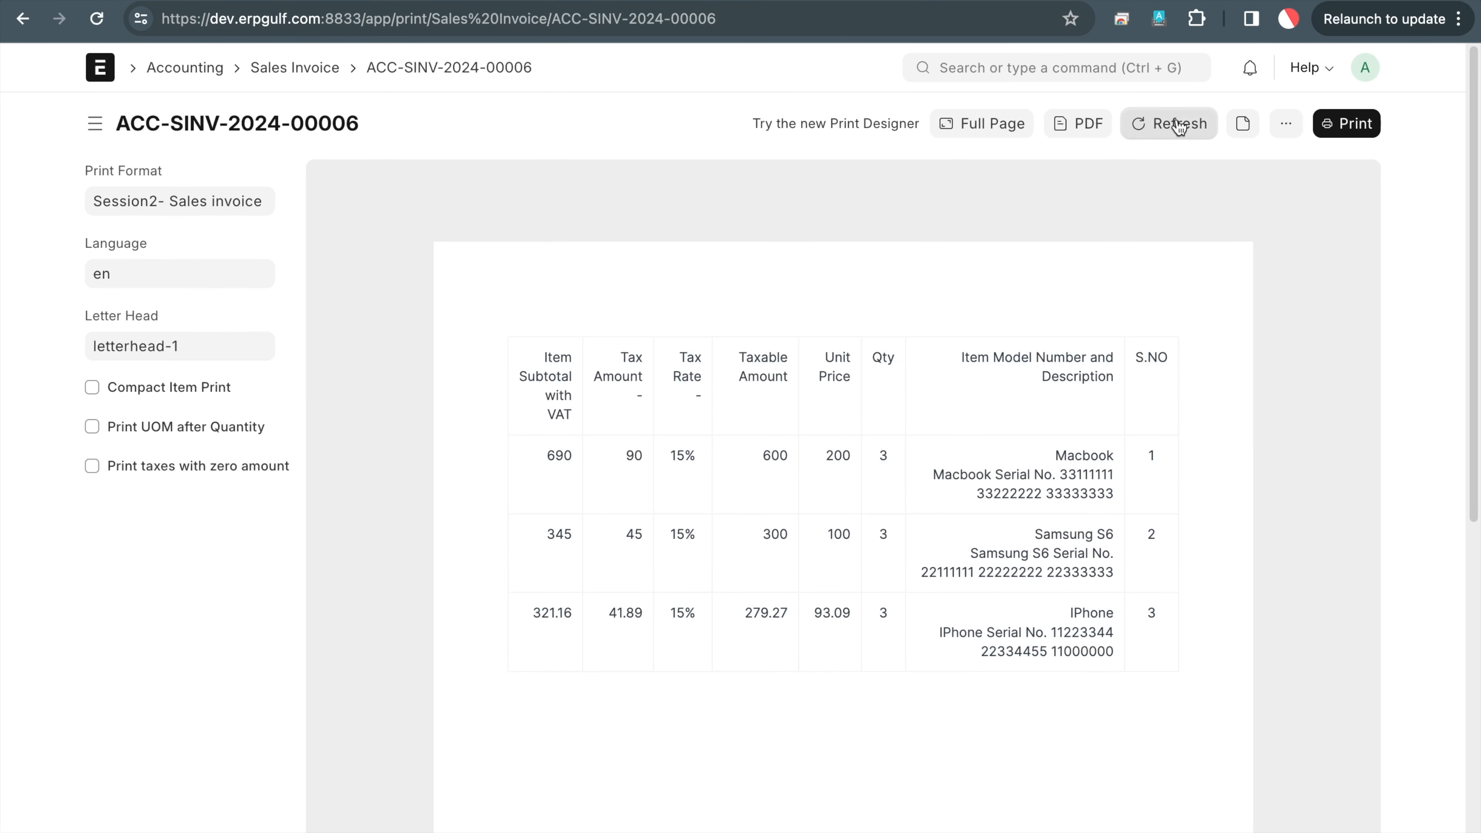
Underline and circle the Macbook and Samsung S6 serial-number rows in the invoice preview
{"action": "left_click_drag", "start_coordinate": [949, 505], "coordinate": [1111, 518]}
{"action": "mouse_move", "coordinate": [1066, 442]}
{"action": "left_mouse_down"}
{"action": "mouse_move", "coordinate": [1064, 528]}
{"action": "mouse_move", "coordinate": [1074, 455]}
{"action": "mouse_move", "coordinate": [1091, 458]}
{"action": "left_mouse_up"}
{"action": "mouse_move", "coordinate": [956, 542]}
{"action": "left_mouse_down"}
{"action": "mouse_move", "coordinate": [1125, 536]}
{"action": "mouse_move", "coordinate": [1211, 483]}
{"action": "left_mouse_up"}
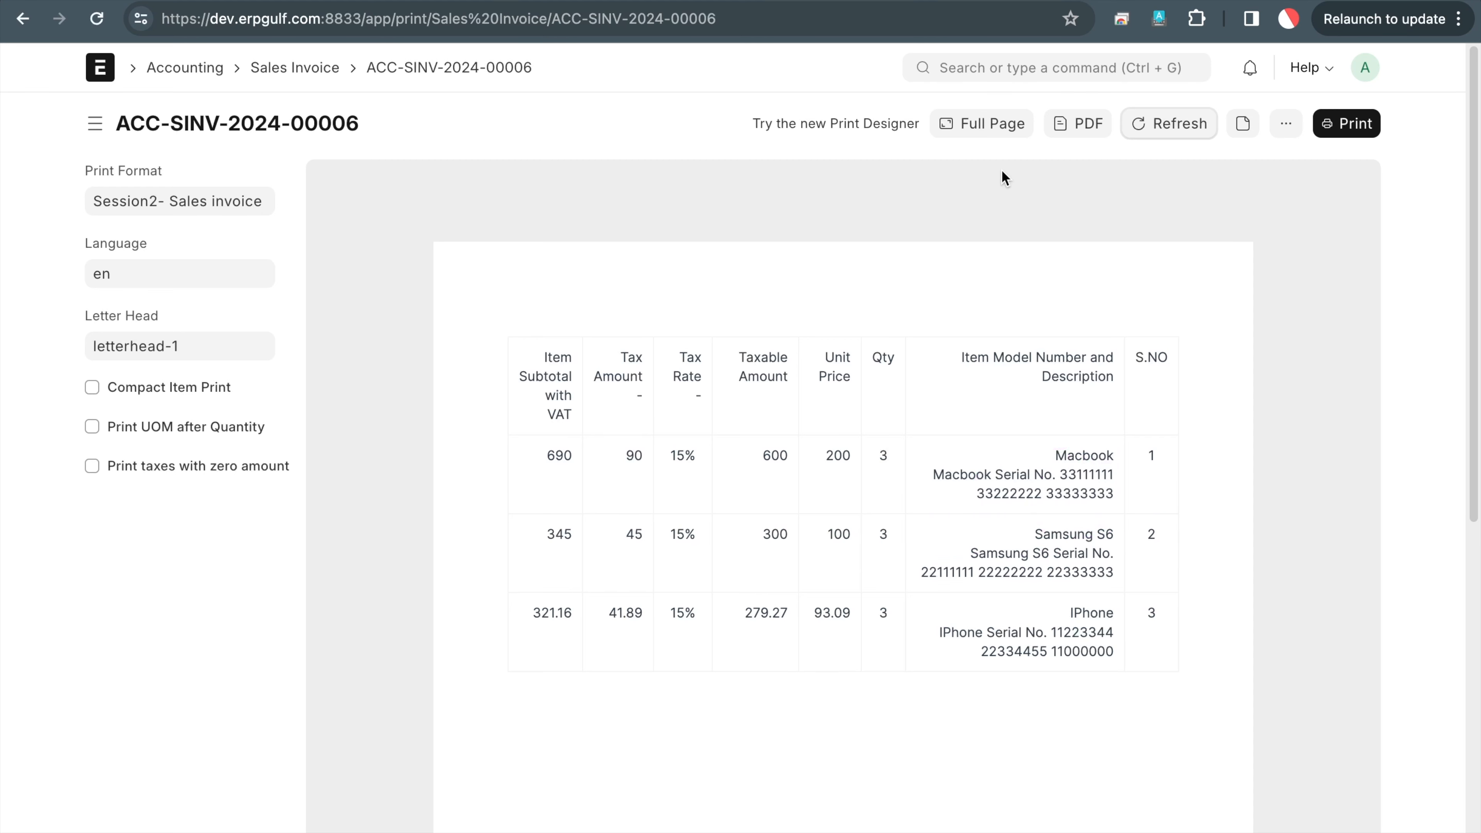
Glance at the blog post, return to the invoice preview, then bring up the Excalidraw whiteboard
{"action": "left_click", "coordinate": [708, 1]}
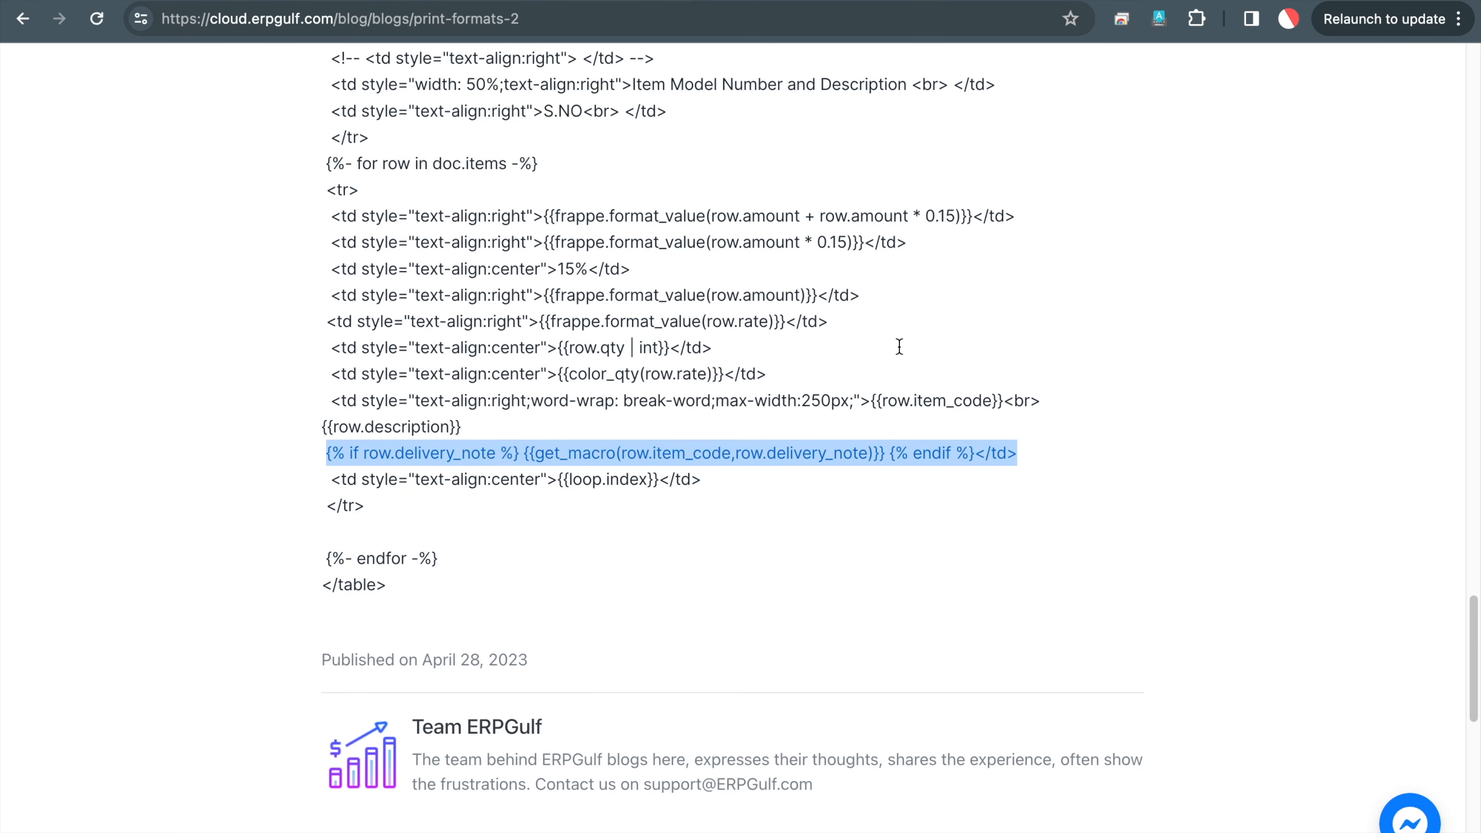
{"action": "left_click", "coordinate": [1021, 0]}
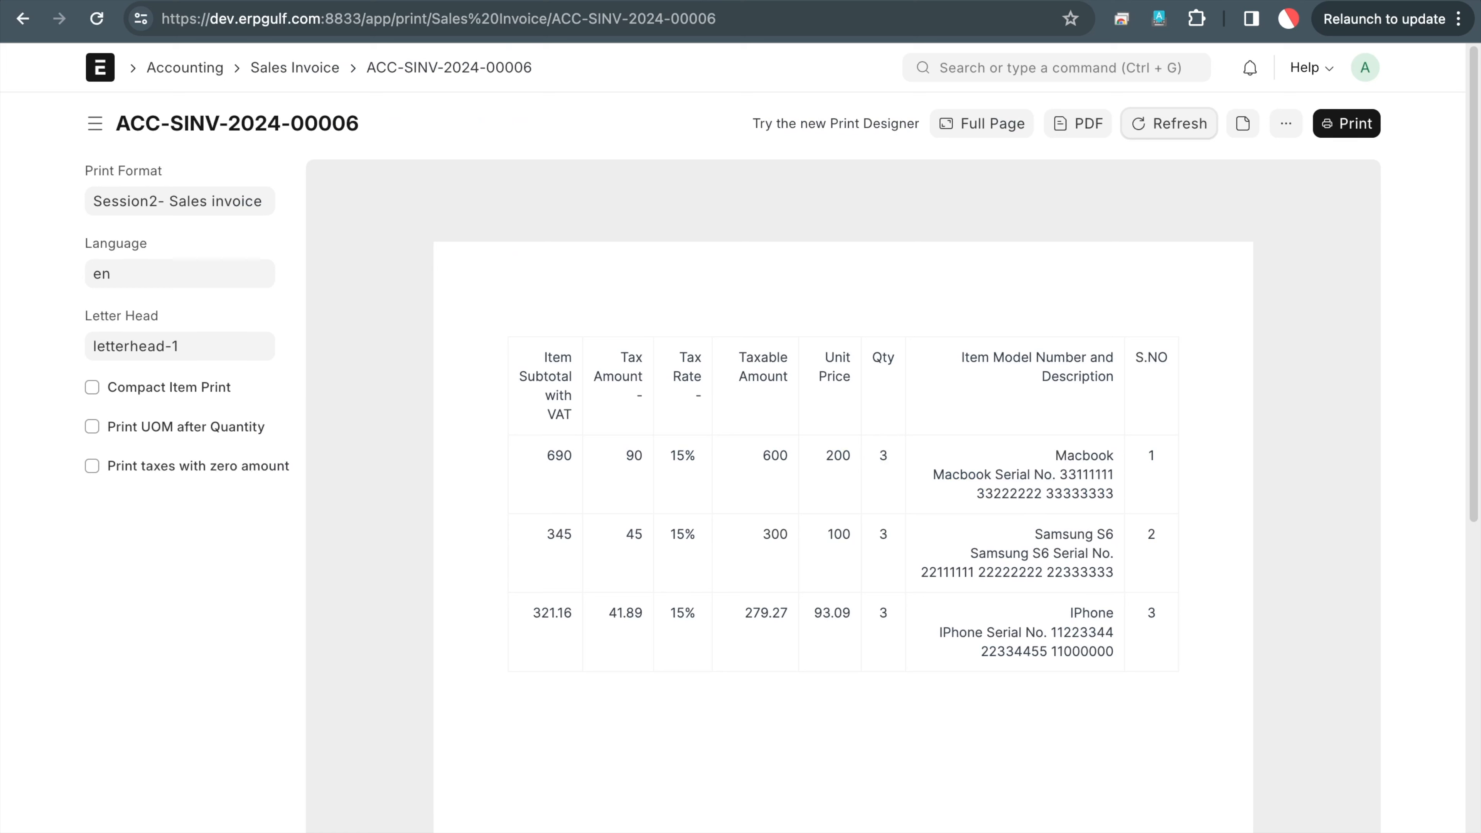
{"action": "left_click", "coordinate": [828, 1]}
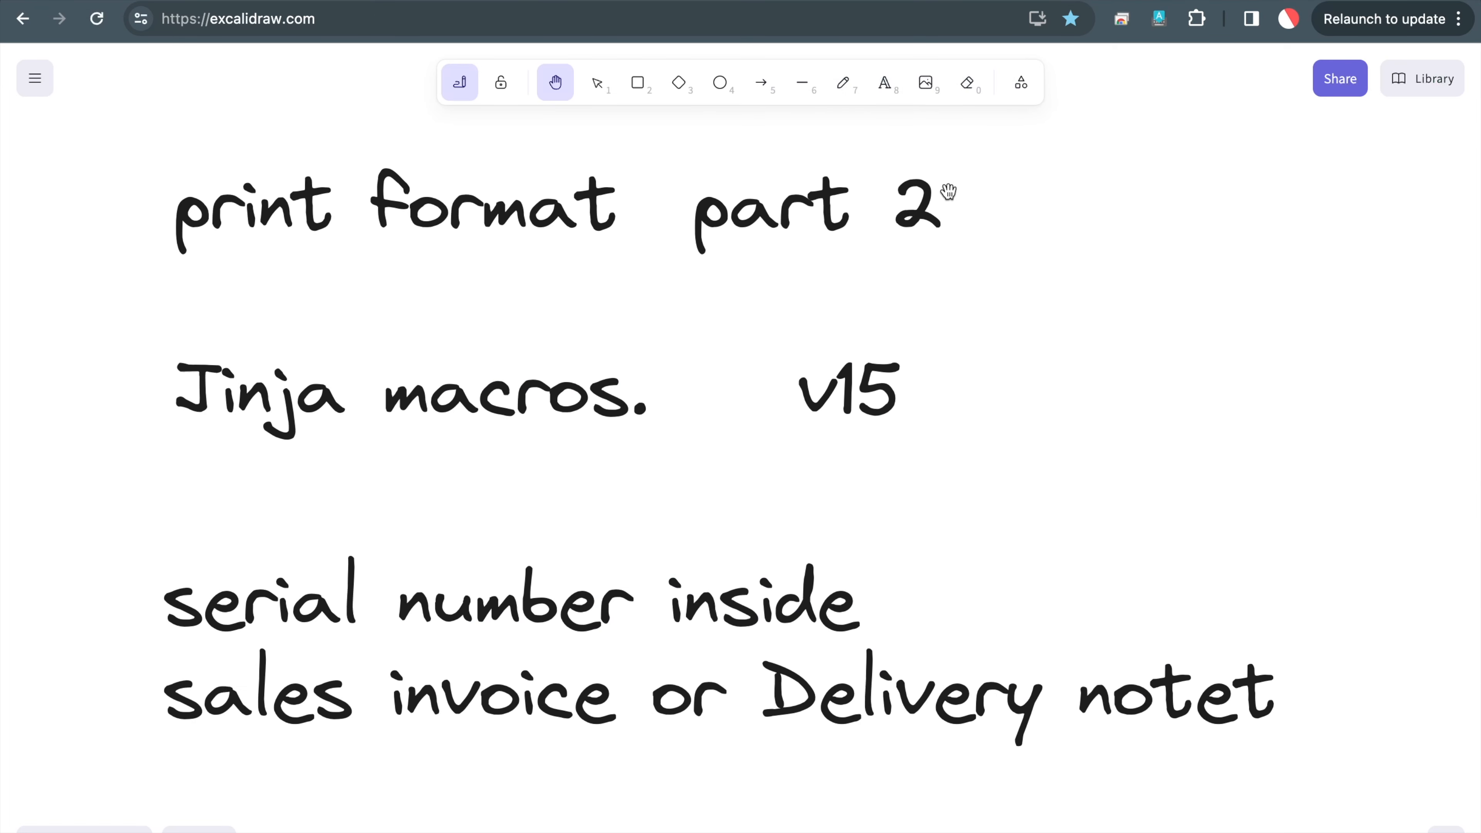
Pan to blank space and start a text note reading 'session 3' and 'hooks.'
{"action": "left_click_drag", "start_coordinate": [1247, 344], "coordinate": [0, 345]}
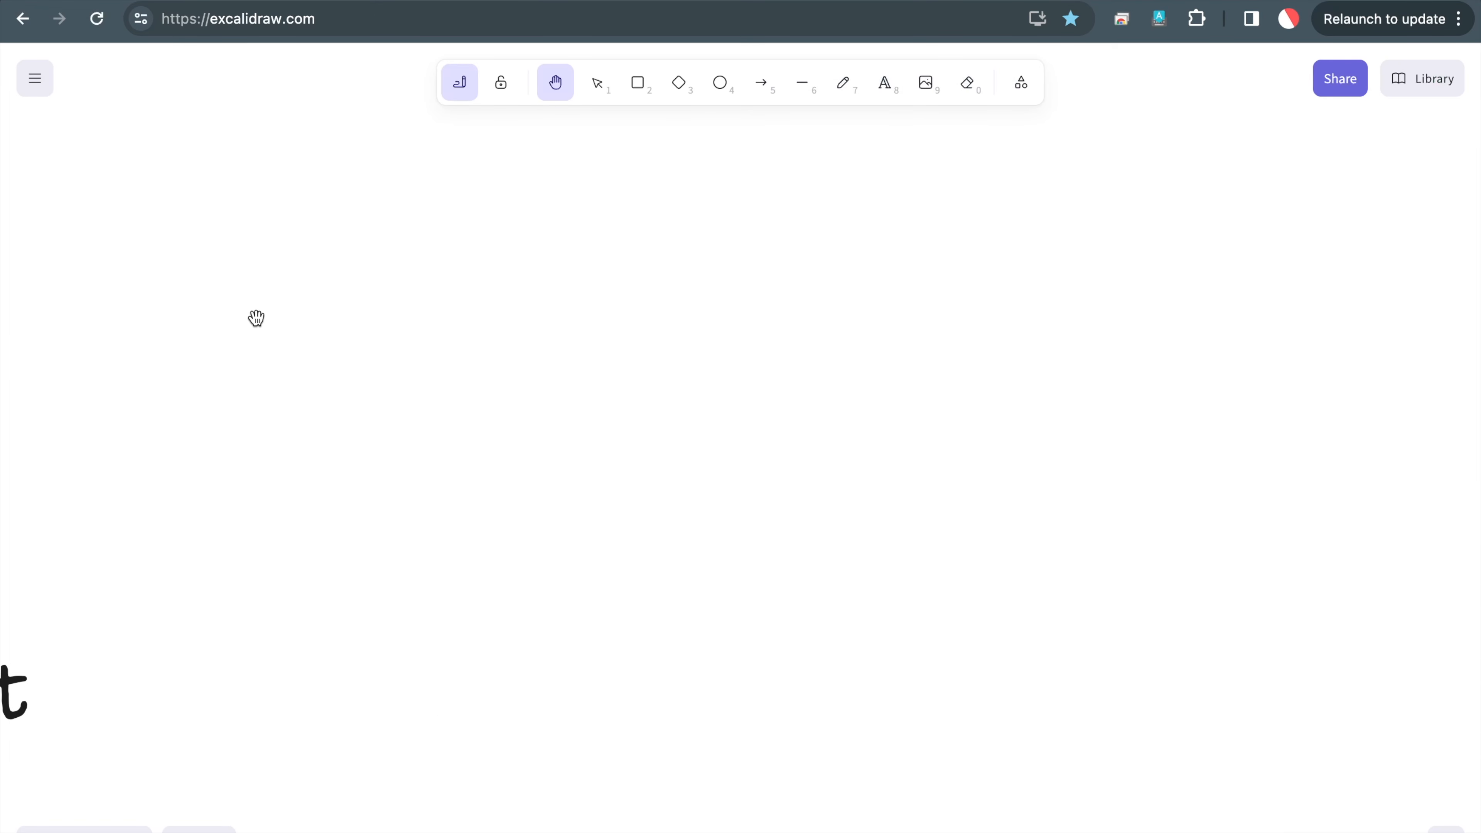
{"action": "key", "text": "t"}
{"action": "left_click", "coordinate": [525, 367]}
{"action": "type", "text": "se"}
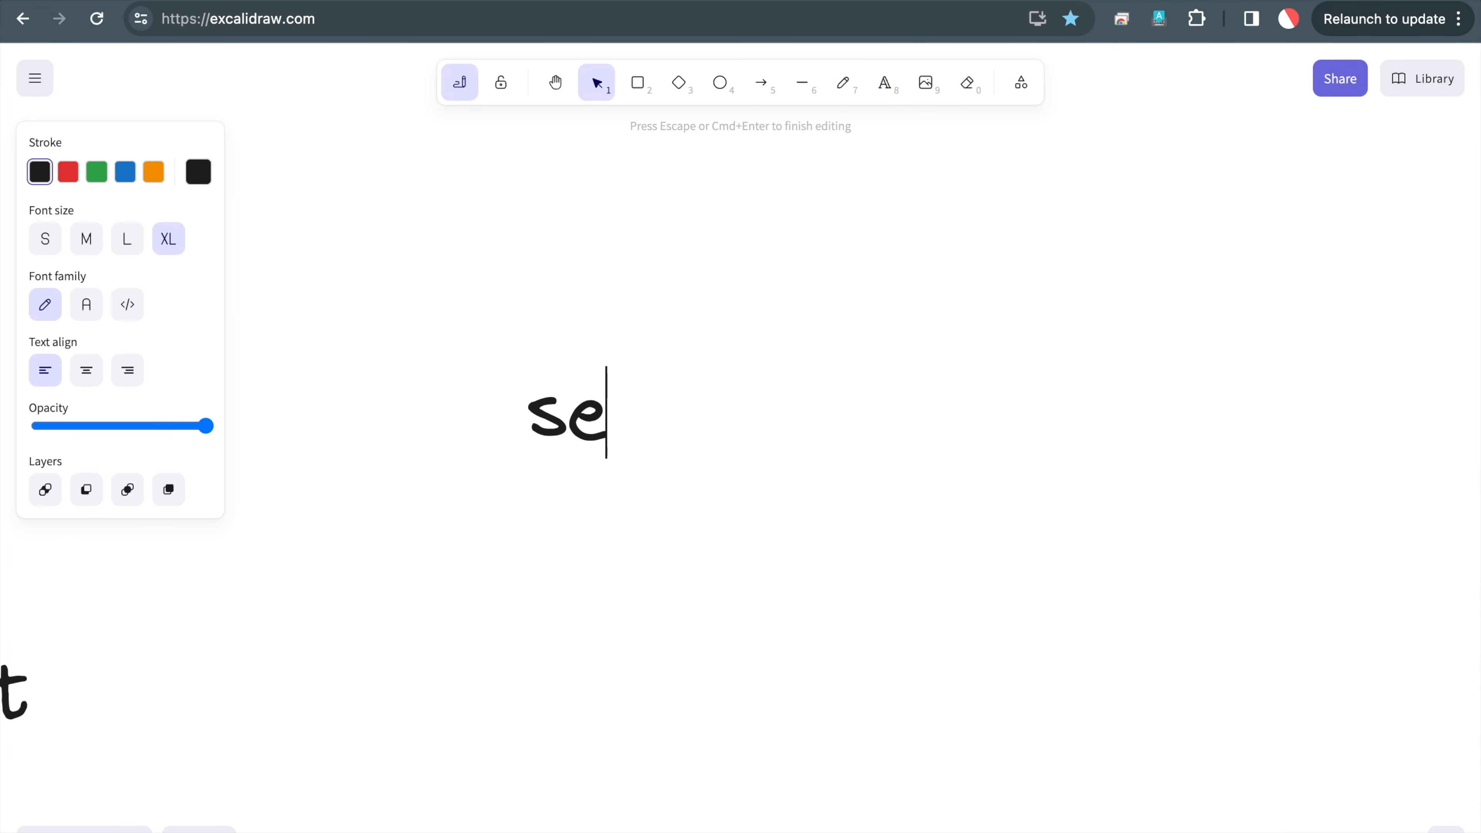
{"action": "type", "text": "ssion 3"}
{"action": "key", "text": "Return"}
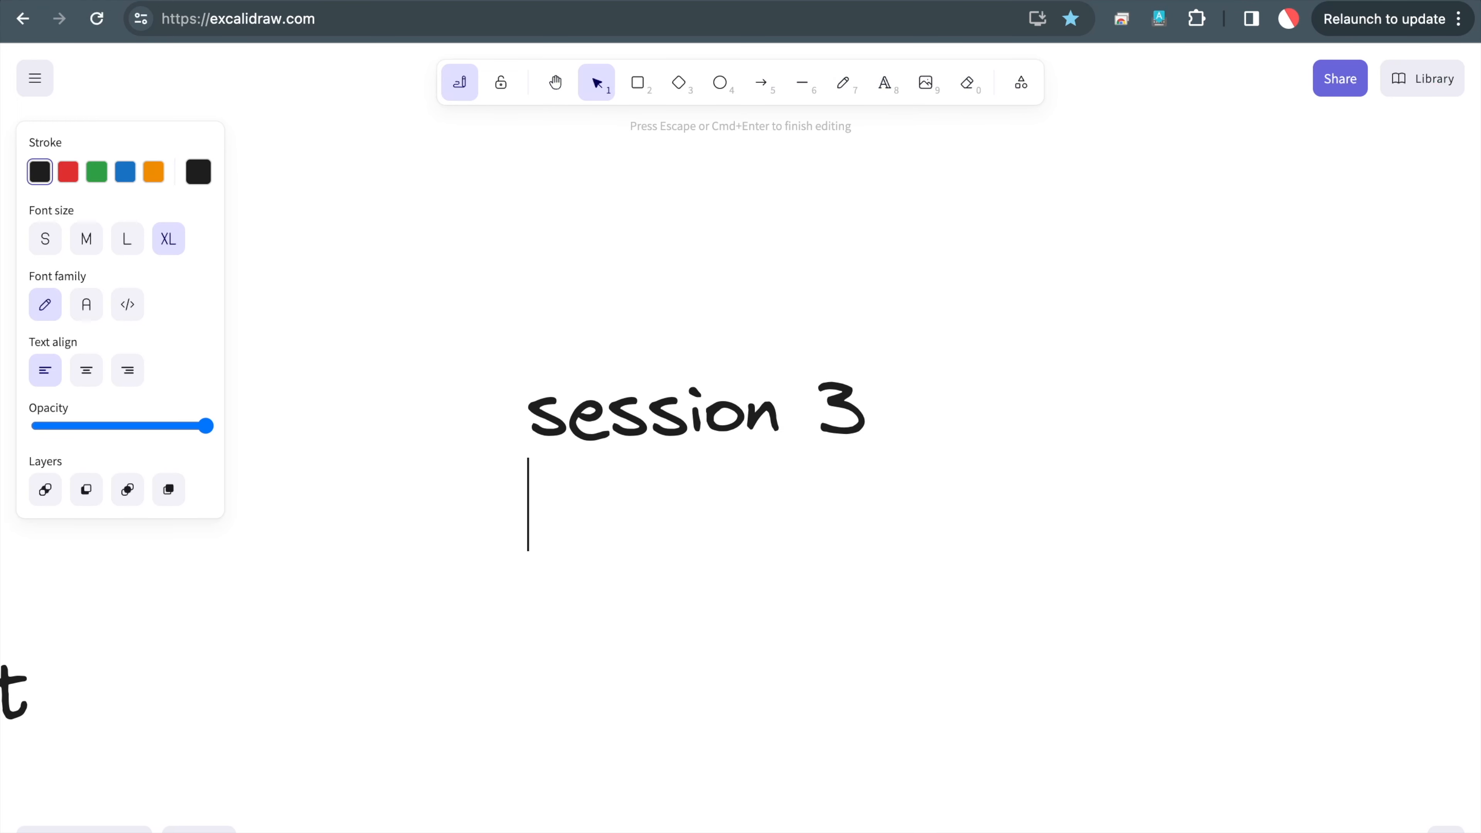
{"action": "type", "text": "hooks."}
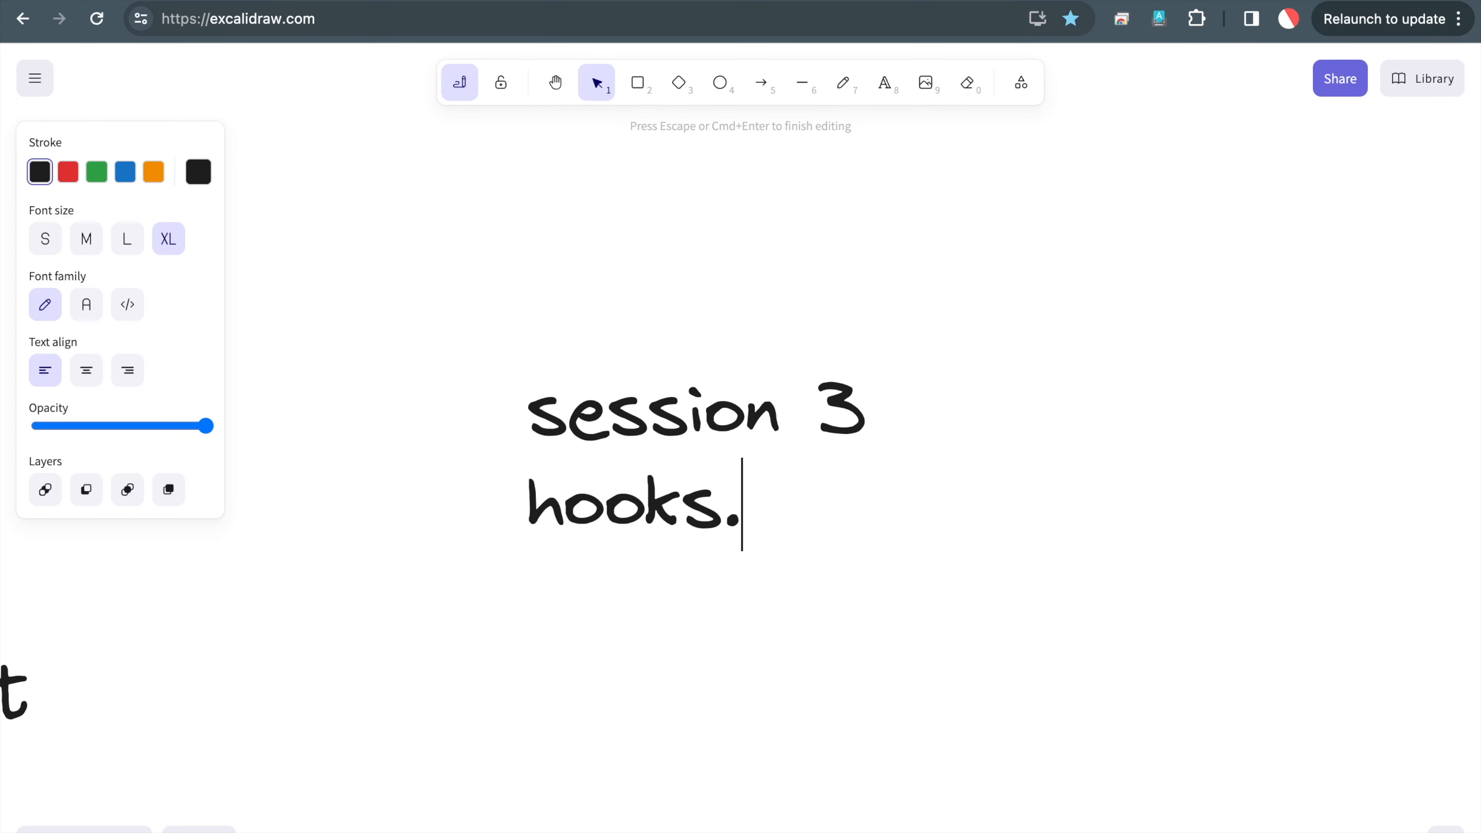
{"action": "key", "text": "Return"}
Add the lines 'write a function inside python' and 'and call on jinja.' to the note
{"action": "type", "text": "write a a"}
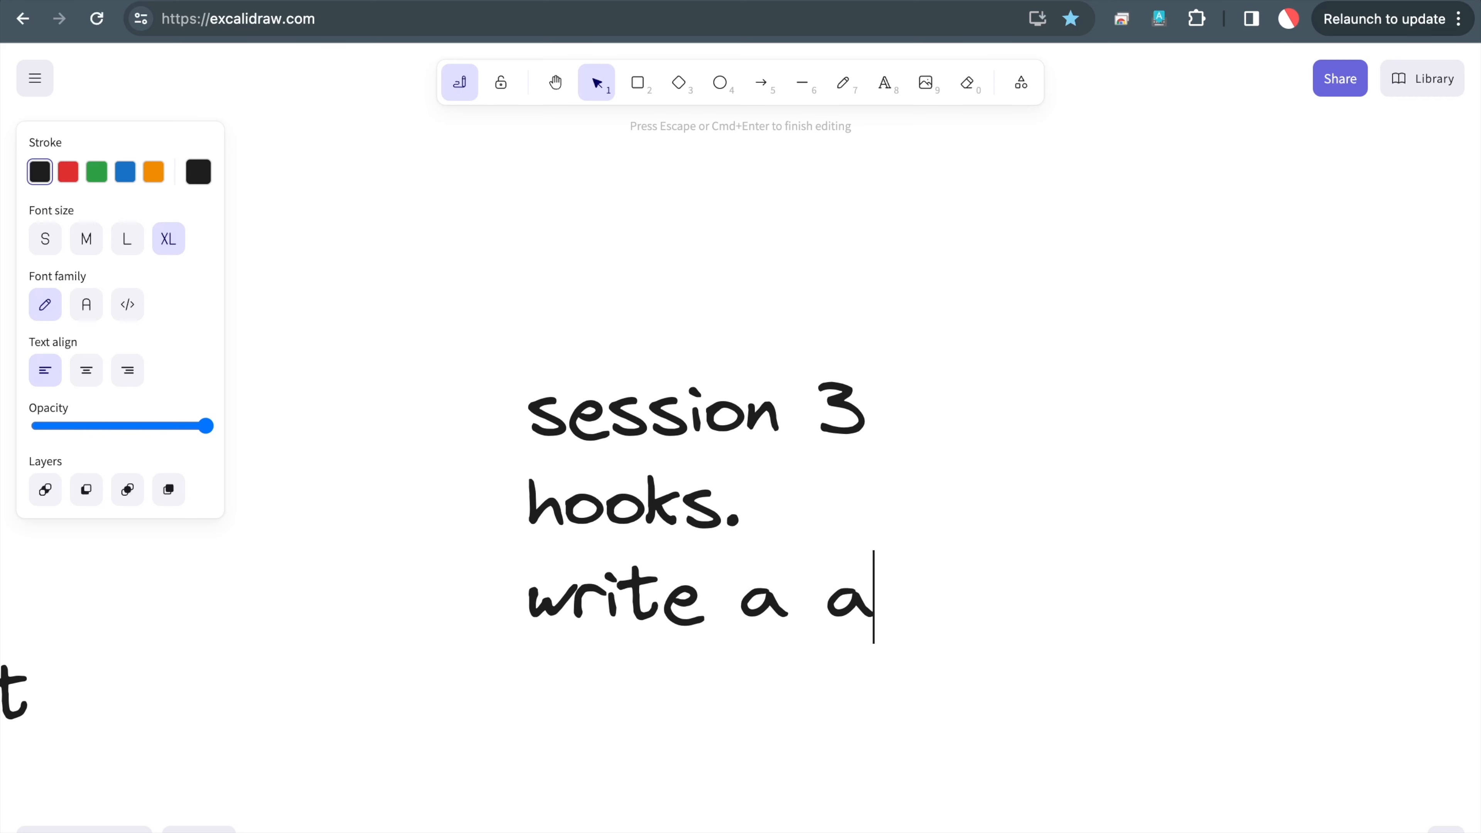
{"action": "key", "text": "BackSpace"}
{"action": "type", "text": "func"}
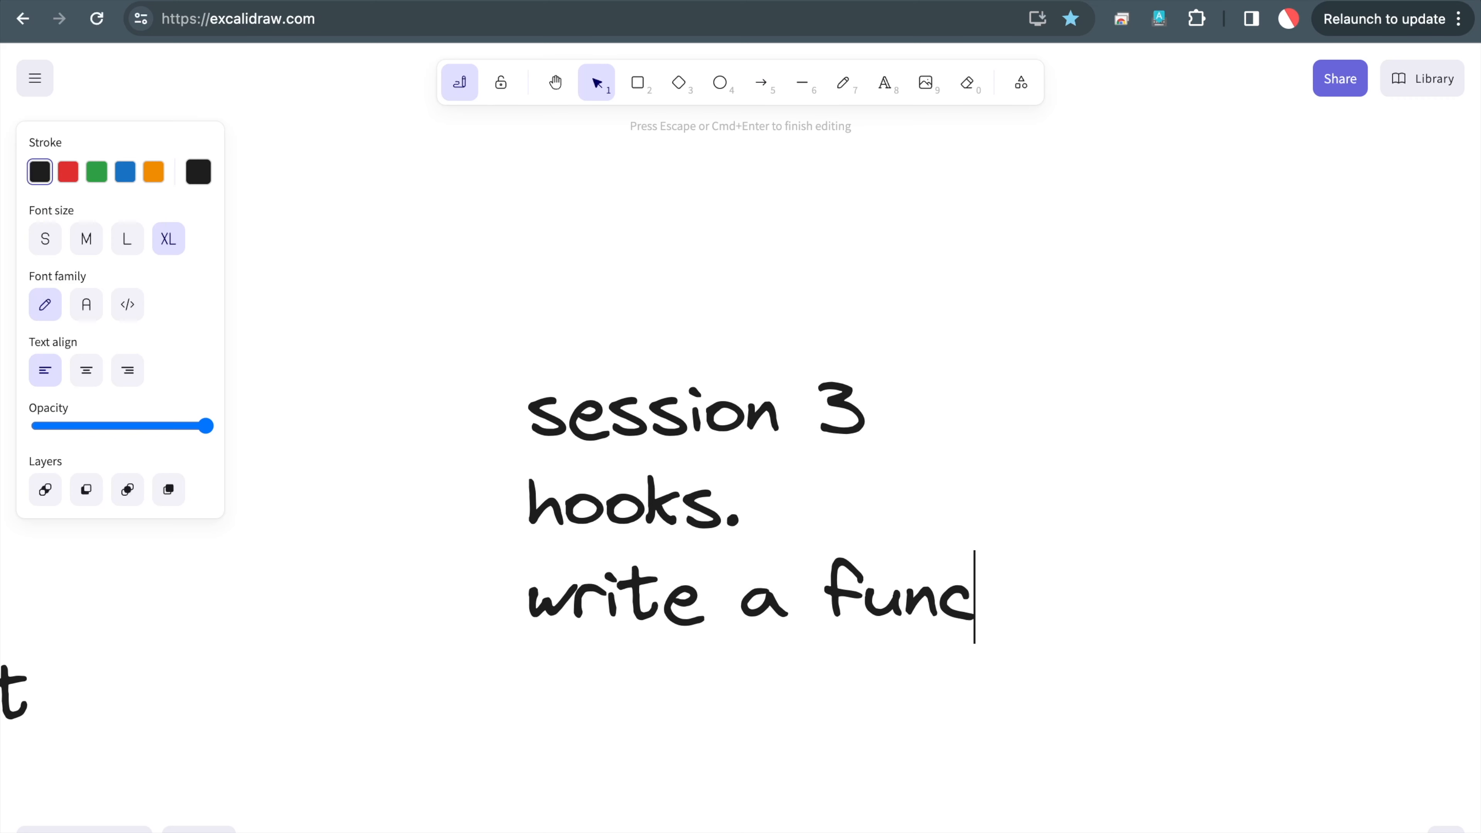
{"action": "type", "text": "tion inside python"}
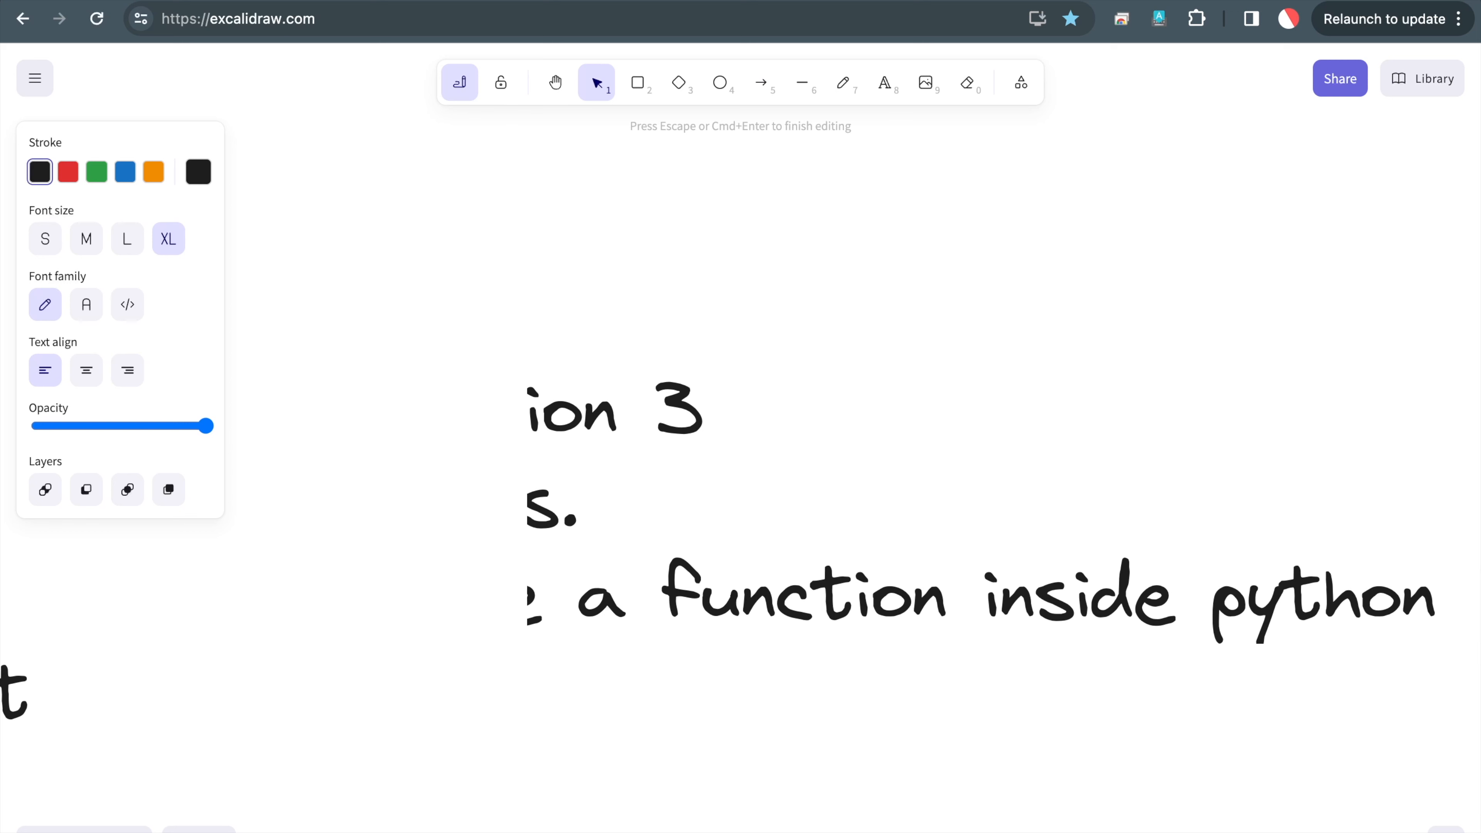
{"action": "key", "text": "Return"}
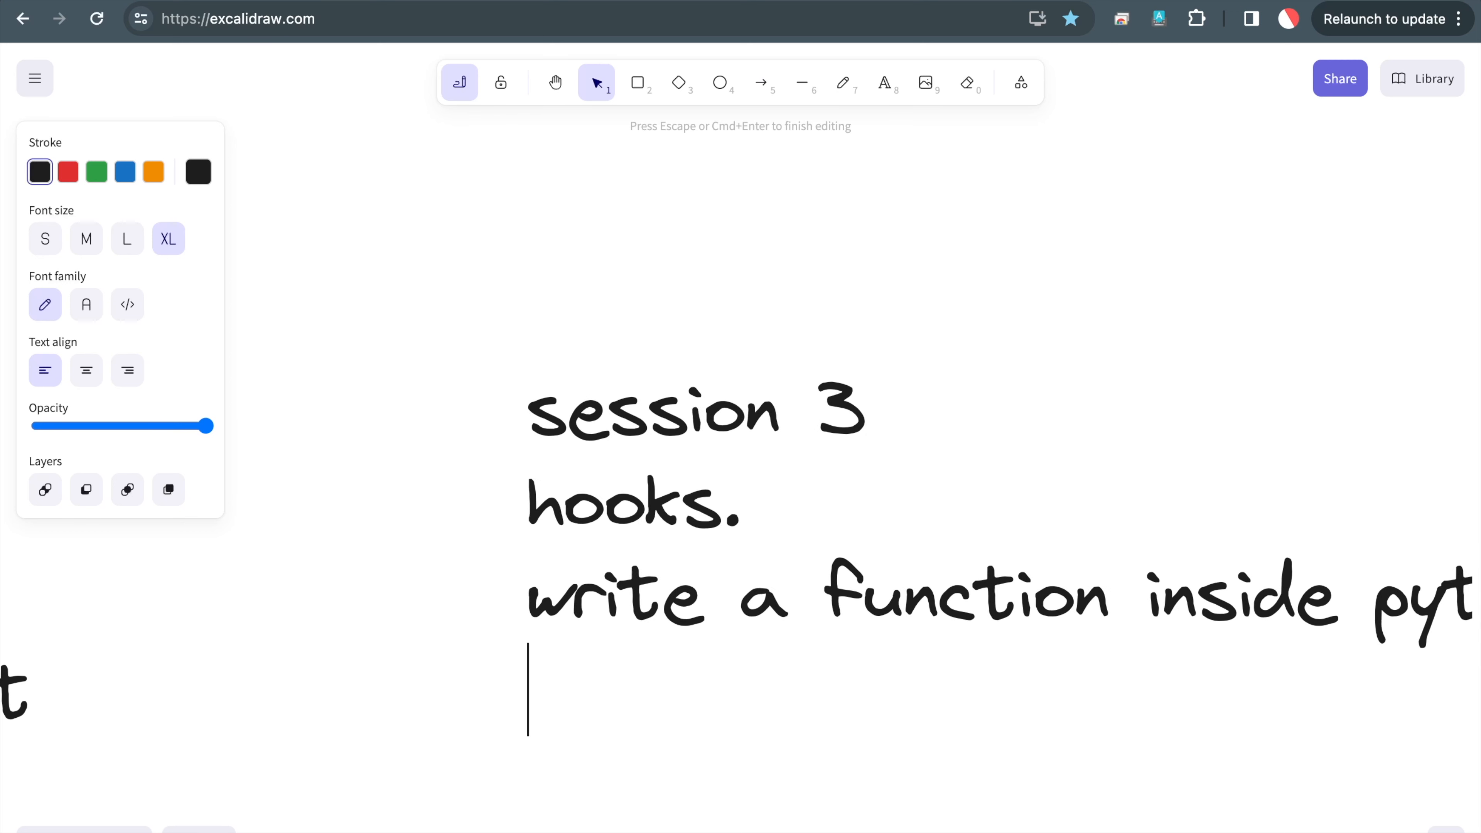
{"action": "type", "text": "and call on "}
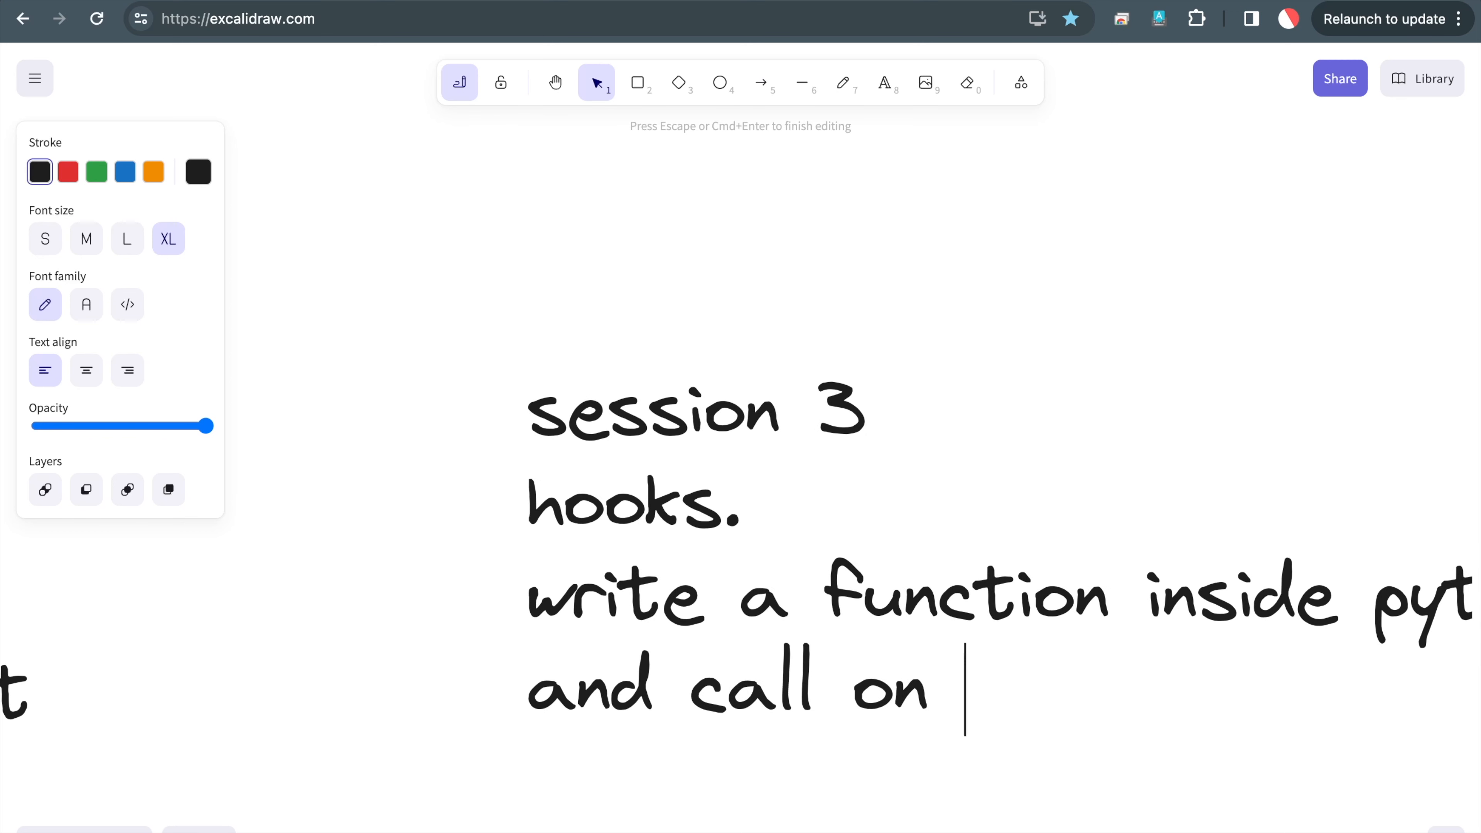
{"action": "type", "text": "jinjs."}
{"action": "key", "text": "BackSpace"}
{"action": "key", "text": "BackSpace"}
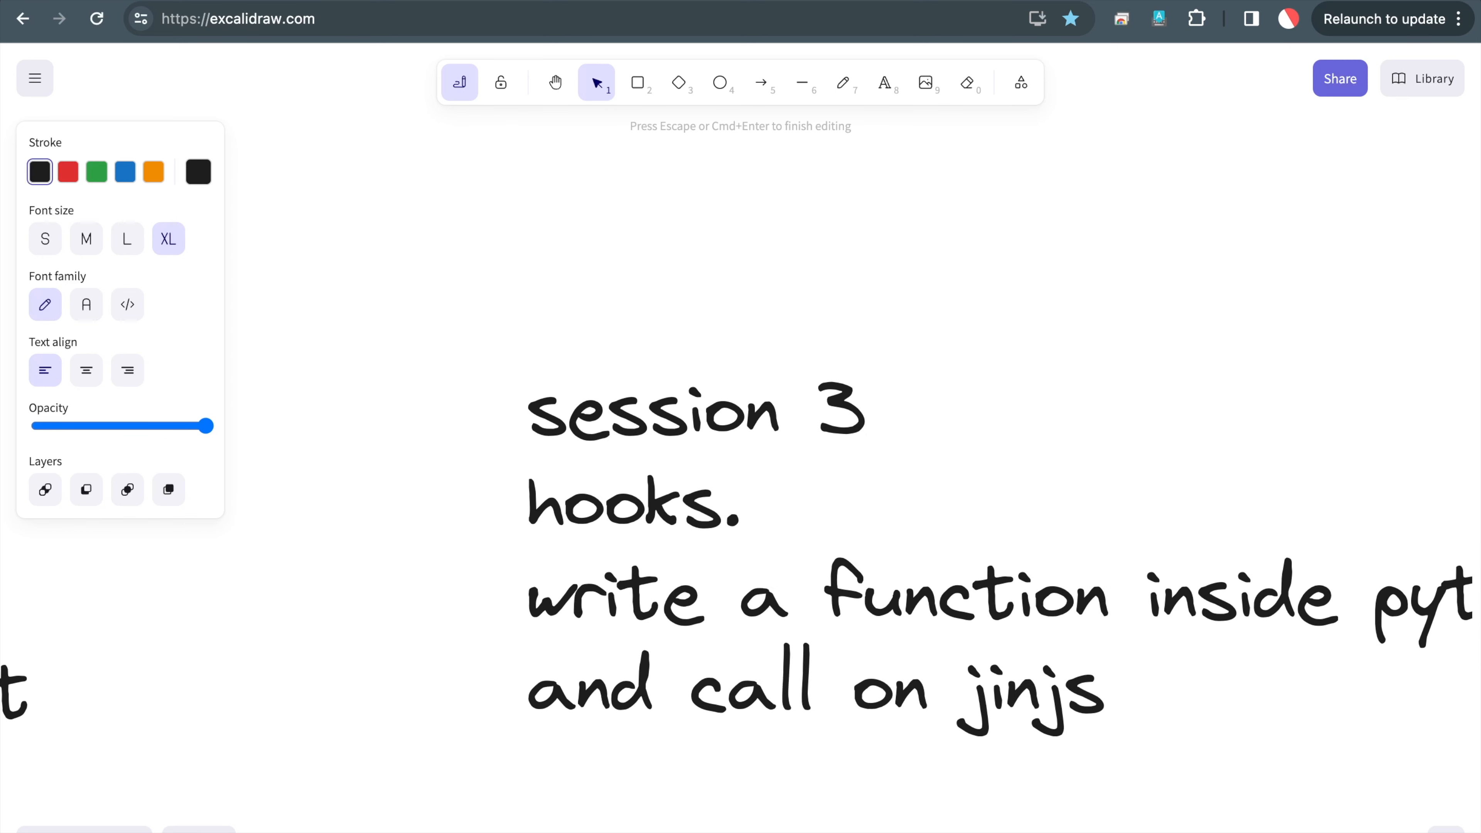
{"action": "type", "text": "a."}
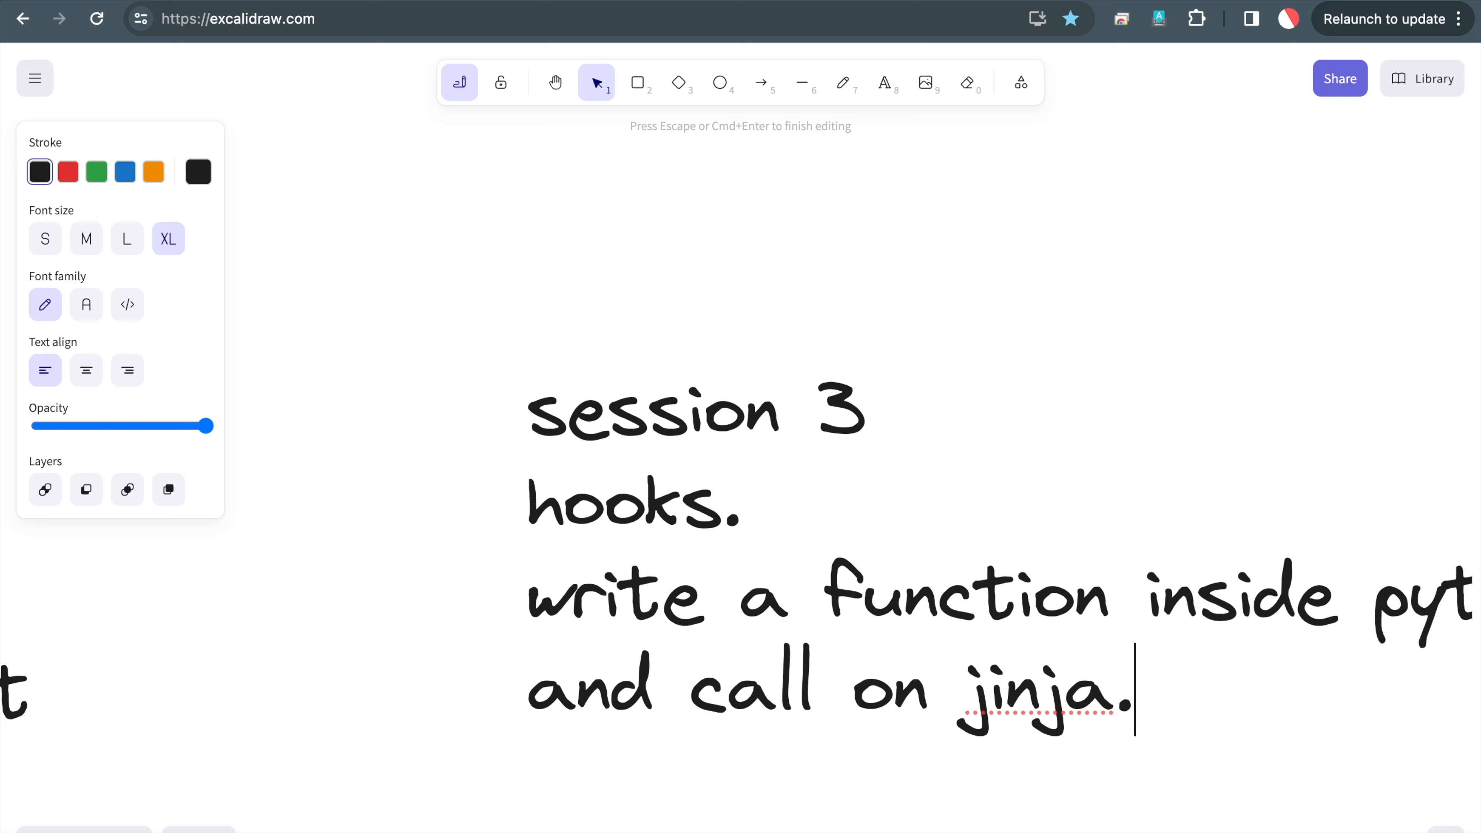
Add the support e-mail address on its own line below the note
{"action": "key", "text": "Return"}
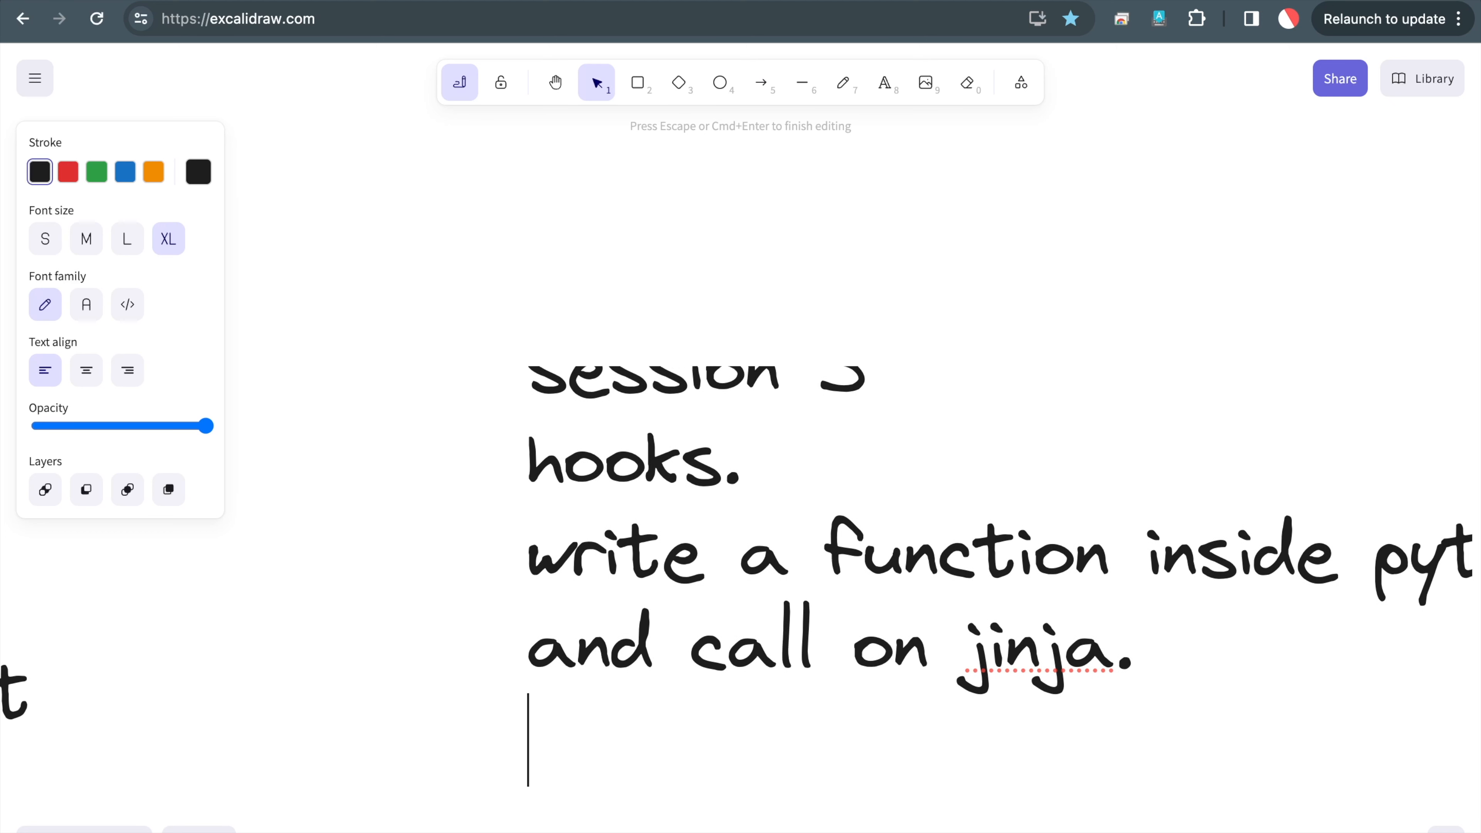
{"action": "key", "text": "Return"}
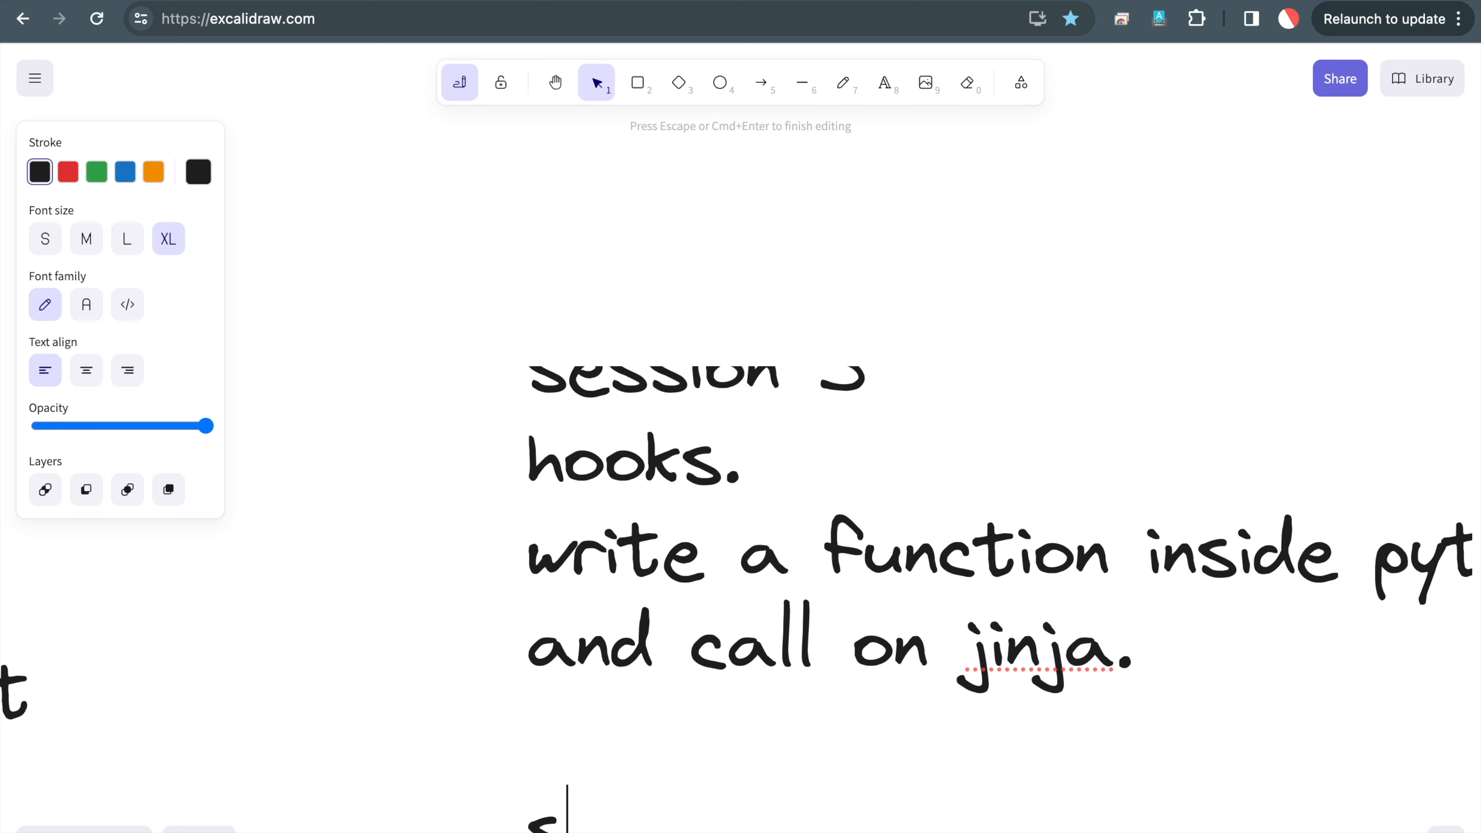
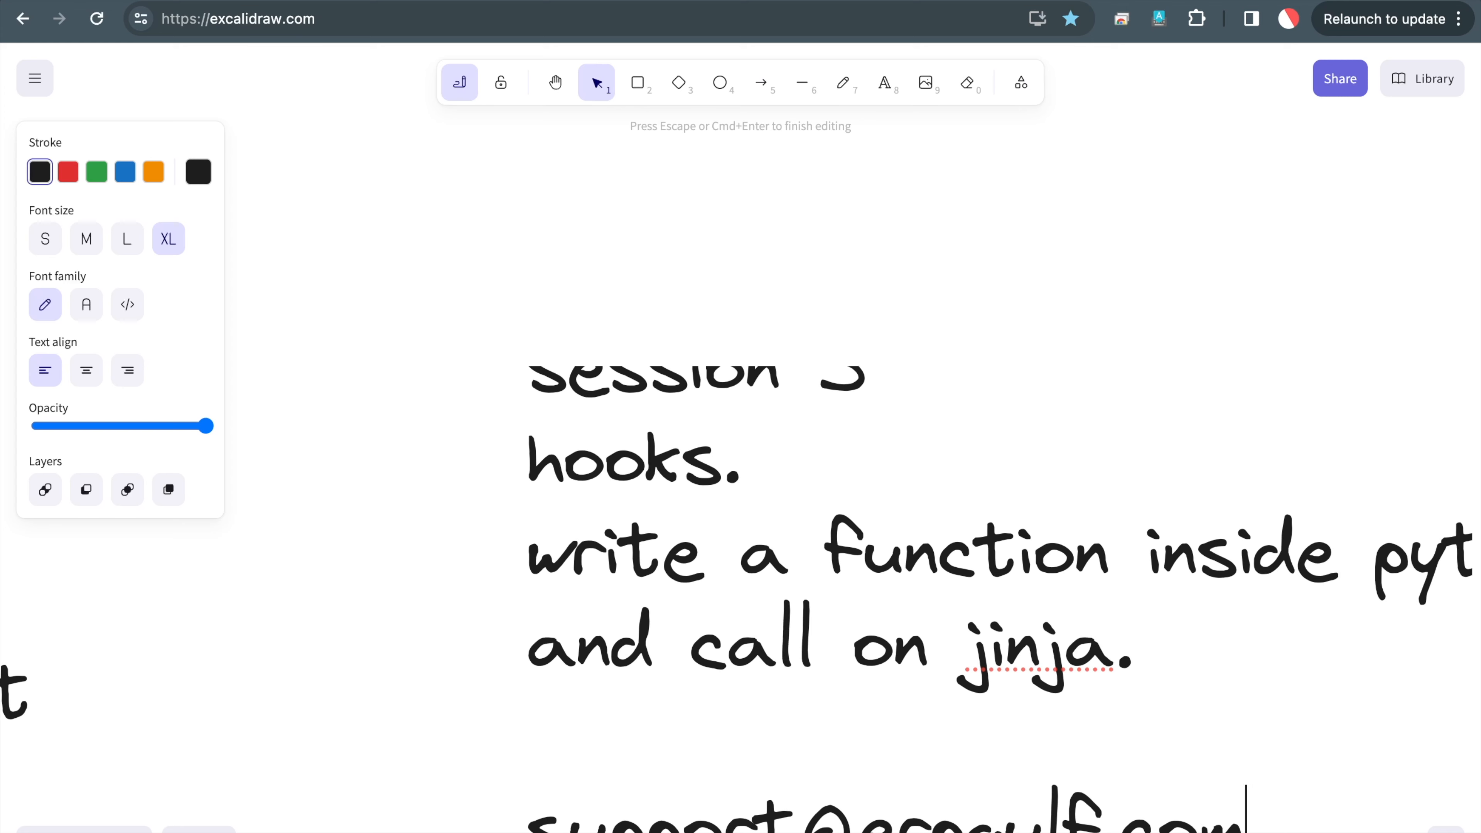
{"action": "scroll", "coordinate": [740, 525], "scroll_direction": "down", "scroll_amount": 2}
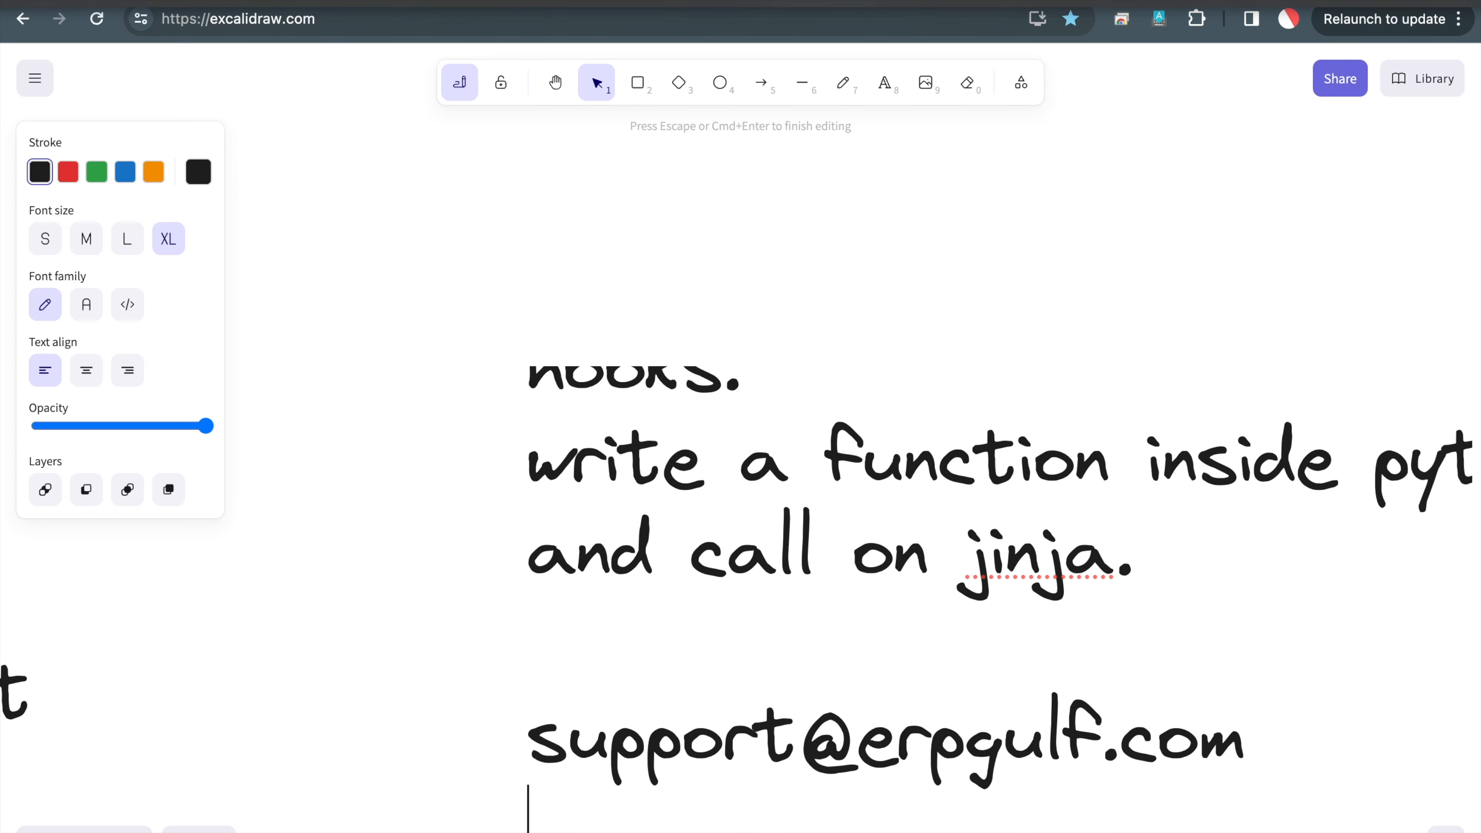
{"action": "left_click", "coordinate": [857, 1]}
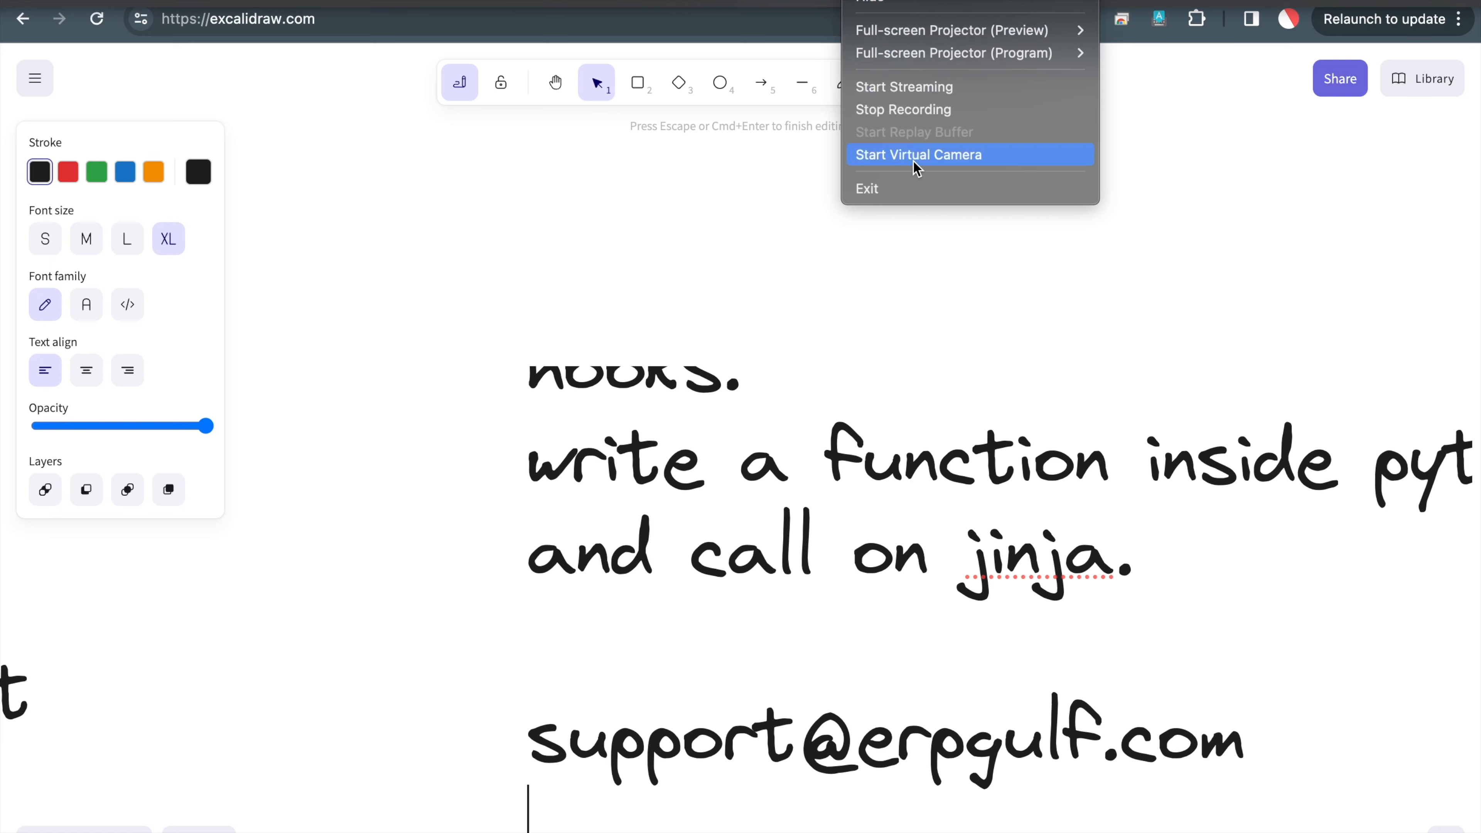